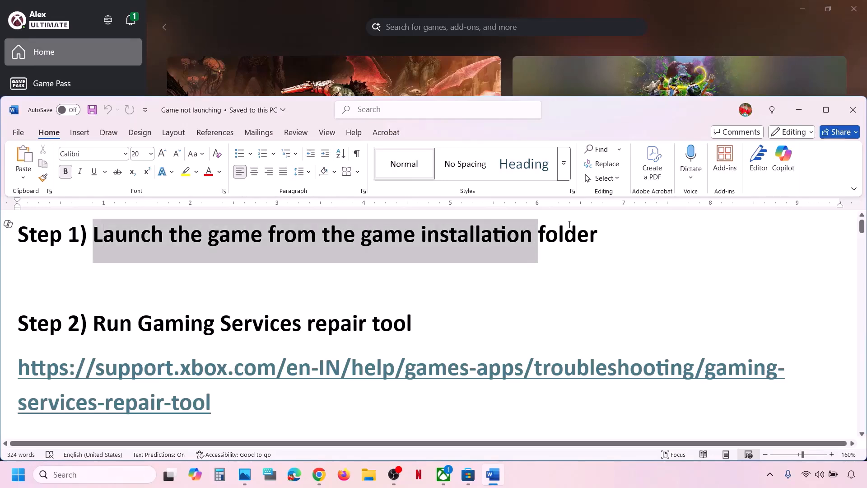
Open DOOM: The Dark Ages' Manage files in the Xbox app and browse to its C:\XboxGames install folder.
left_click(317, 16)
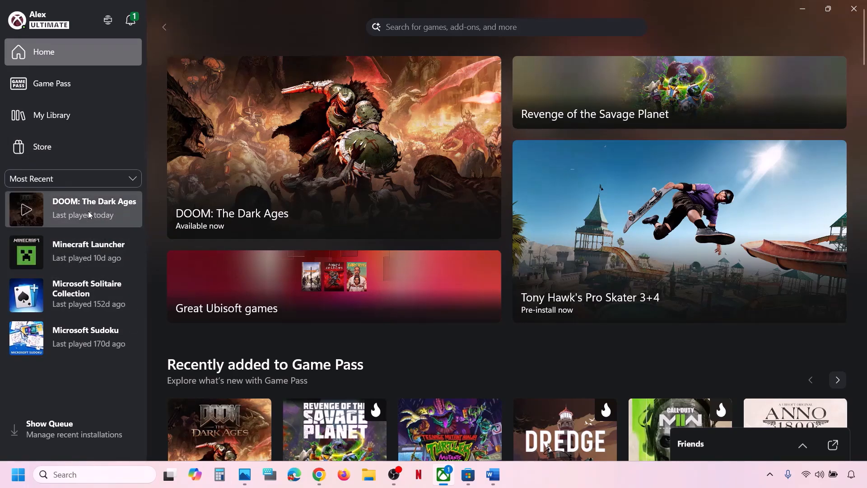
left_click(121, 223)
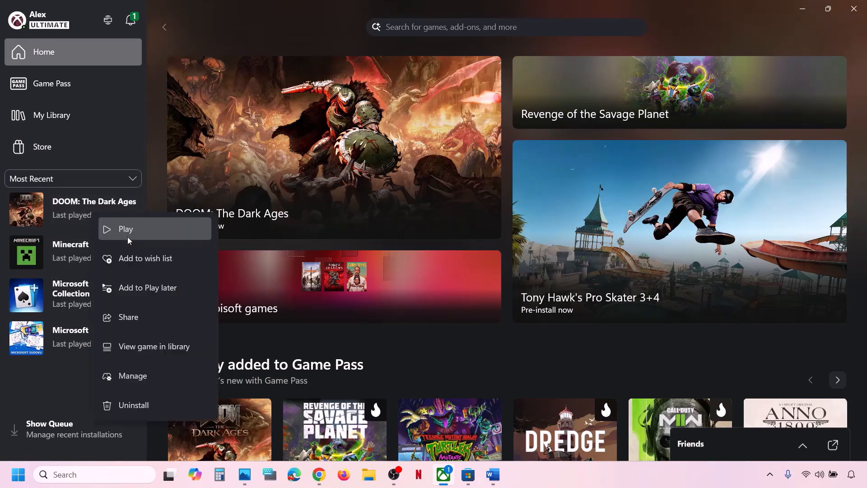
left_click(149, 376)
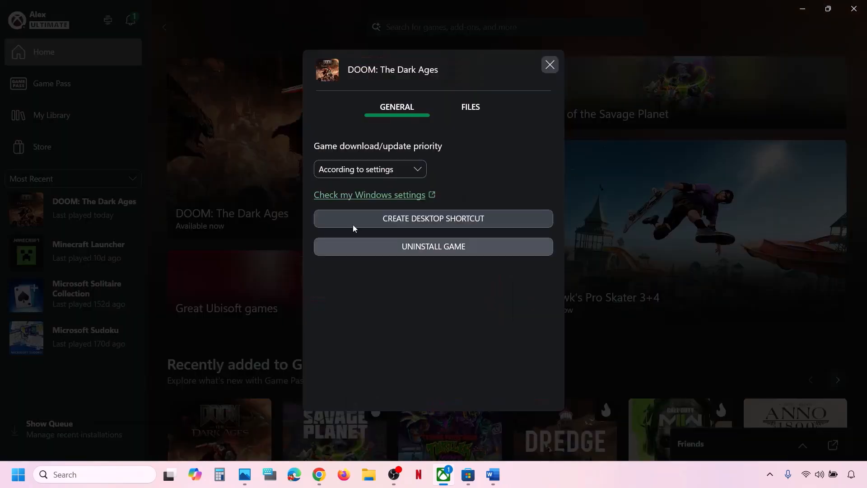
left_click(472, 108)
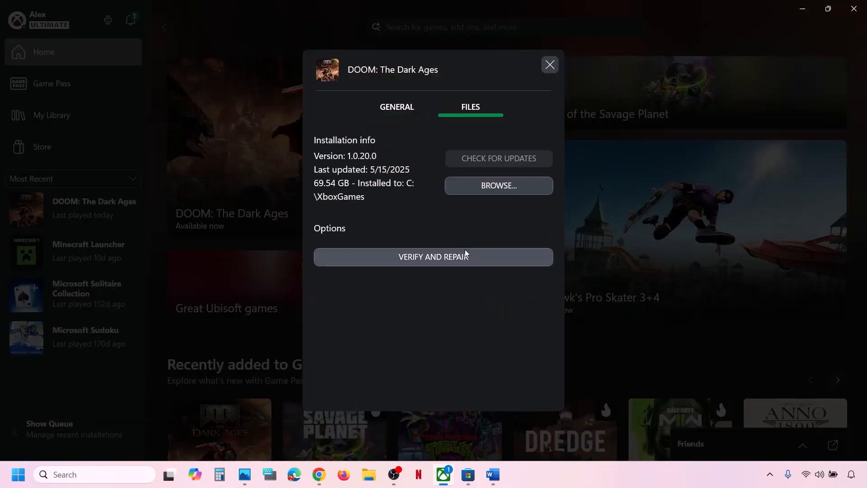
left_click(500, 187)
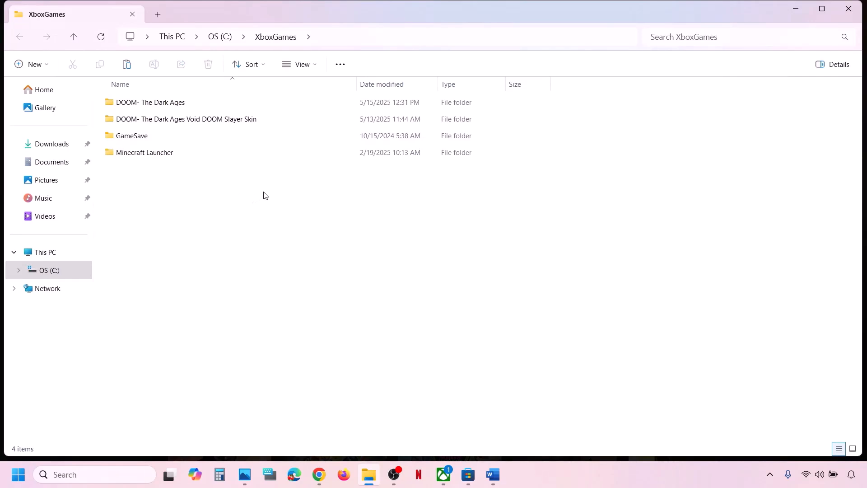
Run gamelaunchhelper from the DOOM- The Dark Ages\Content folder, then close the game launcher.
double_click(165, 110)
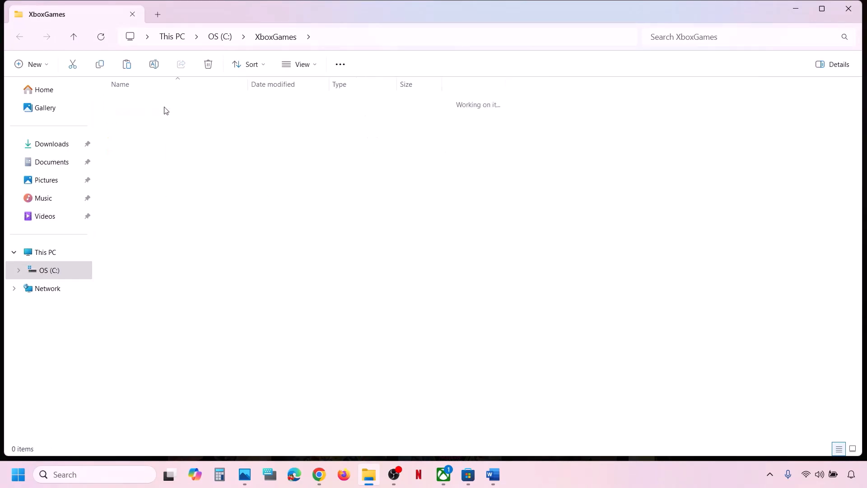
double_click(150, 106)
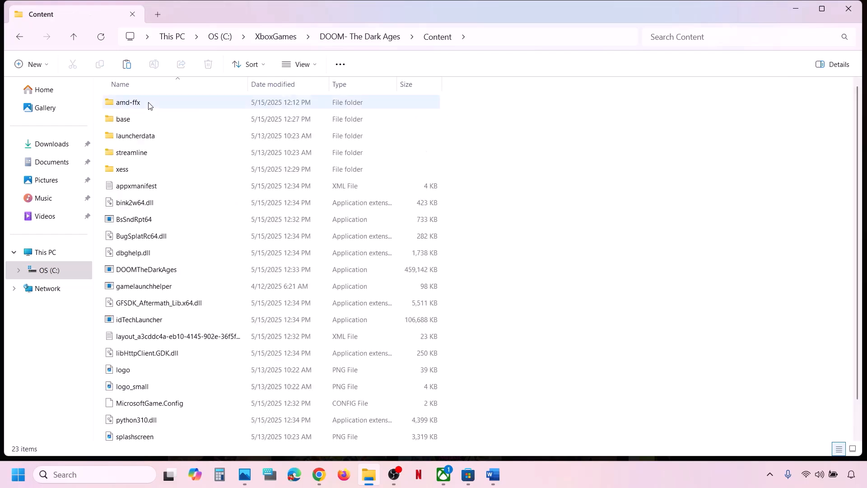
scroll(164, 251, "down", 1)
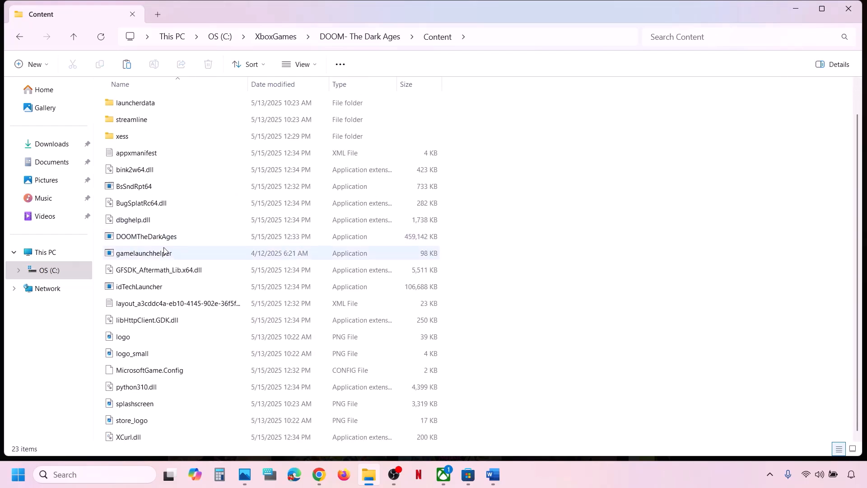
scroll(164, 251, "up", 1)
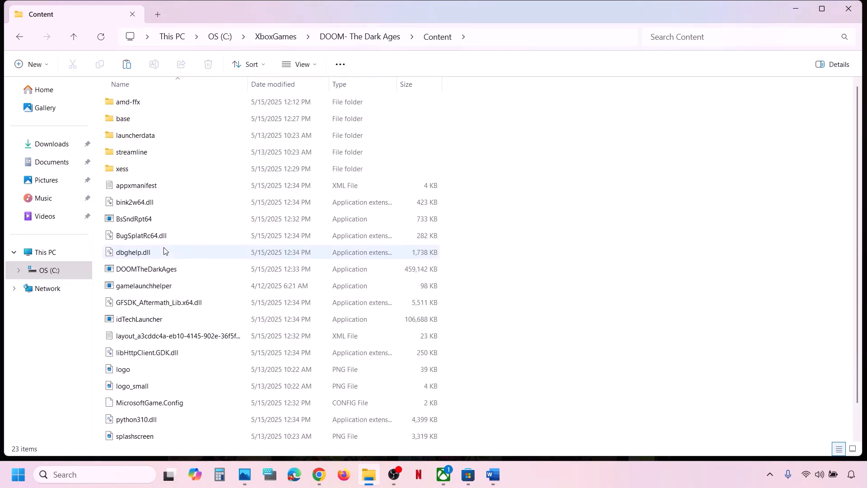
left_click(145, 271)
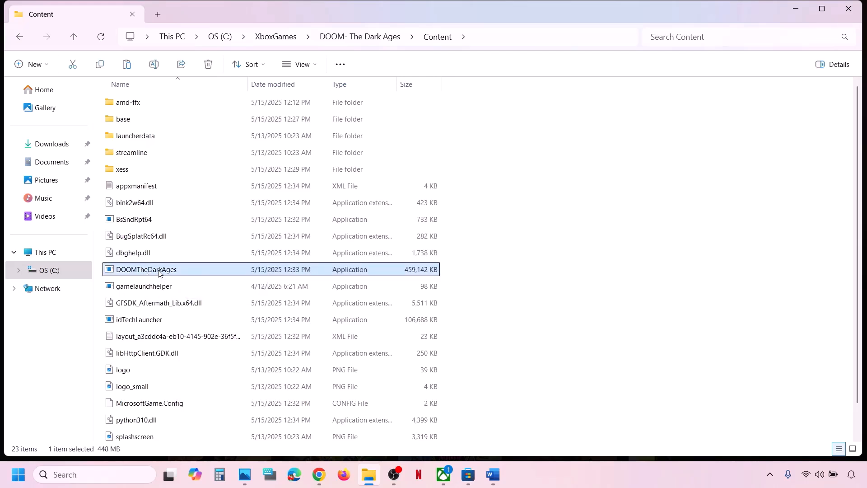
right_click(159, 271)
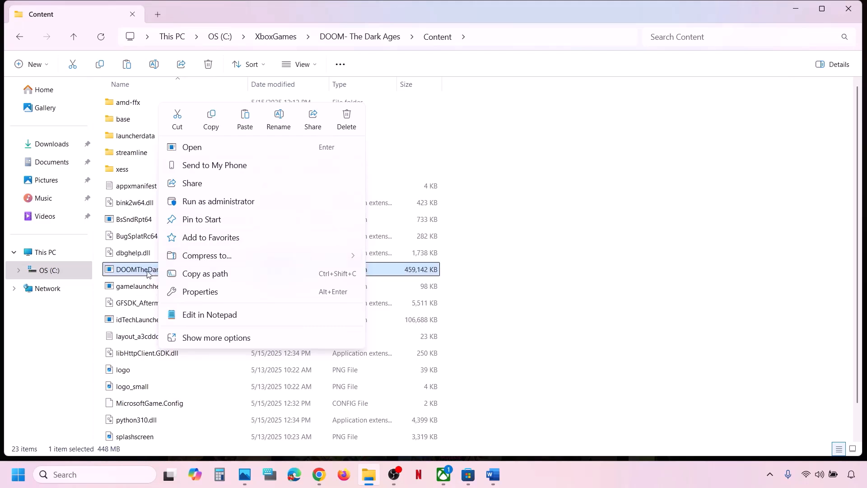
left_click(630, 256)
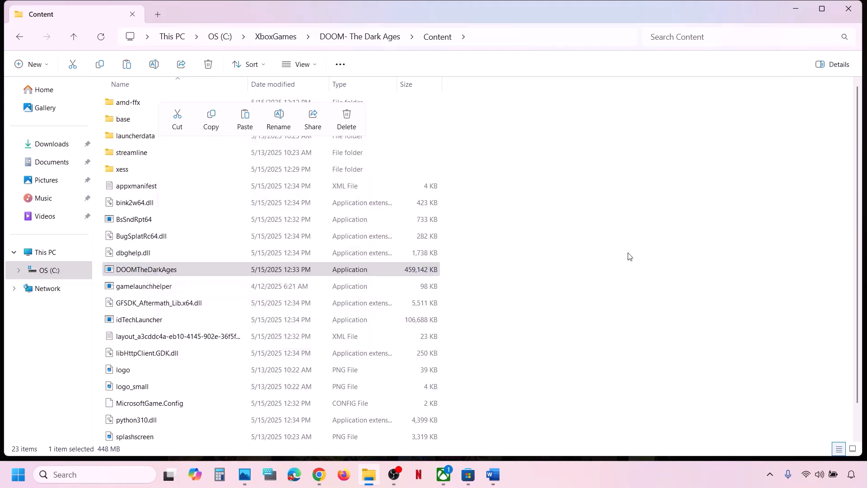
mouse_move(168, 269)
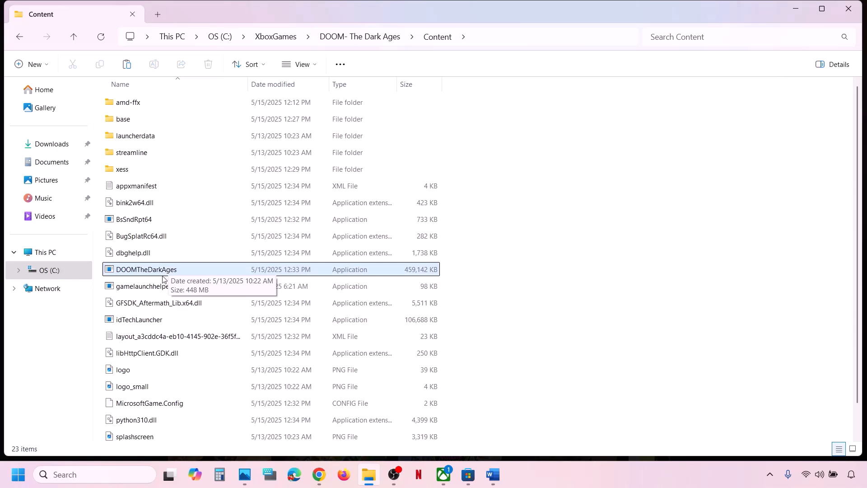
left_click(151, 287)
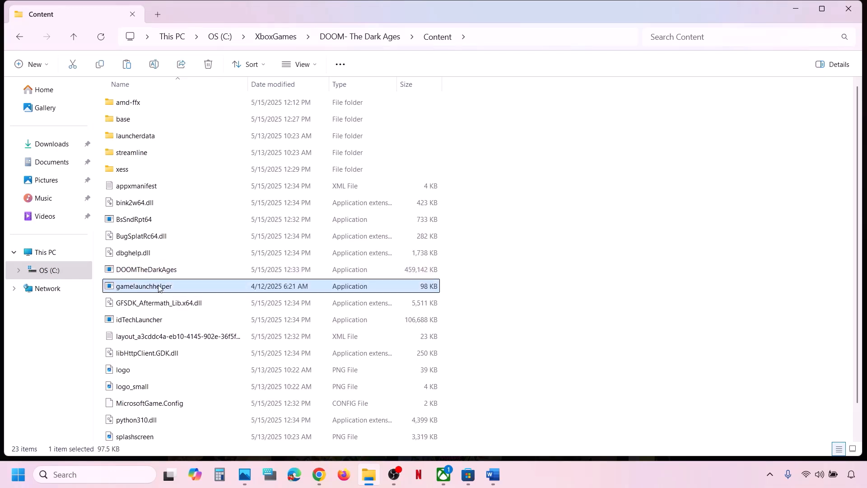
scroll(152, 282, "down", 2)
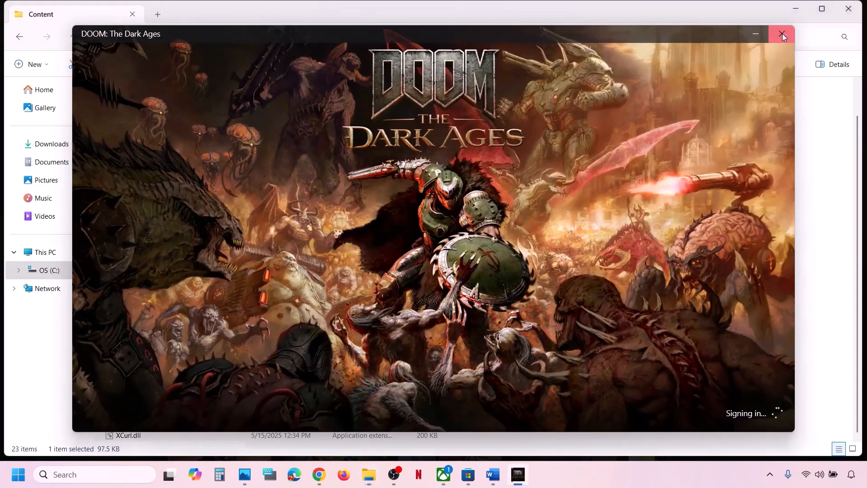
left_click(782, 36)
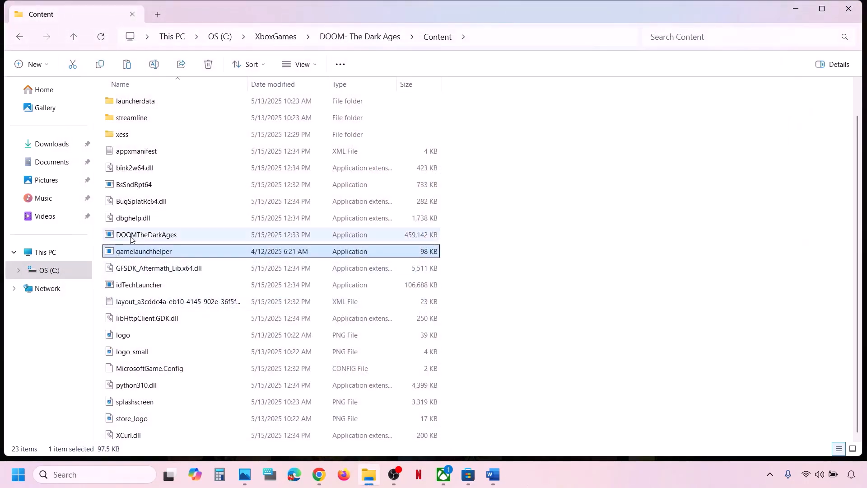
left_click(132, 238)
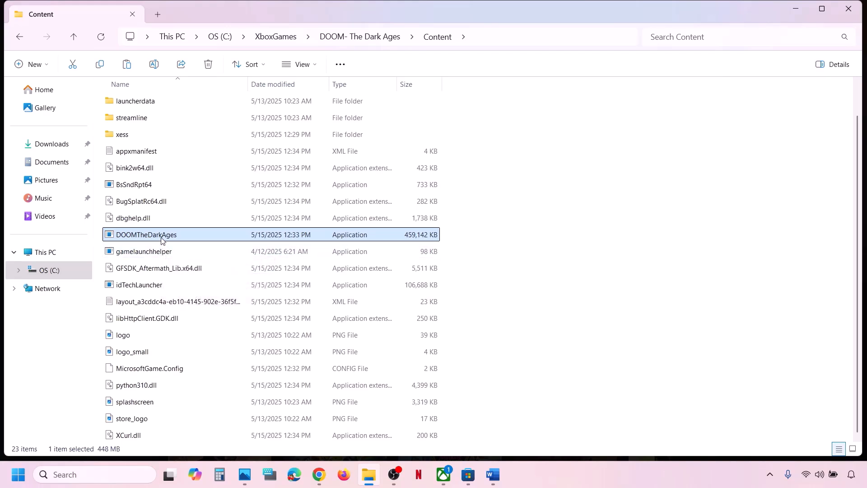
Highlight the Run Gaming Services repair tool step in the Word guide and return to the Xbox app.
left_click(493, 474)
scroll(223, 367, "down", 1)
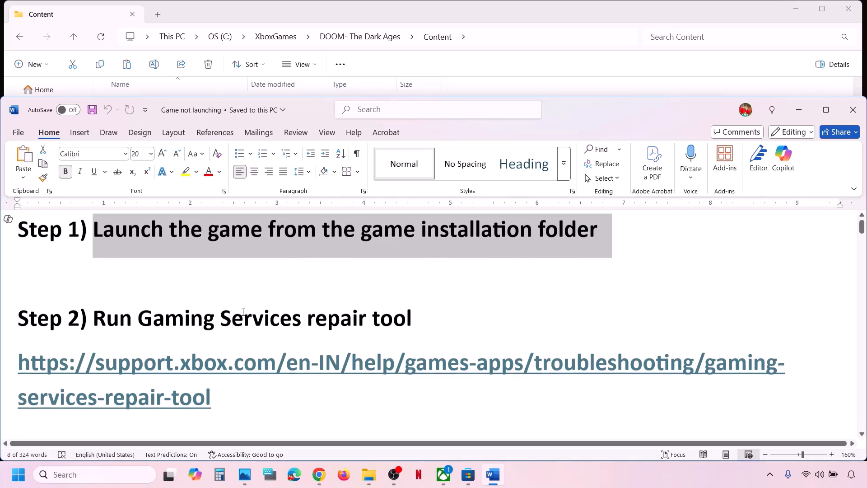
left_click_drag(101, 319, 412, 316)
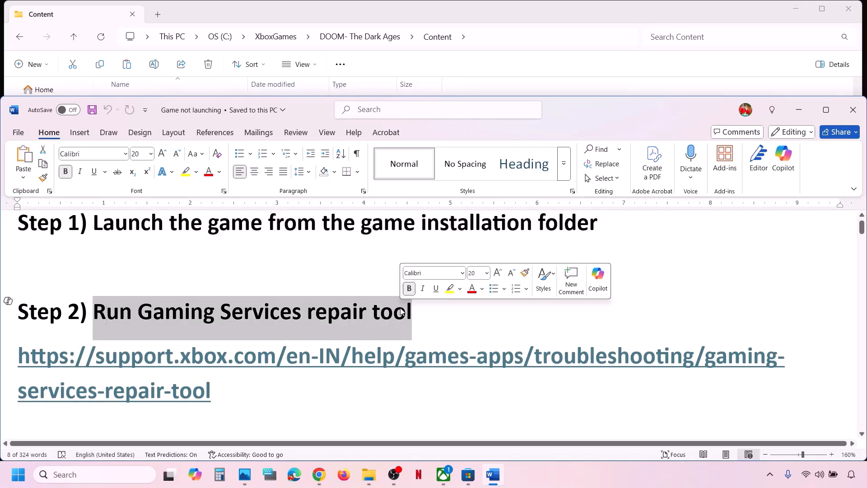
left_click(444, 474)
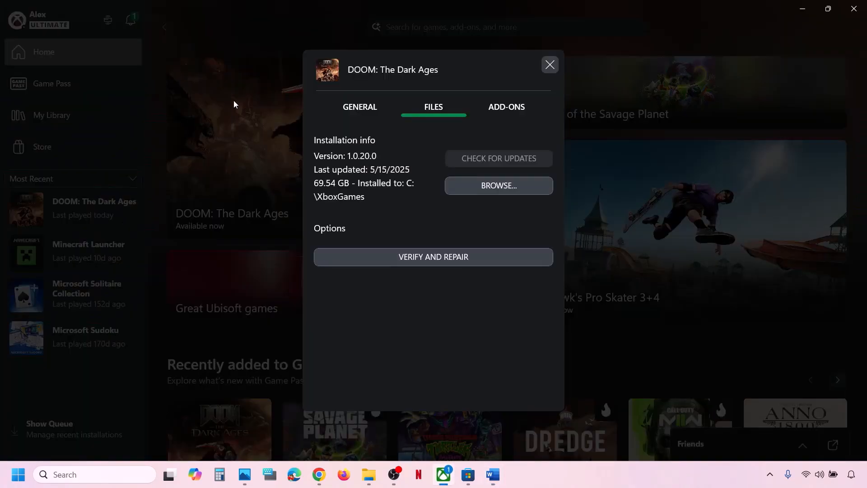
Run the Gaming Services Repair Tool from the Xbox app's Support menu and close its finished results.
left_click(550, 65)
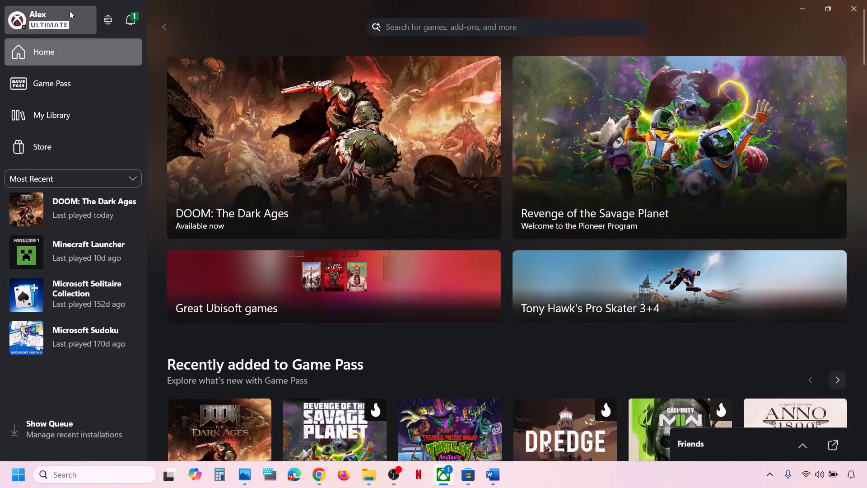
left_click(54, 21)
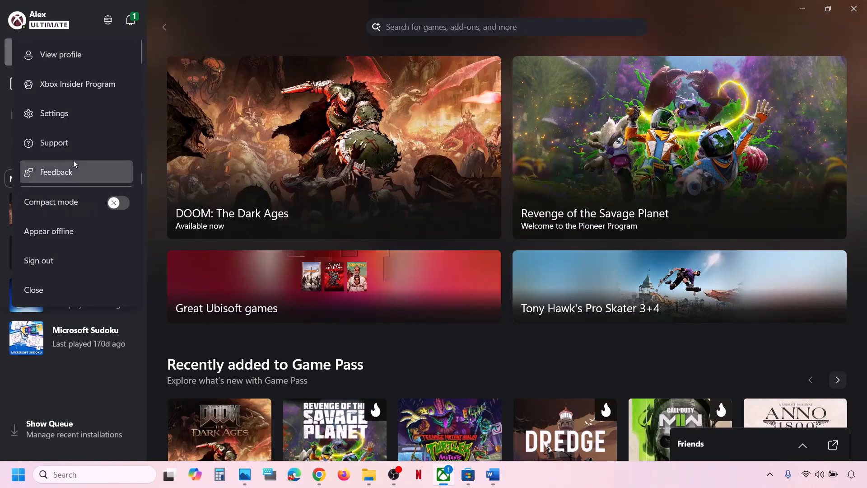
left_click(59, 147)
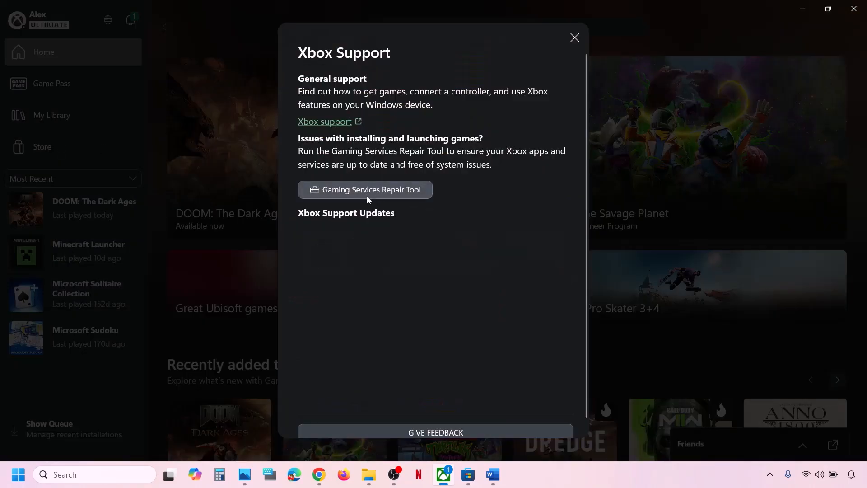
left_click(383, 194)
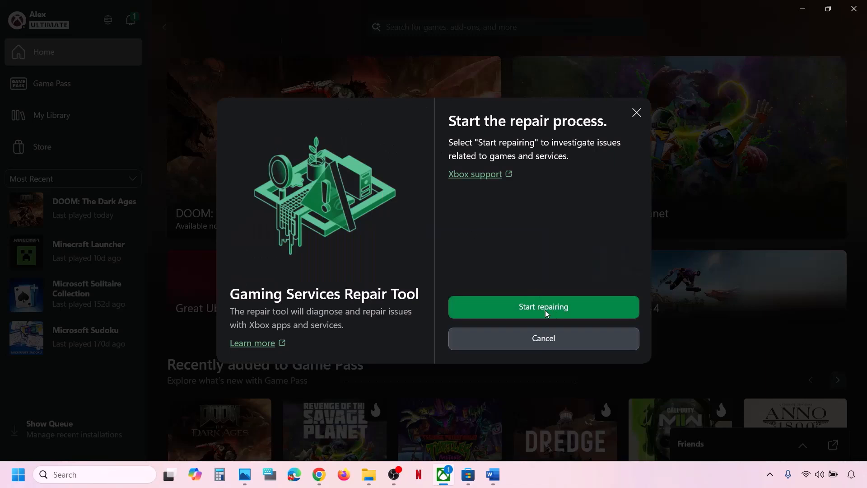
left_click(544, 310)
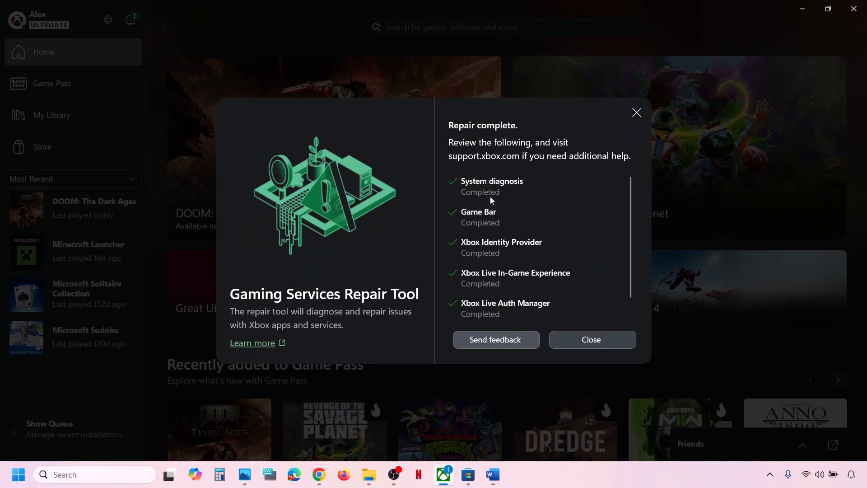
scroll(477, 271, "down", 1)
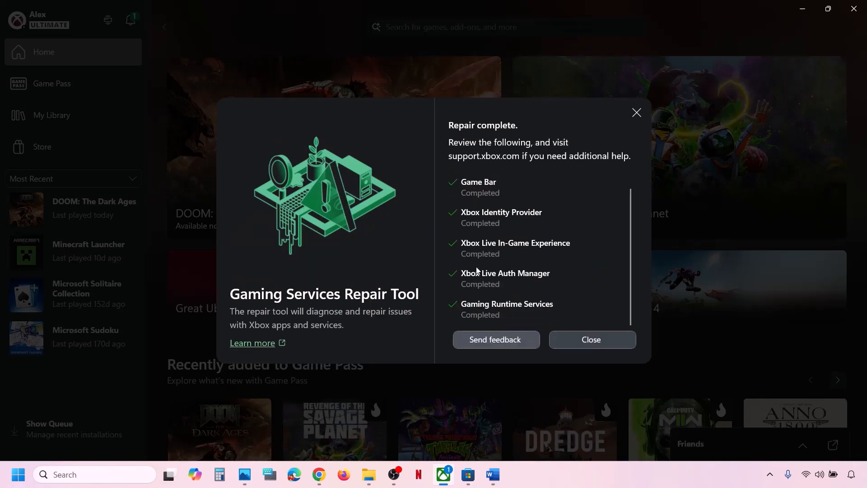
left_click(589, 340)
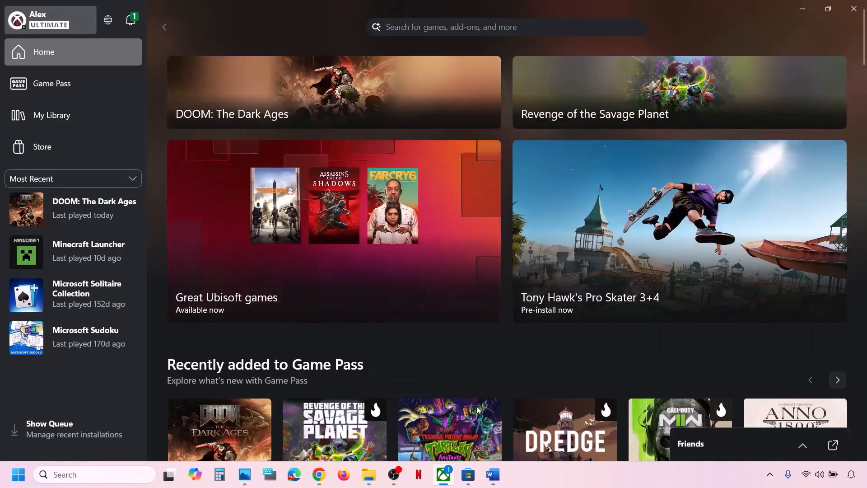
Download and run the Gaming Services Repair Tool for PC from the support page, then close its console.
left_click(324, 394)
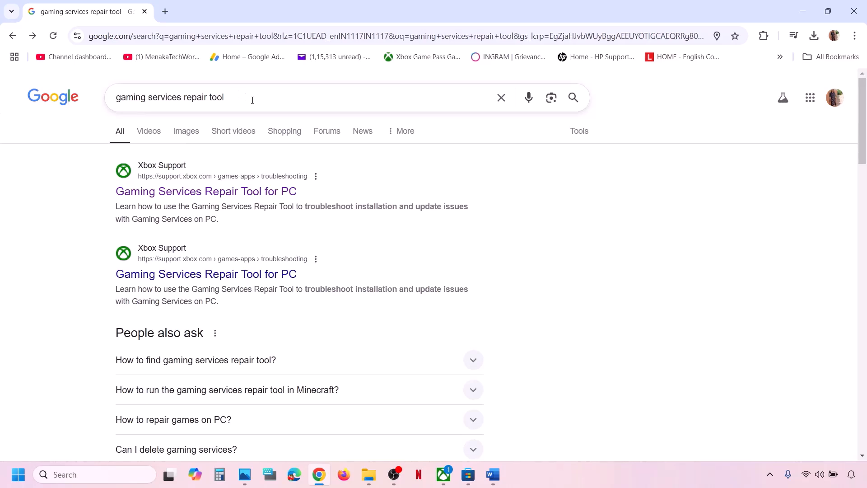
left_click(240, 193)
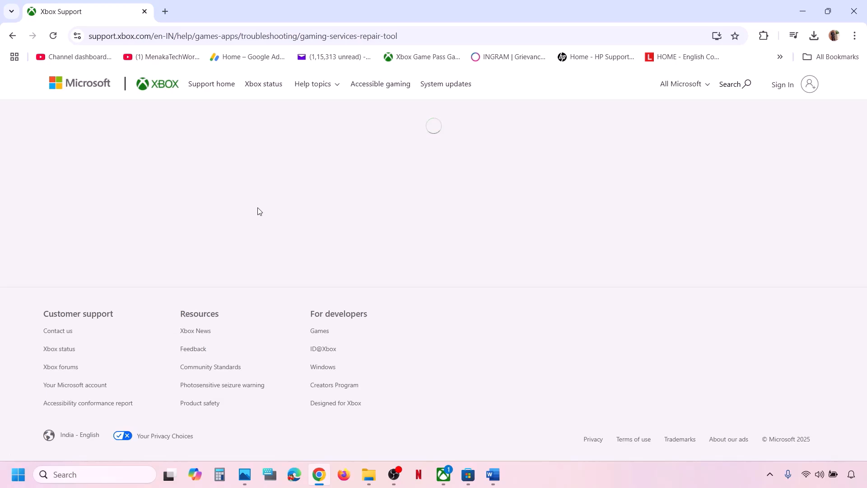
scroll(259, 212, "down", 4)
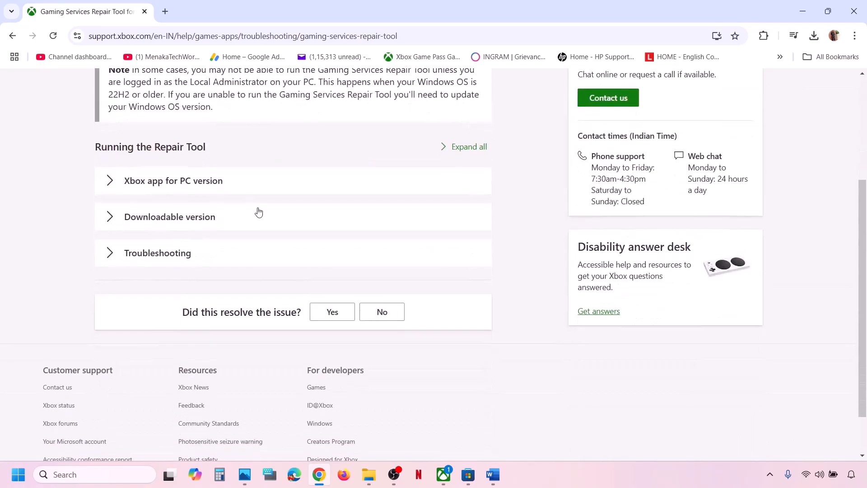
left_click(190, 223)
scroll(183, 222, "down", 5)
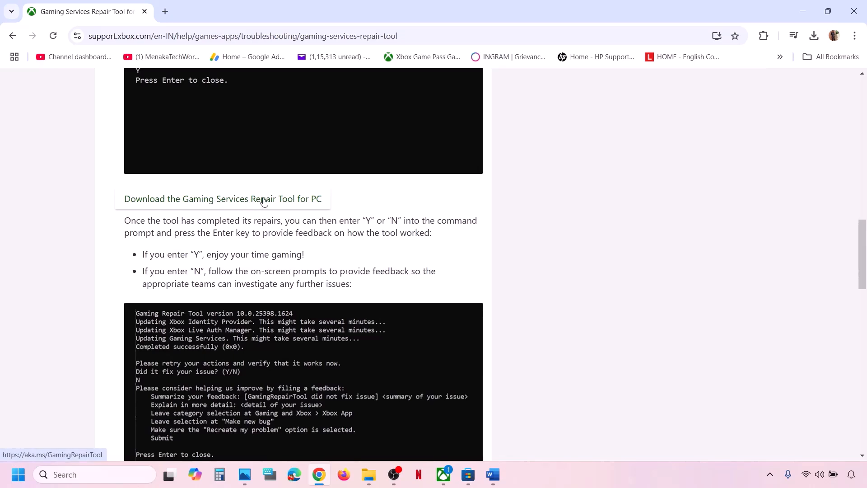
left_click(266, 202)
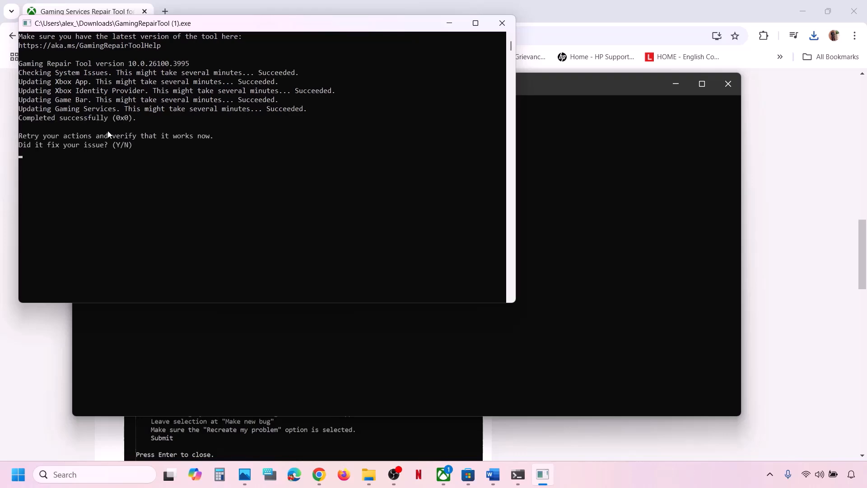
left_click(500, 27)
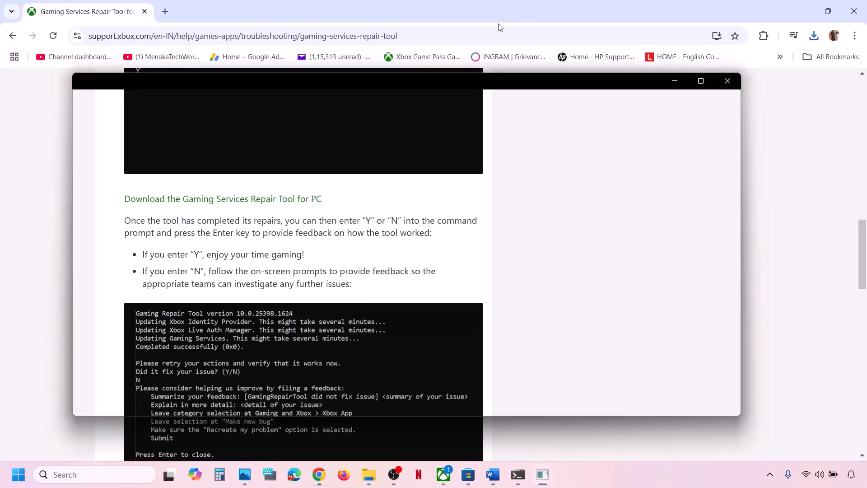
left_click(493, 475)
Maximize the Word guide and highlight Step 3's USB adapter, controller/joystick and Discord instructions.
scroll(286, 350, "down", 3)
scroll(286, 350, "down", 3)
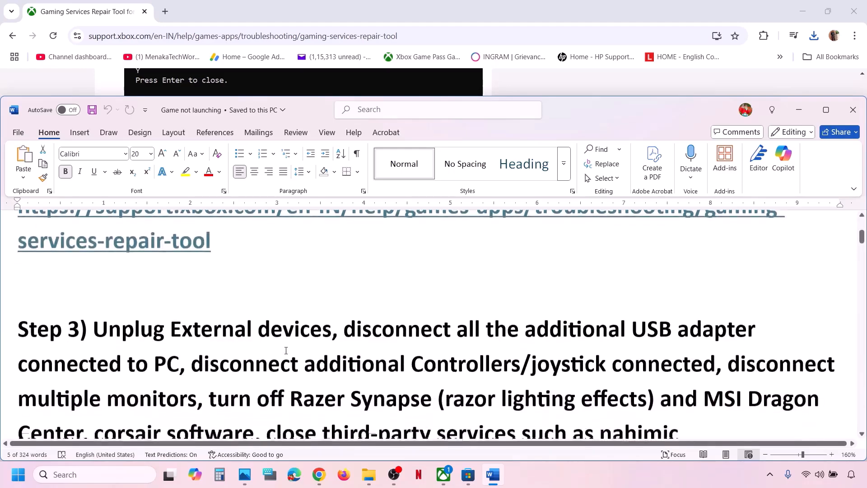
left_click(826, 109)
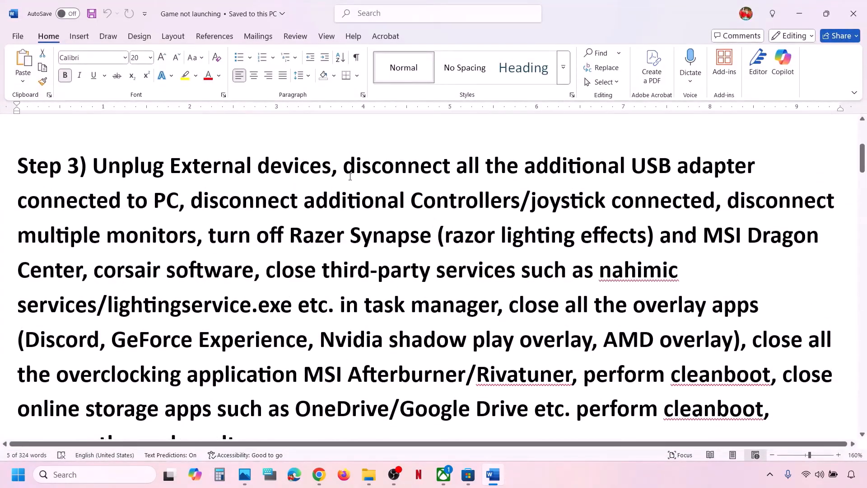
left_click_drag(344, 170, 836, 204)
left_click(387, 201)
left_click_drag(191, 196, 736, 309)
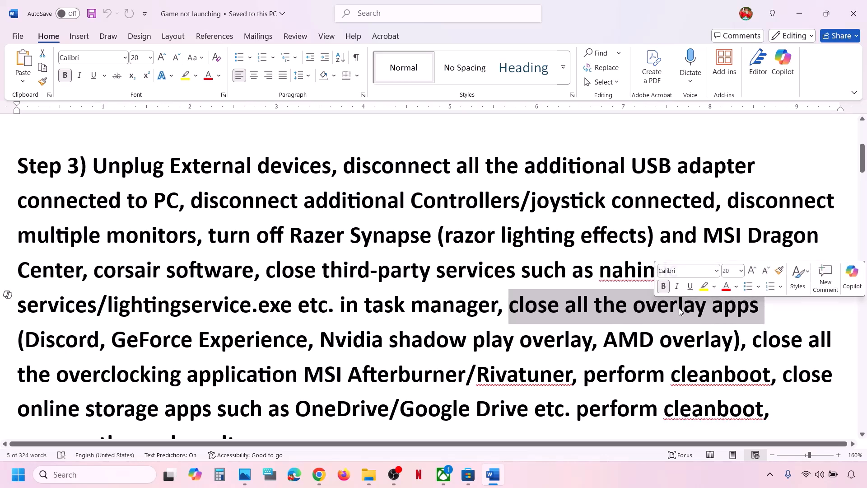
left_click_drag(101, 340, 25, 341)
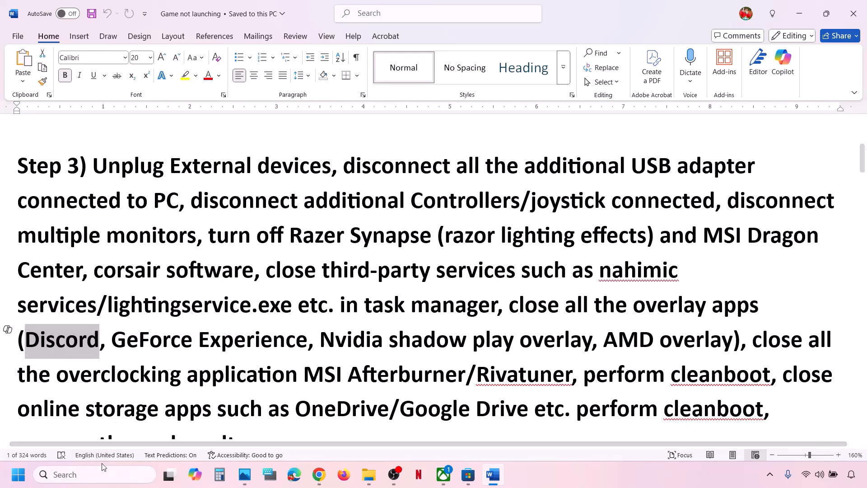
Launch NVIDIA App via an 'nv' search, confirm the NVIDIA overlay is off in Settings, and close it.
left_click(92, 475)
type("nvi")
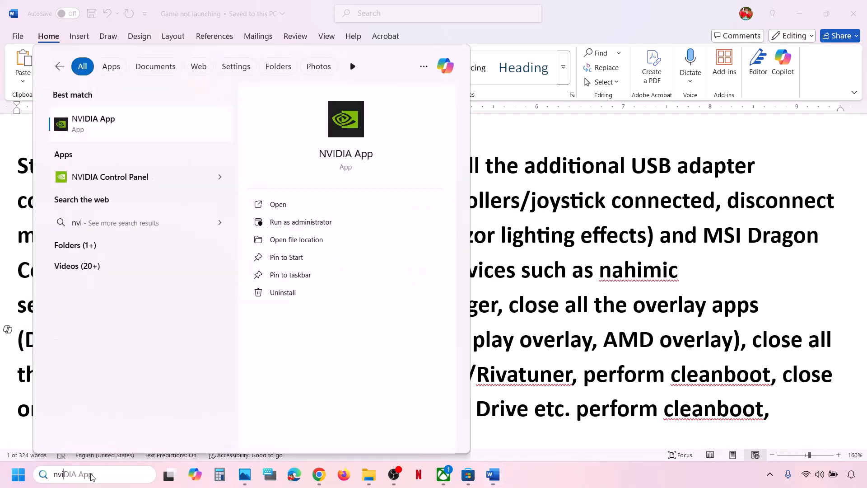
key("Return")
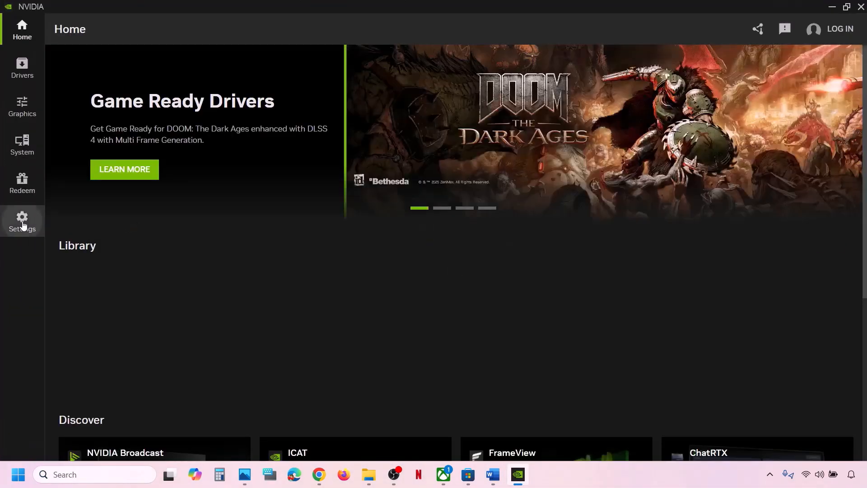
left_click(26, 223)
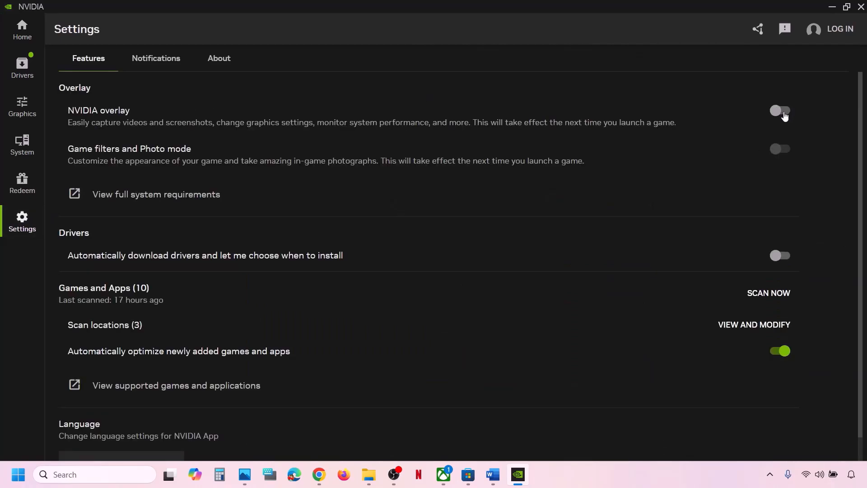
left_click(857, 12)
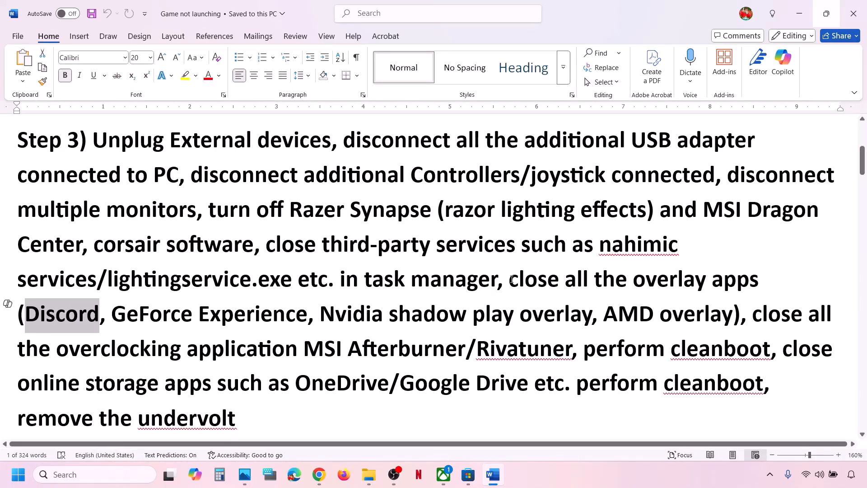
left_click_drag(512, 280, 466, 346)
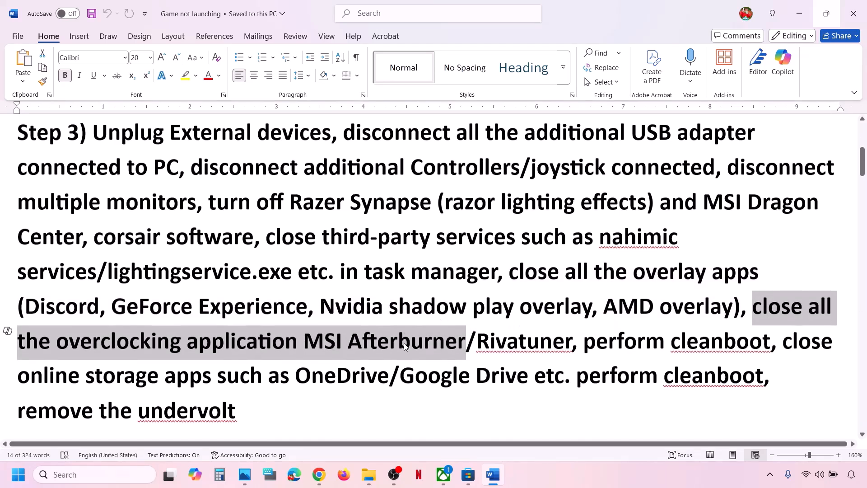
scroll(404, 343, "down", 1)
left_click_drag(306, 338, 570, 338)
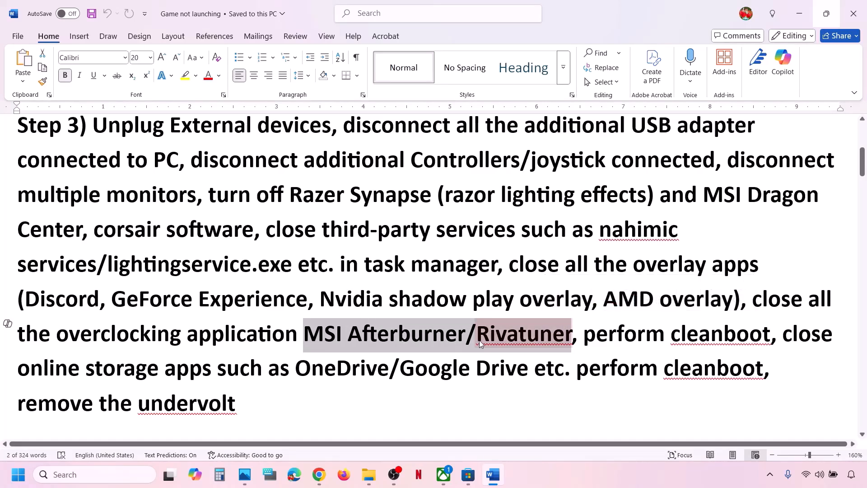
Find MSI Afterburner with 'msi' and RivaTuner Statistics Server with 'riva' in Windows Search, launching RivaTuner.
left_click(104, 474)
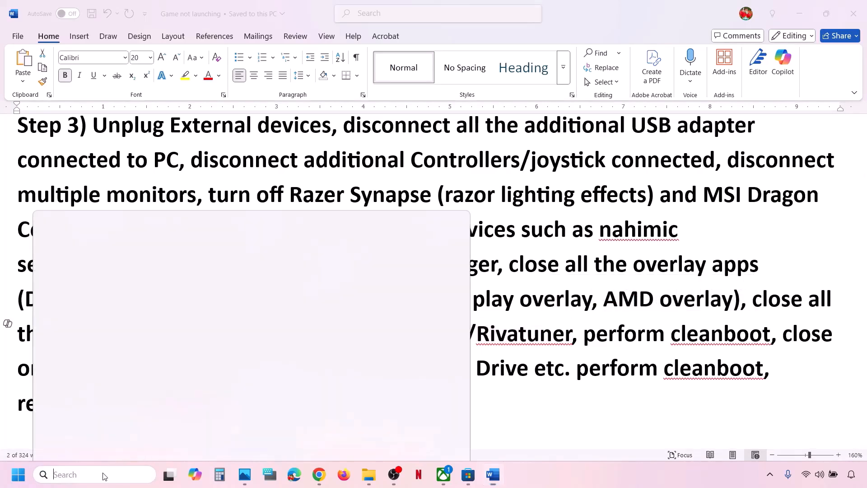
type("msi")
key("Escape")
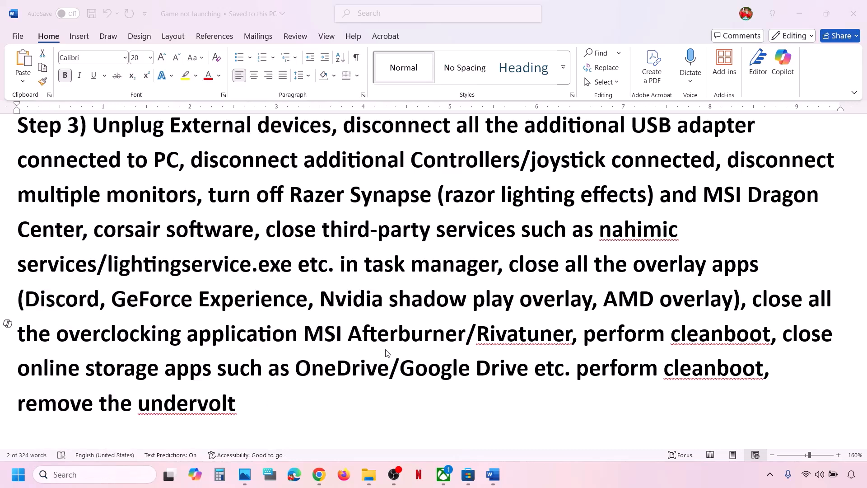
left_click(125, 472)
type("riva")
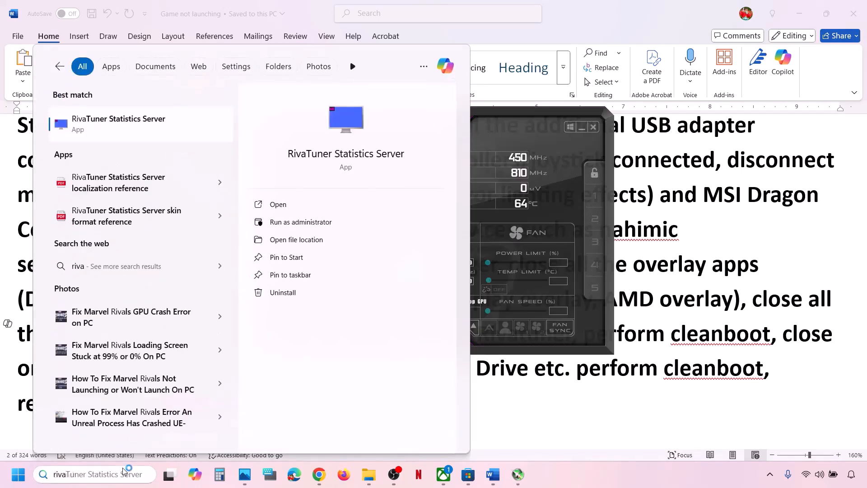
key("Return")
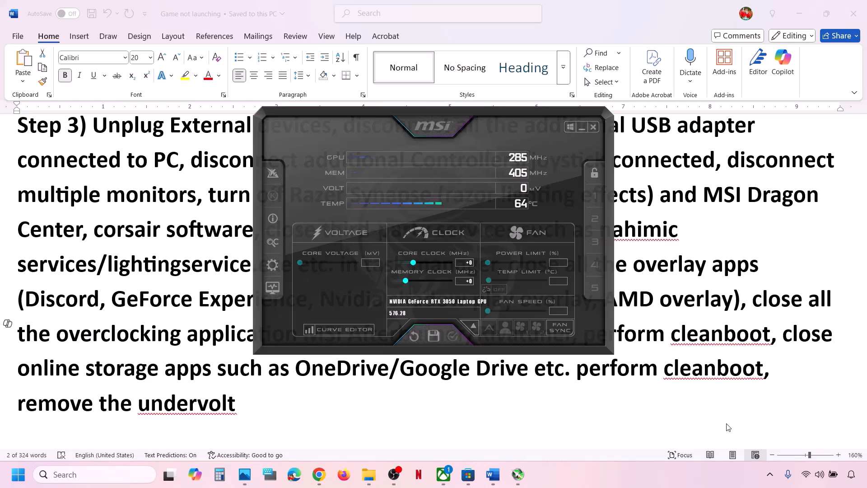
Close MSI Afterburner and quit RivaTuner from the tray, declining its update offer.
left_click(583, 128)
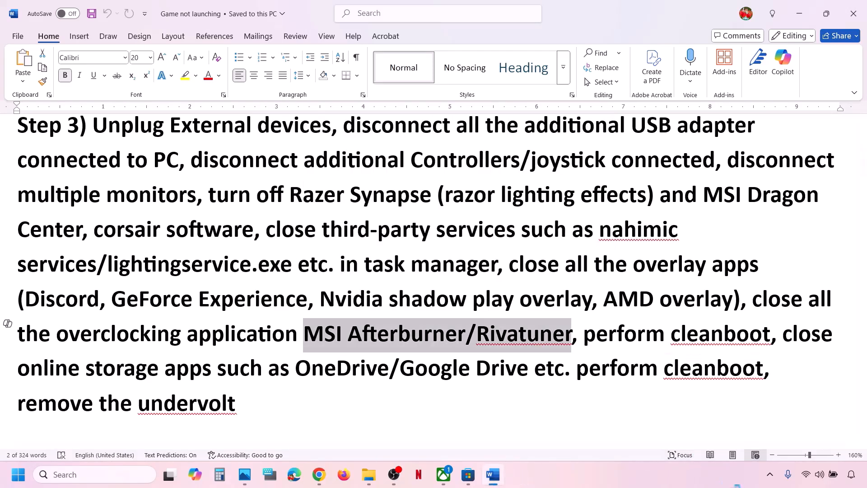
left_click(770, 475)
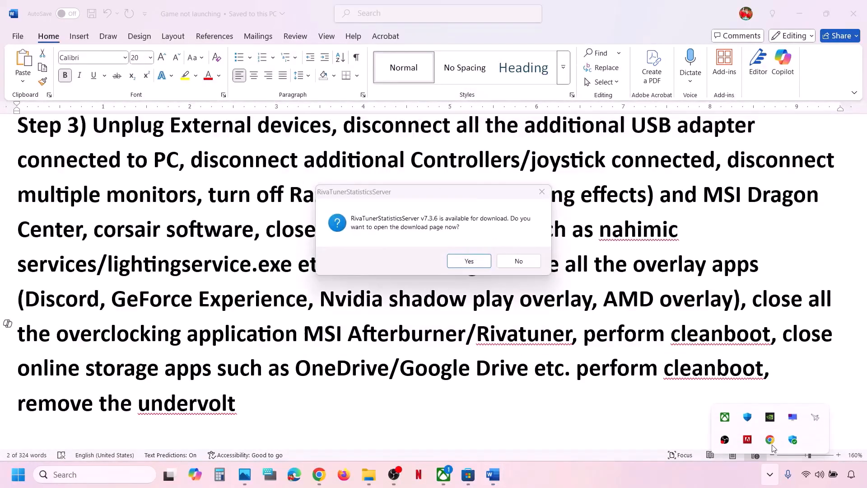
right_click(820, 420)
left_click(834, 412)
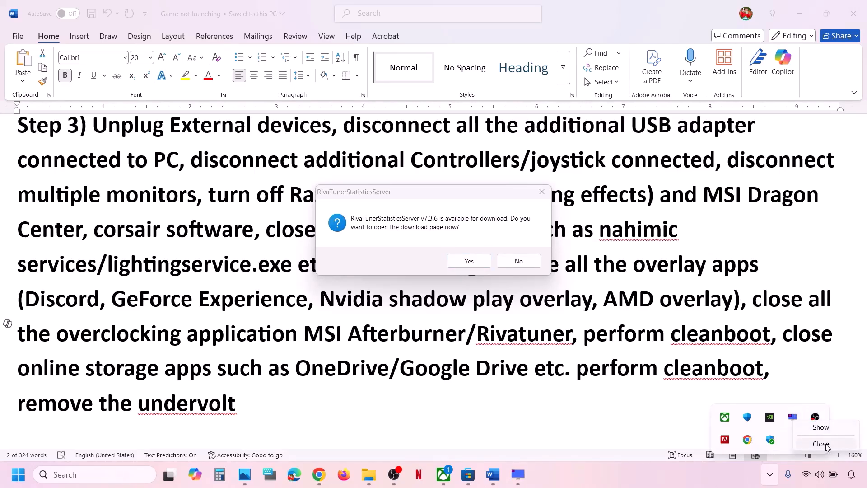
left_click(519, 261)
Insert 'Set overclocking to default,' after 'AMD overlay),' in the Step 3 paragraph.
left_click(491, 367)
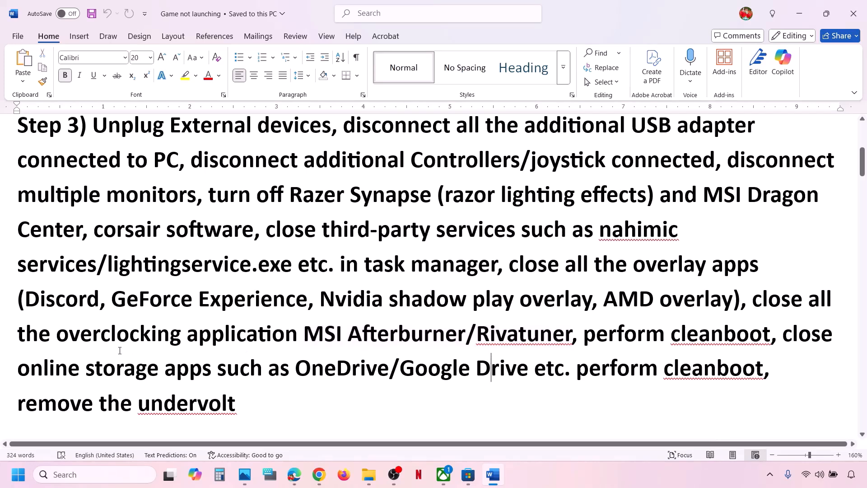
left_click_drag(56, 334, 274, 329)
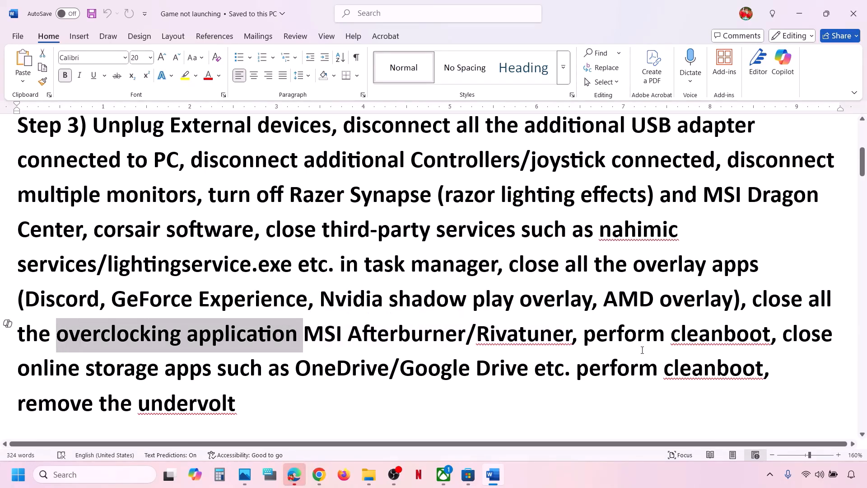
left_click(269, 328)
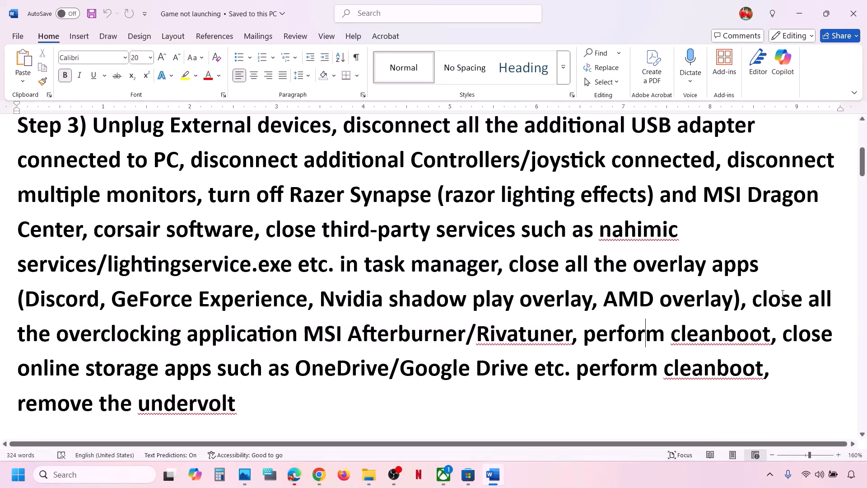
left_click(752, 299)
type("Set overc")
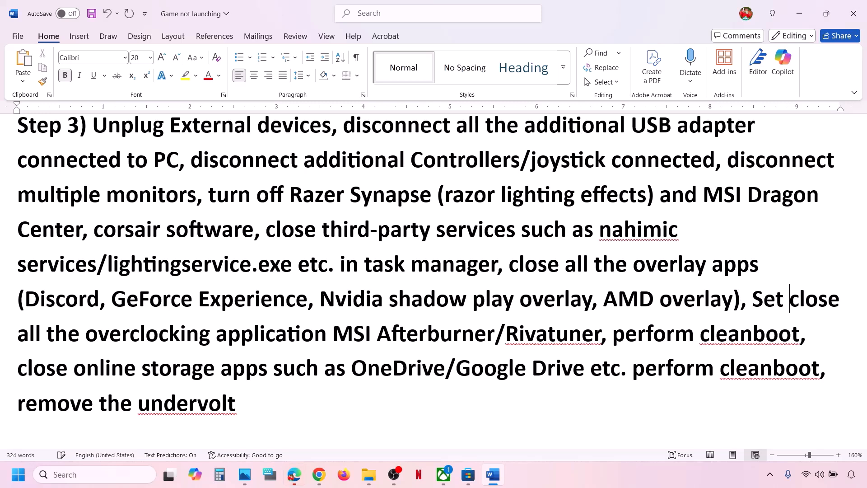
type("locking to ")
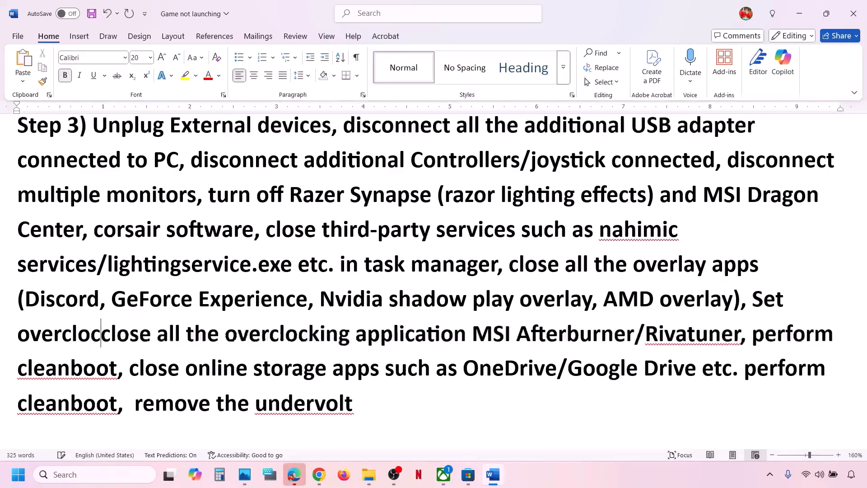
type("default")
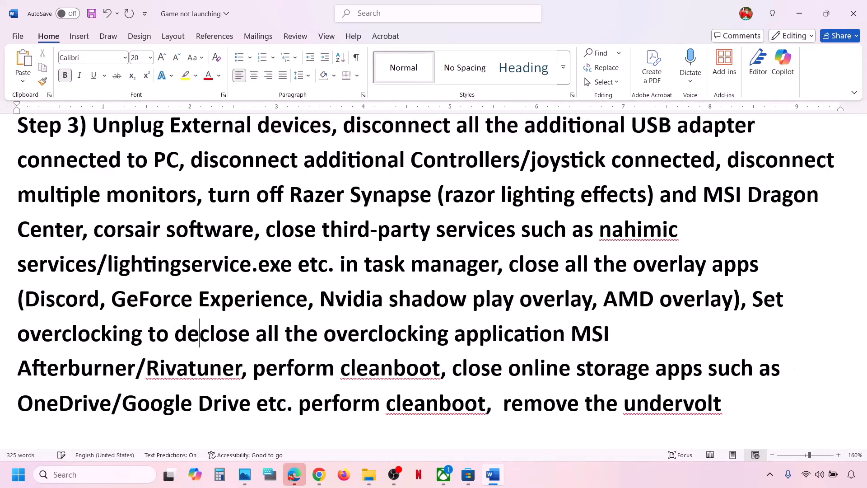
type(",")
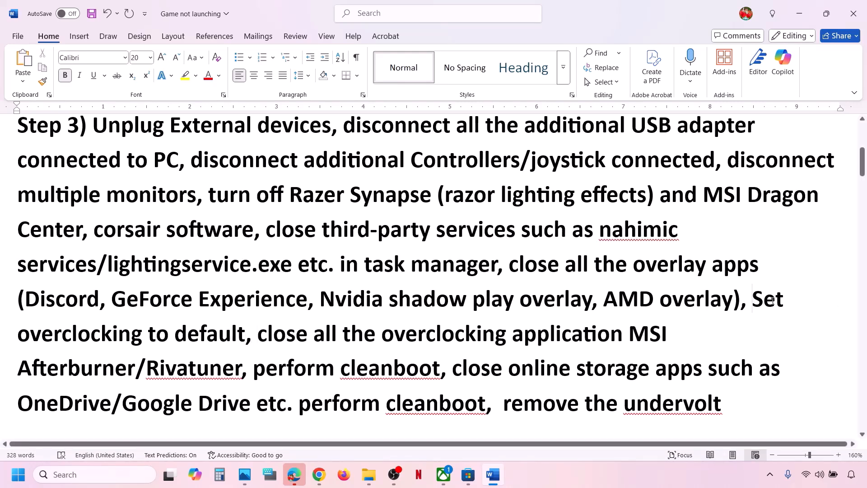
left_click_drag(772, 300, 442, 370)
Open System Configuration via search, hide Microsoft services, disable all others, and apply.
left_click(120, 475)
type("y")
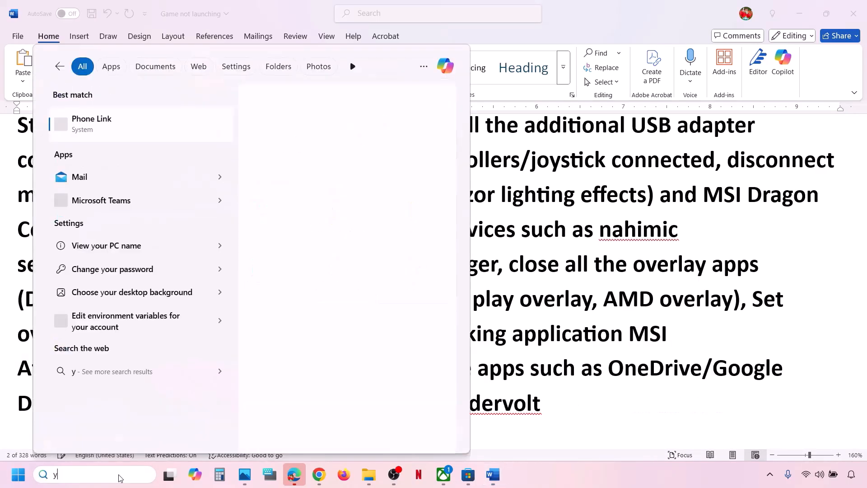
type("stem ")
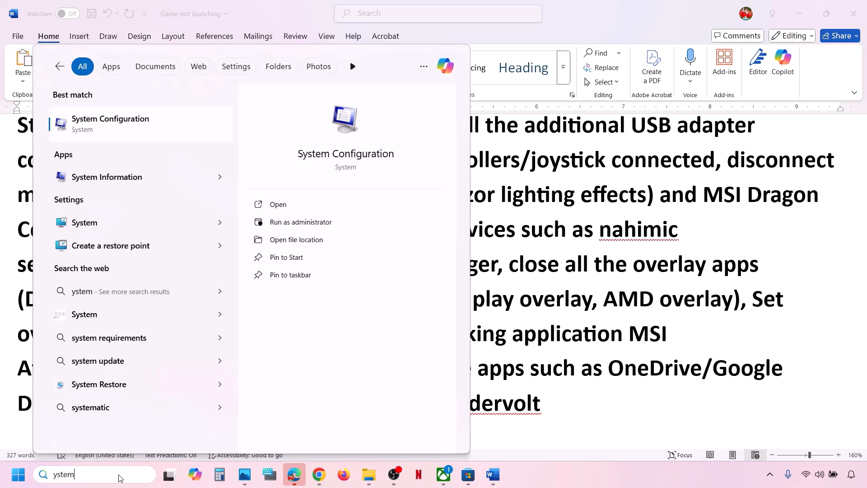
type("s")
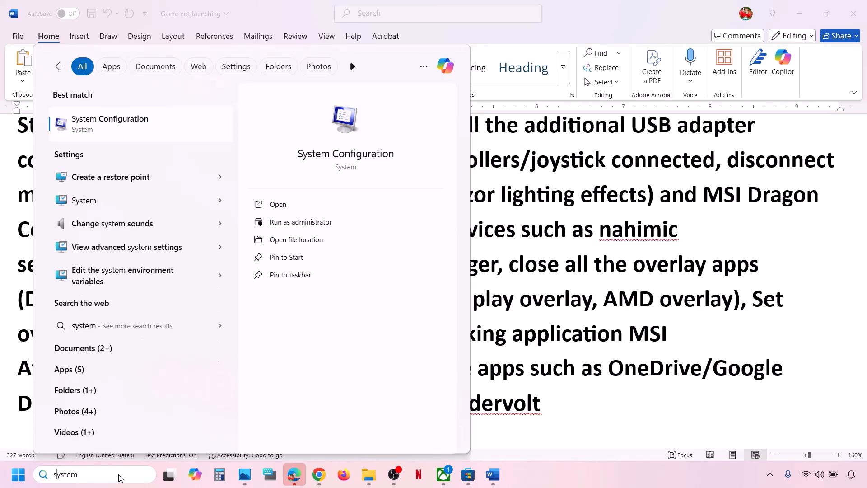
type("cobfi")
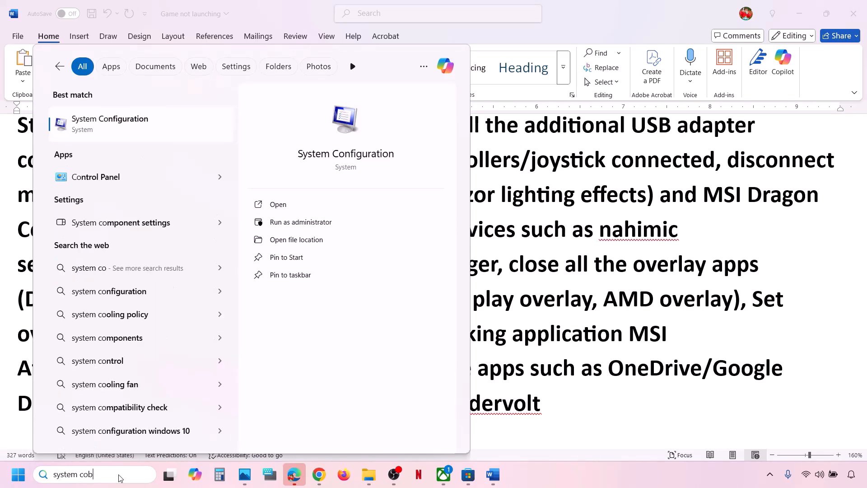
left_click(130, 121)
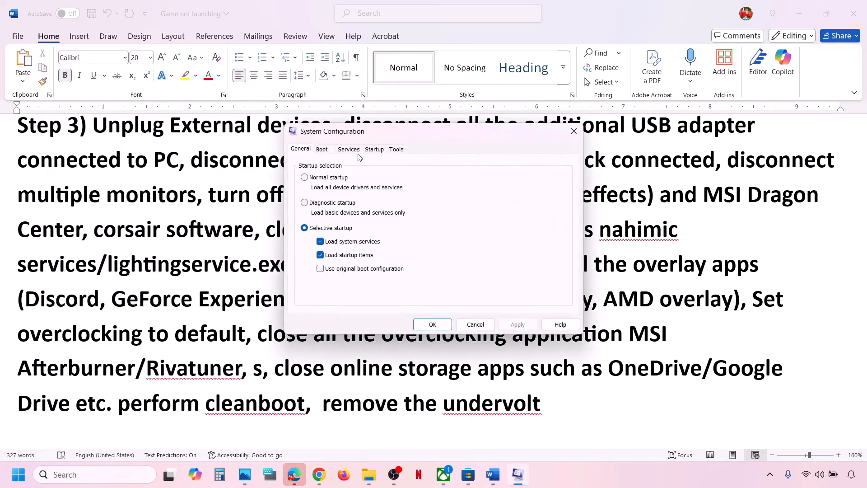
left_click(354, 151)
left_click(298, 305)
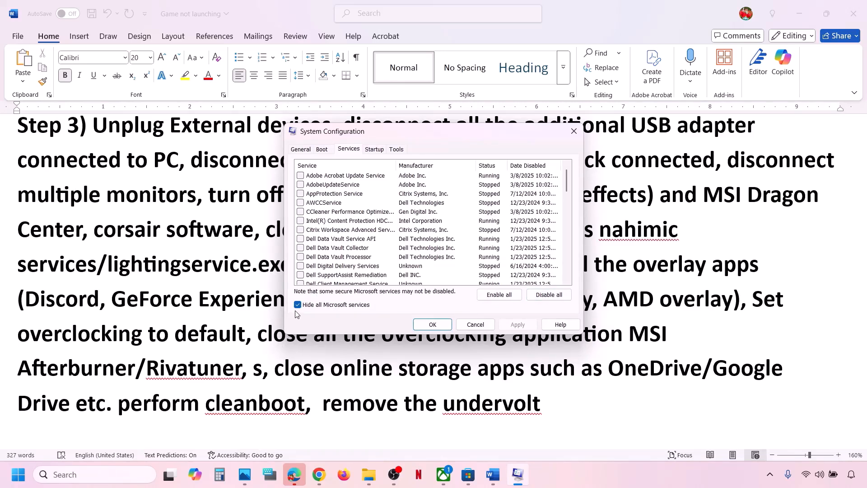
left_click(545, 296)
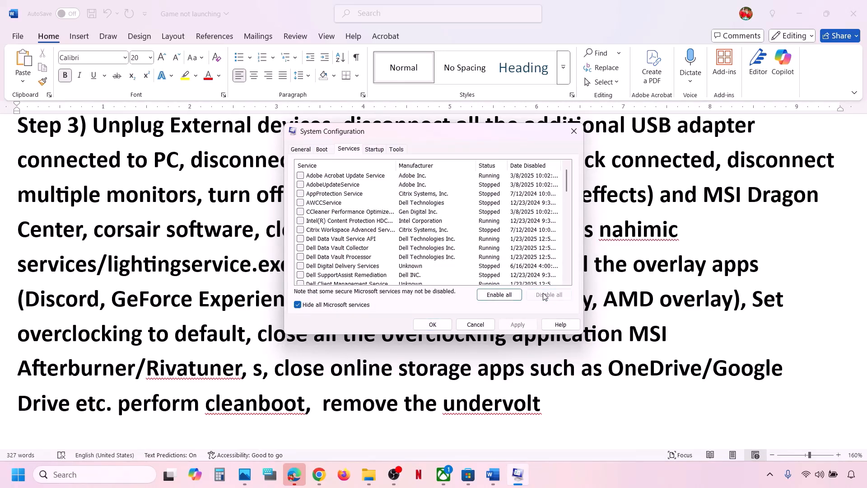
left_click(518, 325)
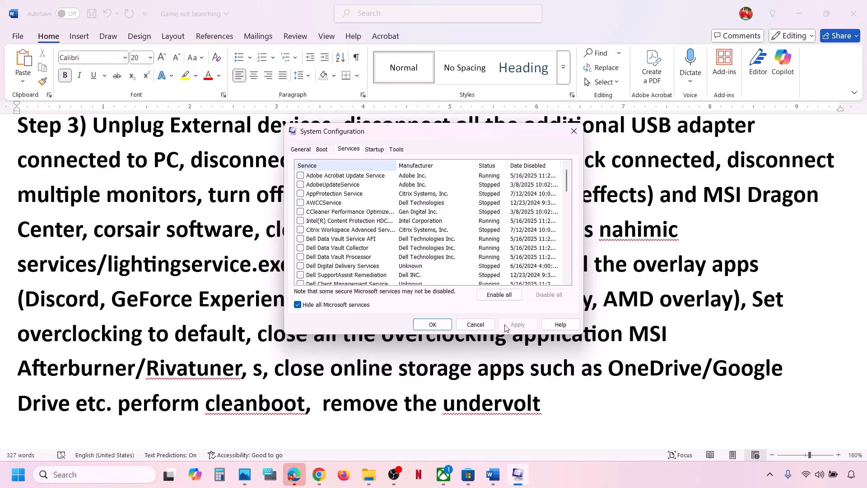
left_click(435, 327)
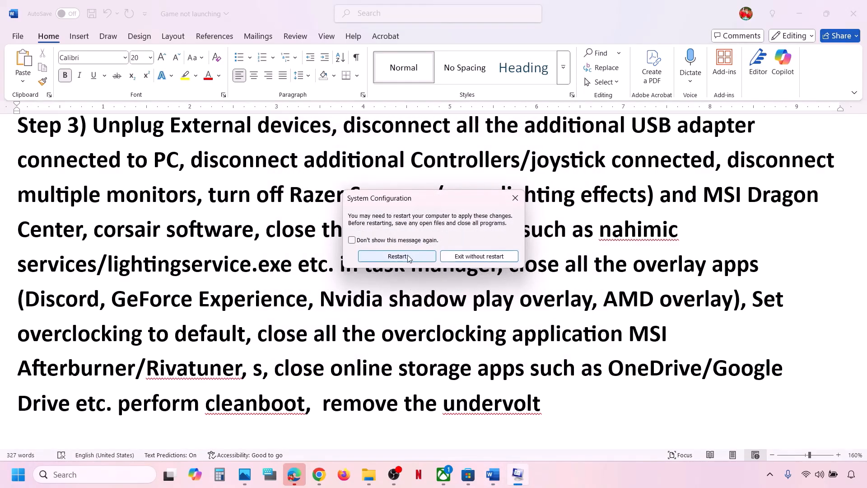
Skip the restart, undo the stray 's' to restore 'perform cleanboot', and highlight the storage-app and undervolt phrases.
left_click(517, 197)
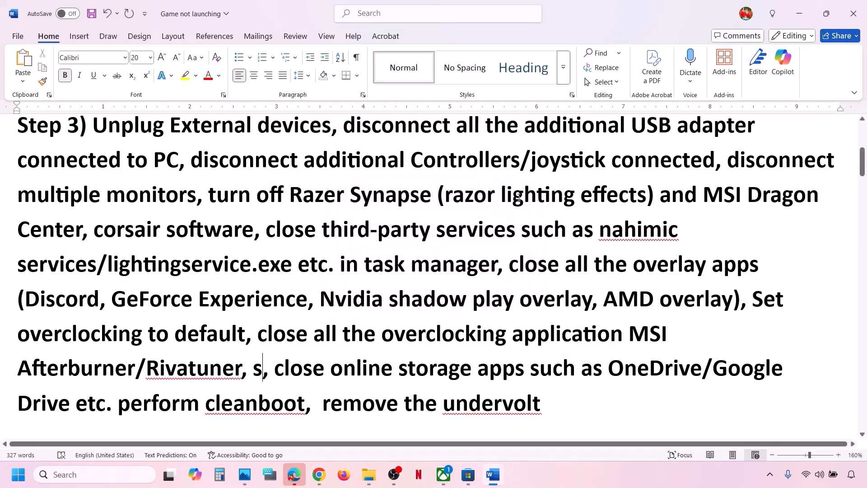
scroll(340, 381, "down", 1)
key("ctrl+z")
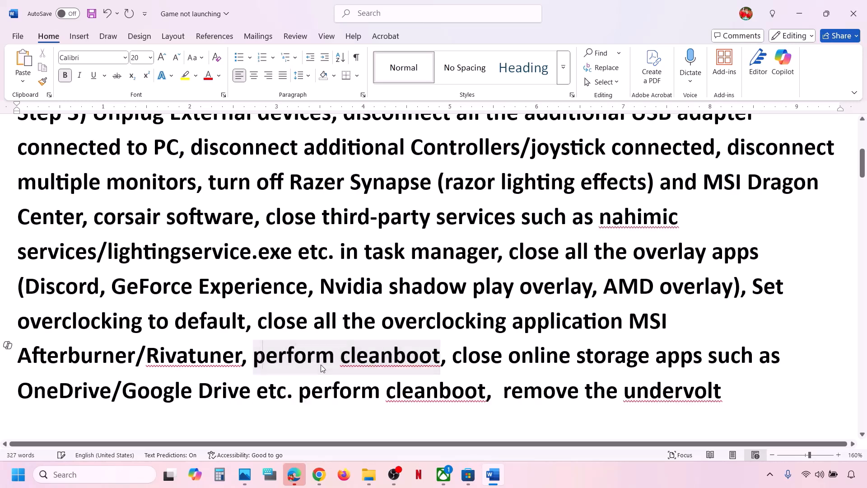
left_click_drag(453, 357, 290, 382)
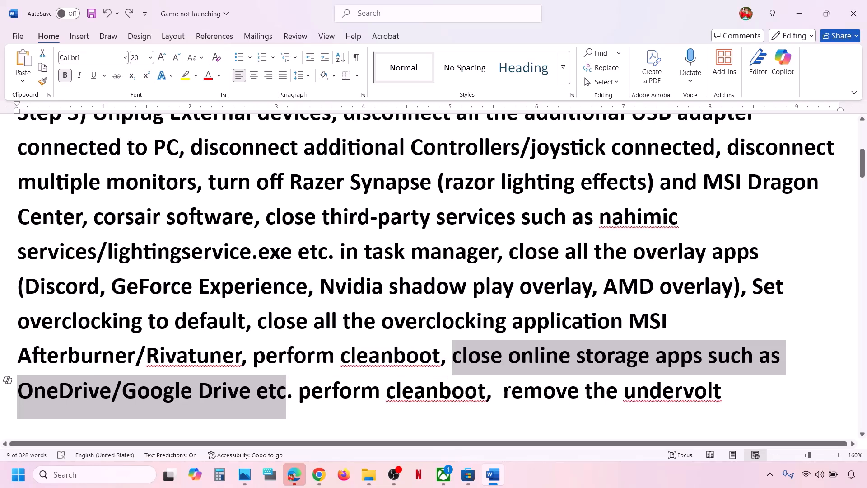
left_click_drag(508, 391, 722, 391)
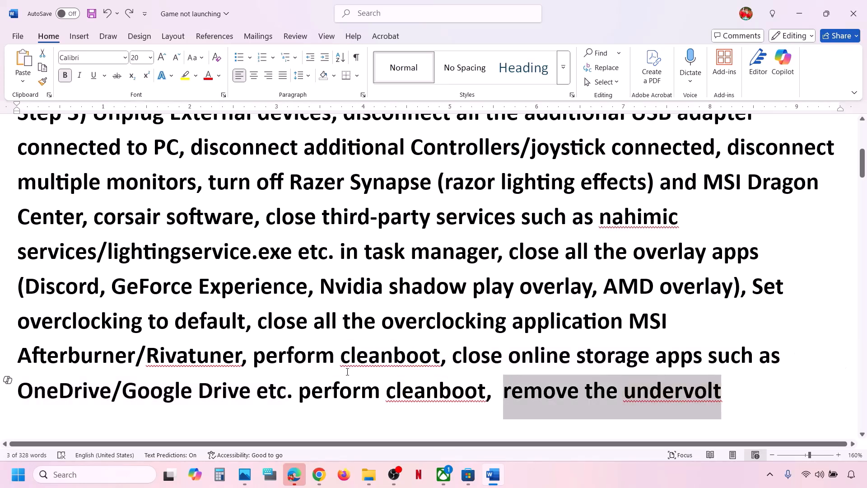
left_click(258, 341)
Highlight 'Restart PC' in Step 4 and check the Start menu's power options without restarting.
scroll(257, 341, "down", 2)
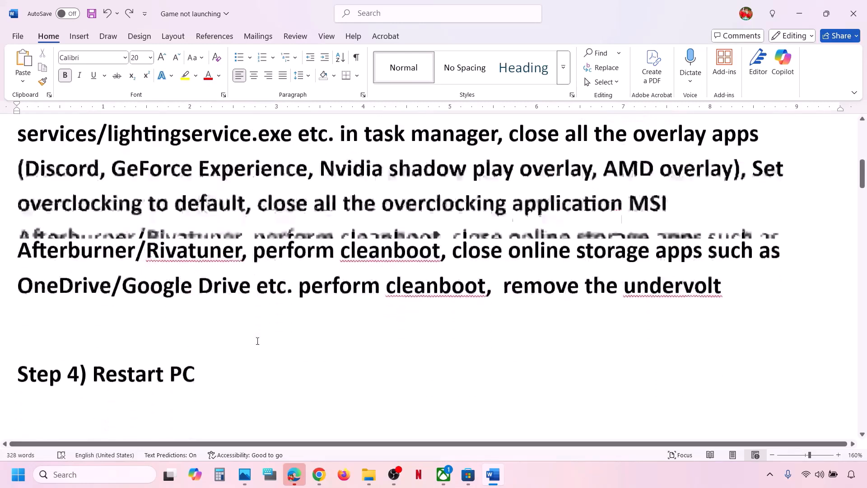
left_click_drag(116, 360, 195, 357)
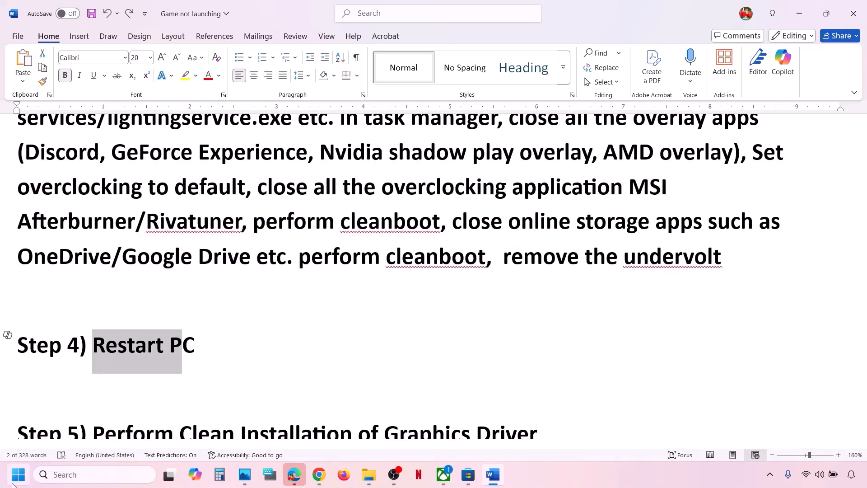
left_click(18, 474)
left_click(329, 435)
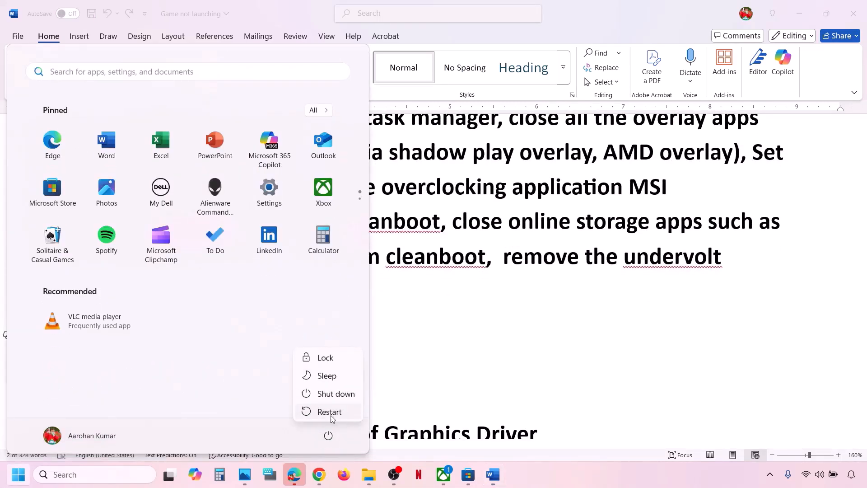
left_click(500, 339)
left_click(412, 336)
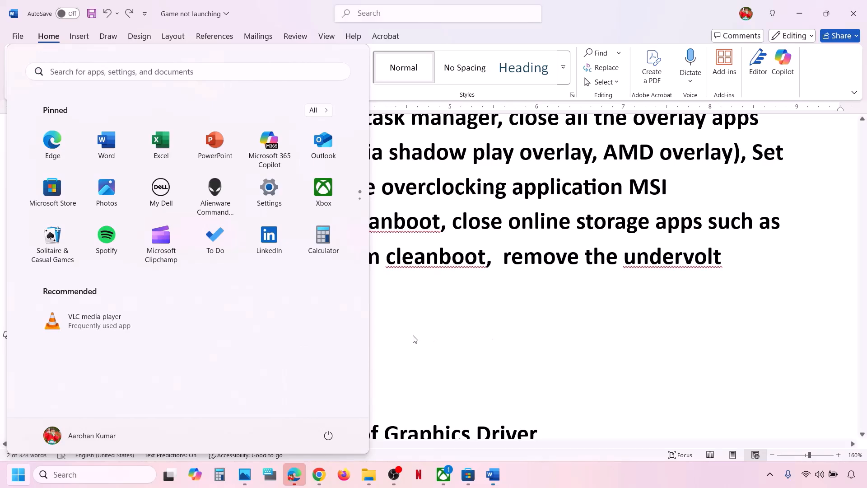
Highlight the Step 5 Installation of Graphics Driver heading and the NVIDIA and AMD download links.
scroll(414, 336, "down", 1)
scroll(414, 336, "down", 3)
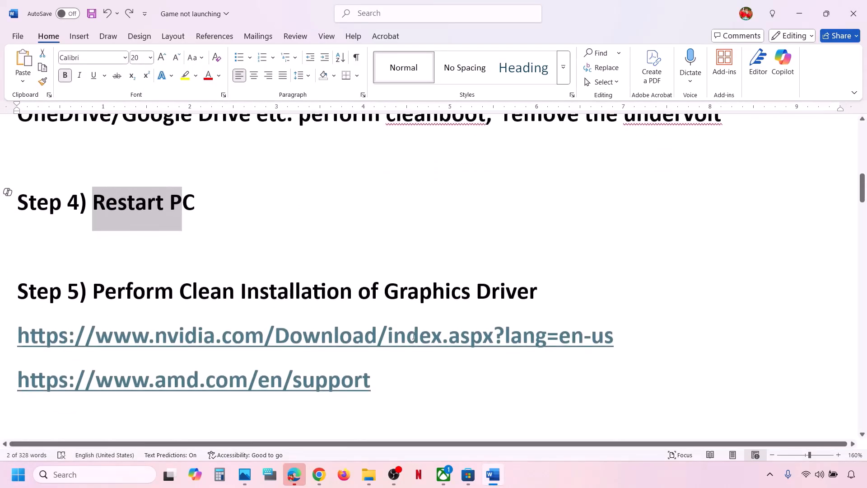
left_click_drag(276, 287, 548, 284)
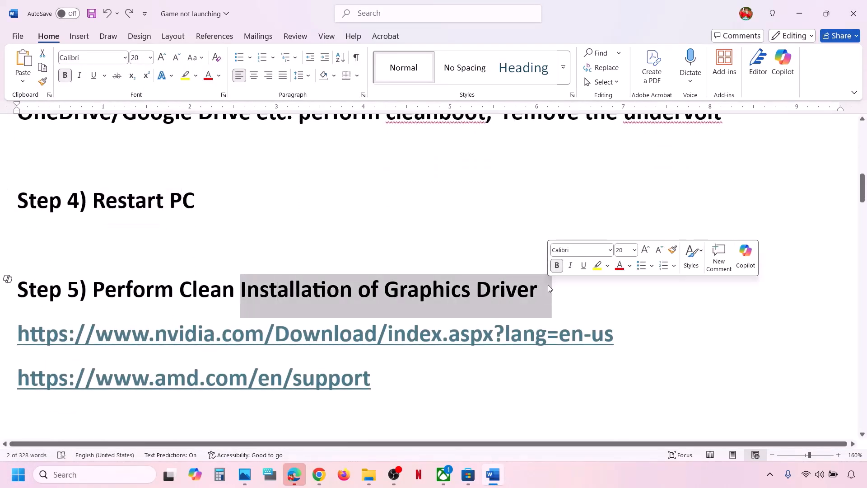
left_click_drag(84, 331, 585, 321)
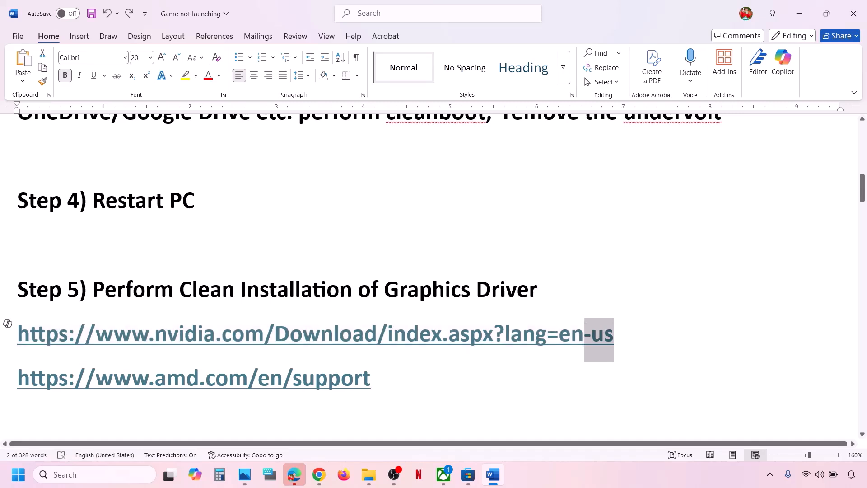
left_click_drag(54, 378, 292, 375)
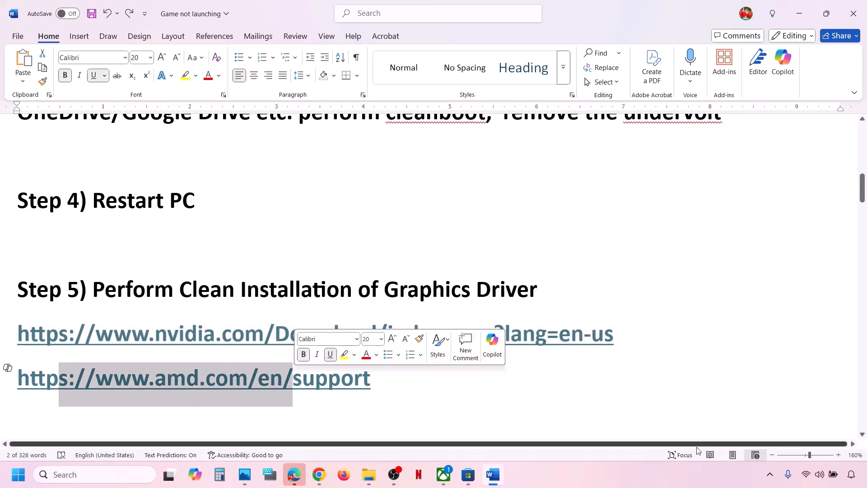
Search NVIDIA drivers for the GeForce RTX 3050 Laptop GPU on Windows 11, then view 1.png in Photos.
left_click(641, 477)
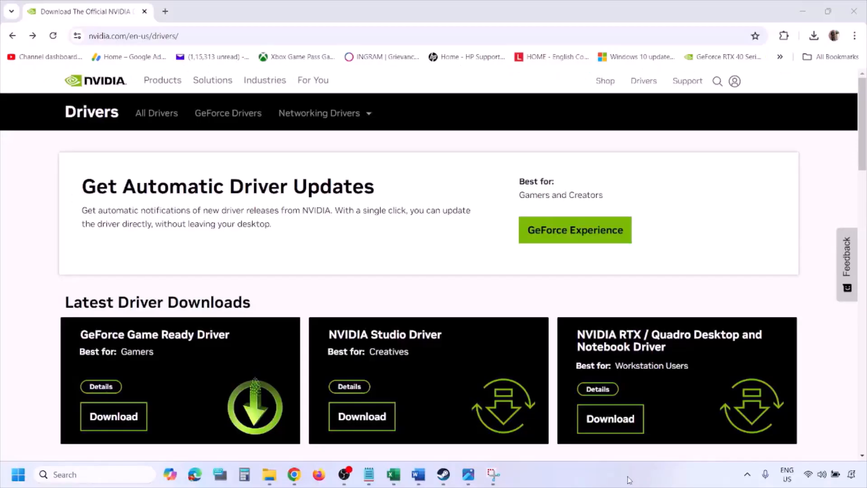
scroll(201, 276, "down", 8)
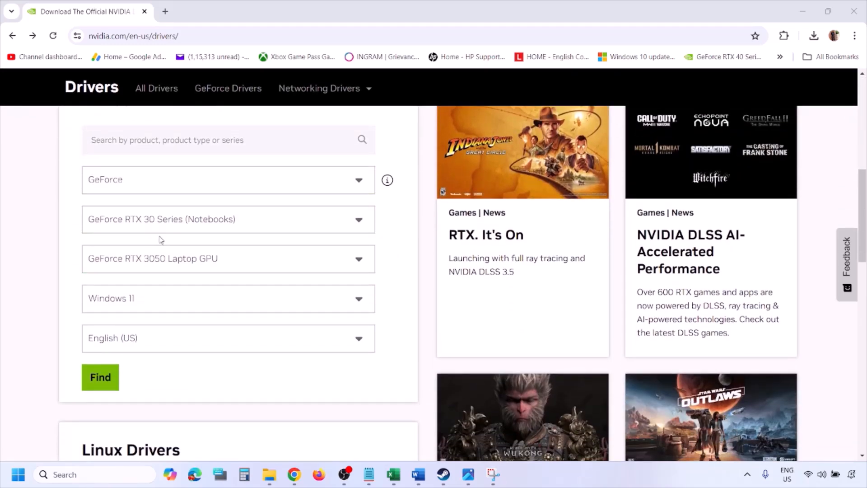
left_click(144, 302)
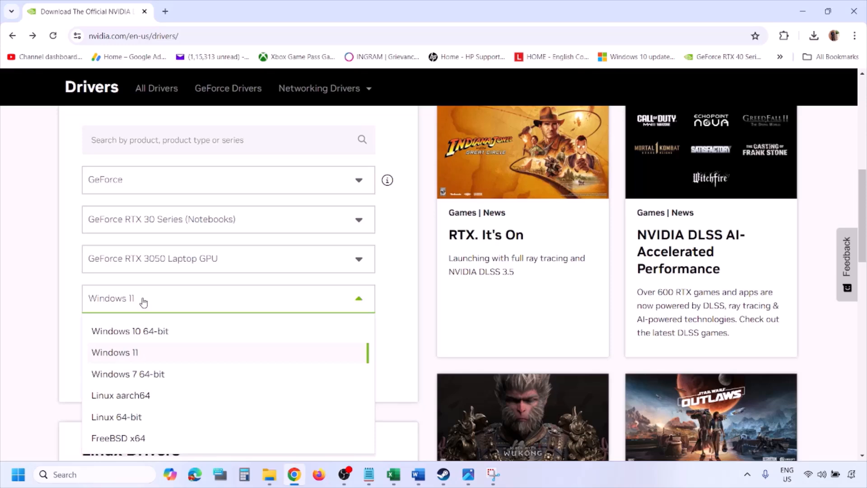
left_click(127, 357)
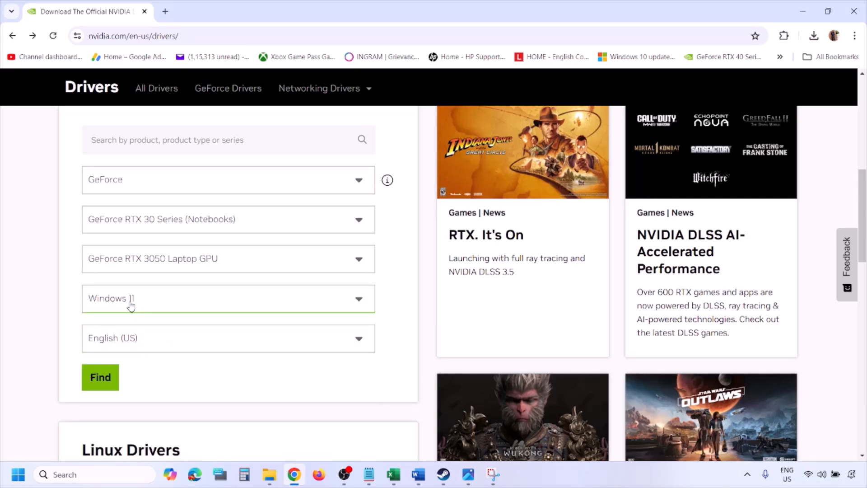
left_click(99, 377)
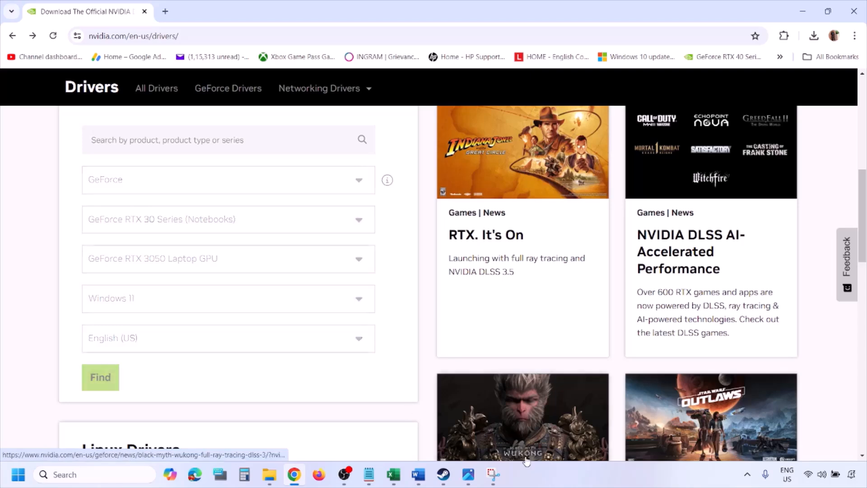
left_click(468, 475)
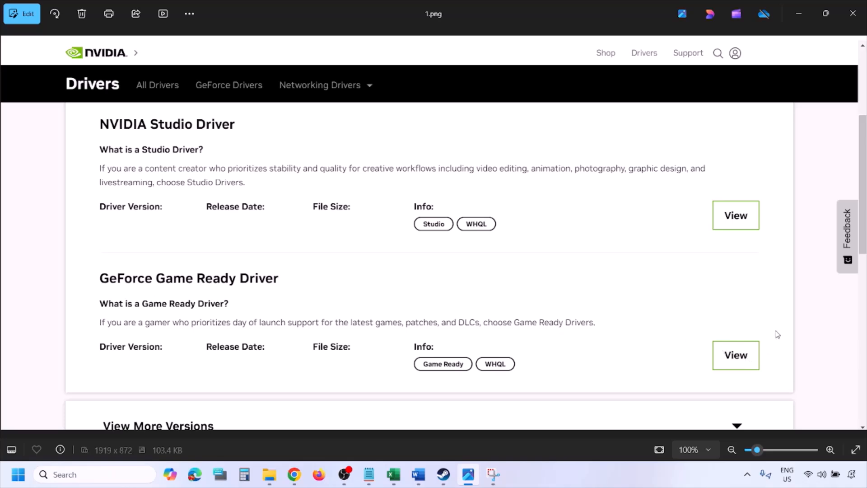
Step through the screenshots to 5.png, the NVIDIA custom installation options with clean installation checked.
key("Right")
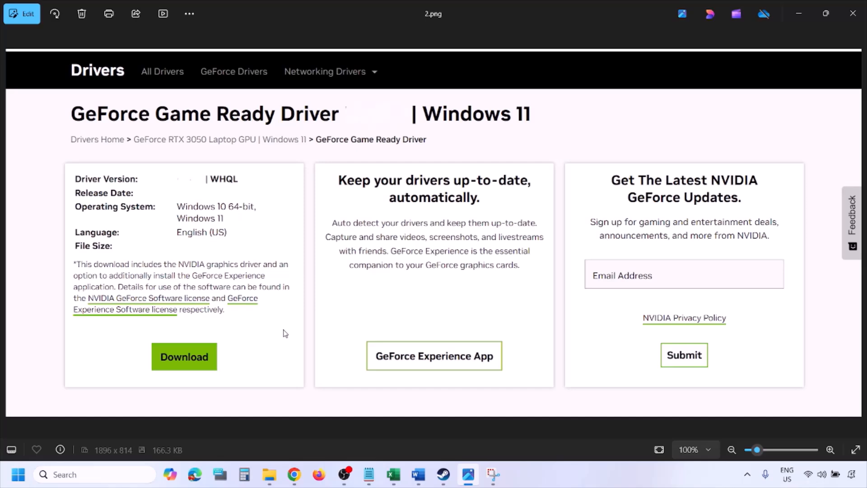
key("Right")
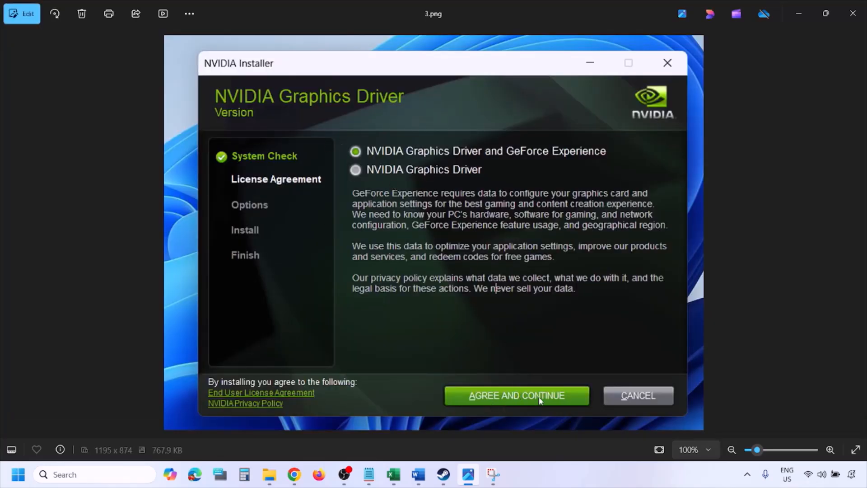
key("Right")
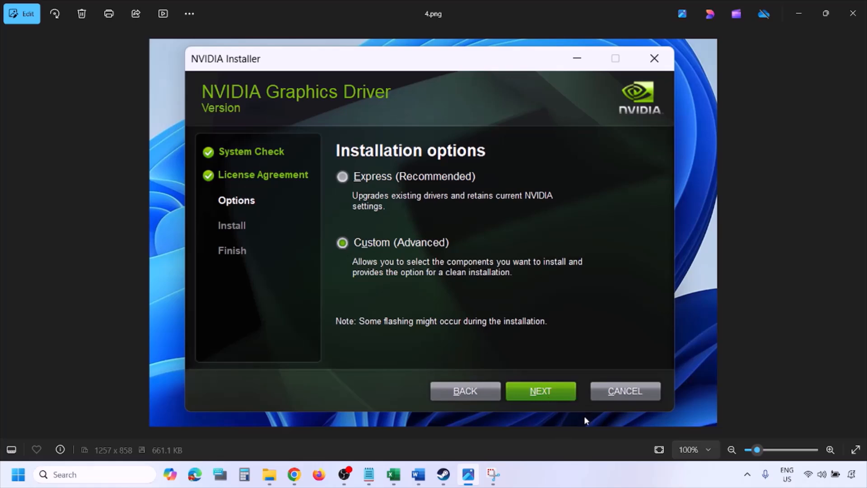
key("Right")
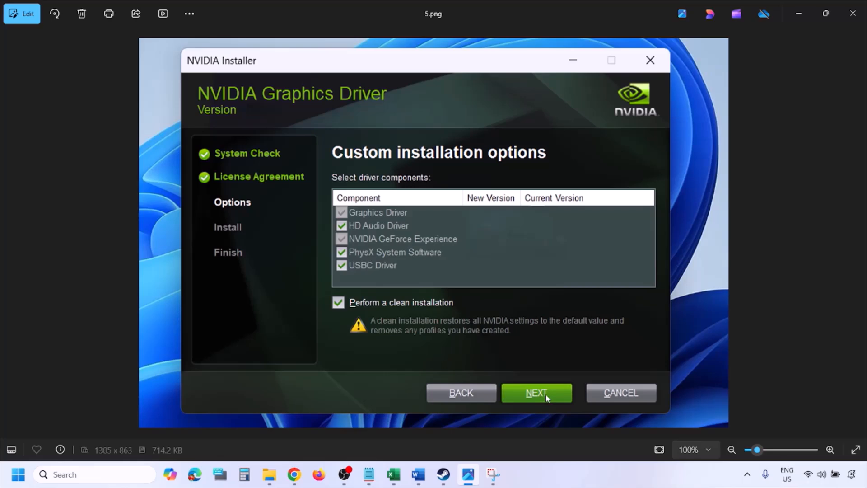
Show the Start menu power options and close them without restarting.
left_click(18, 474)
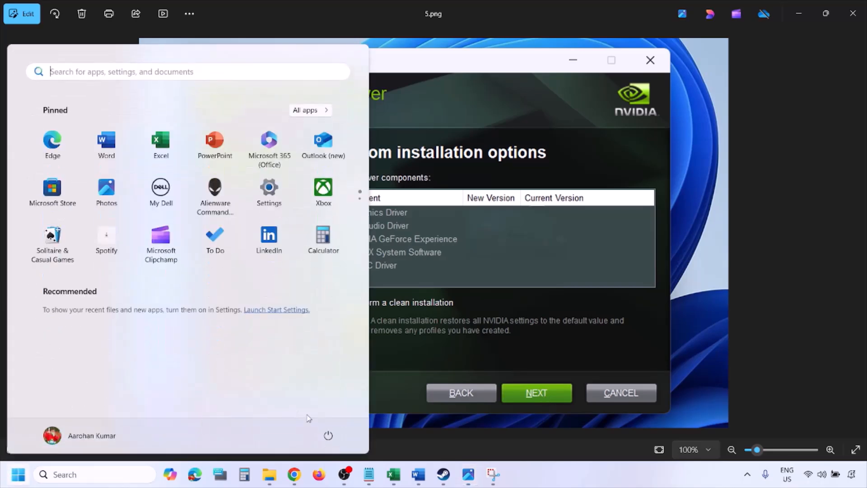
left_click(328, 436)
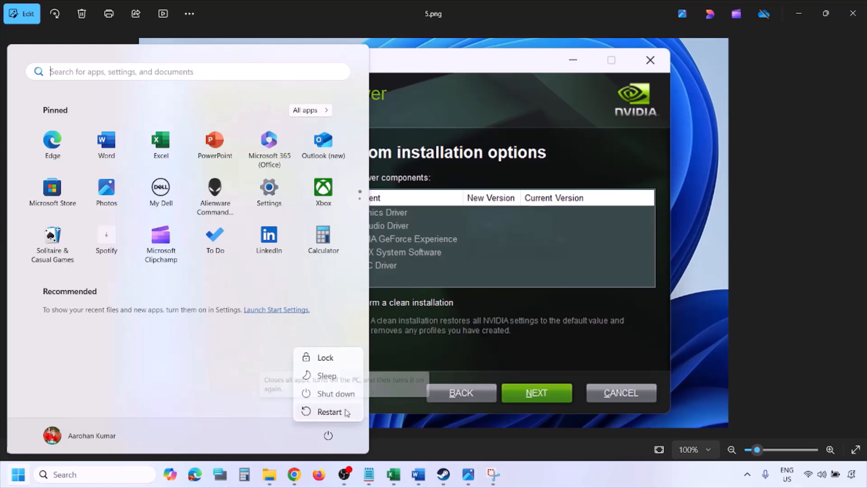
left_click(590, 483)
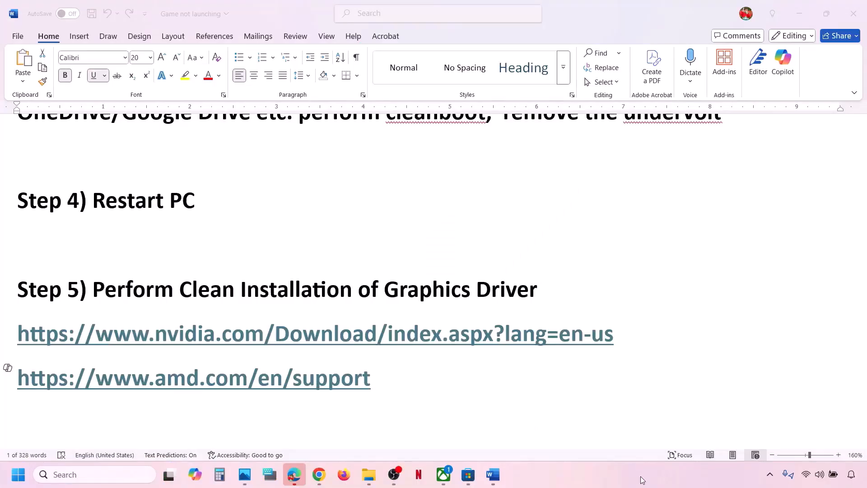
Select 'graphics' in the Step 6 dedicated graphics card heading and paste it into Windows search.
left_click(383, 380)
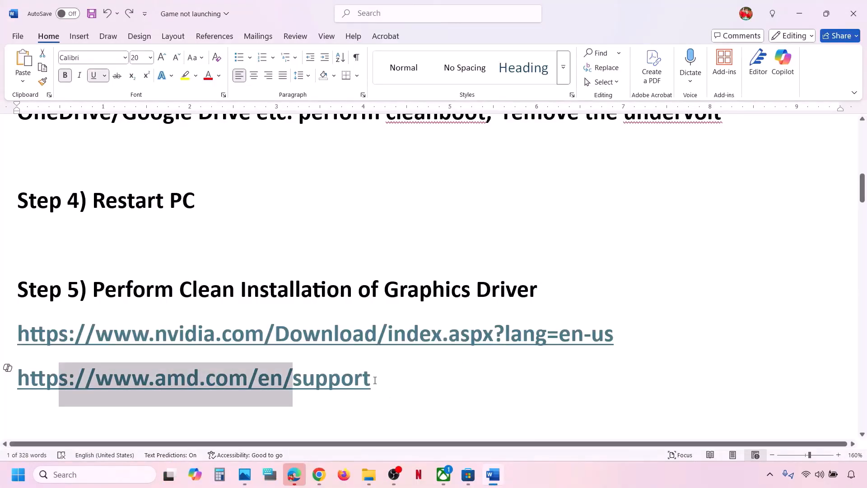
left_click_drag(374, 380, 63, 394)
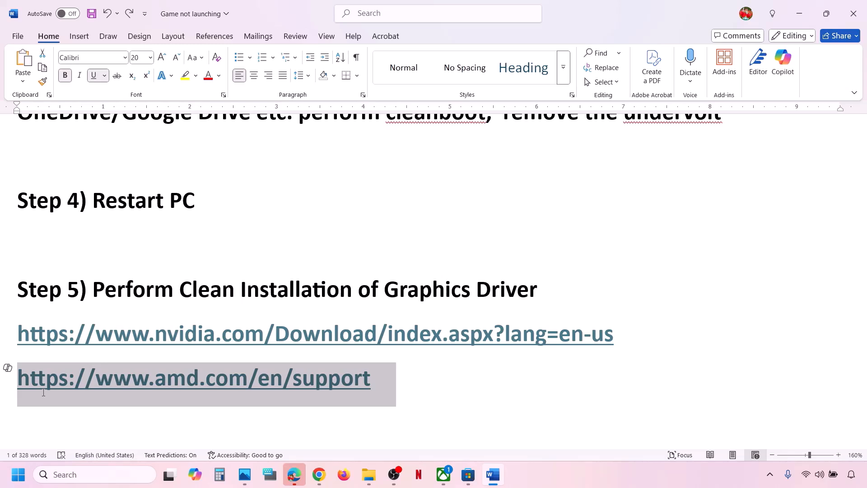
left_click(421, 367)
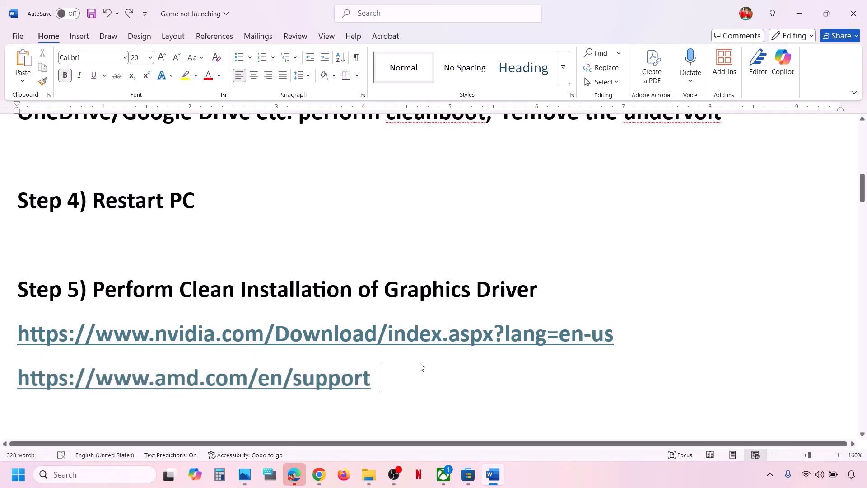
scroll(421, 366, "down", 3)
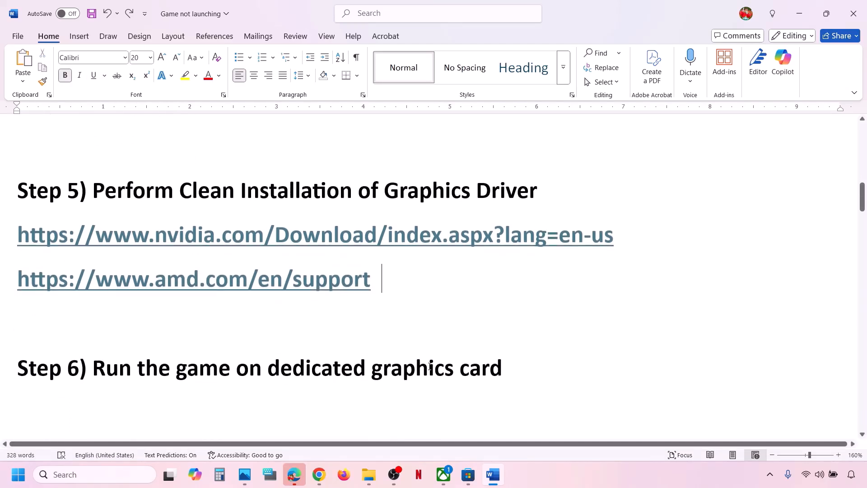
double_click(429, 366)
key("ctrl+c")
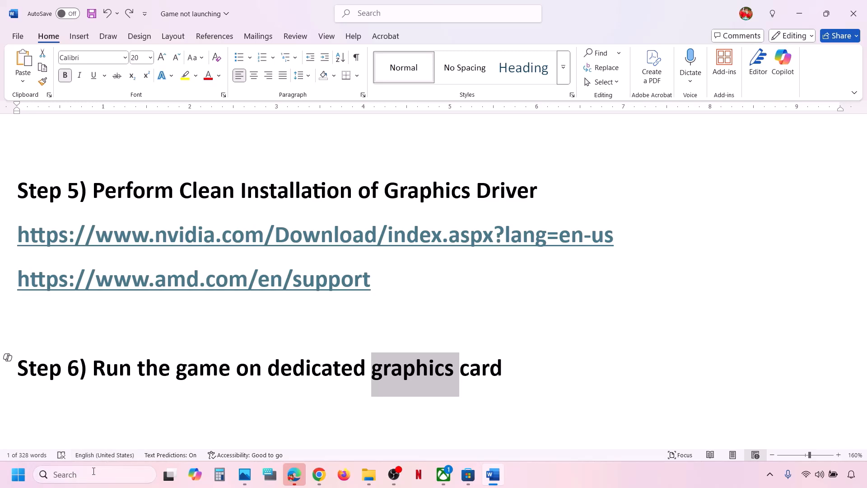
left_click(94, 471)
key("ctrl+v")
Open Graphics settings and add DOOM: The Dark Ages as a Microsoft Store app.
type("settings")
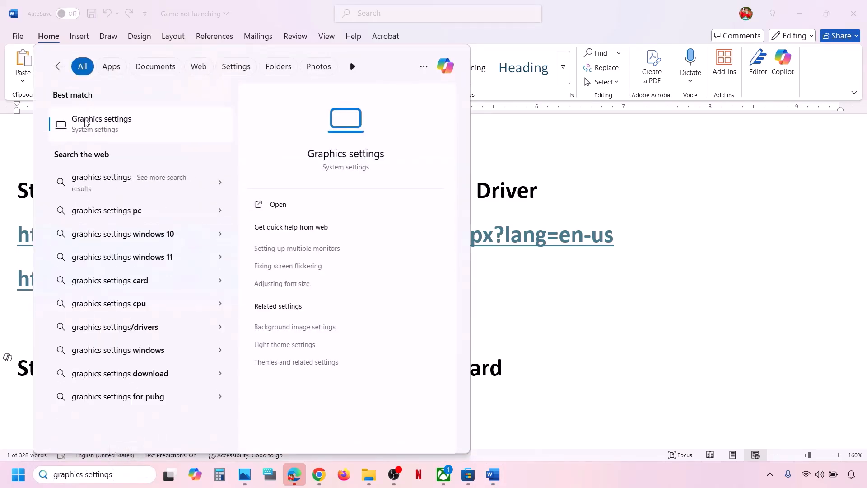
left_click(99, 134)
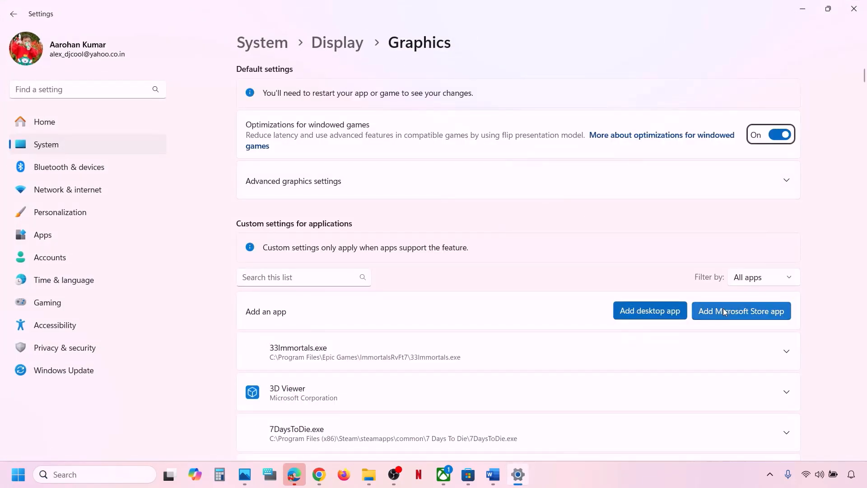
left_click(753, 312)
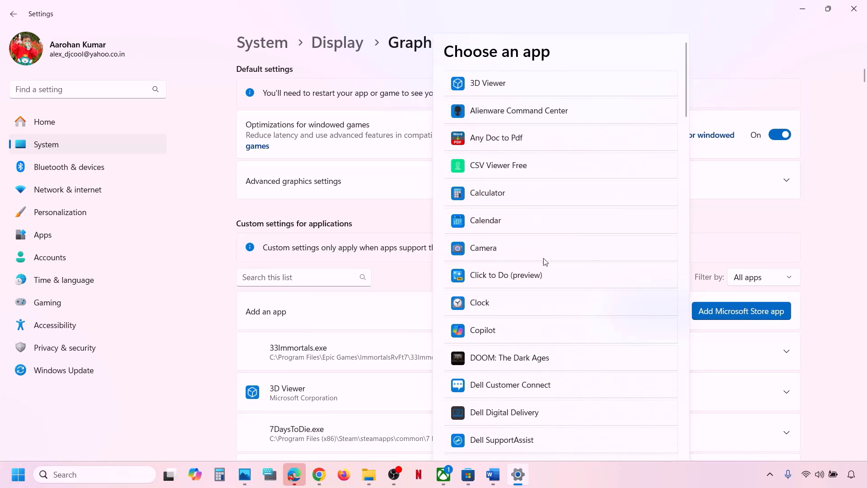
scroll(544, 350, "down", 3)
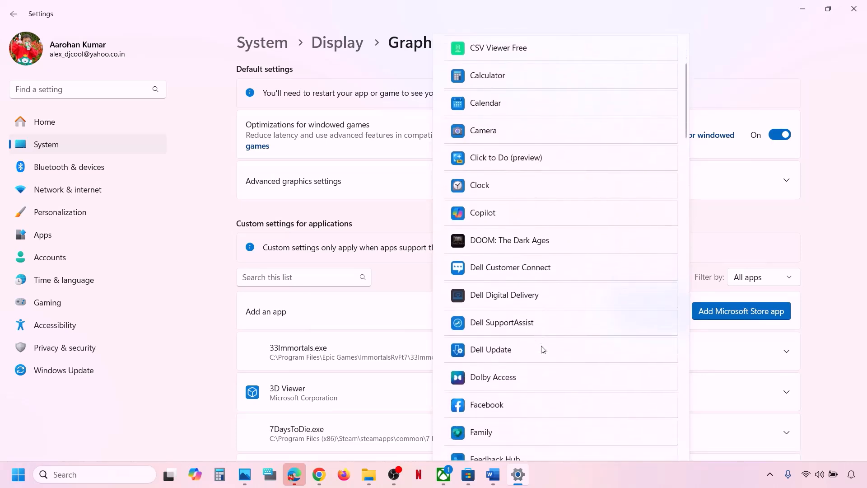
left_click(505, 232)
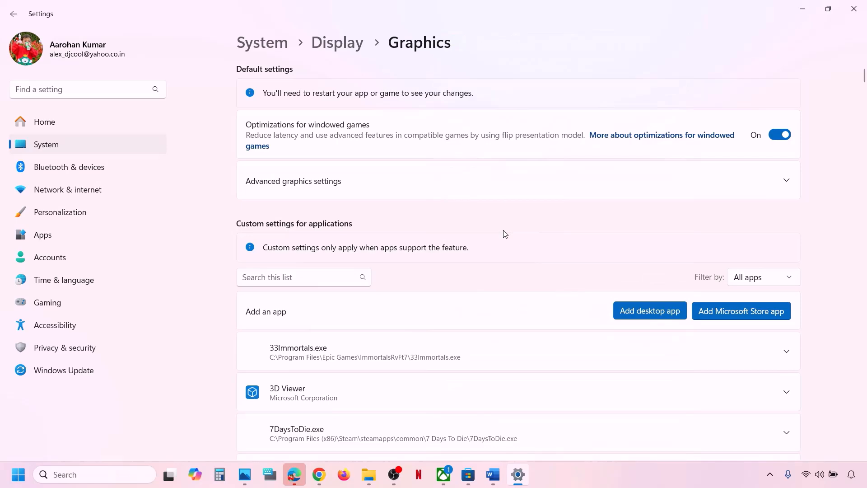
Set DOOM: The Dark Ages' GPU preference to High Performance (NVIDIA GeForce RTX 3050 Laptop GPU), then close Settings.
scroll(355, 359, "down", 20)
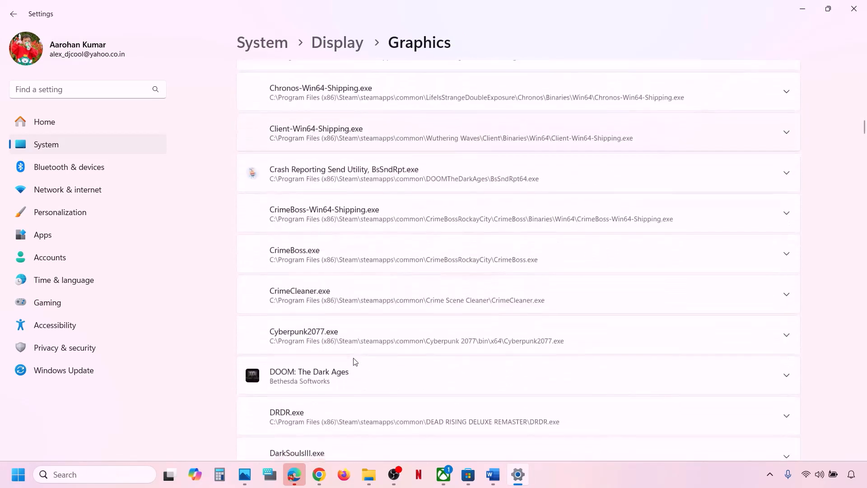
scroll(354, 361, "down", 4)
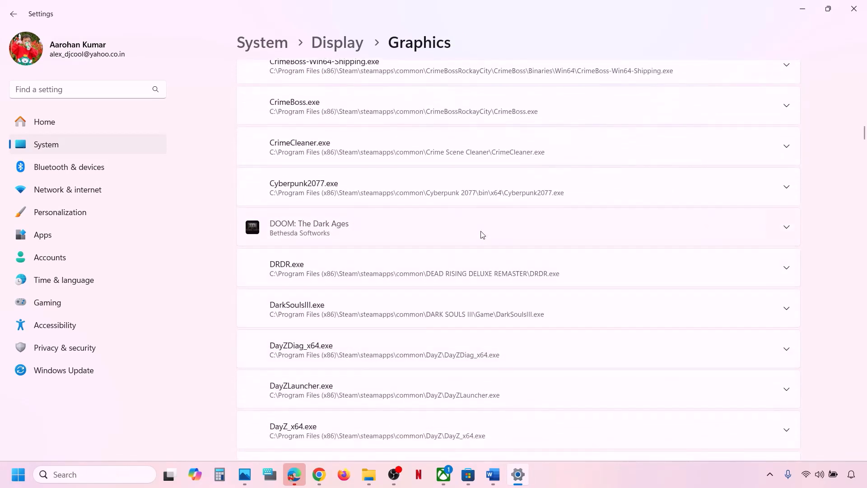
left_click(483, 235)
scroll(482, 235, "down", 2)
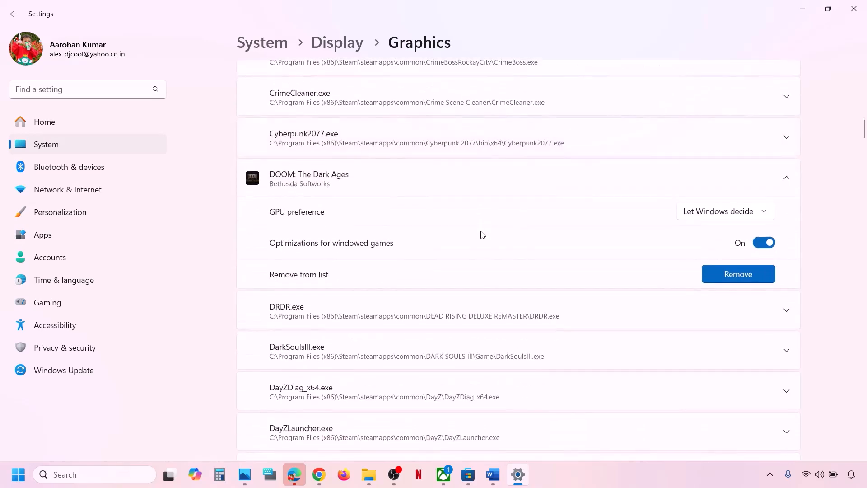
scroll(482, 234, "down", 12)
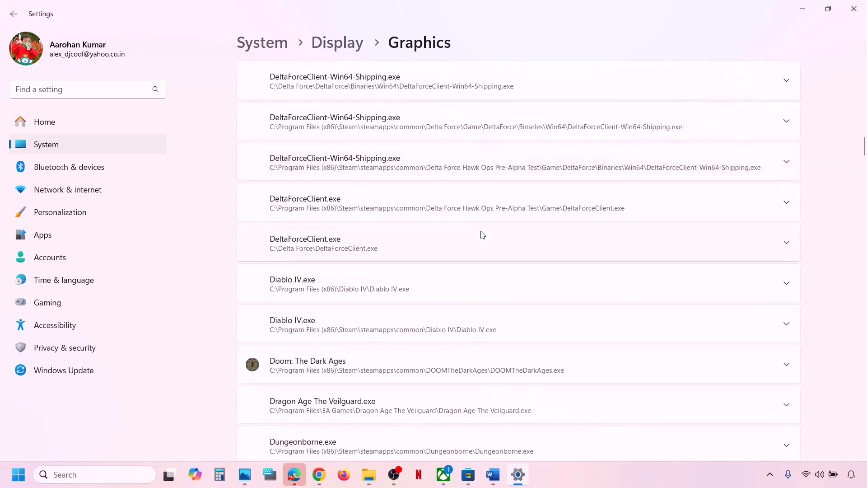
scroll(482, 234, "up", 11)
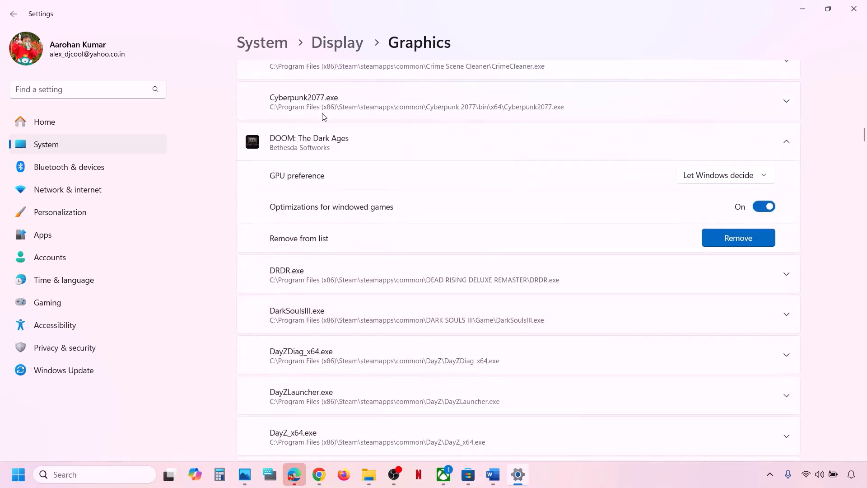
scroll(393, 151, "up", 1)
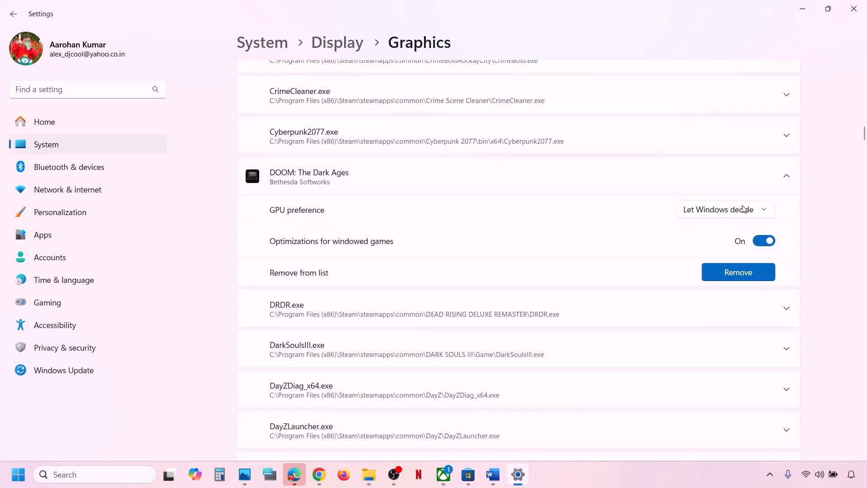
left_click(766, 217)
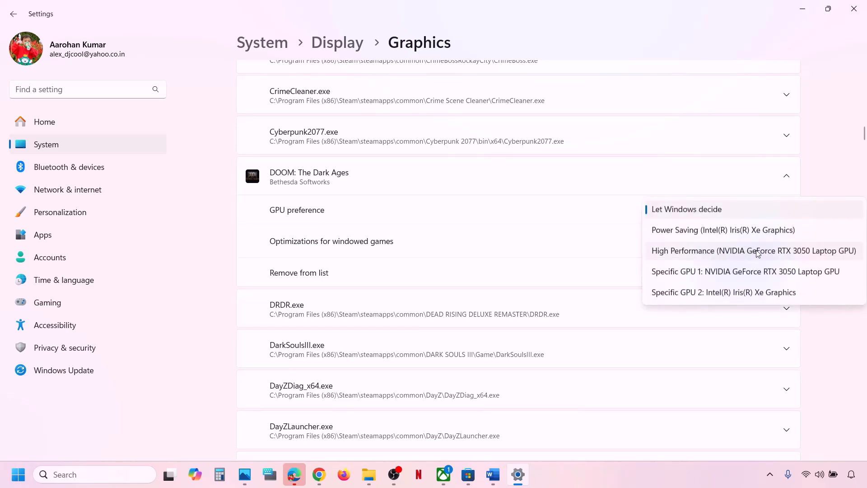
left_click(747, 259)
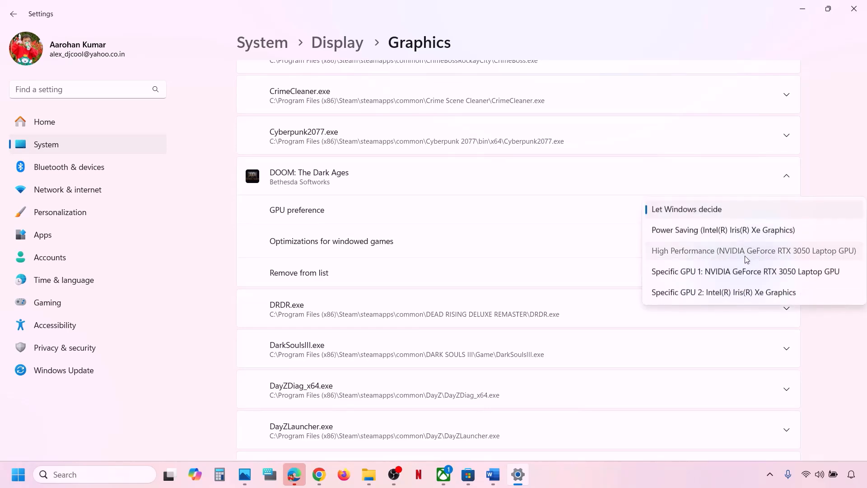
left_click(853, 8)
Run and confirm Verify and Repair on DOOM: The Dark Ages from its Manage Files tab.
scroll(372, 305, "down", 2)
scroll(372, 305, "down", 1)
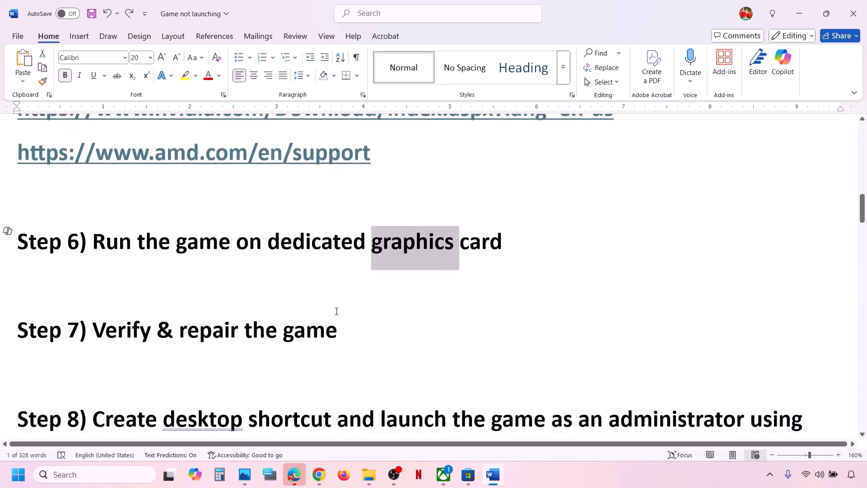
triple_click(419, 321)
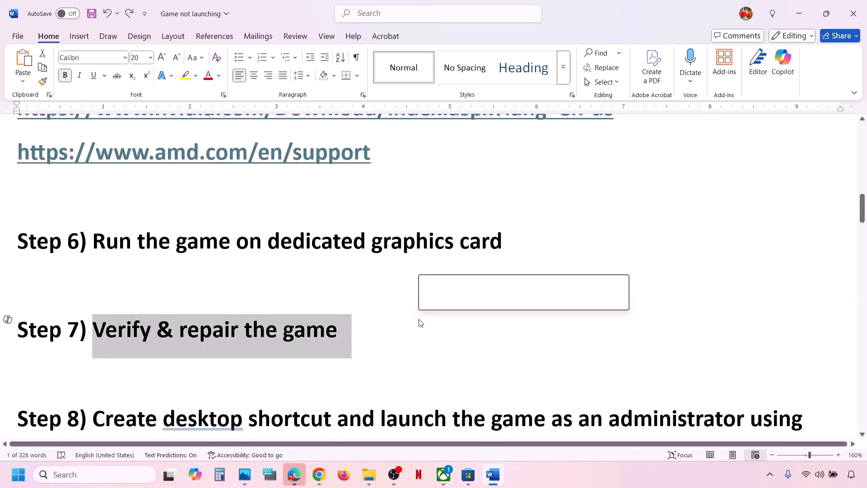
left_click(444, 475)
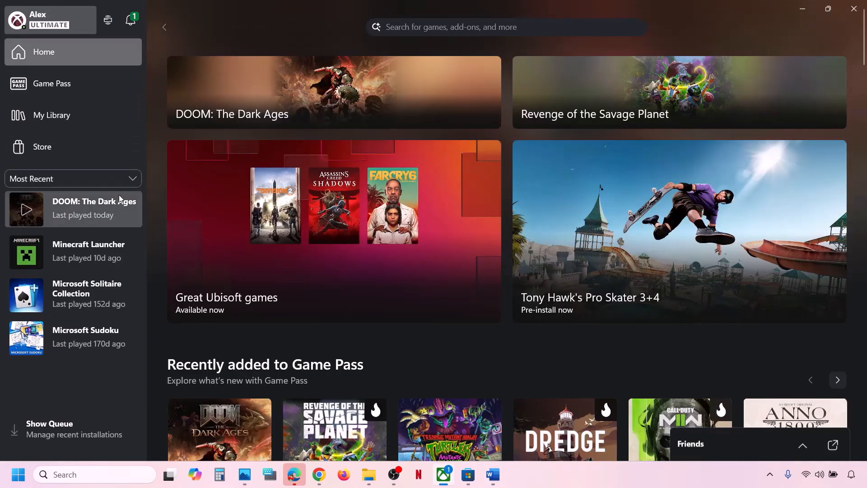
right_click(90, 207)
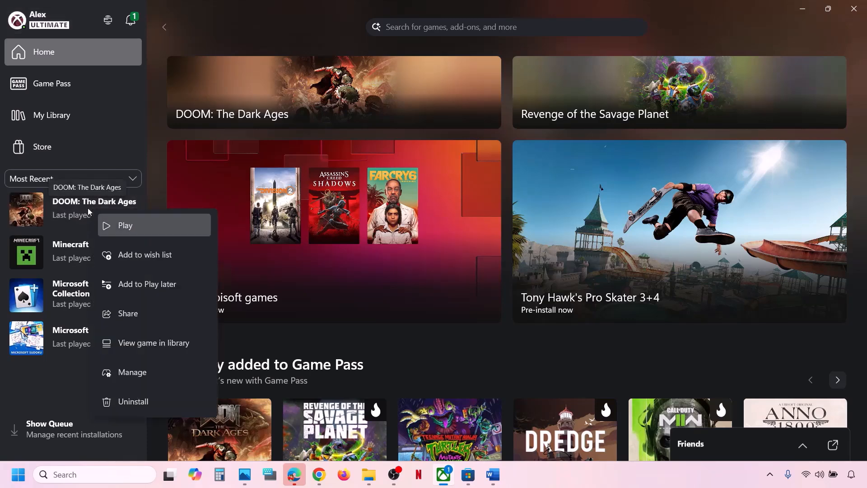
left_click(139, 377)
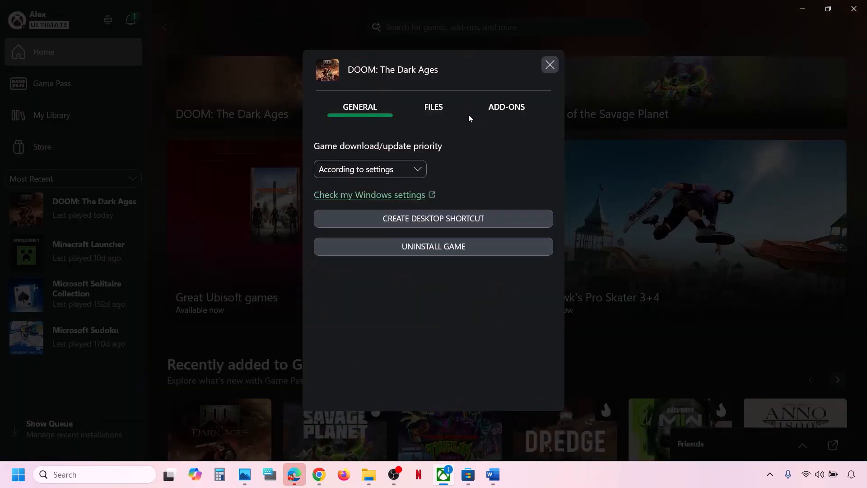
left_click(442, 117)
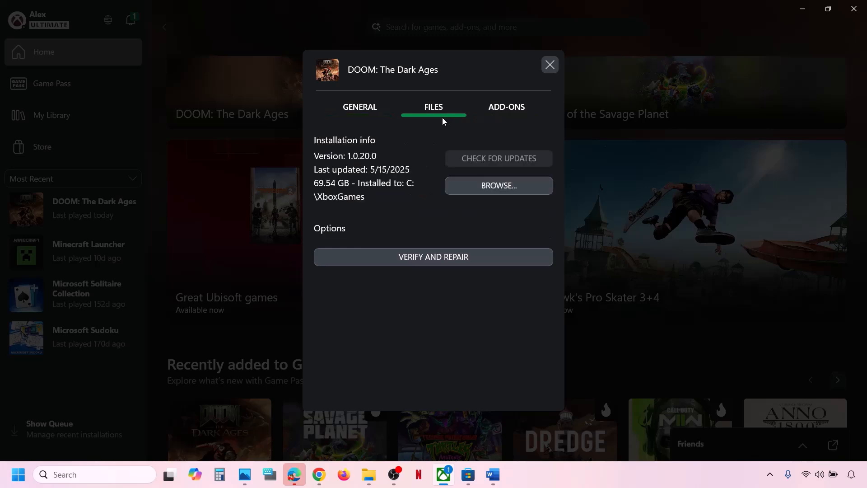
left_click(451, 256)
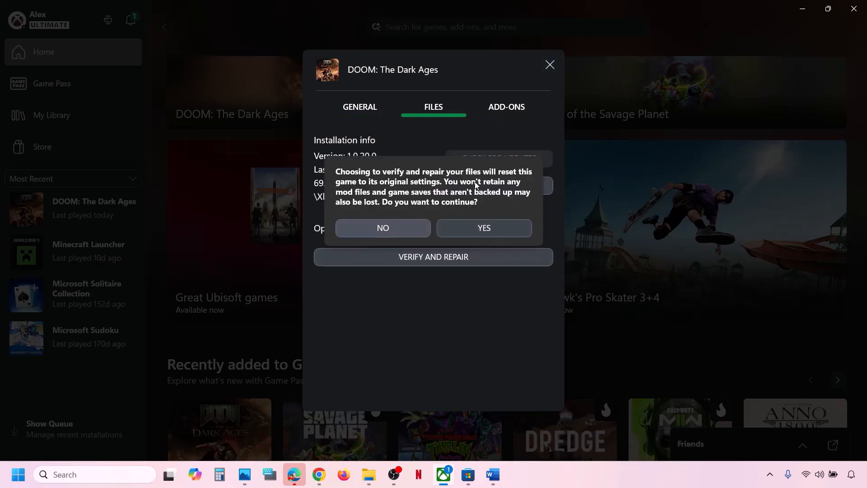
left_click(493, 229)
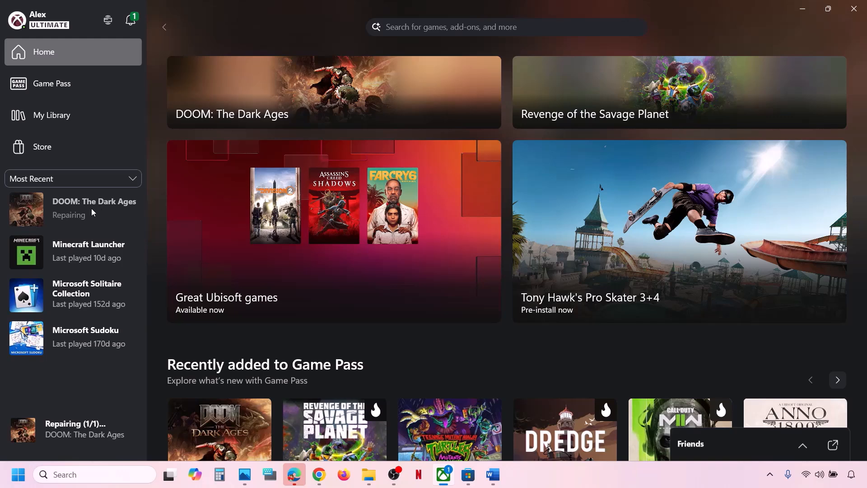
Create a desktop shortcut for DOOM: The Dark Ages from its Manage window.
left_click(493, 475)
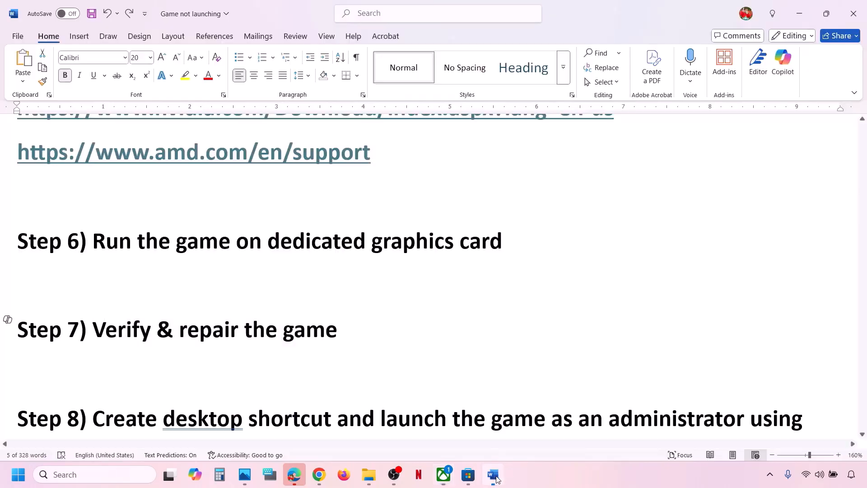
scroll(273, 364, "down", 2)
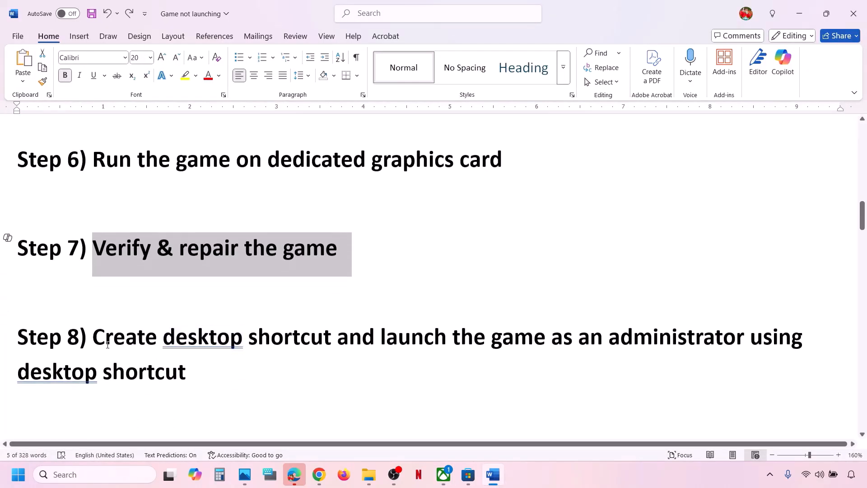
left_click_drag(99, 343, 193, 366)
left_click(193, 368)
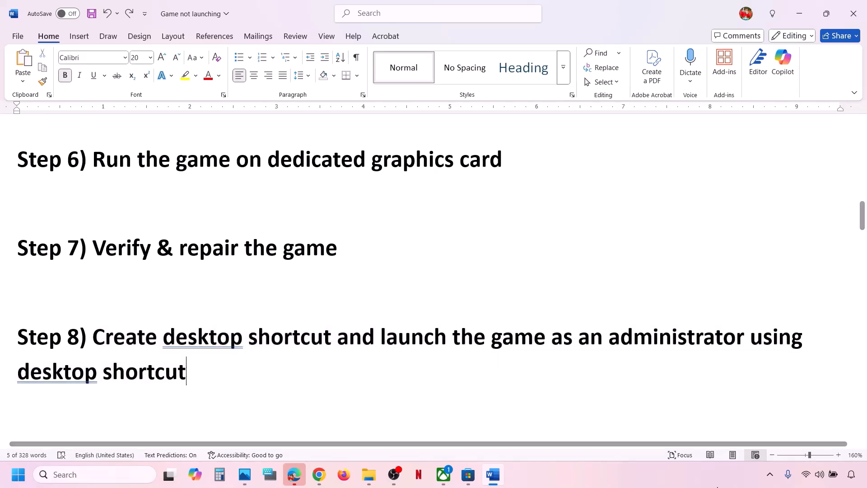
left_click(662, 482)
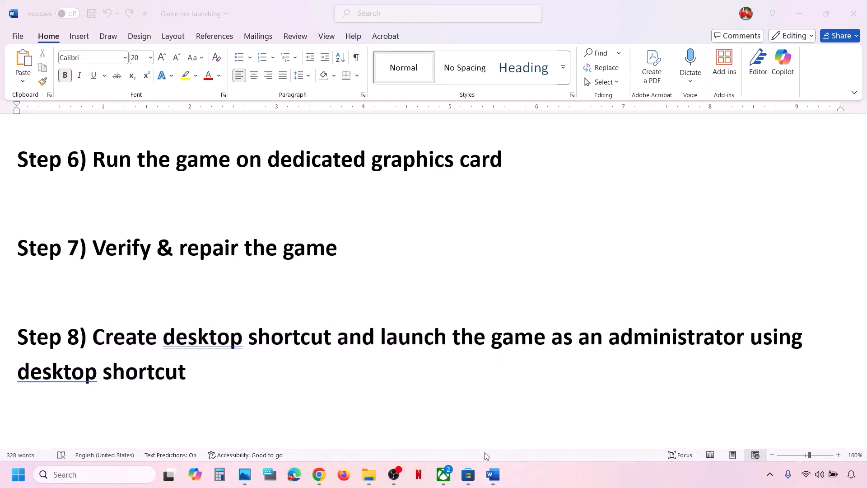
left_click(443, 480)
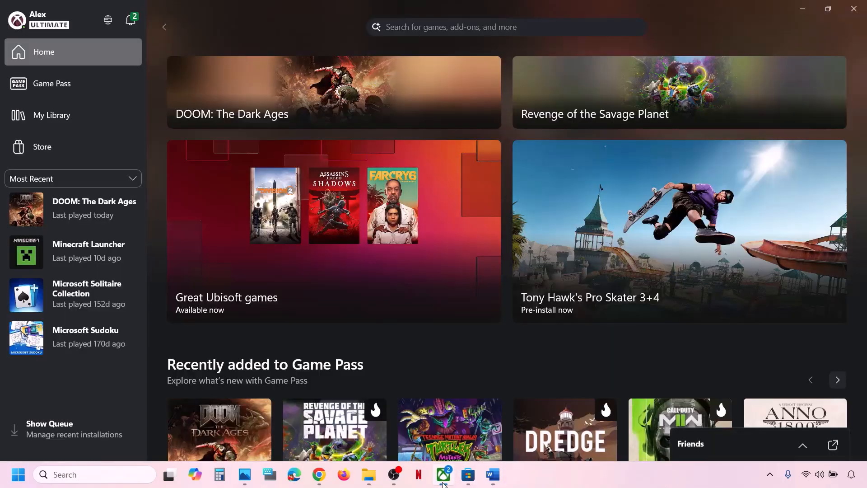
right_click(91, 214)
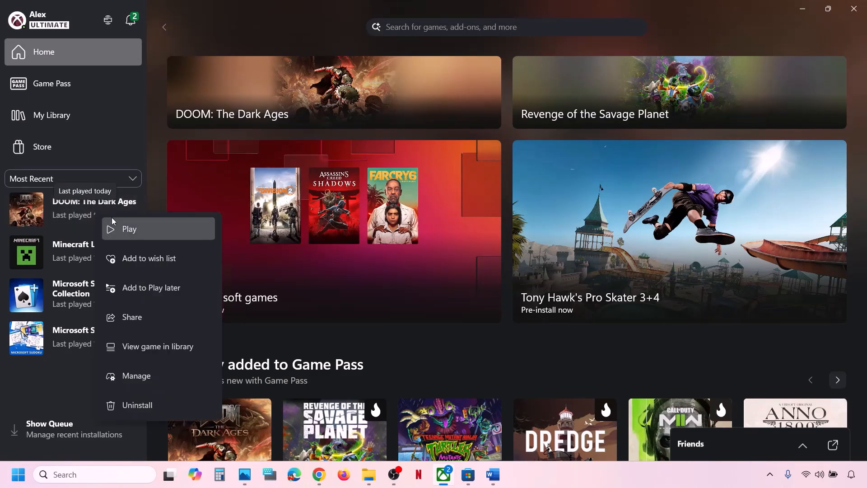
left_click(154, 379)
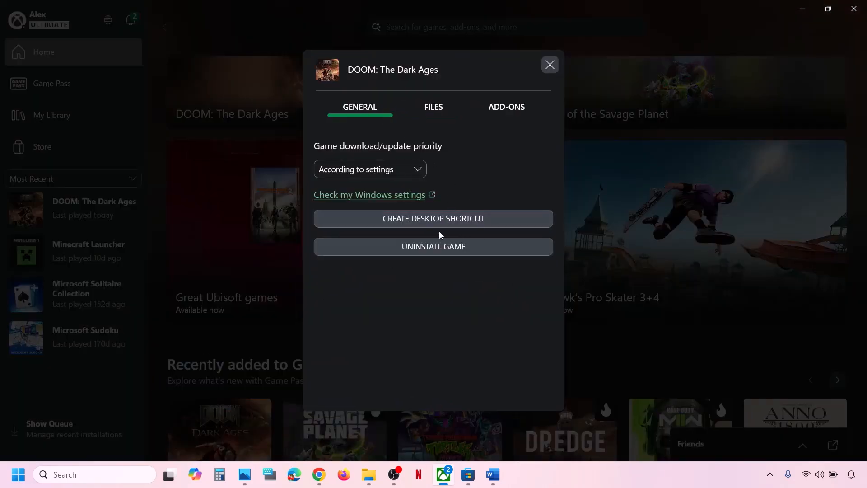
left_click(456, 218)
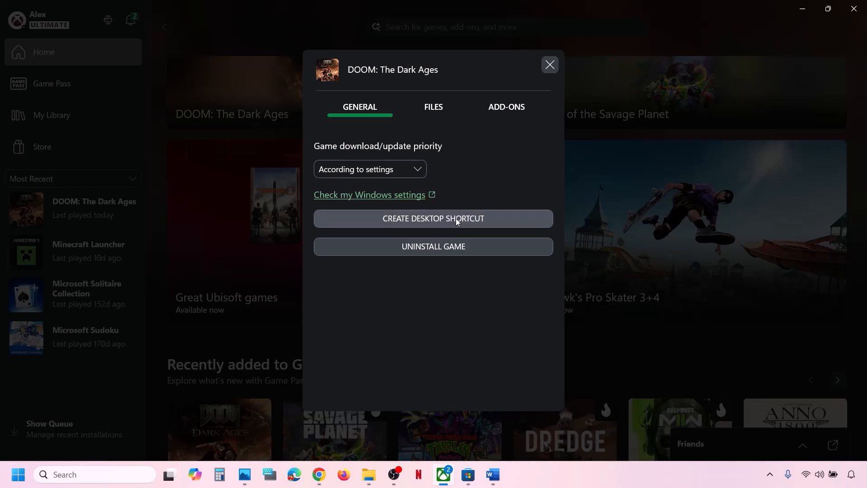
left_click(550, 66)
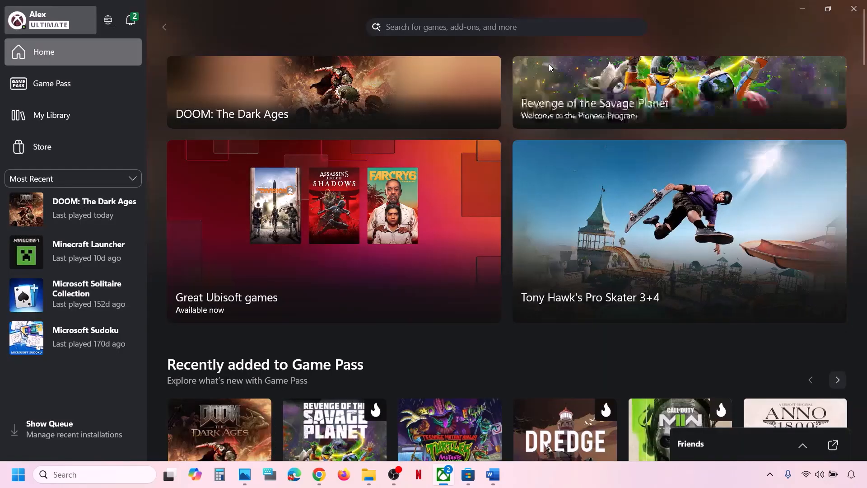
On the desktop, move the DOOM shortcut to the centre and open its context menu.
key("super+d")
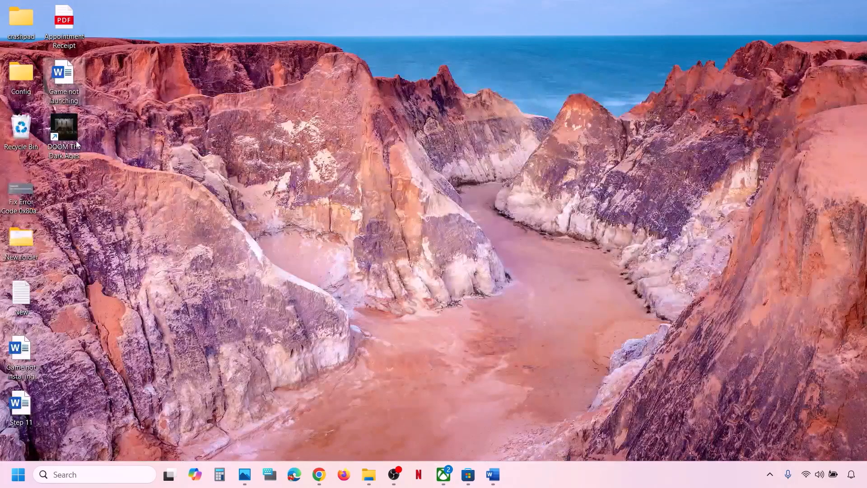
left_click_drag(76, 140, 325, 216)
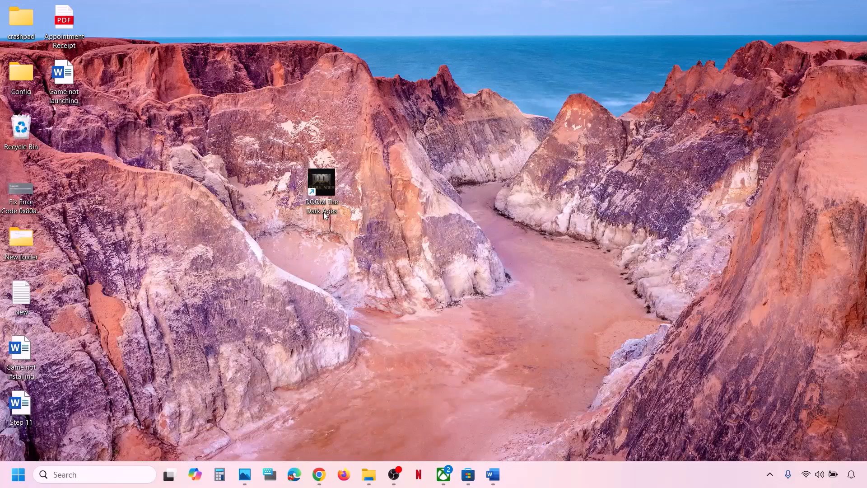
right_click(327, 180)
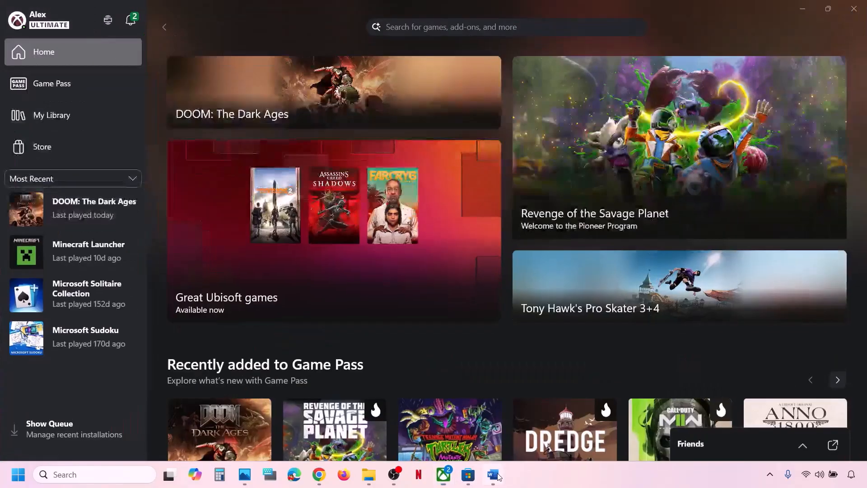
Run the DOOM shortcut as administrator and highlight the Step 9 line in the guide.
left_click(492, 474)
scroll(347, 256, "down", 3)
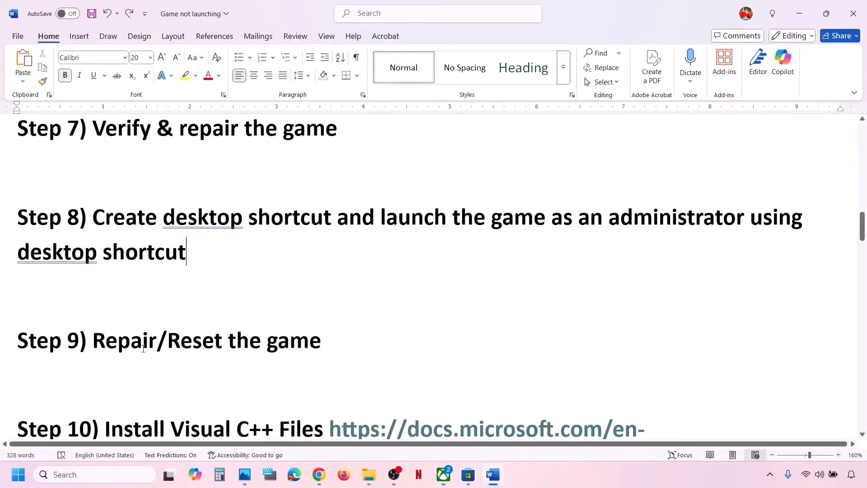
left_click_drag(120, 346, 341, 321)
left_click(360, 339)
In Settings' Installed apps, open the advanced options for DOOM: The Dark Ages (69.6 GB).
key("super+i")
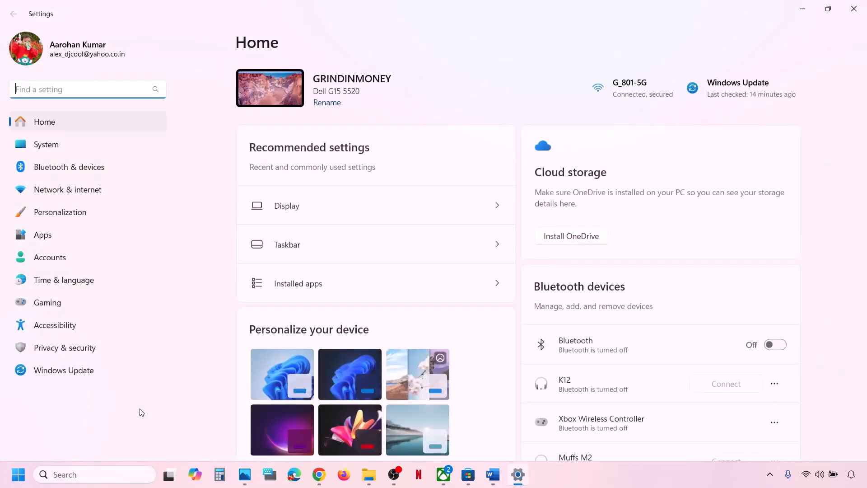
left_click(64, 233)
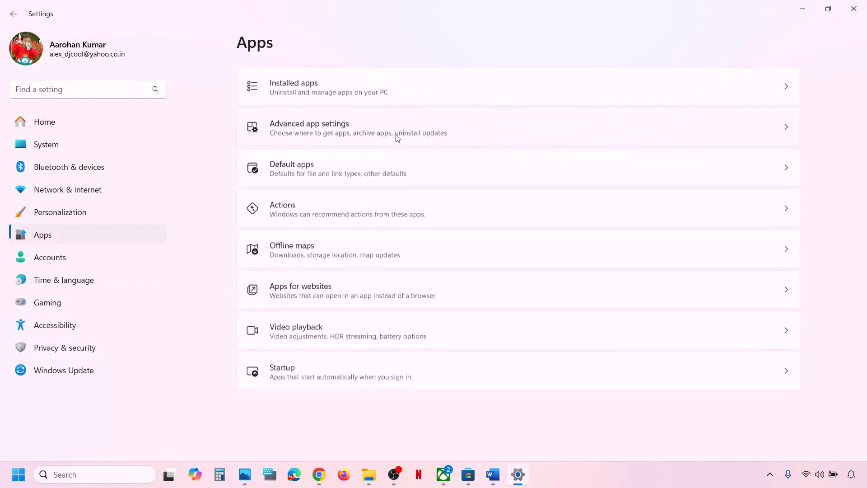
left_click(335, 84)
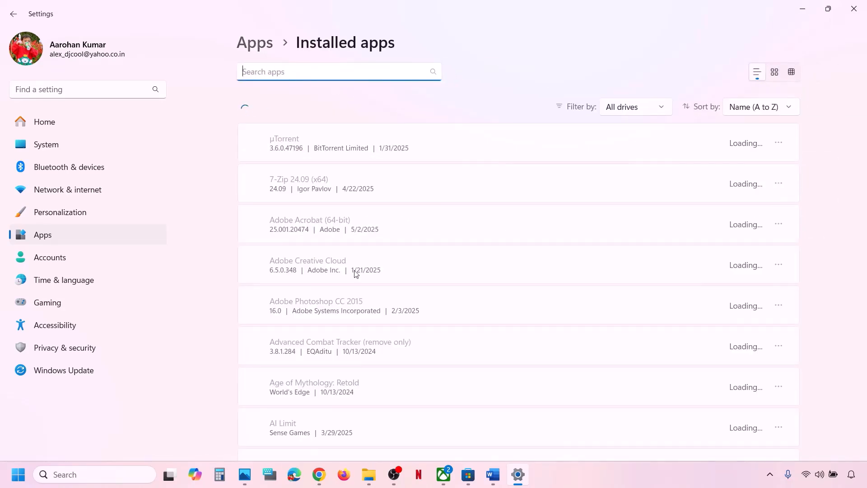
scroll(356, 274, "down", 10)
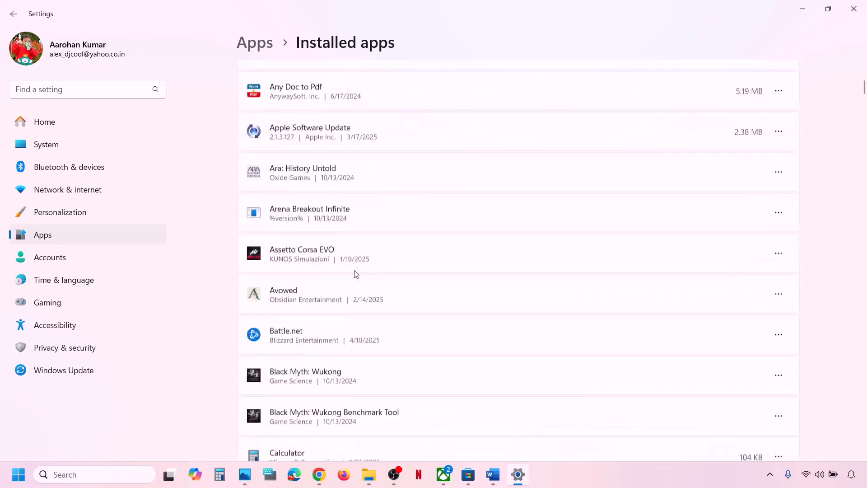
scroll(357, 273, "down", 2)
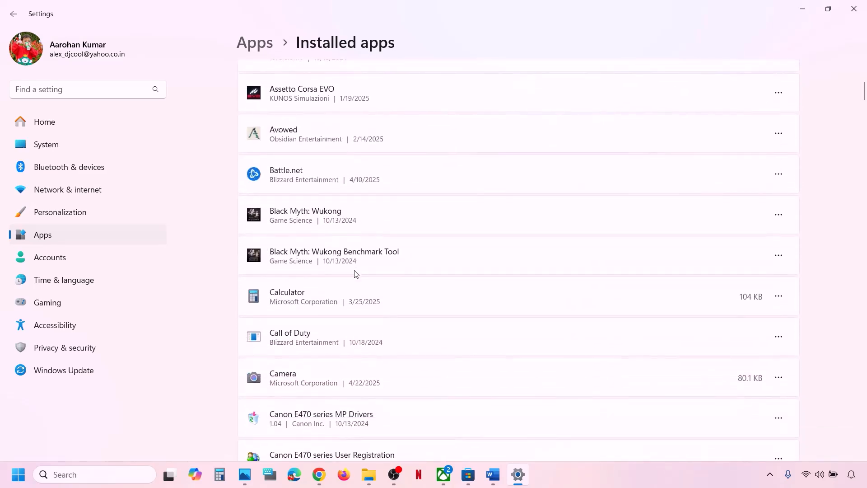
scroll(356, 274, "down", 15)
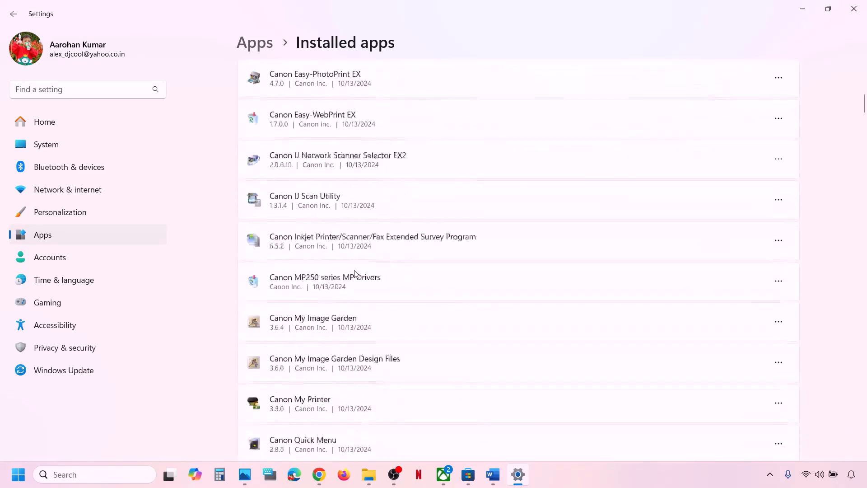
scroll(357, 274, "down", 5)
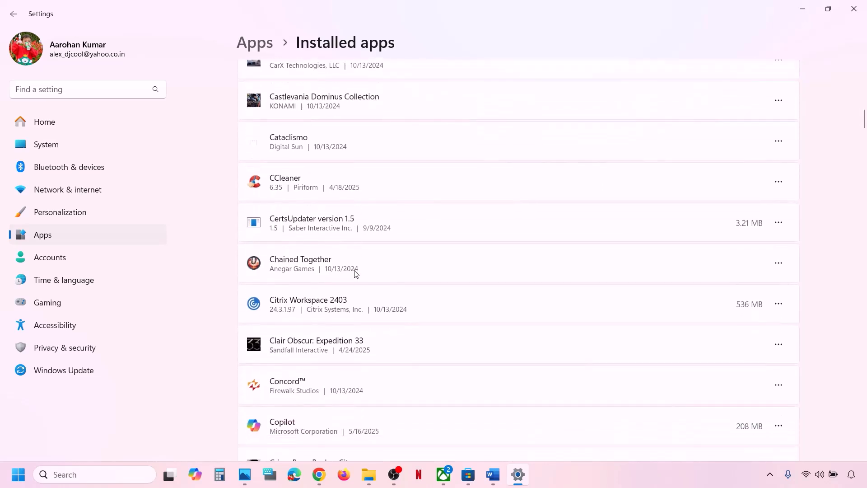
scroll(357, 274, "down", 1)
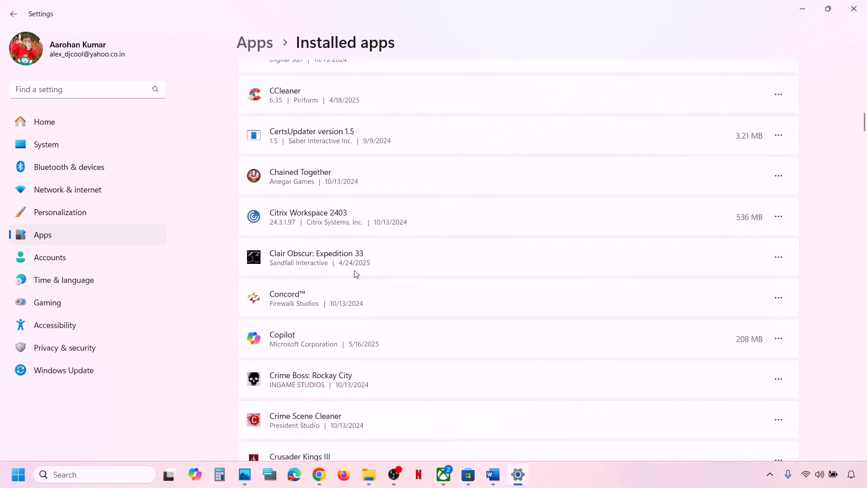
scroll(357, 274, "down", 7)
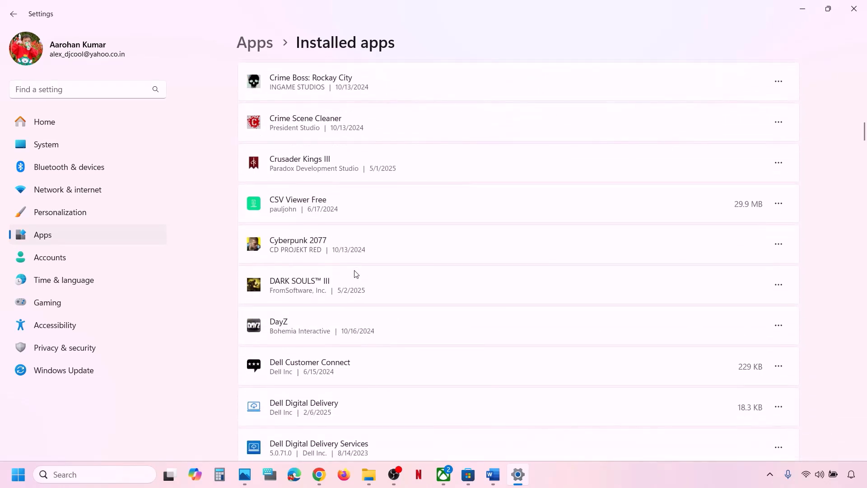
scroll(356, 274, "down", 14)
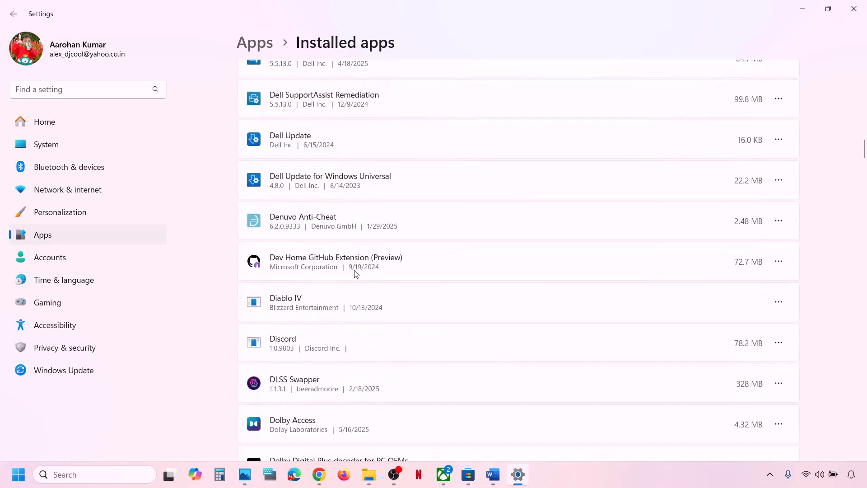
scroll(357, 274, "down", 5)
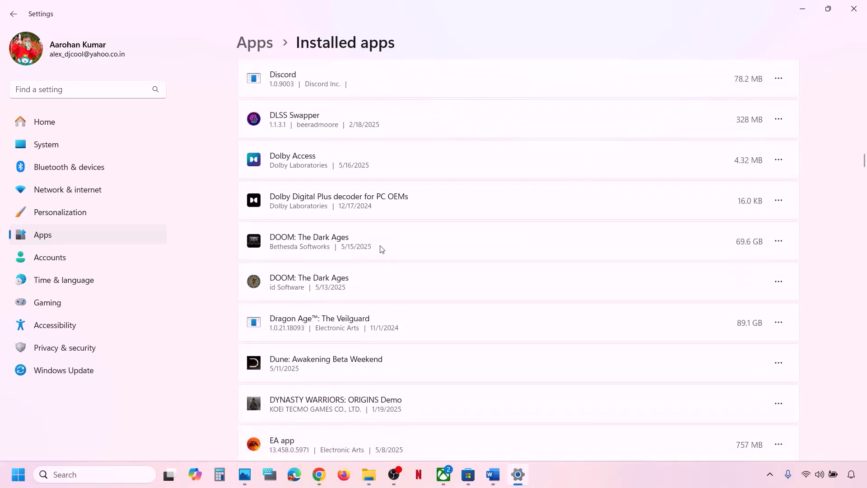
left_click(779, 241)
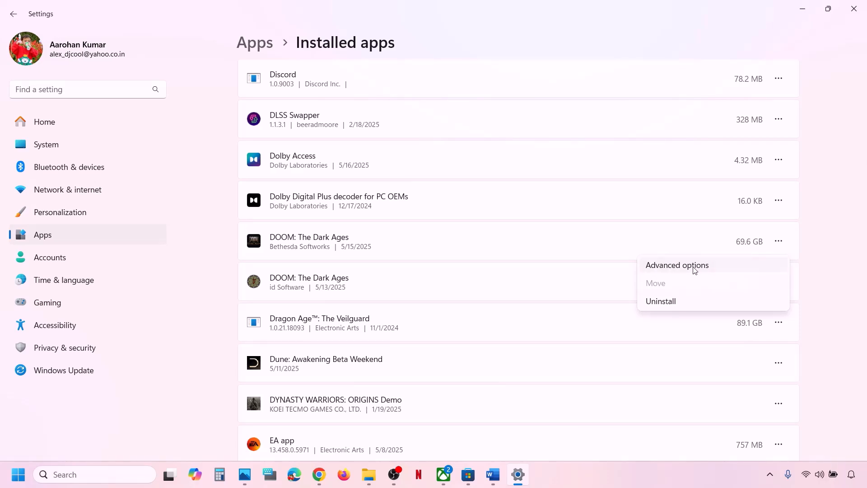
left_click(677, 265)
Repair DOOM: The Dark Ages, then reset its app data and confirm the reset.
scroll(432, 297, "down", 5)
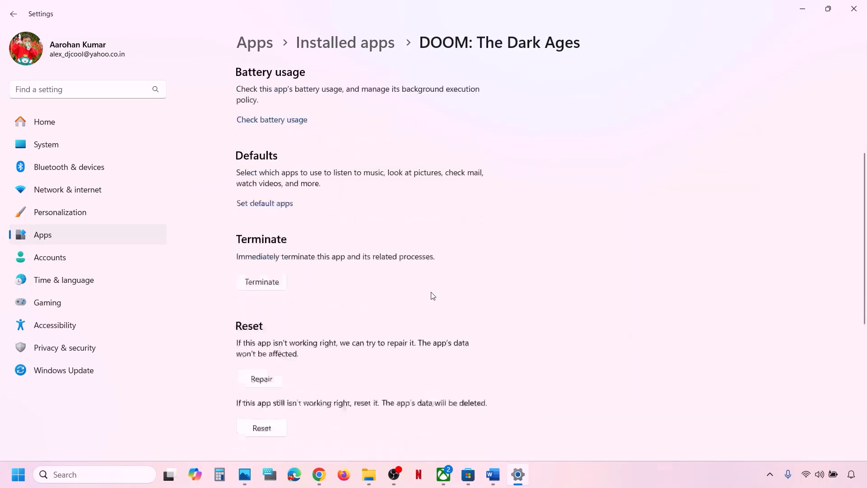
scroll(432, 296, "down", 2)
left_click(258, 270)
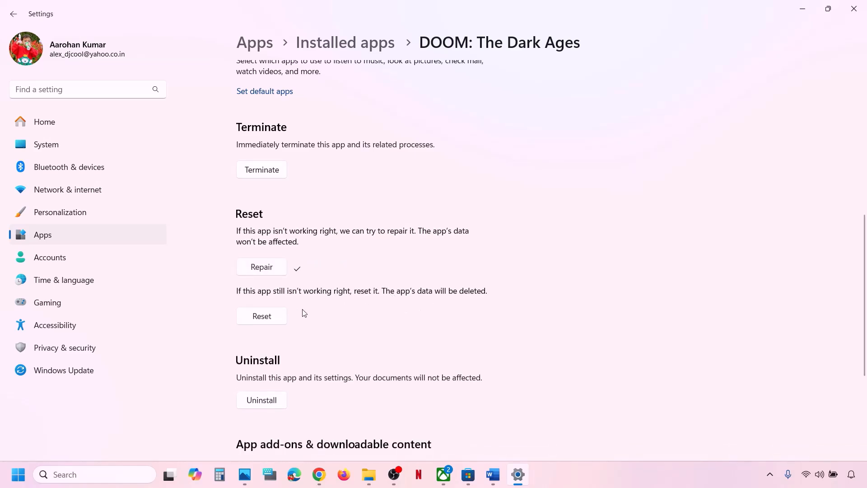
left_click(269, 321)
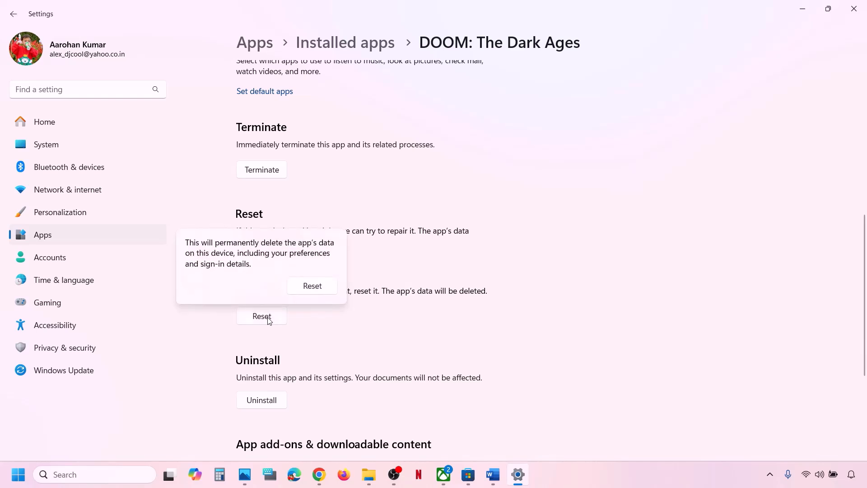
left_click(318, 291)
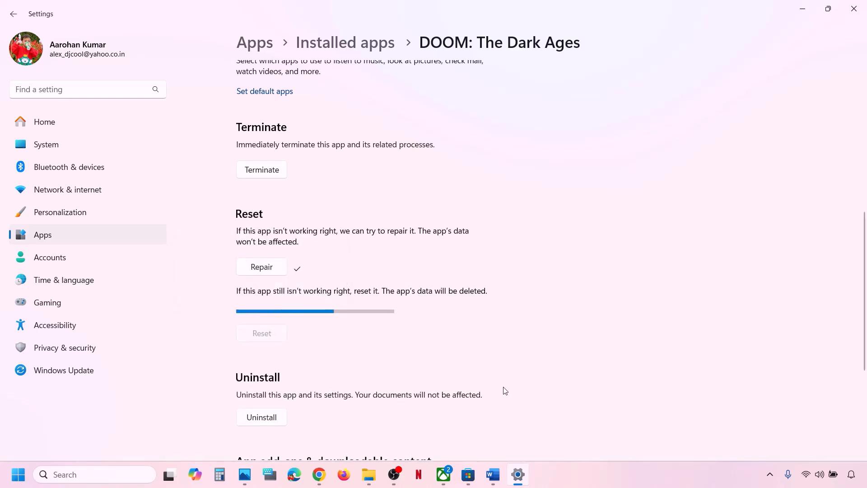
Open DOOM: The Dark Ages' store page in the Xbox app.
left_click(445, 475)
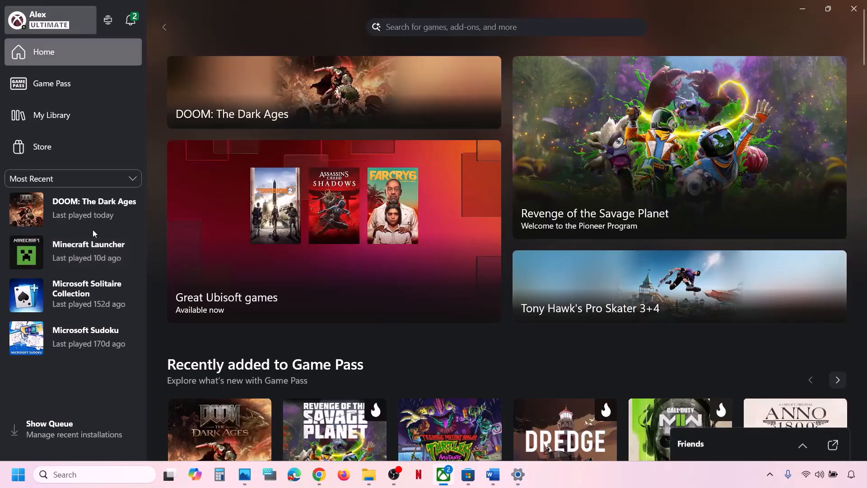
left_click(83, 214)
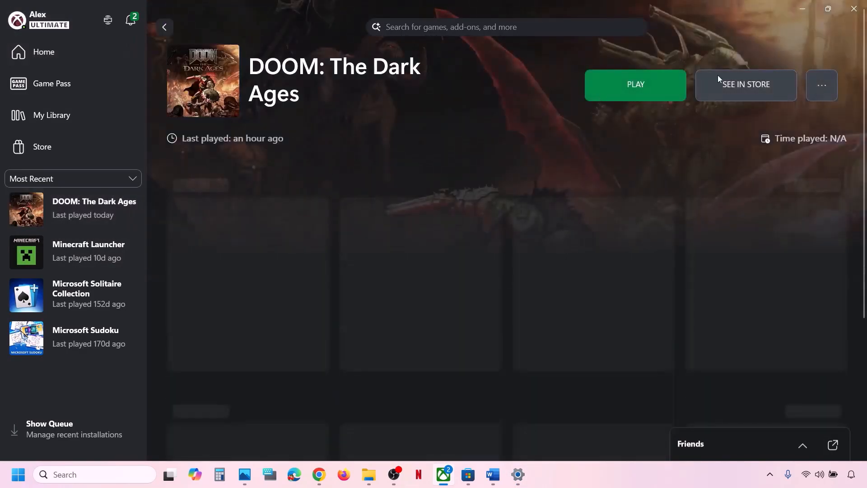
left_click(751, 85)
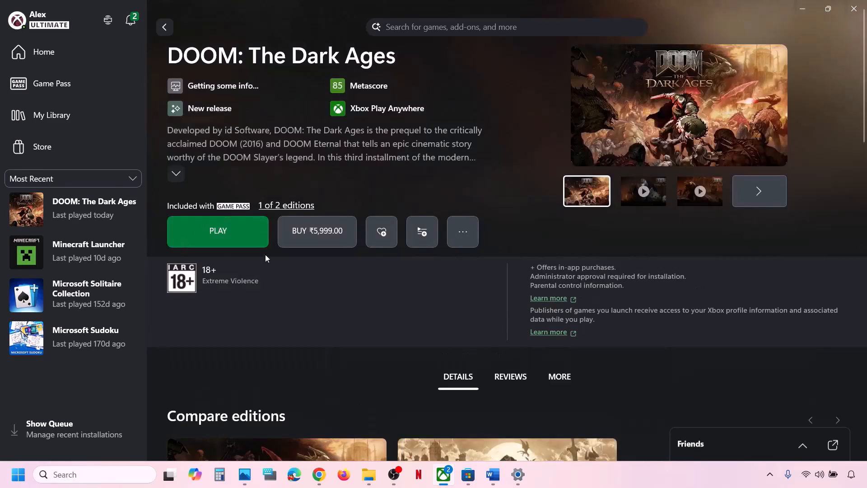
Quit Xbox from the tray, relaunch it, revisit DOOM's store page, then return to Step 10.
left_click(770, 475)
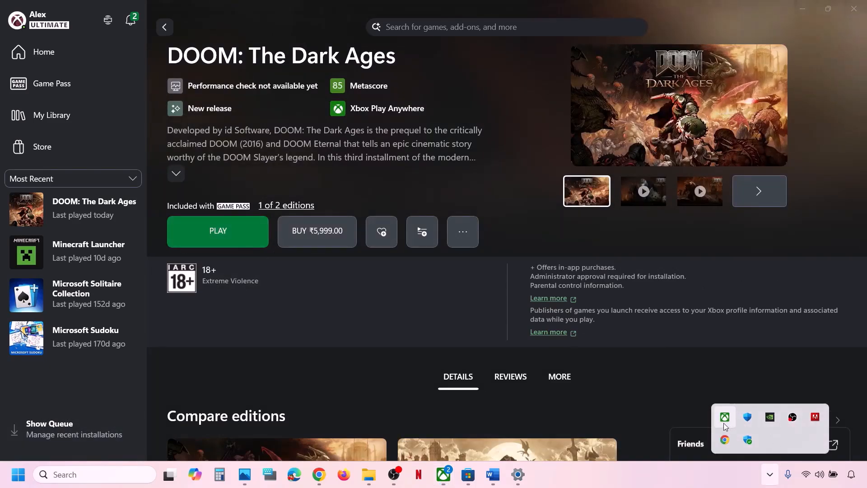
right_click(725, 416)
left_click(626, 409)
left_click(444, 474)
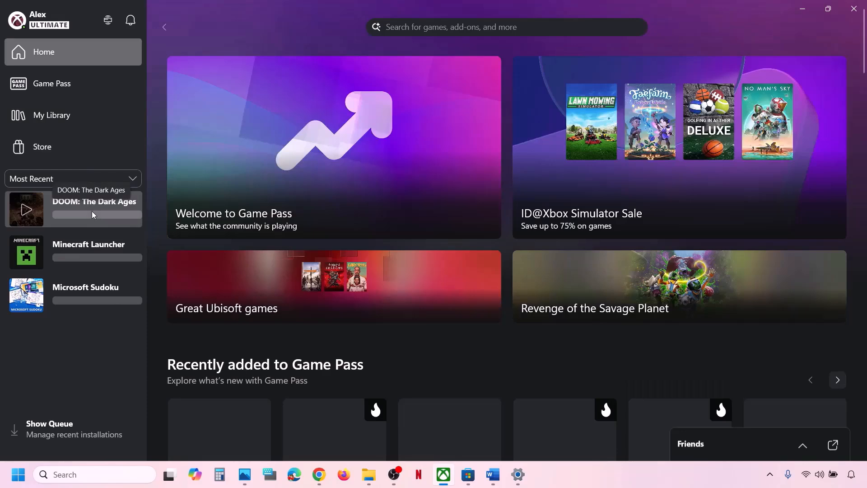
left_click(92, 211)
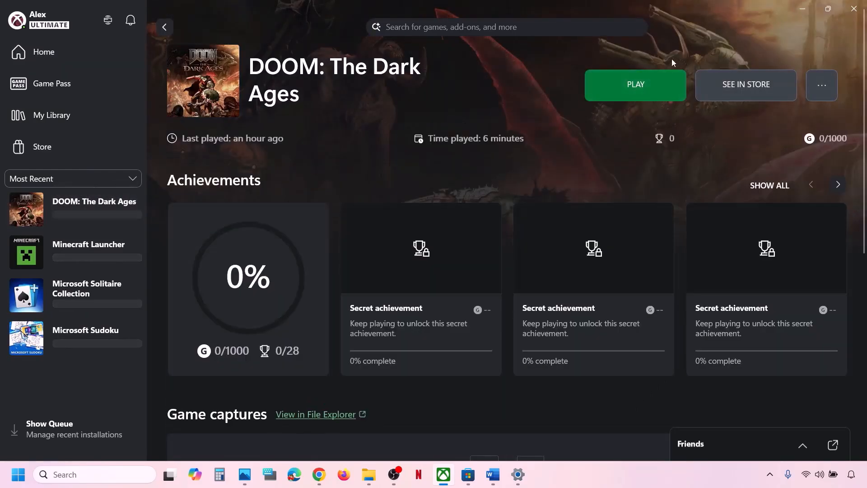
left_click(732, 88)
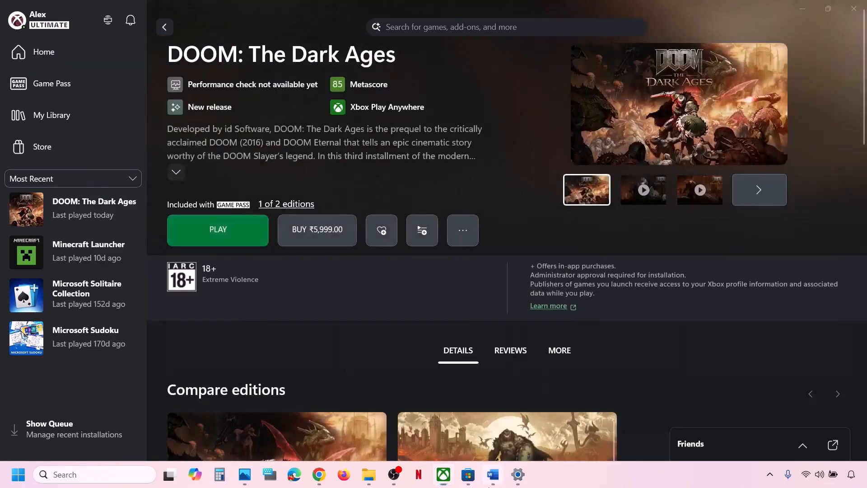
left_click(493, 474)
scroll(291, 344, "down", 3)
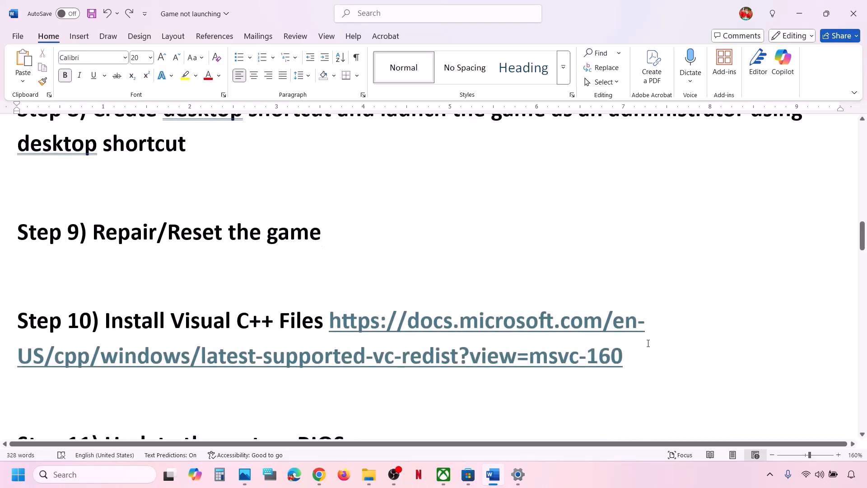
Open the Step 10 Visual C++ Redistributable download link in a new Chrome tab.
left_click_drag(635, 354, 333, 324)
key("ctrl+c")
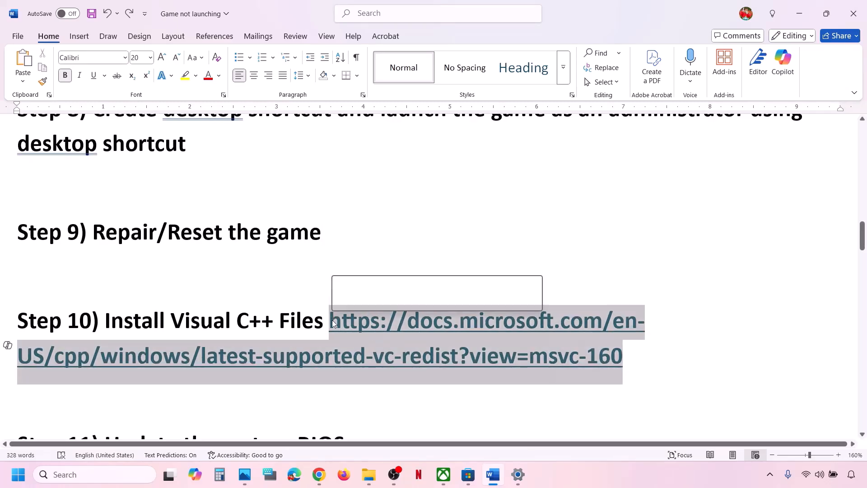
left_click(319, 474)
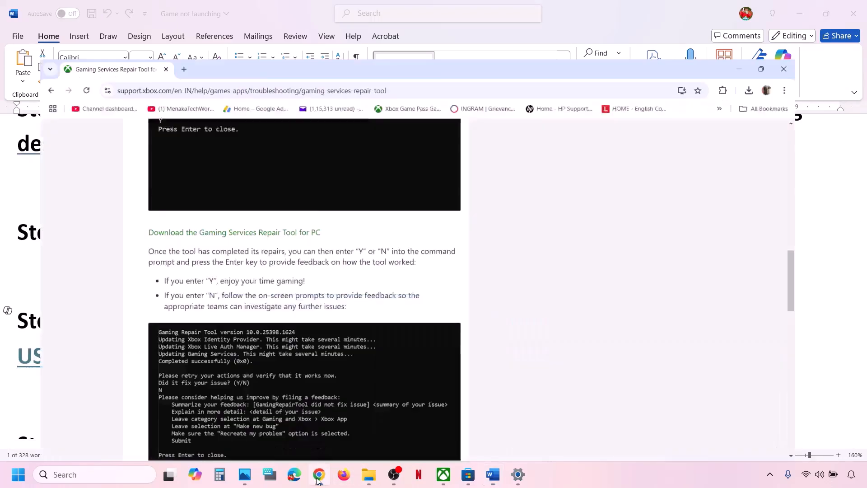
left_click(166, 11)
key("ctrl+v")
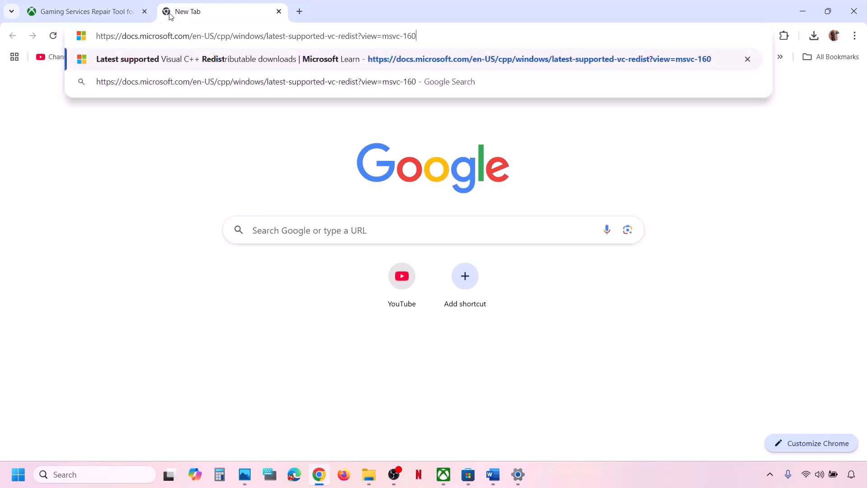
key("Return")
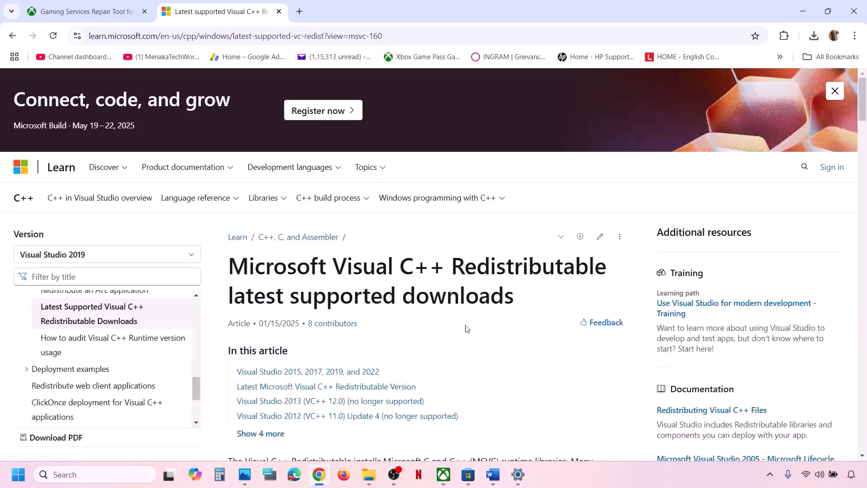
Download and run the x86 Visual C++ 2015-2022 Redistributable installer.
scroll(467, 328, "down", 10)
scroll(315, 315, "down", 8)
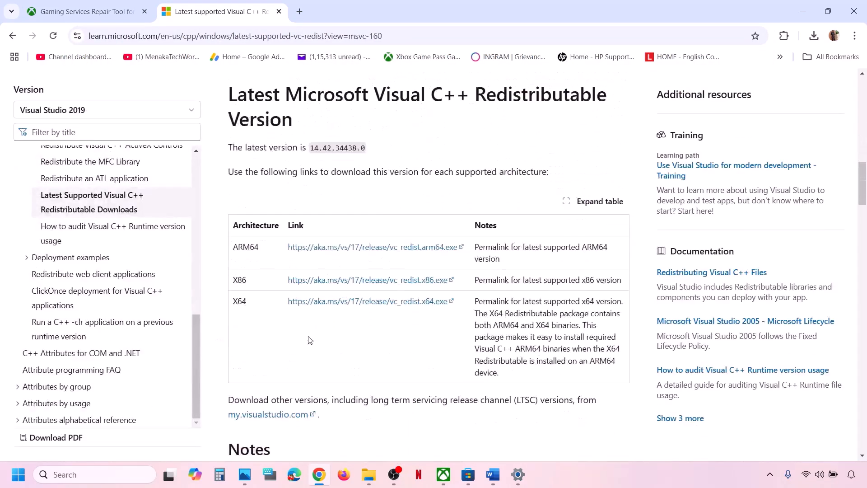
scroll(284, 316, "up", 2)
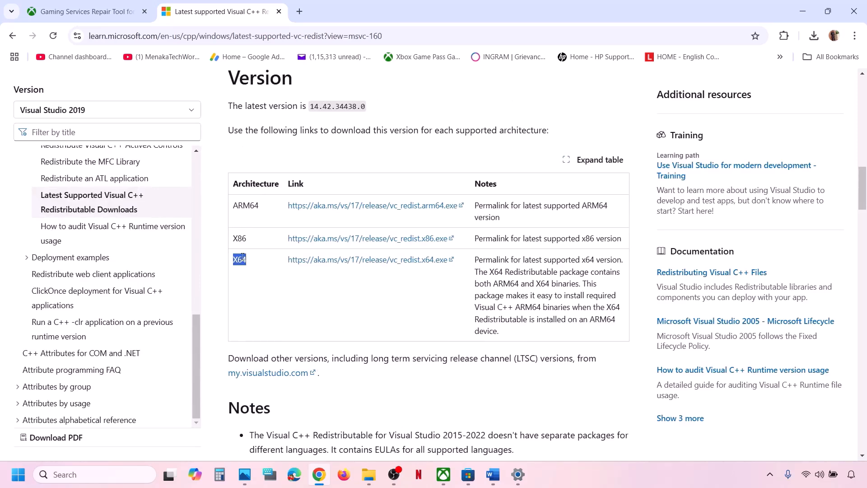
left_click_drag(242, 256, 242, 239)
double_click(241, 239)
left_click(376, 238)
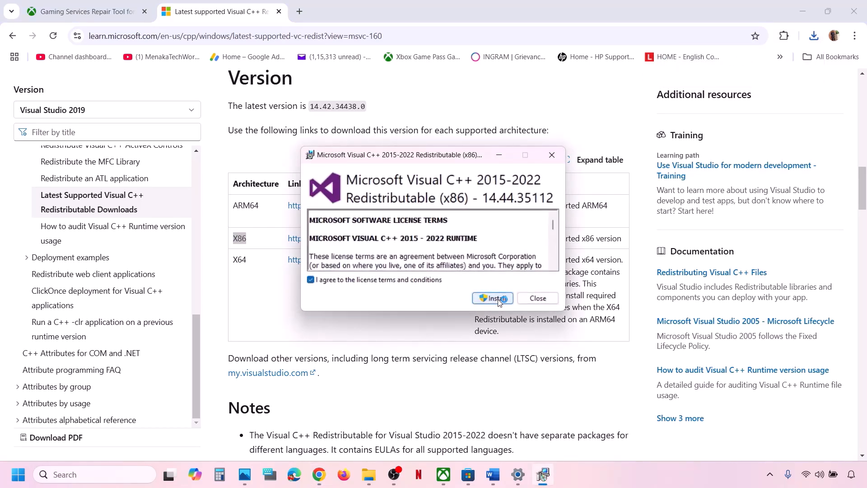
Install the x86 Visual C++ 2015-2022 redistributable and repair the x64 package.
left_click(497, 299)
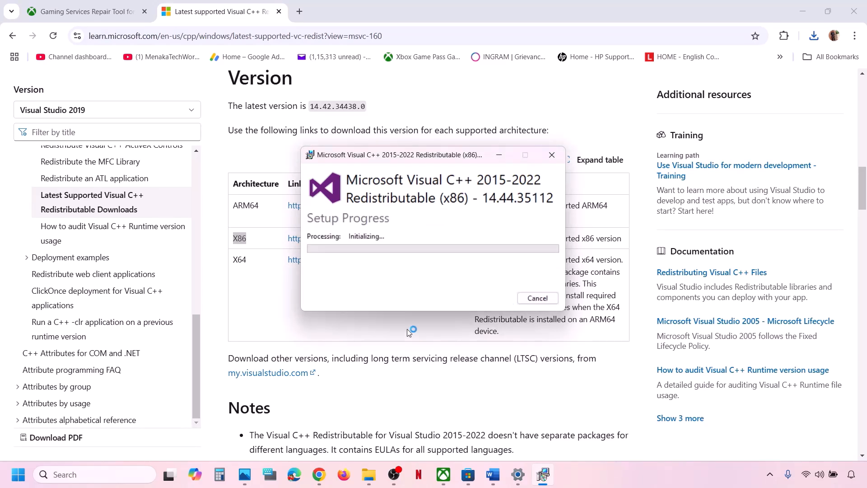
double_click(240, 259)
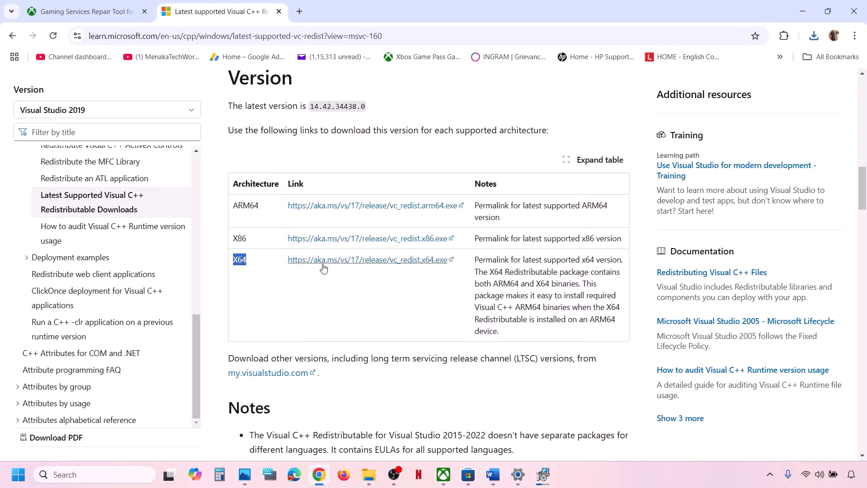
left_click(814, 38)
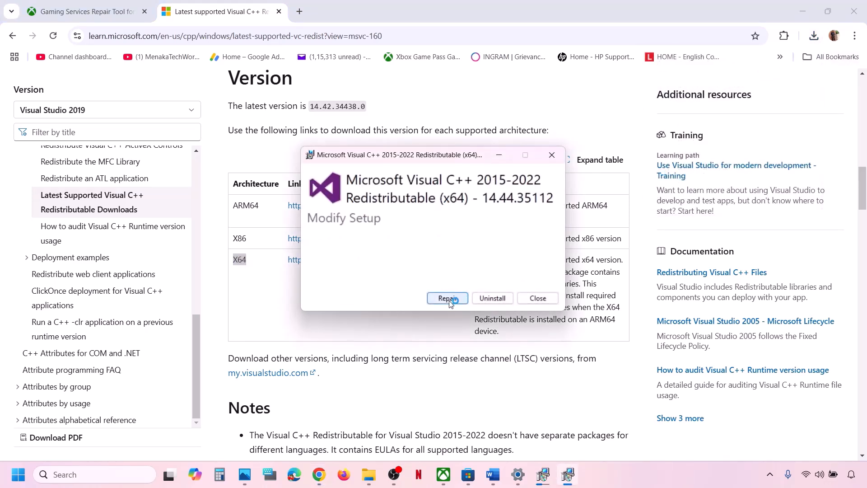
left_click(448, 299)
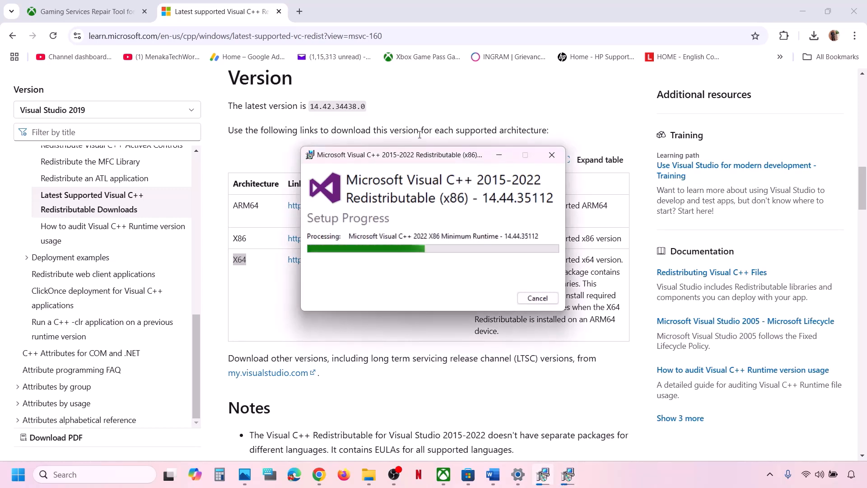
left_click_drag(423, 155, 589, 174)
left_click_drag(404, 158, 298, 200)
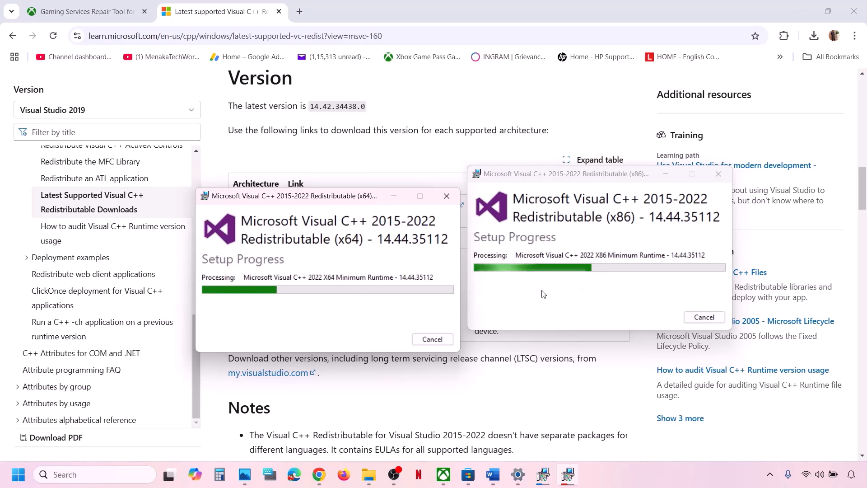
Open and dismiss the Start menu power options, returning to the Word checklist.
left_click(485, 392)
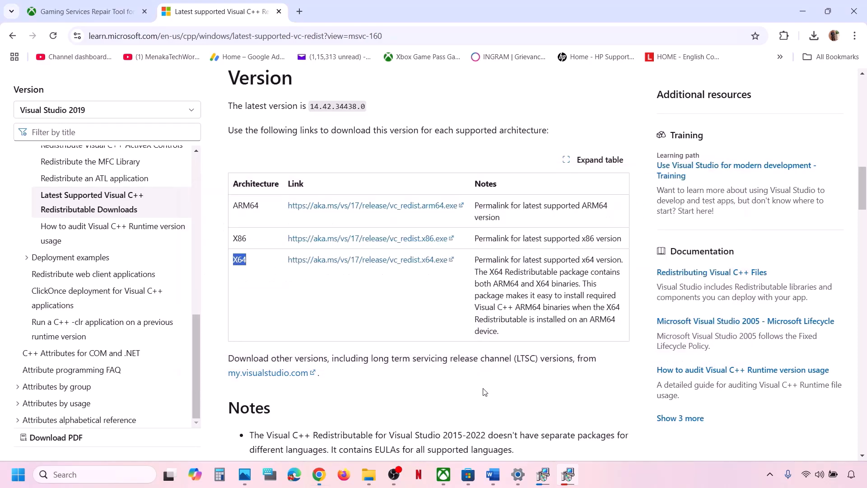
key("super")
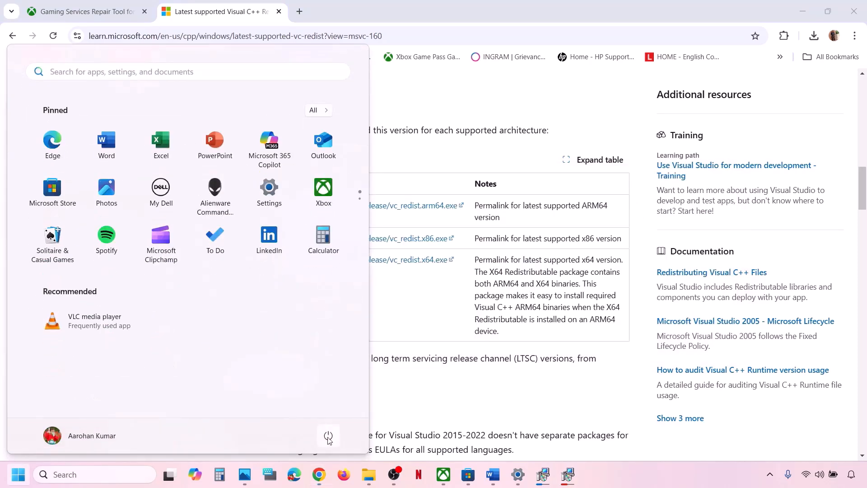
left_click(328, 437)
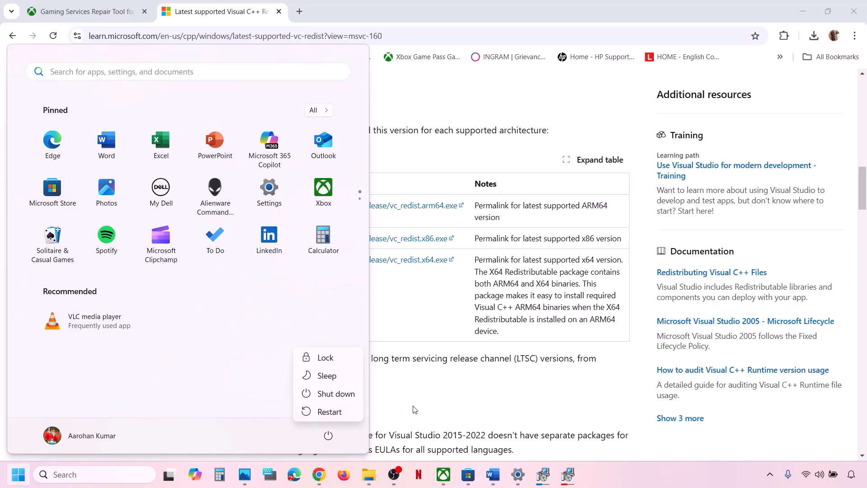
left_click(330, 412)
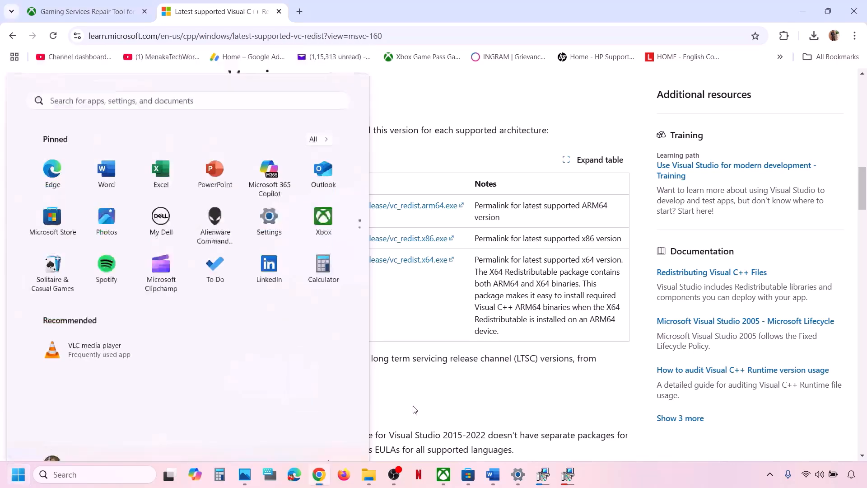
left_click(495, 482)
scroll(330, 343, "down", 3)
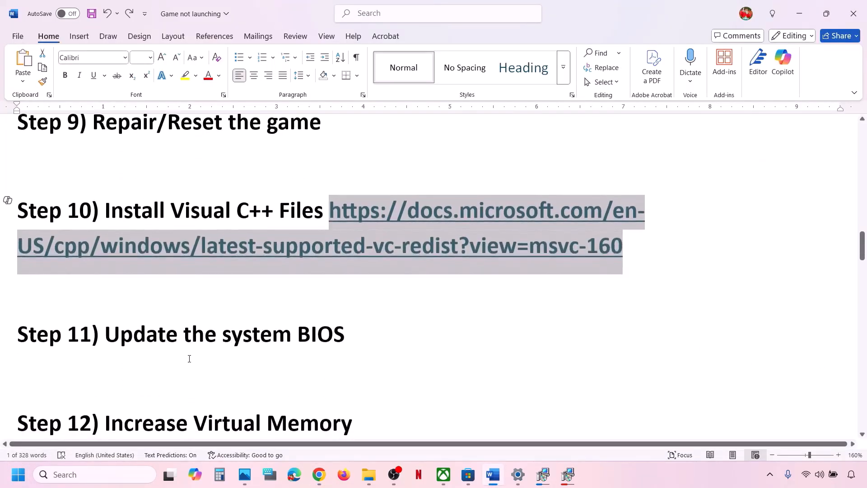
left_click_drag(119, 332, 351, 332)
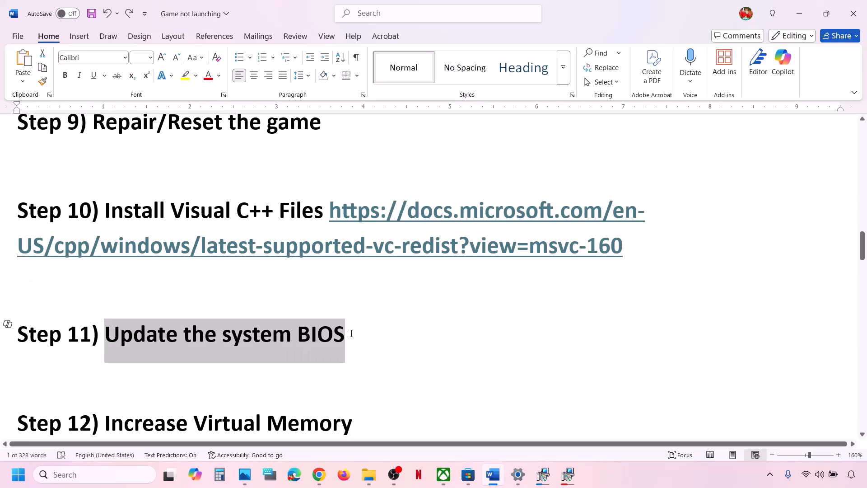
left_click(351, 334)
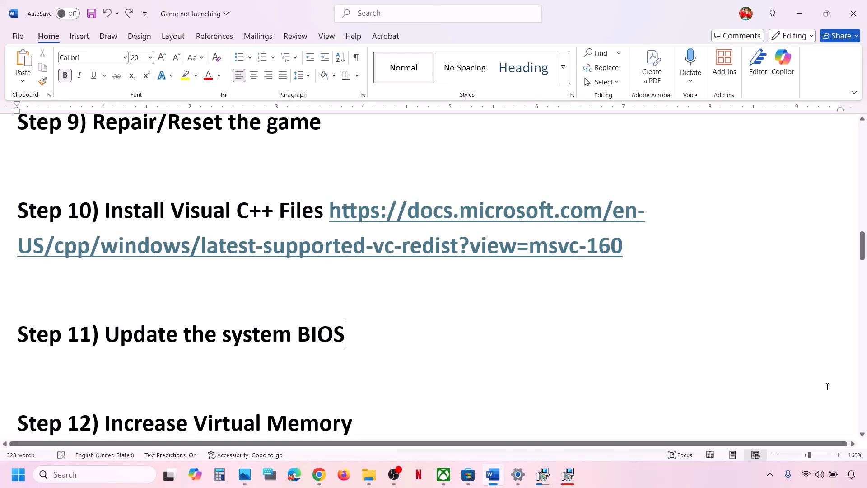
left_click(820, 474)
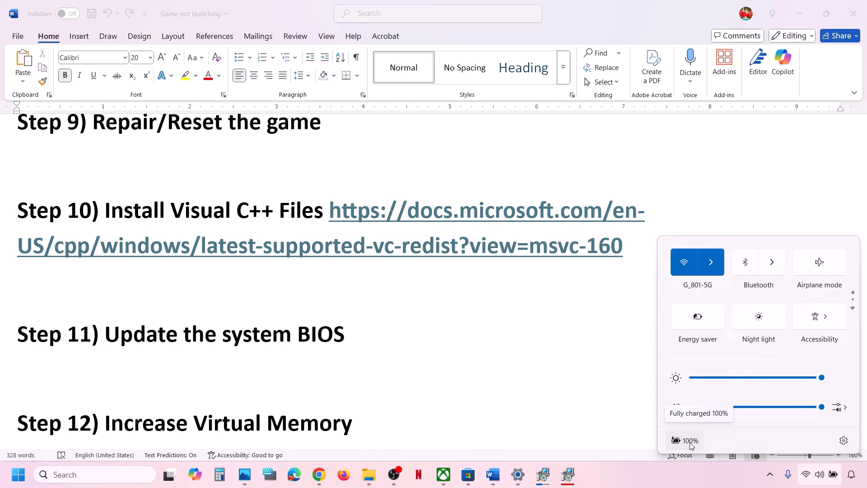
left_click(367, 334)
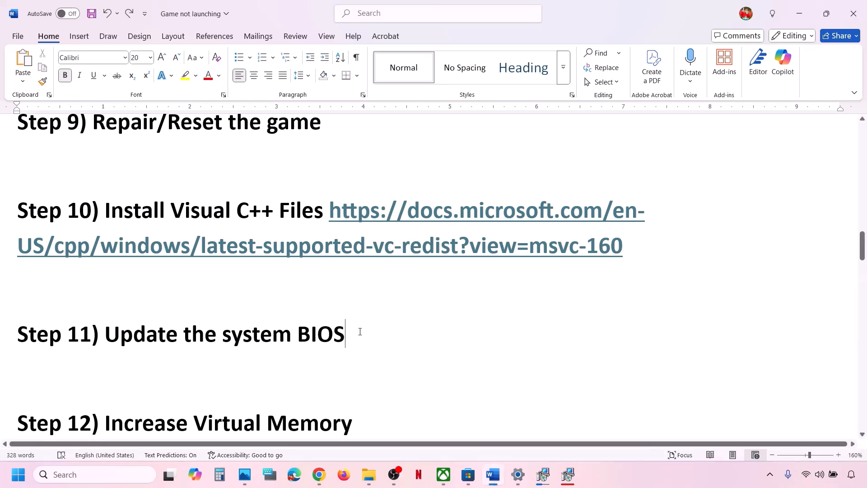
left_click(92, 334, "shift")
scroll(89, 335, "down", 3)
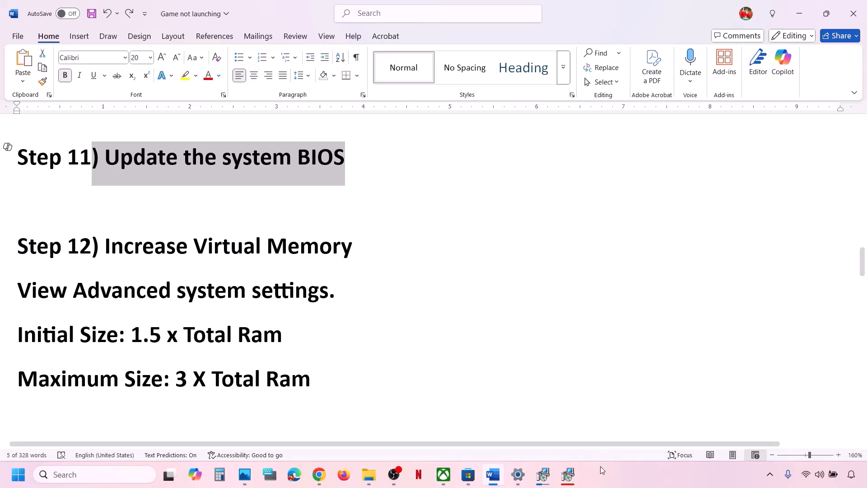
left_click(600, 468)
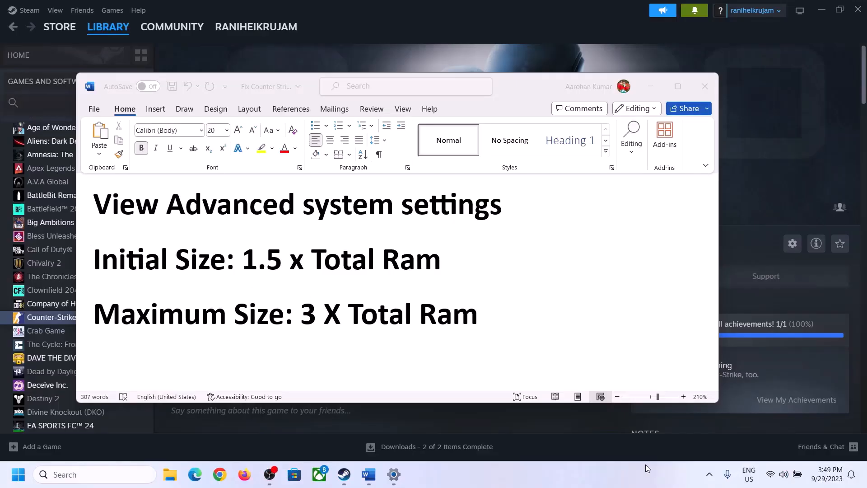
Search 'View Advanced system settings' to open System Properties, then open Performance settings.
left_click(123, 209)
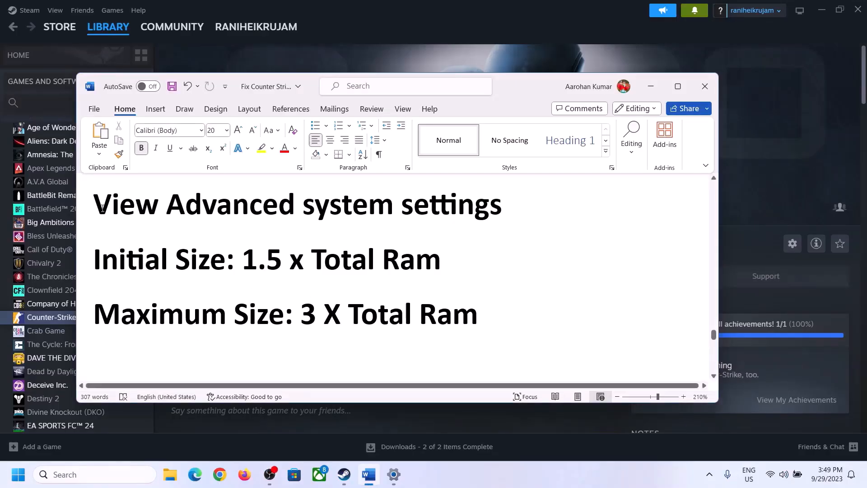
left_click_drag(103, 208, 475, 219)
key("ctrl+c")
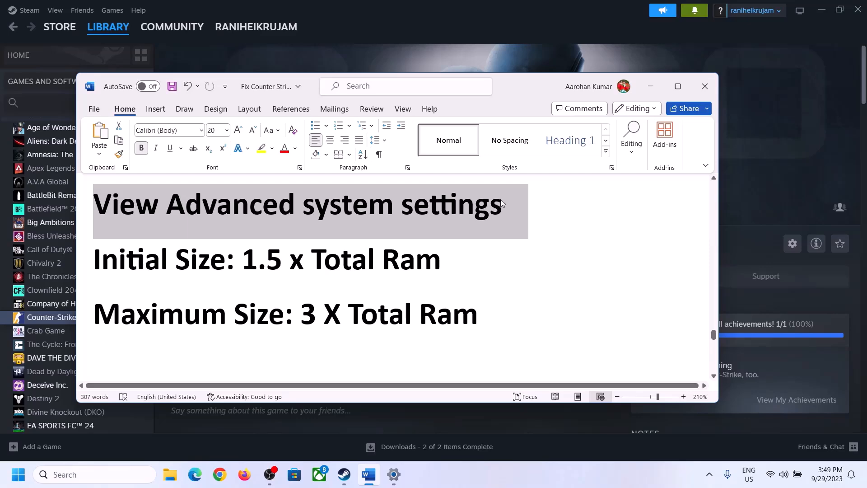
left_click(103, 474)
key("ctrl+v")
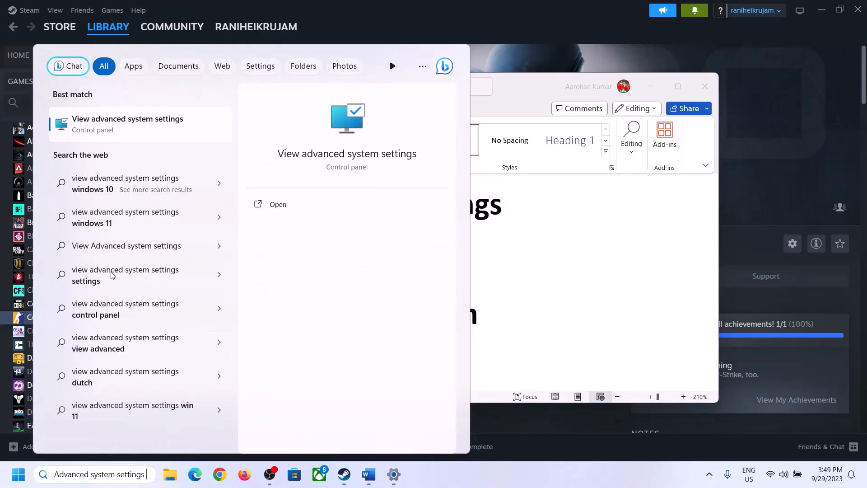
left_click(124, 131)
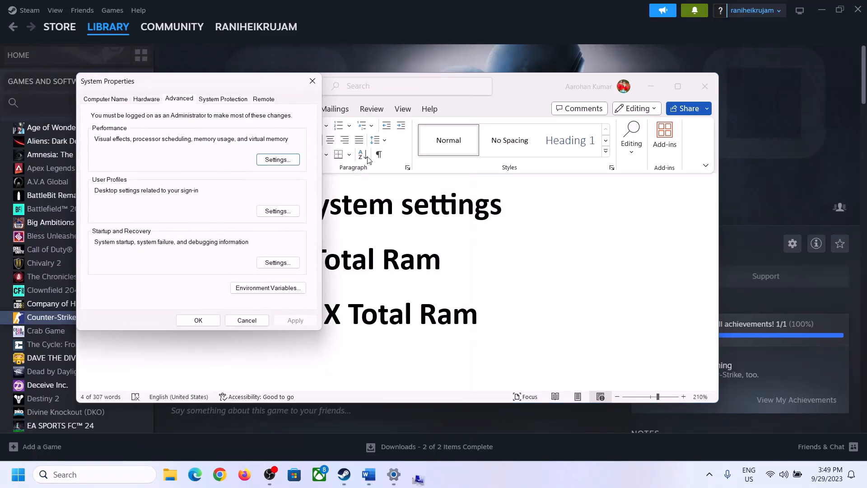
left_click_drag(179, 89, 386, 157)
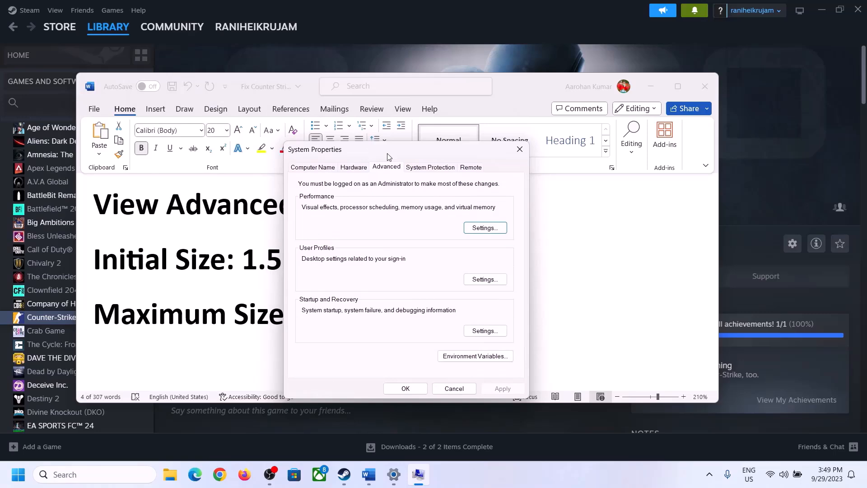
left_click(485, 228)
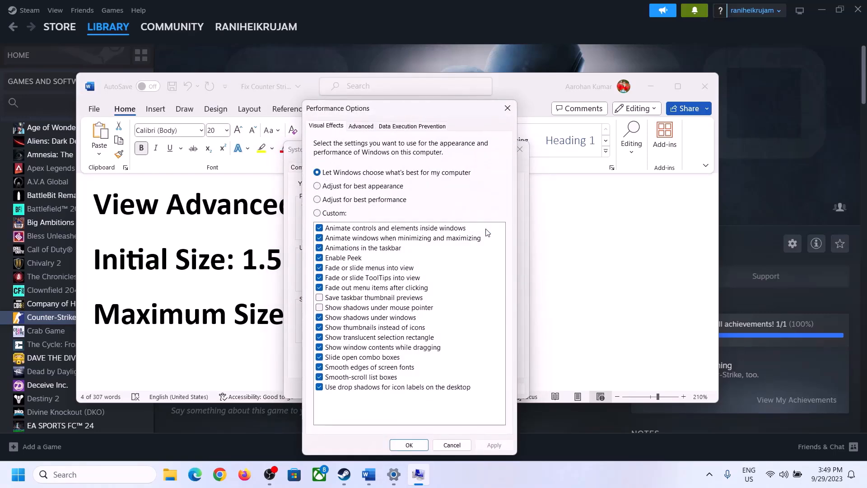
In Virtual Memory, disable automatic paging file management and choose Custom size for drive C:.
left_click(361, 126)
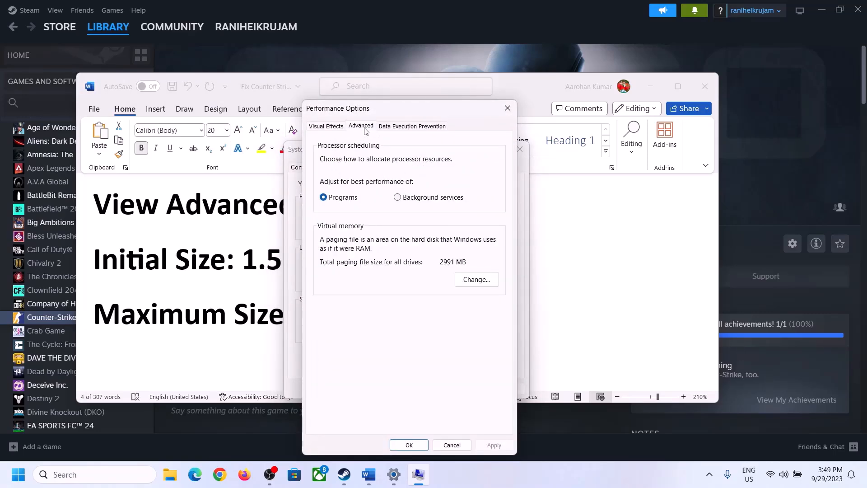
left_click(478, 279)
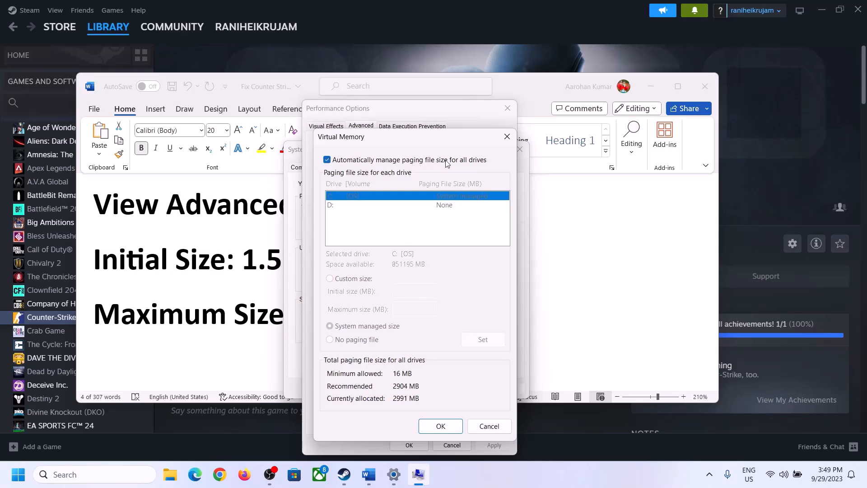
left_click(327, 160)
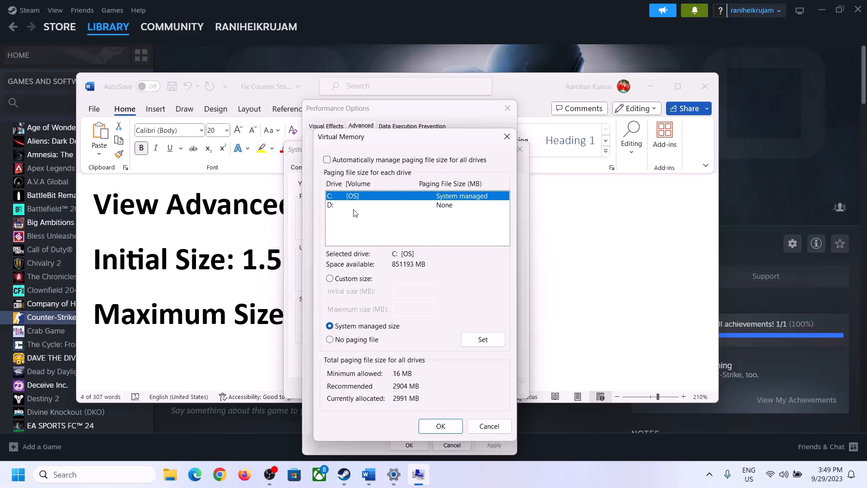
left_click(330, 279)
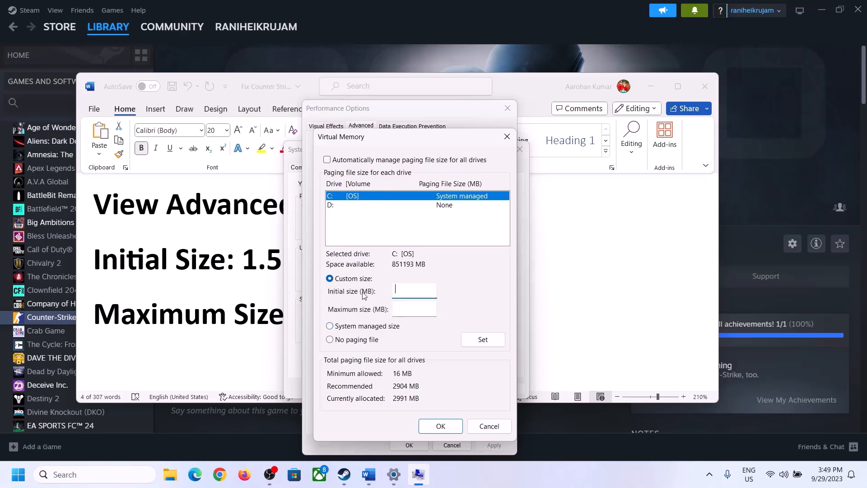
left_click(236, 270)
left_click_drag(243, 261, 402, 270)
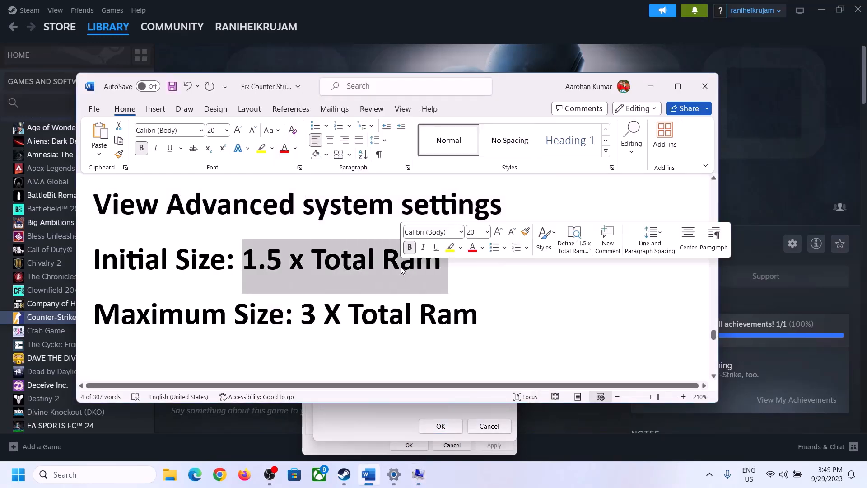
Check the 16.0 GB Installed RAM on System > About, then return to Virtual Memory.
left_click(395, 476)
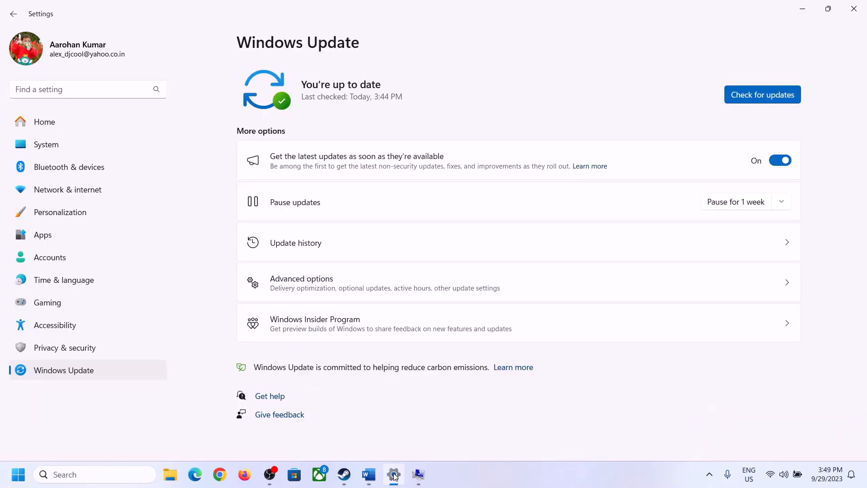
left_click(40, 152)
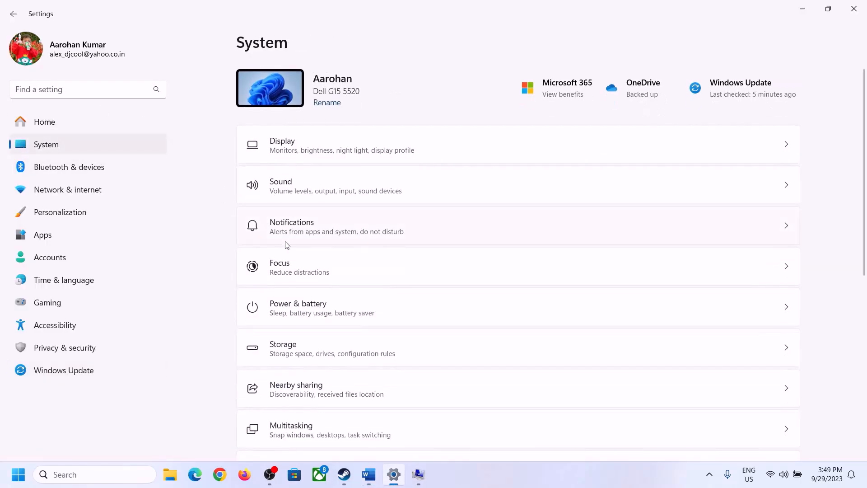
scroll(289, 293, "down", 7)
left_click(286, 429)
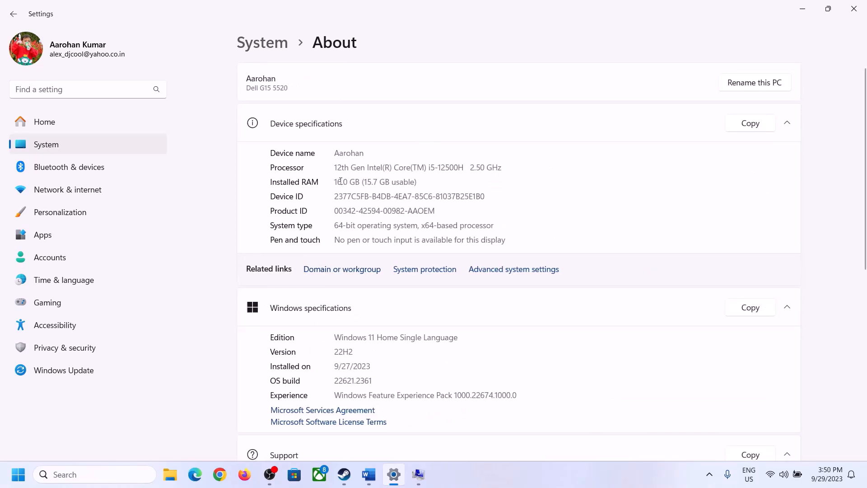
left_click_drag(340, 181, 331, 184)
left_click(349, 183)
left_click_drag(342, 179, 333, 181)
left_click(419, 475)
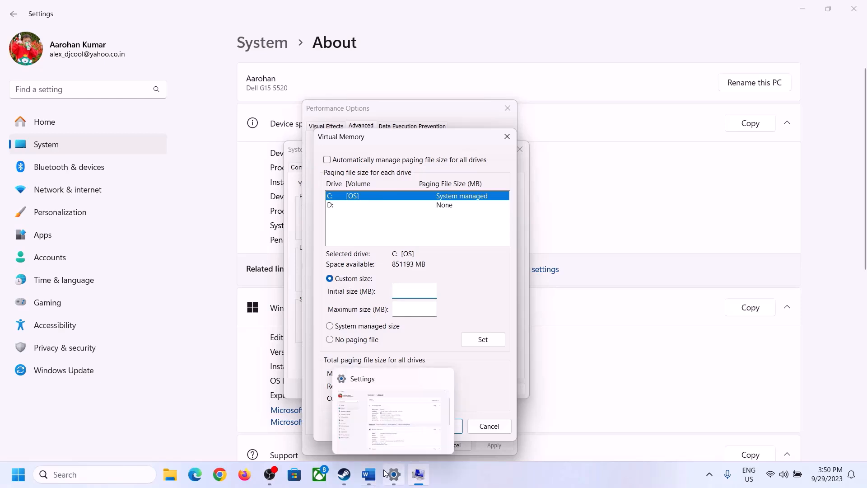
Launch Calculator with Win+R 'cal' and place it beside the sizing notes.
key("super+r")
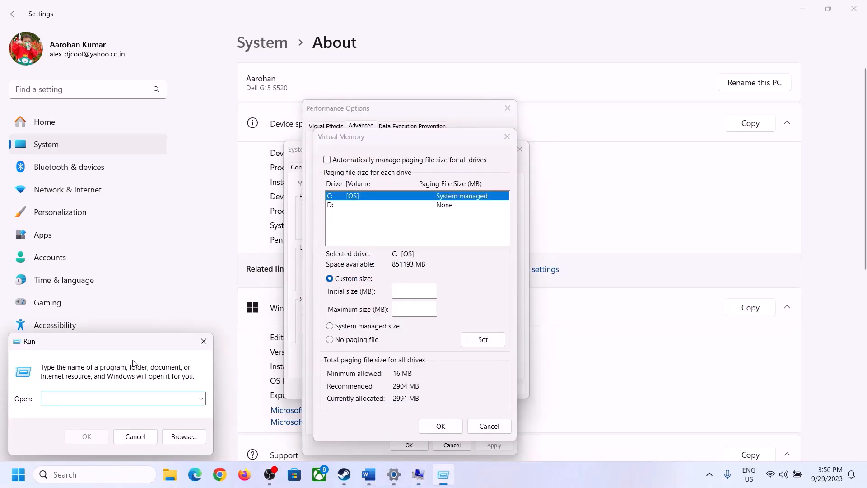
type("calc")
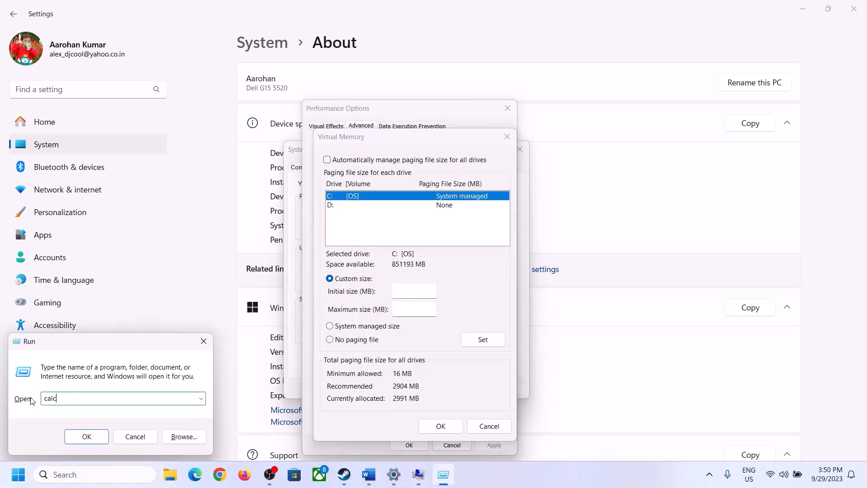
left_click(64, 437)
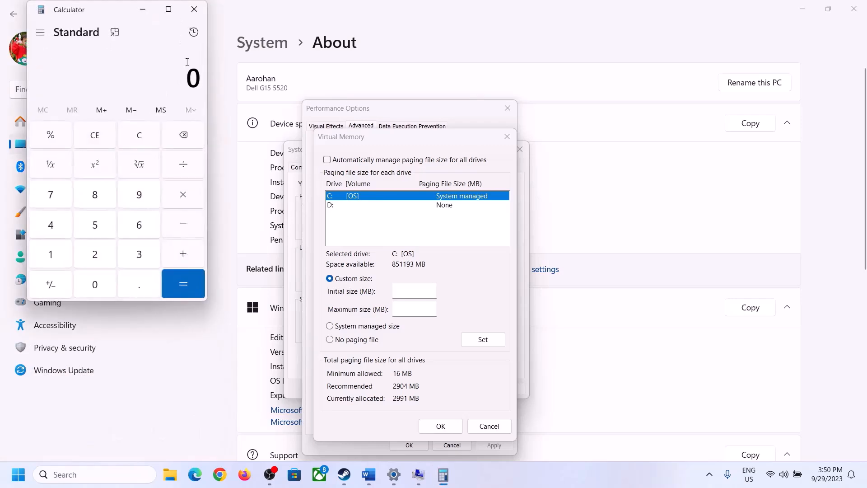
left_click_drag(109, 19, 634, 151)
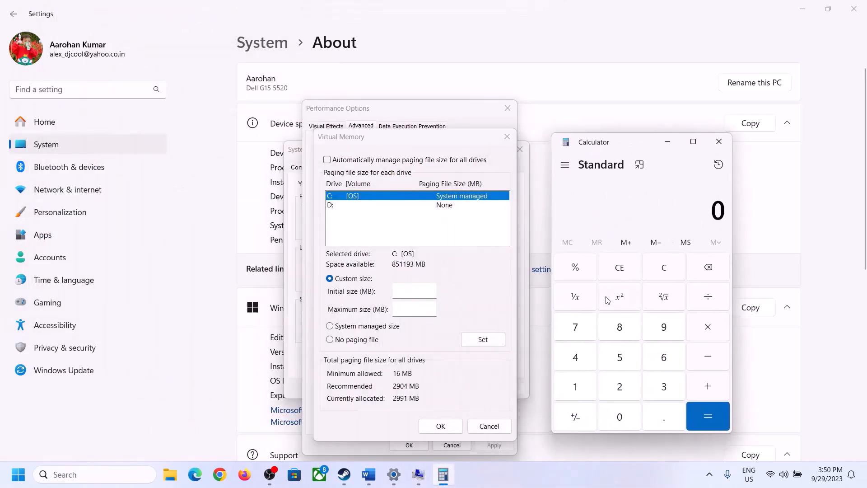
left_click(367, 474)
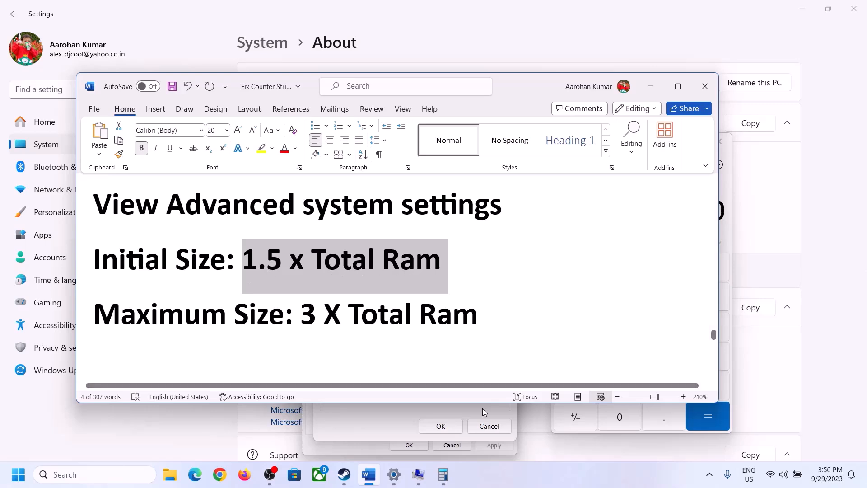
left_click(443, 474)
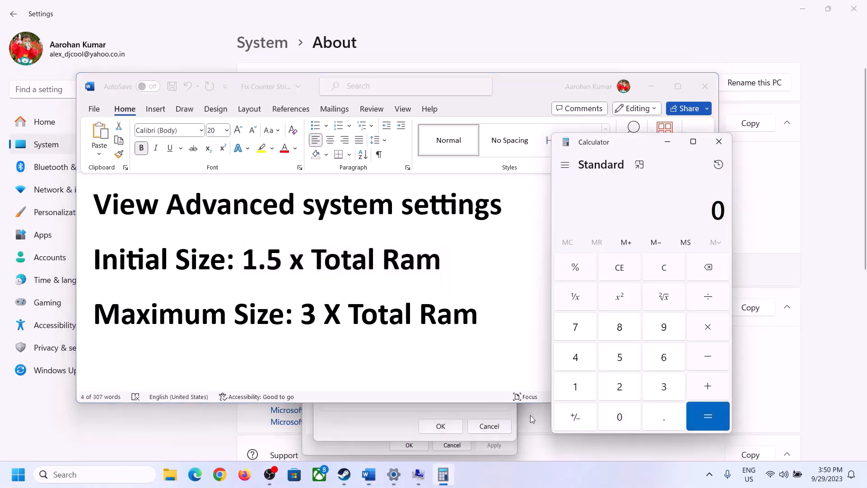
Compute 16 × 1024 = 16384 to get the RAM in MB.
left_click(576, 387)
left_click(660, 363)
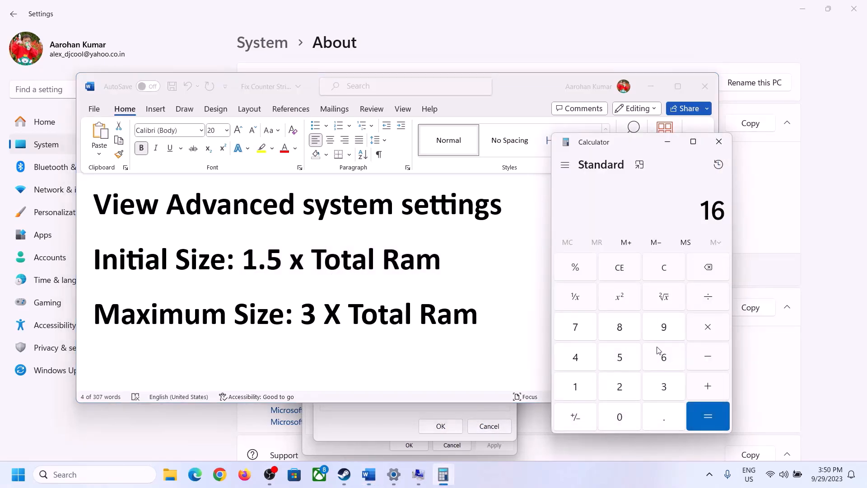
left_click(665, 273)
left_click(578, 387)
left_click(663, 358)
left_click(708, 333)
left_click(575, 388)
left_click(619, 418)
left_click(620, 386)
left_click(575, 358)
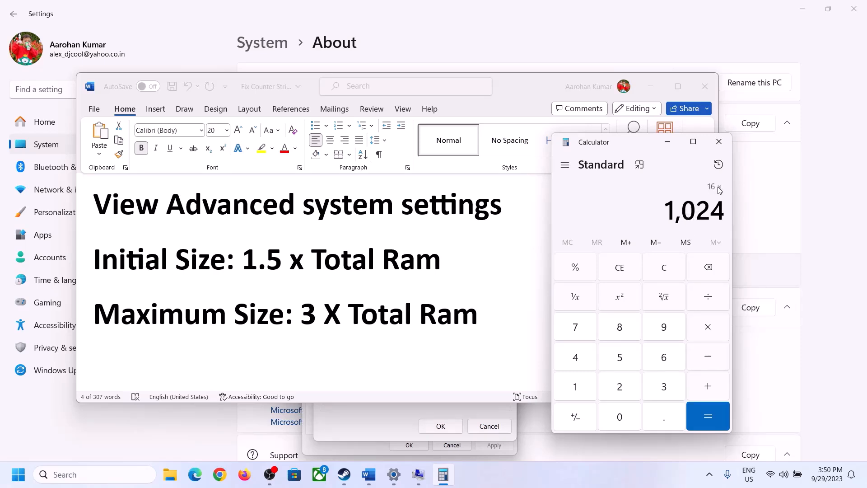
left_click(707, 416)
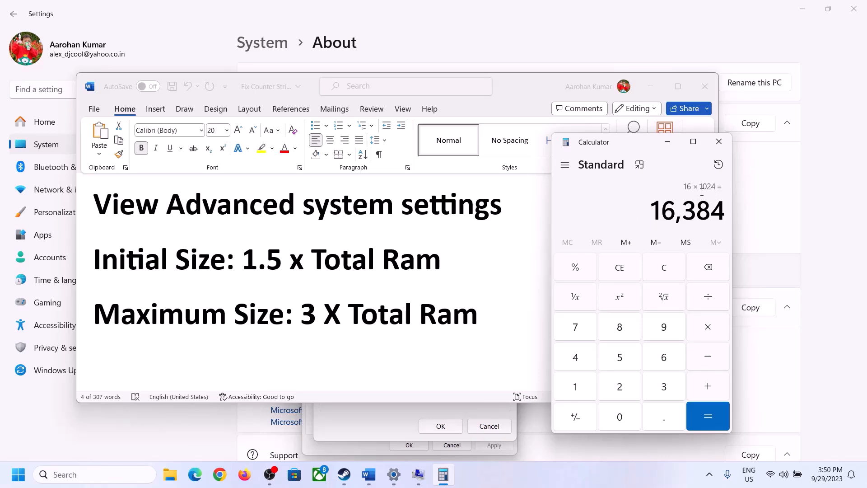
Multiply 16384 by 1.5 to get the 24,576 MB initial paging size.
left_click(708, 328)
left_click(585, 390)
left_click(661, 418)
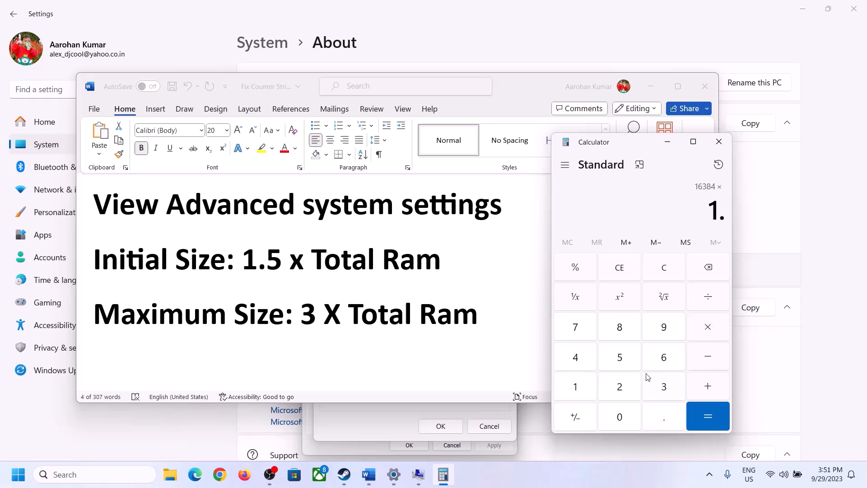
left_click(632, 364)
left_click(707, 413)
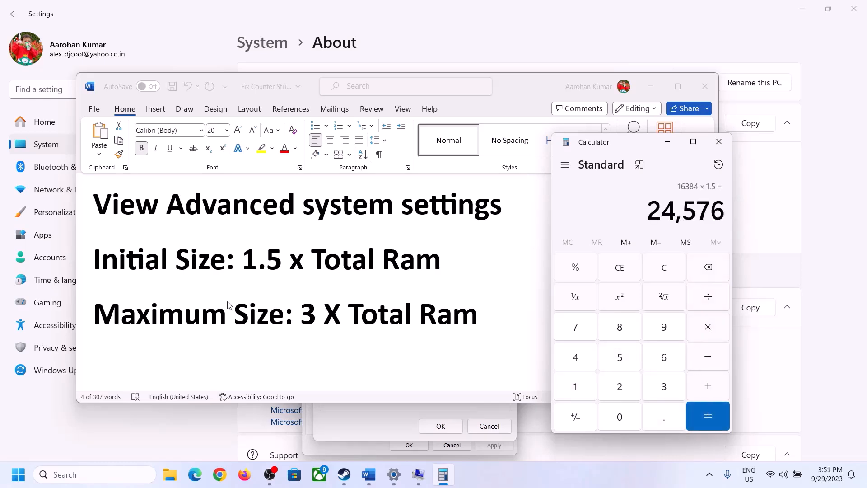
left_click(400, 409)
Enter 24576 MB as drive C's initial paging size and clear Calculator.
type("24576")
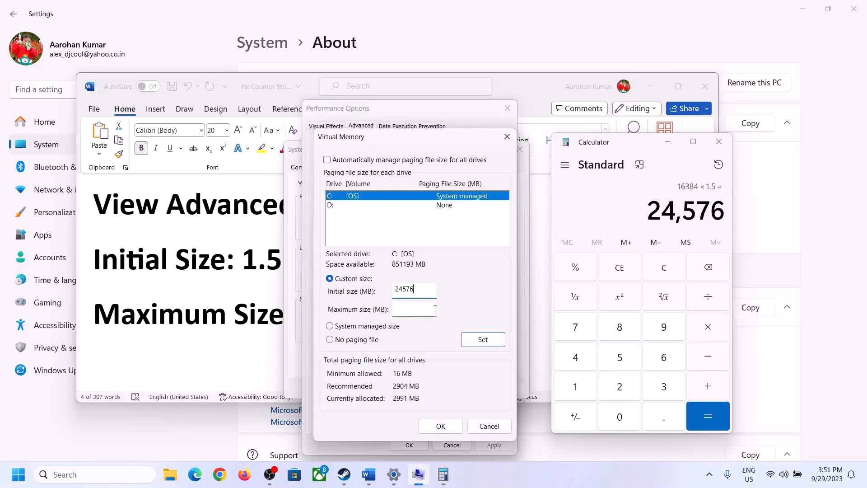
left_click(434, 308)
left_click(247, 317)
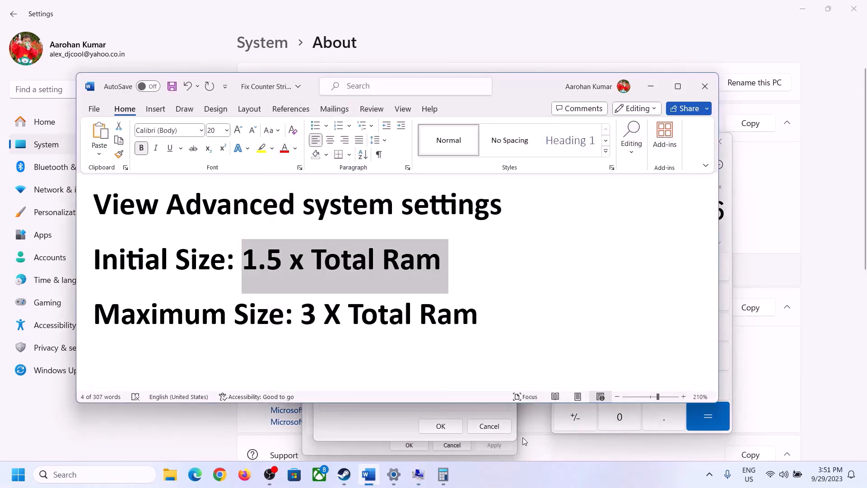
left_click(728, 235)
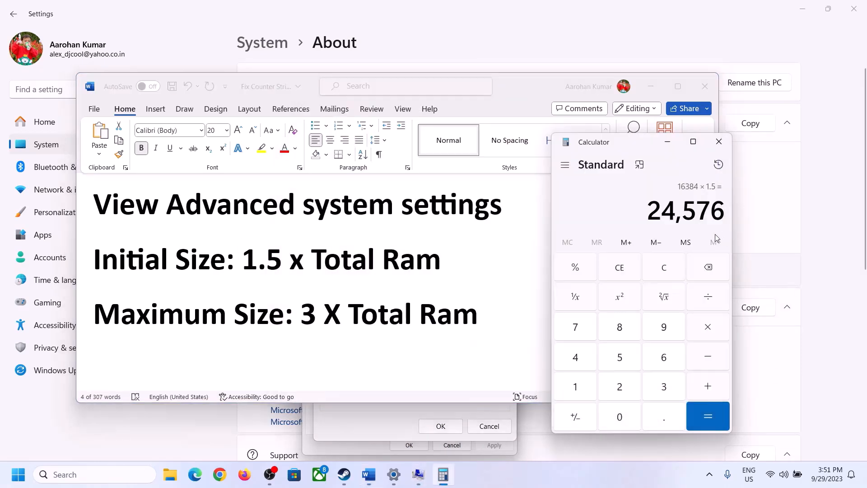
left_click(664, 268)
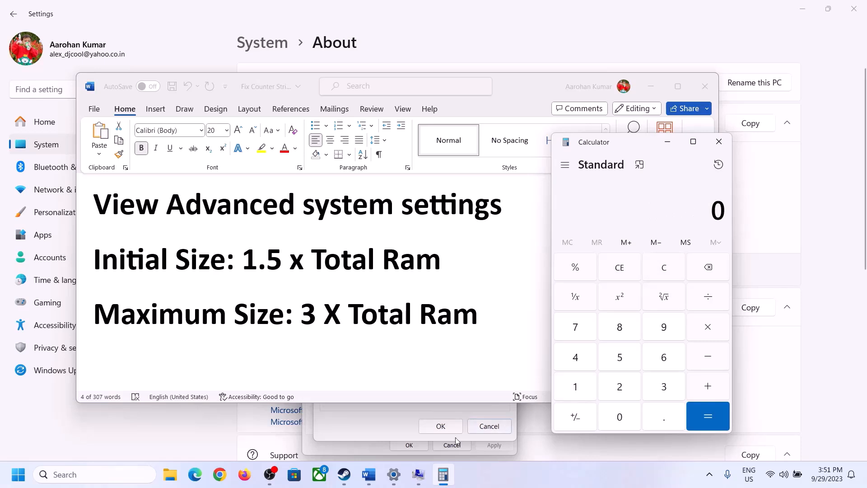
left_click(394, 475)
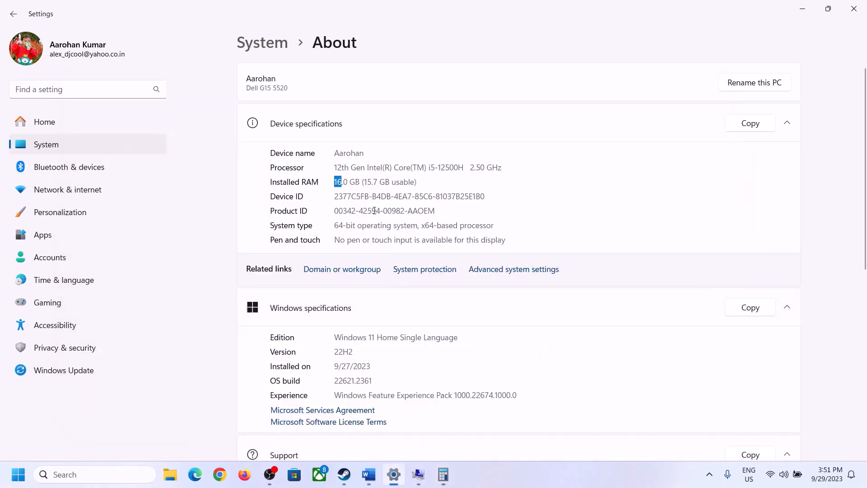
left_click(443, 474)
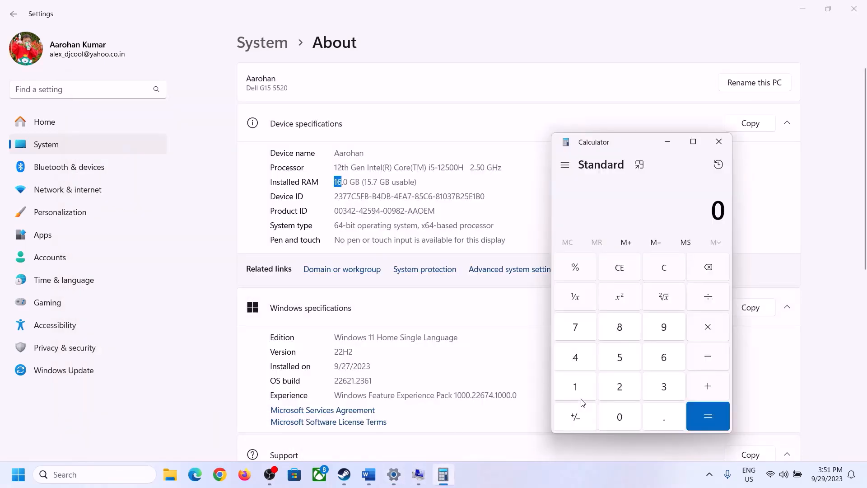
Compute 16 × 1024 = 16,384 in Calculator again.
left_click(585, 386)
left_click(650, 360)
left_click(700, 328)
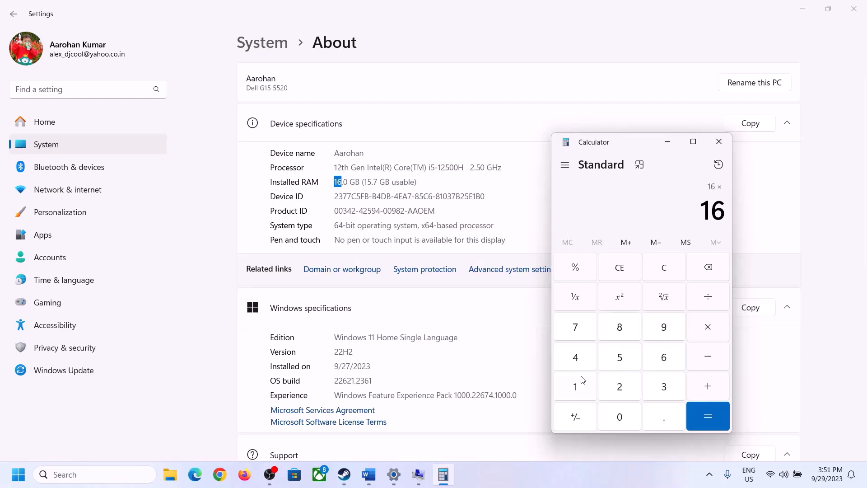
left_click(582, 381)
left_click(611, 412)
left_click(603, 380)
left_click(580, 362)
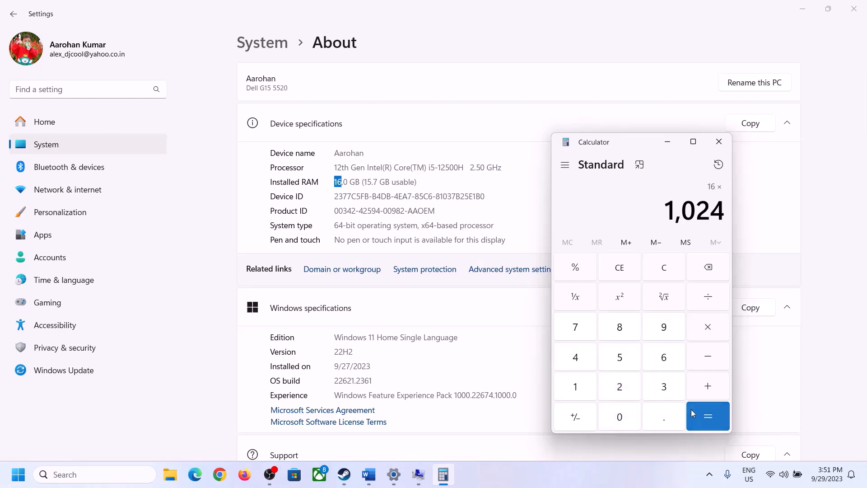
left_click(702, 425)
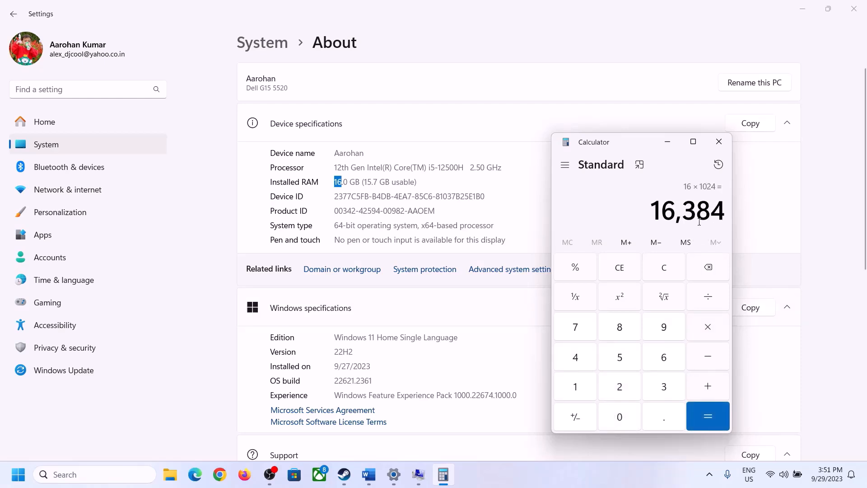
Multiply 16,384 by 3 to get the 49,152 MB maximum paging size.
left_click(369, 474)
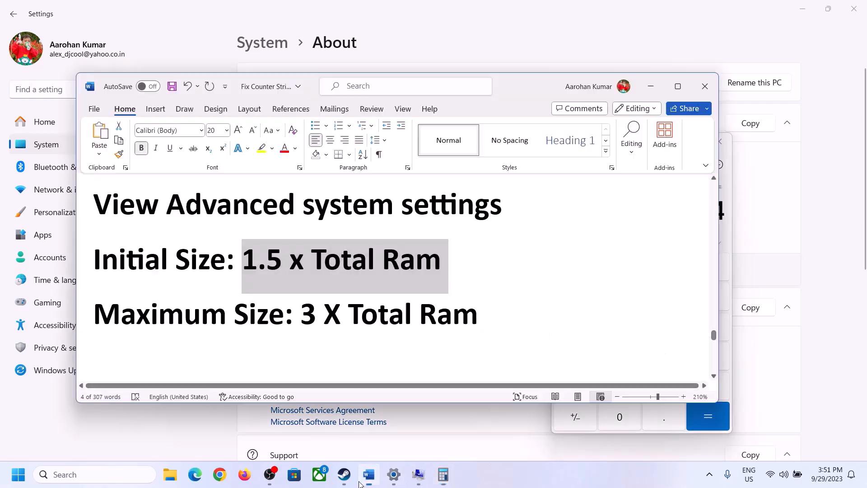
left_click(443, 474)
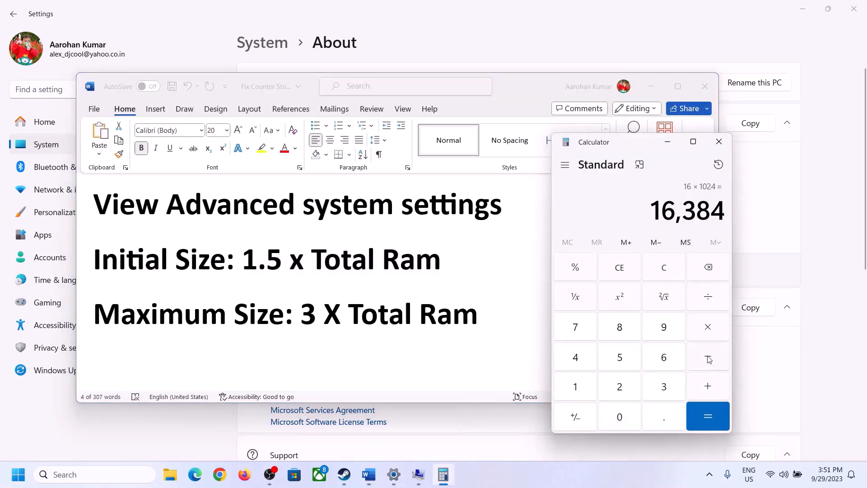
left_click(709, 330)
left_click(661, 388)
left_click(719, 417)
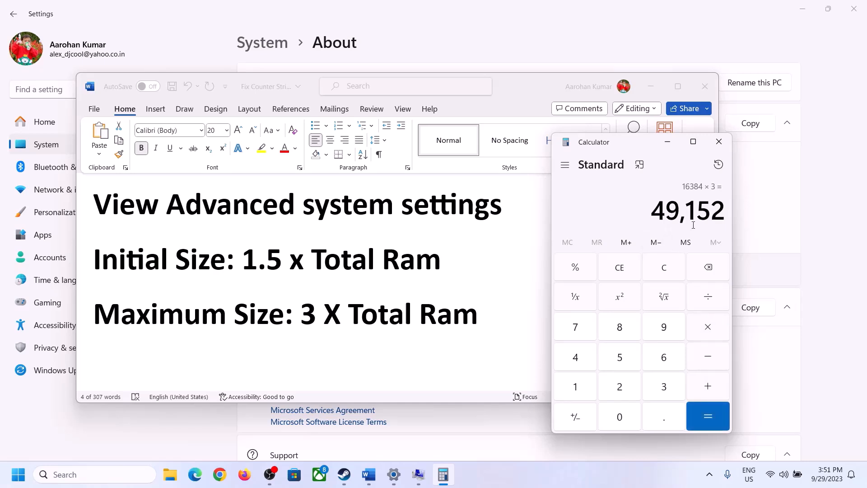
left_click(418, 475)
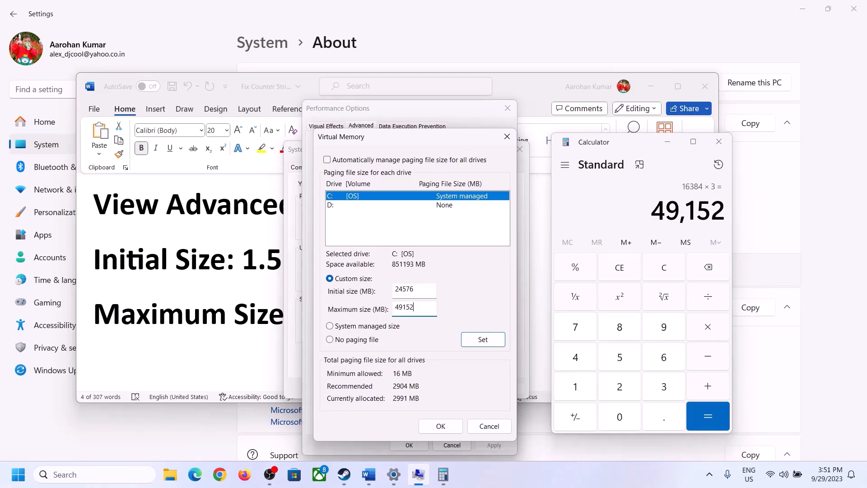
Apply the 24576–49152 MB paging size to C:, confirm all dialogs, and postpone restarting.
left_click(483, 340)
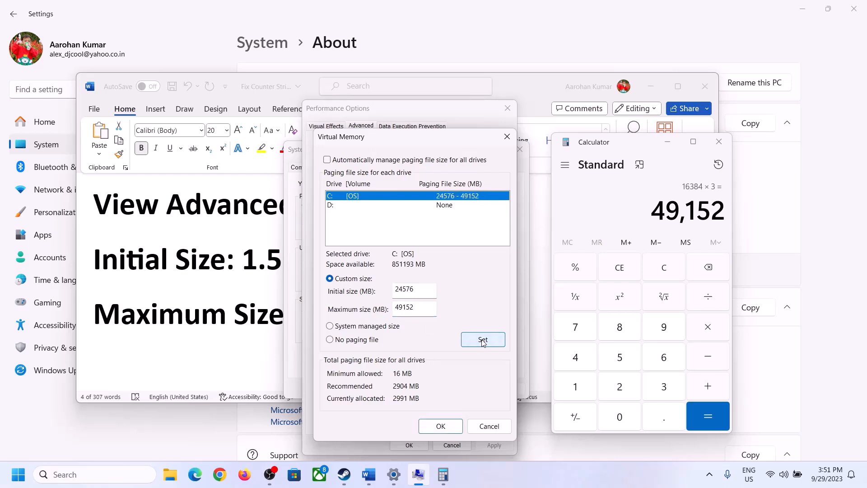
left_click(444, 428)
left_click(525, 278)
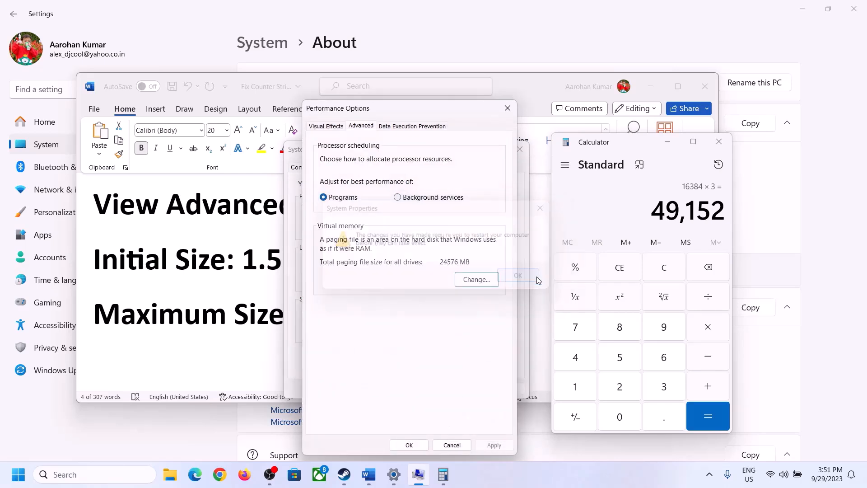
left_click(413, 445)
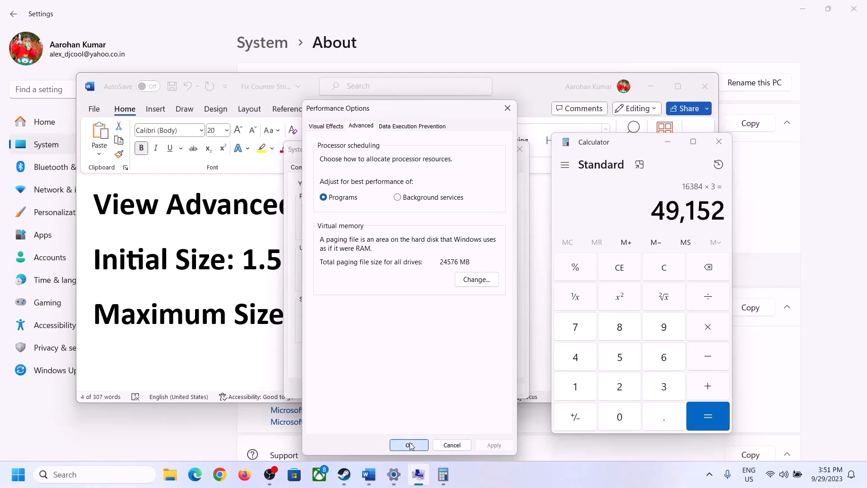
left_click(412, 387)
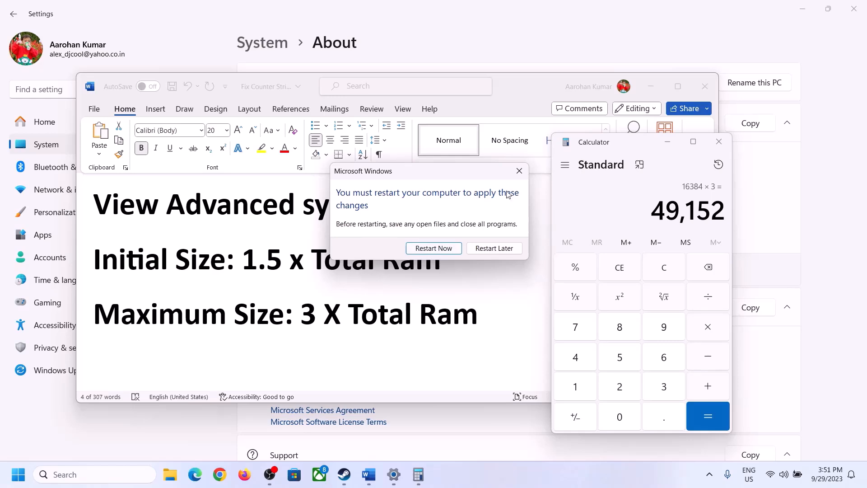
left_click(519, 171)
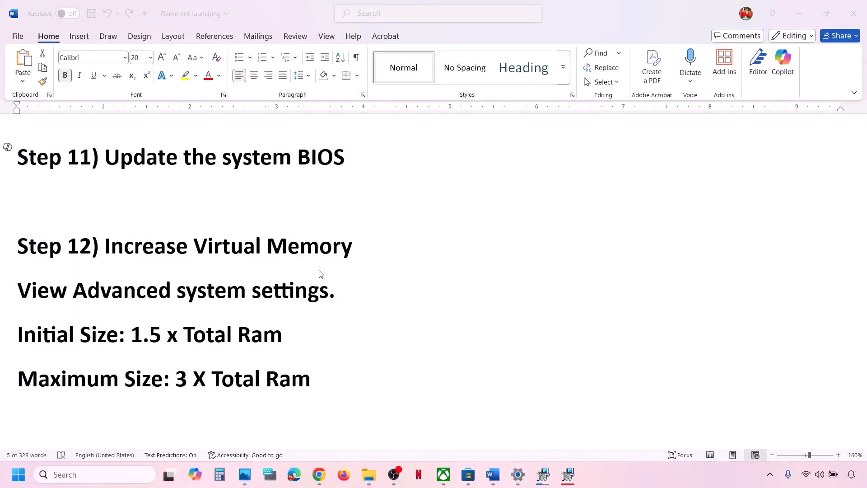
Shrink Word's Microsoft Store cache path line to 12 pt and switch to File Explorer.
scroll(319, 275, "down", 3)
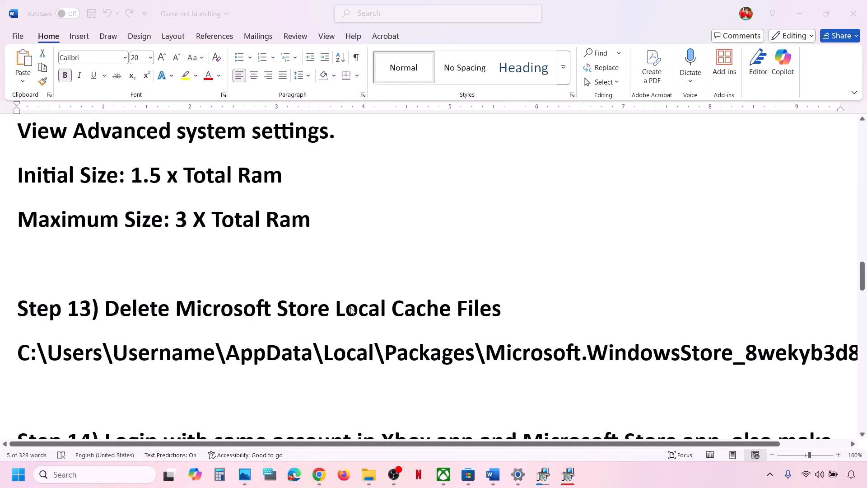
triple_click(449, 353)
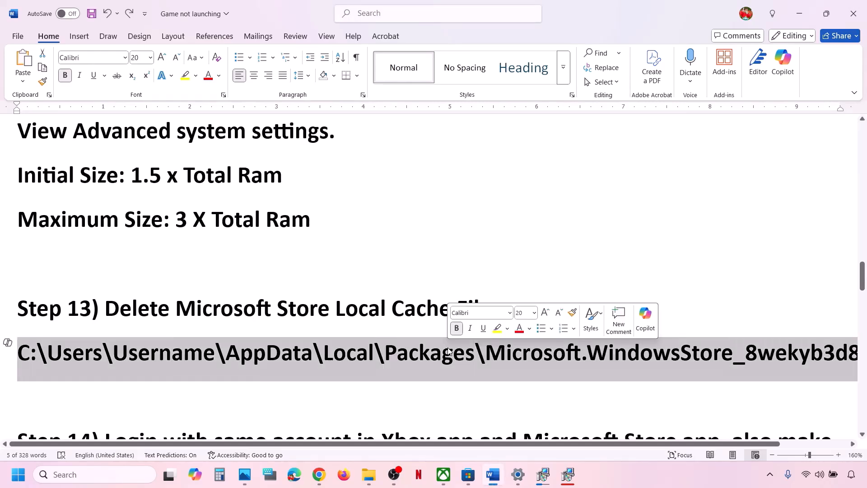
left_click(150, 57)
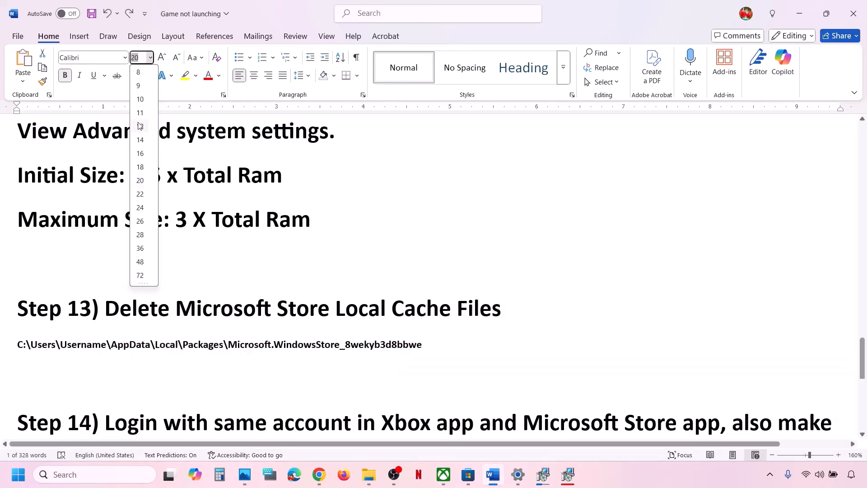
left_click(141, 129)
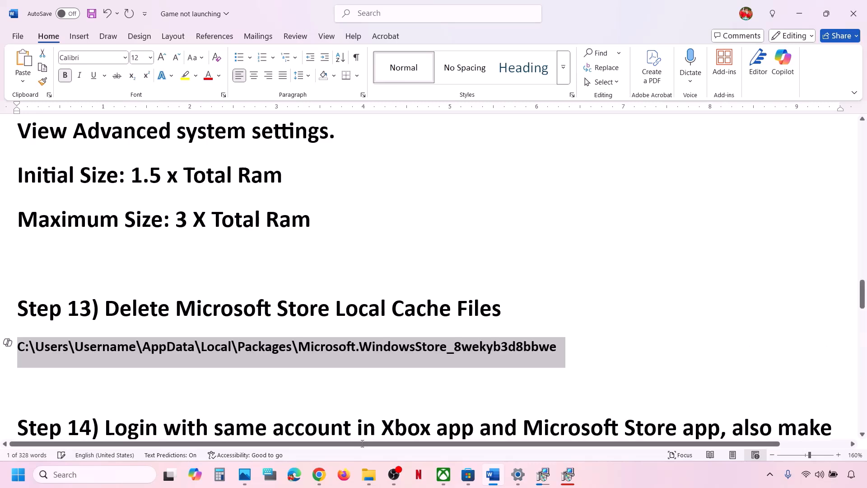
left_click(369, 475)
Navigate from C: through the user profile's AppData\Local into the Packages folder.
left_click(40, 250)
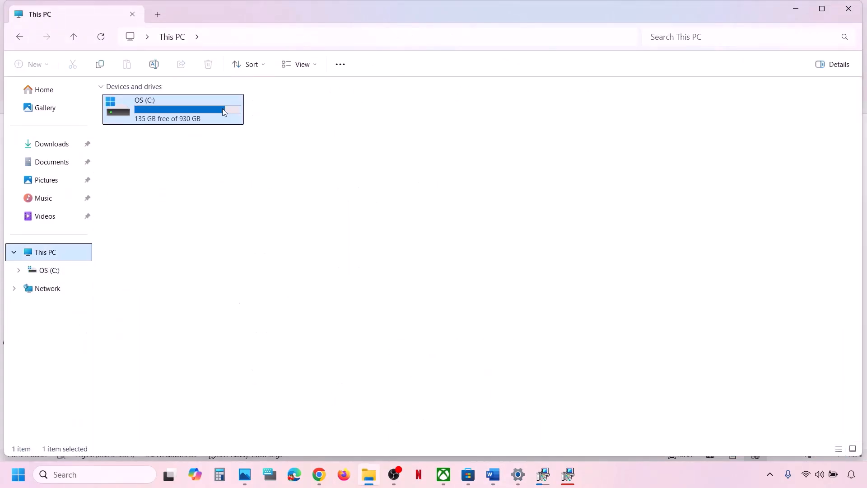
double_click(190, 107)
scroll(203, 342, "down", 3)
scroll(203, 341, "down", 1)
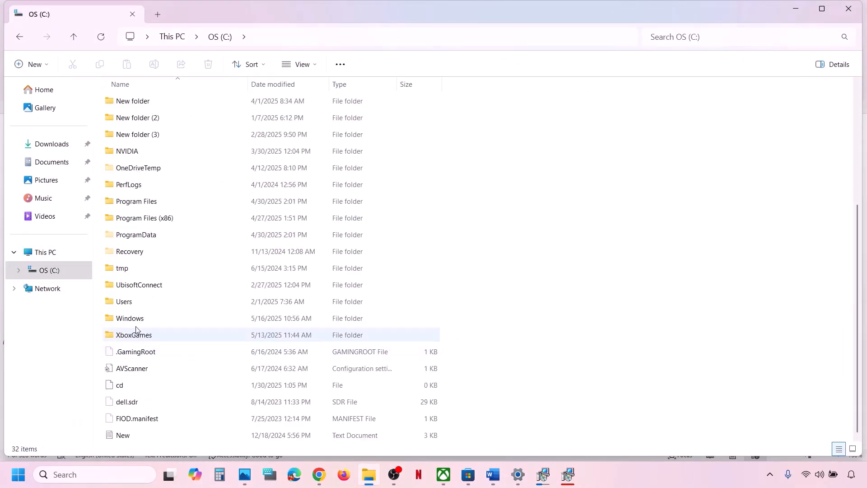
double_click(128, 302)
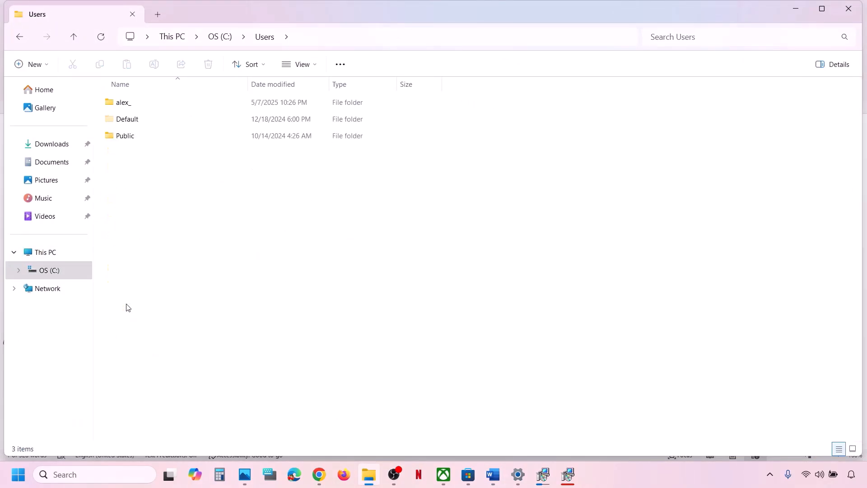
double_click(143, 109)
left_click(145, 221)
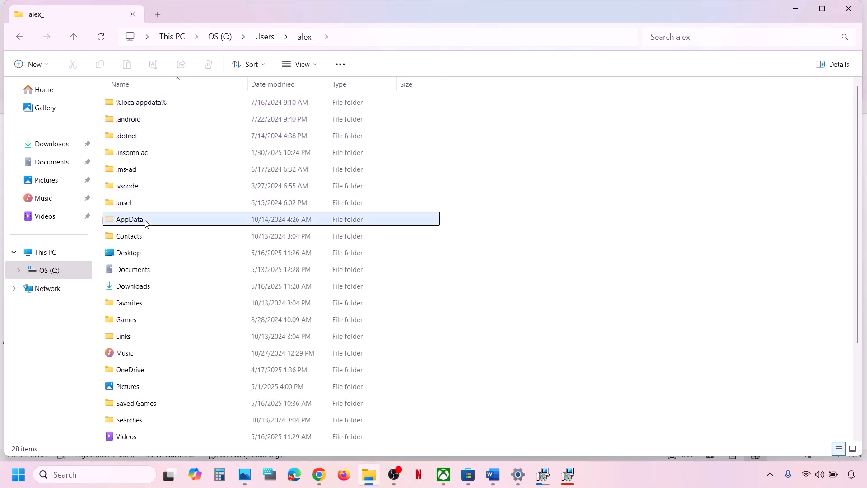
left_click(316, 66)
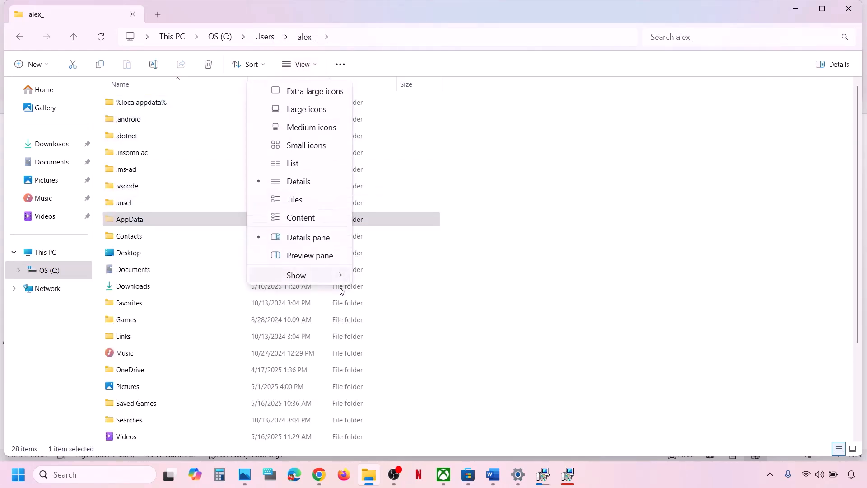
mouse_move(312, 275)
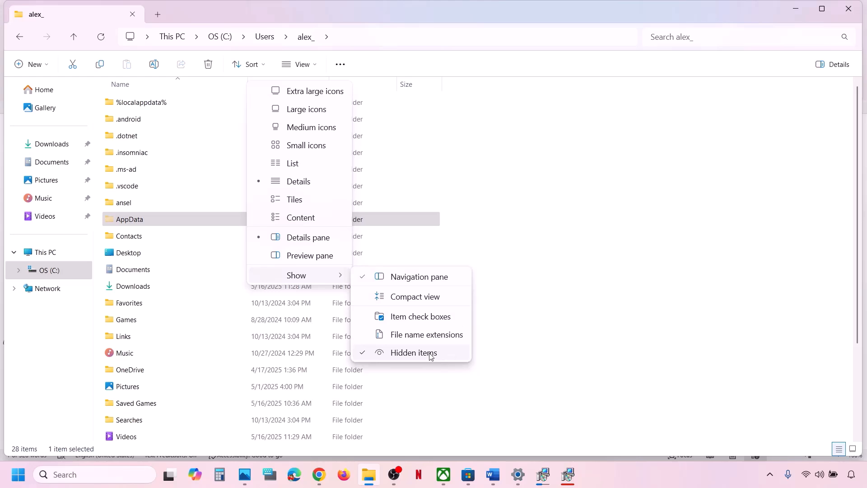
double_click(128, 220)
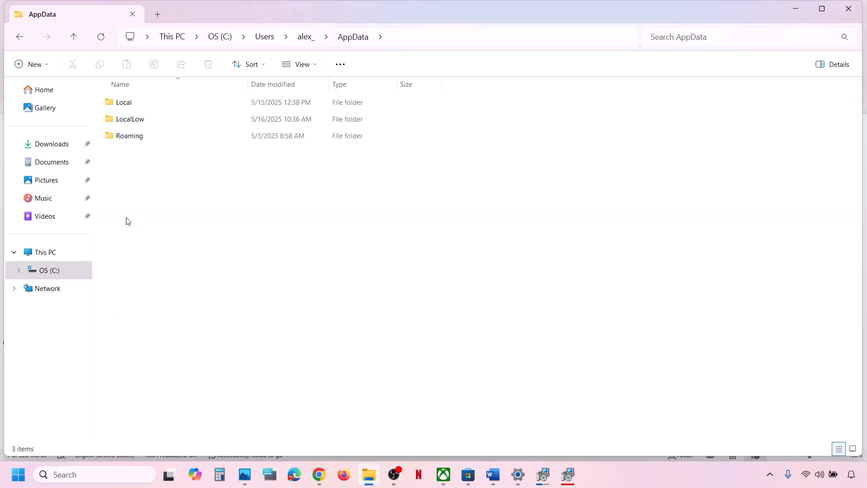
double_click(130, 103)
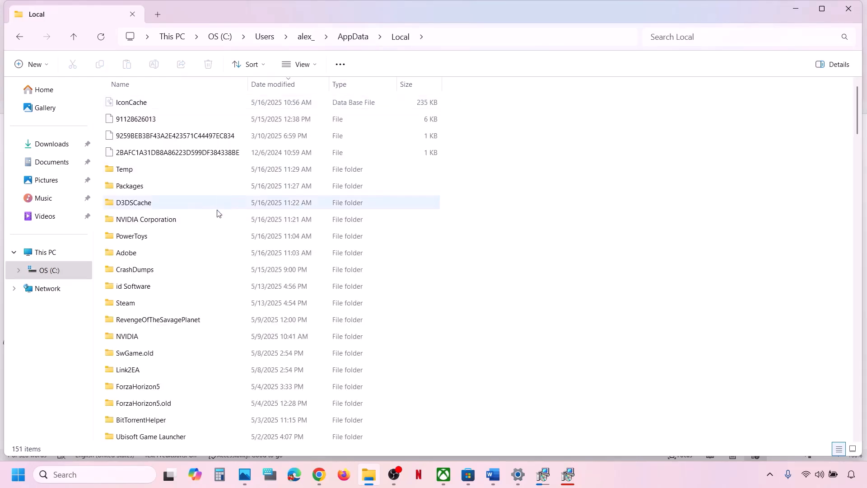
left_click(136, 185)
double_click(178, 189)
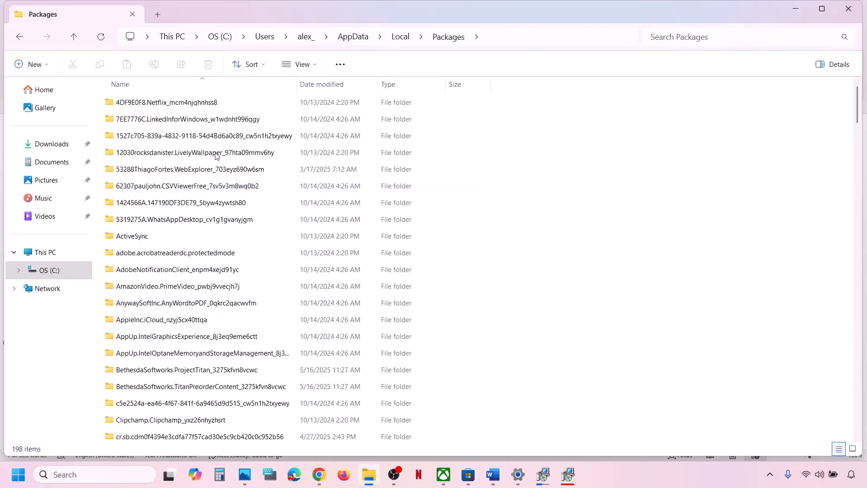
Sort and scroll the Packages list to find Microsoft.WindowsStore_8wekyb3d8bbwe.
left_click(188, 82)
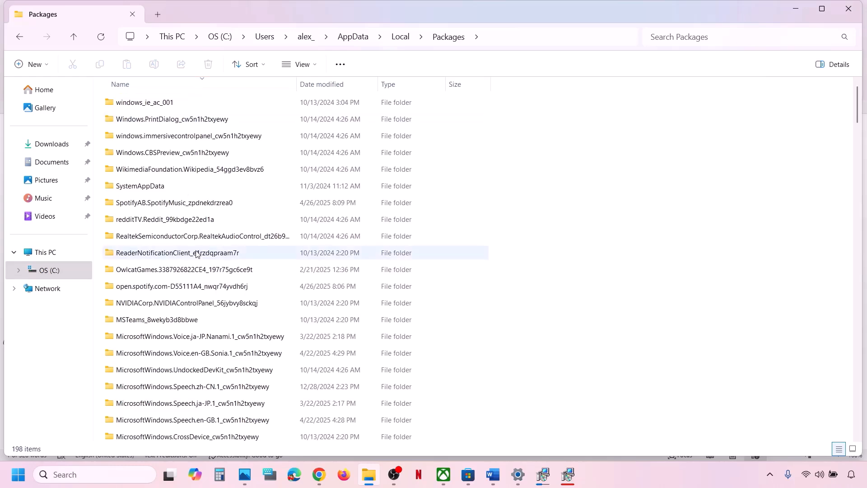
scroll(196, 254, "down", 15)
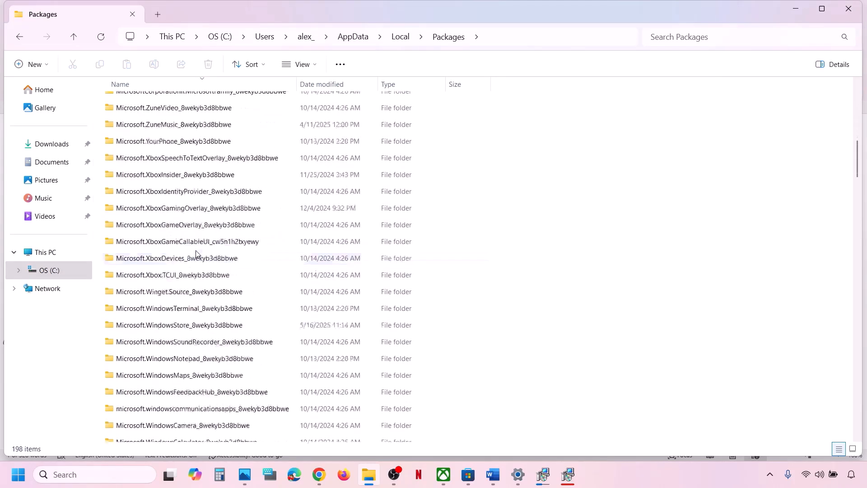
scroll(197, 254, "down", 12)
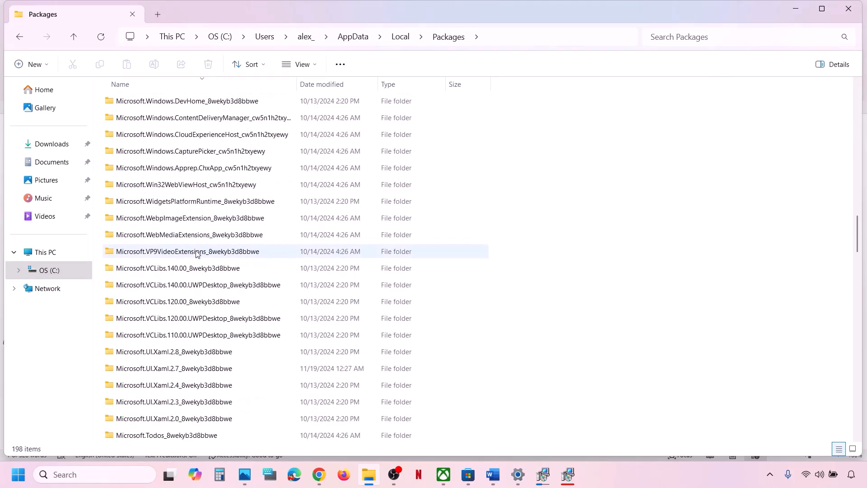
scroll(196, 254, "down", 3)
scroll(197, 254, "down", 9)
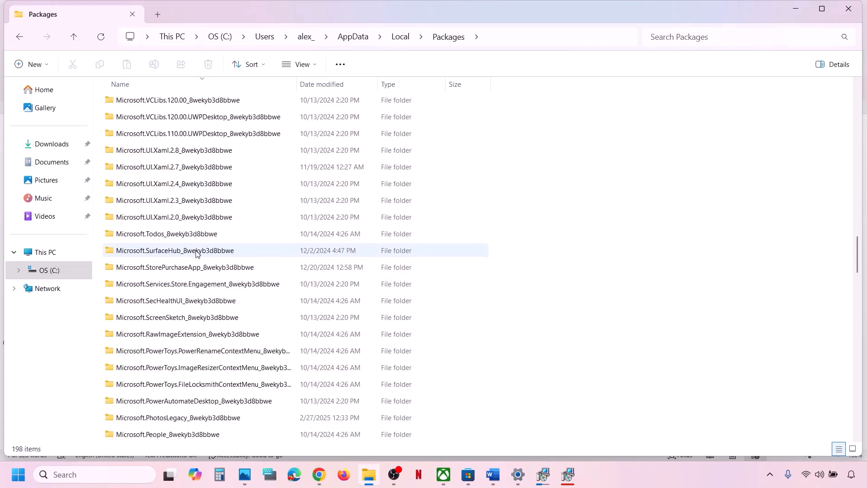
scroll(196, 254, "down", 15)
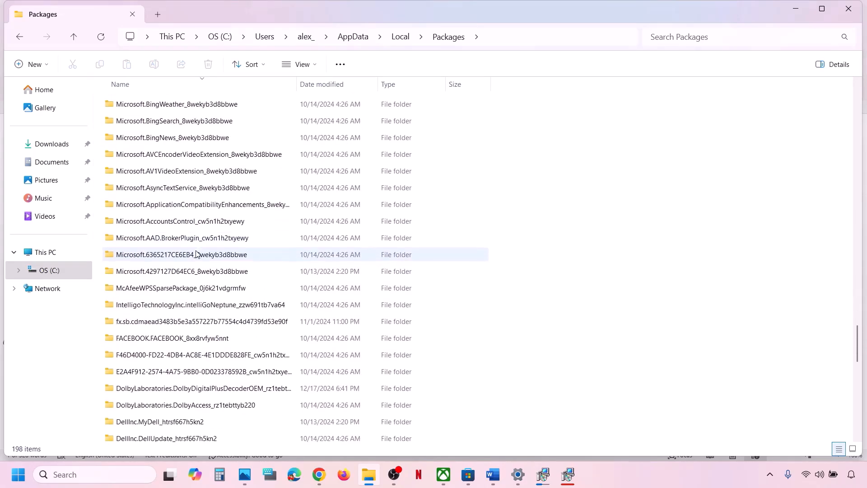
scroll(202, 355, "up", 4)
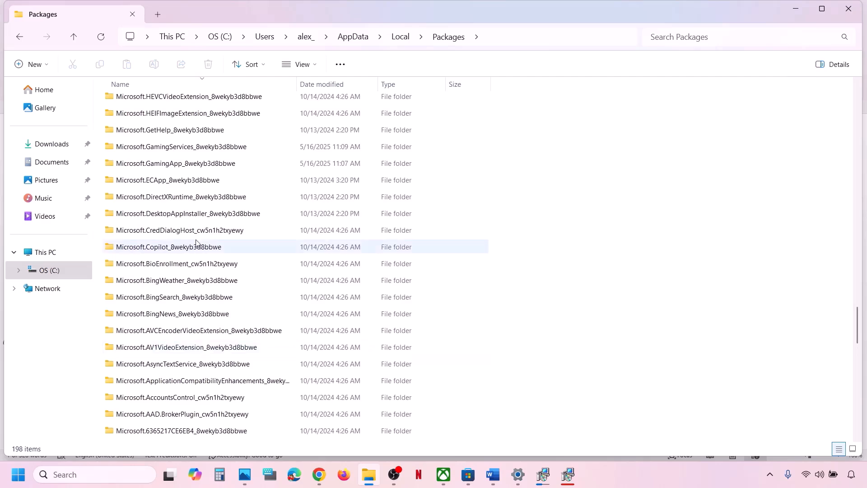
scroll(192, 218, "up", 4)
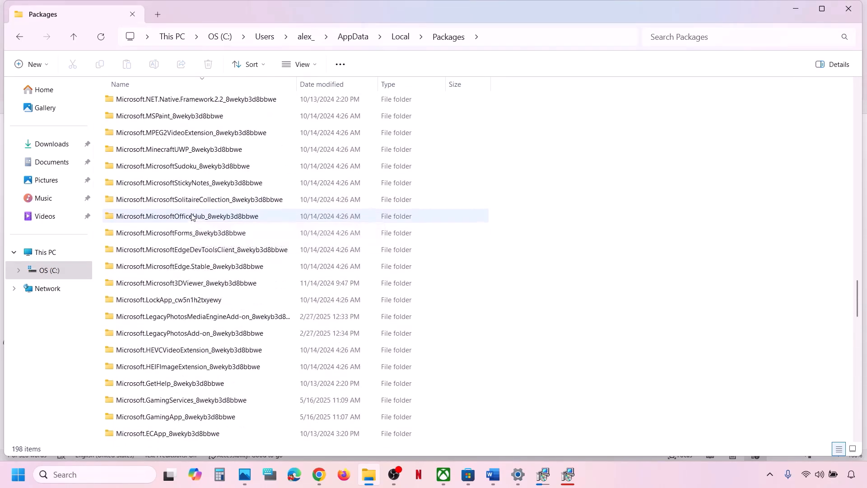
scroll(193, 218, "down", 3)
scroll(193, 217, "down", 15)
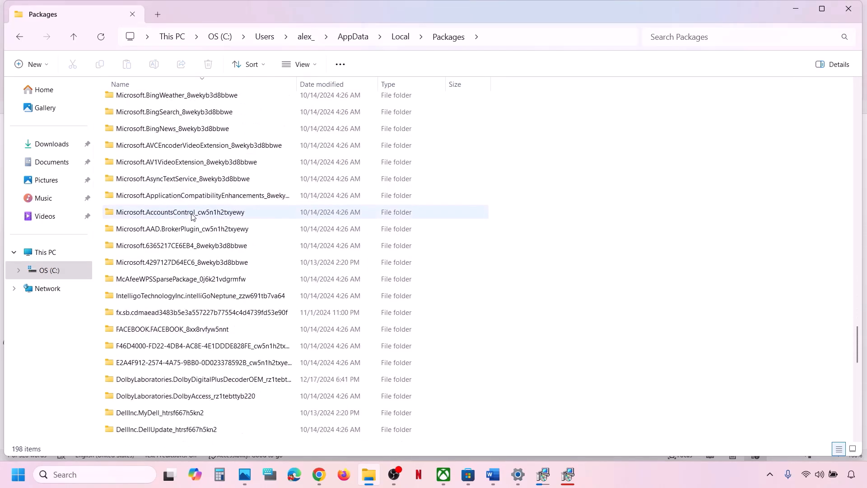
scroll(191, 217, "down", 1)
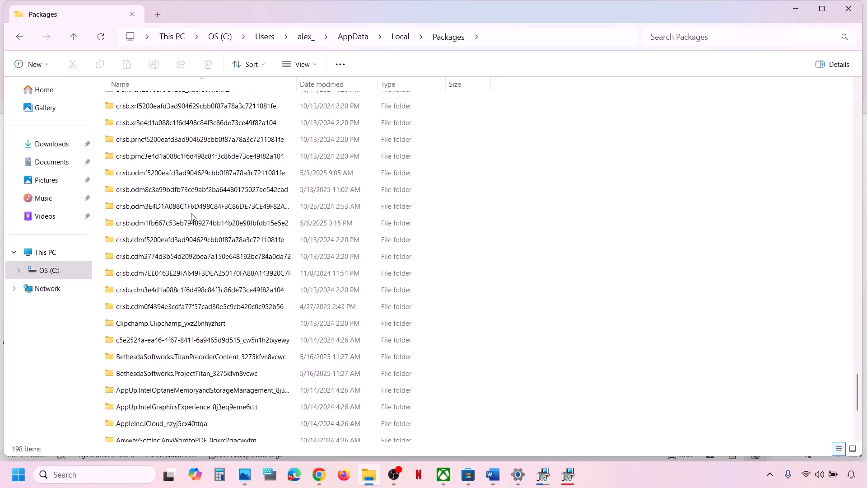
scroll(194, 181, "up", 3)
left_click(201, 84)
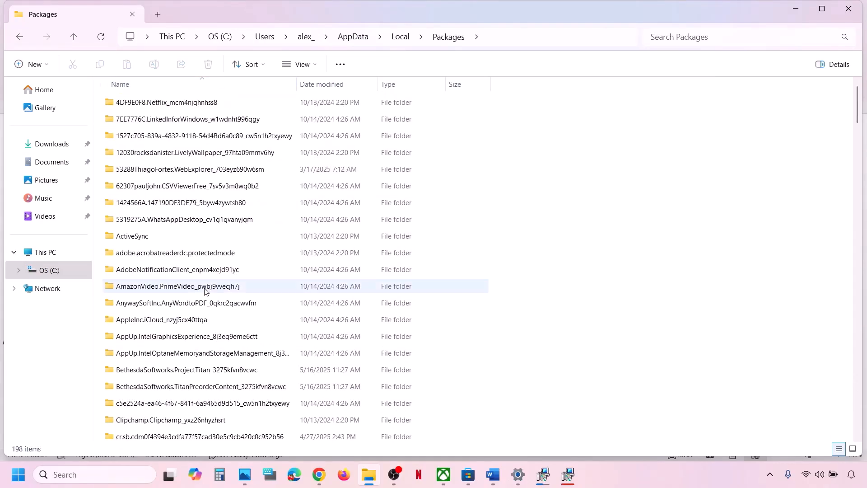
scroll(205, 289, "down", 15)
scroll(205, 291, "down", 10)
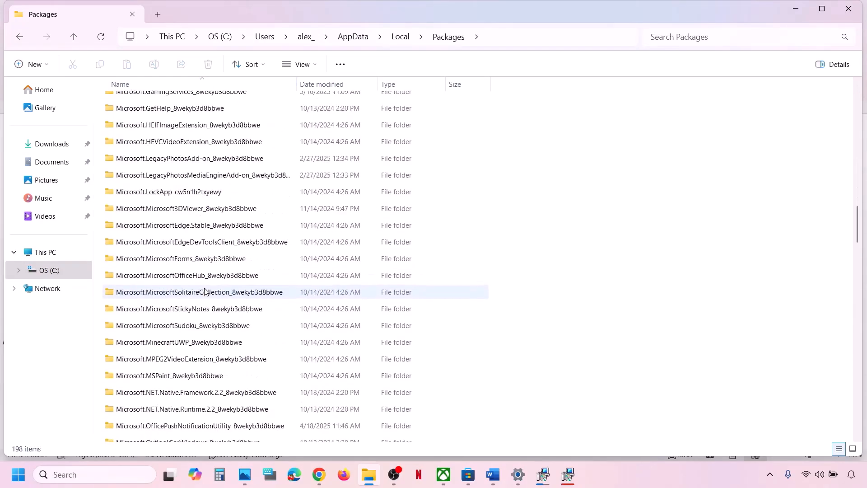
scroll(205, 291, "down", 12)
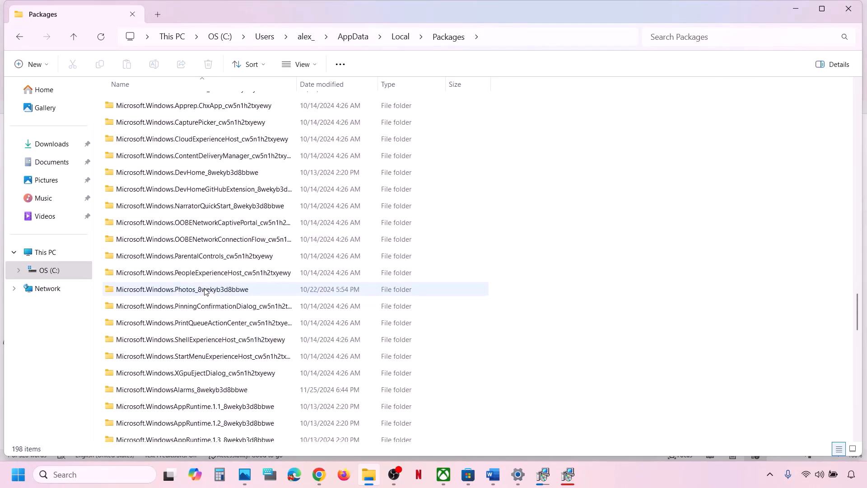
scroll(205, 291, "down", 3)
scroll(205, 291, "down", 4)
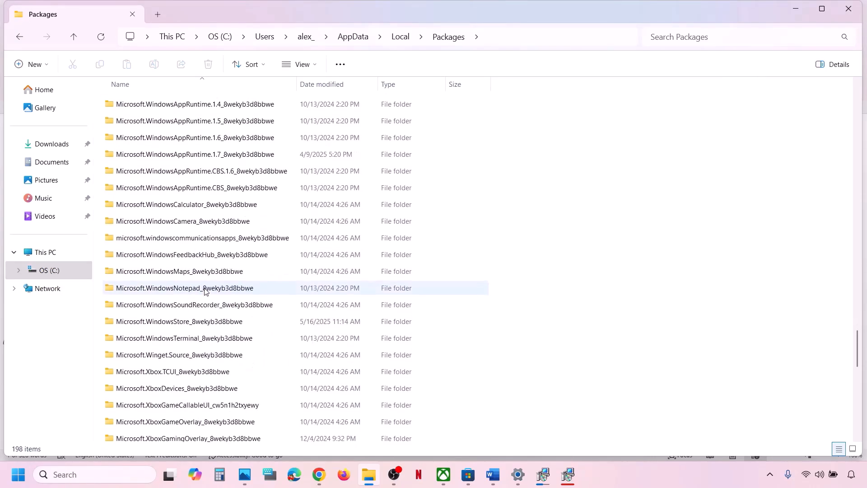
Open the Microsoft.WindowsStore_8wekyb3d8bbwe folder and delete its LocalCache folder.
left_click(186, 325)
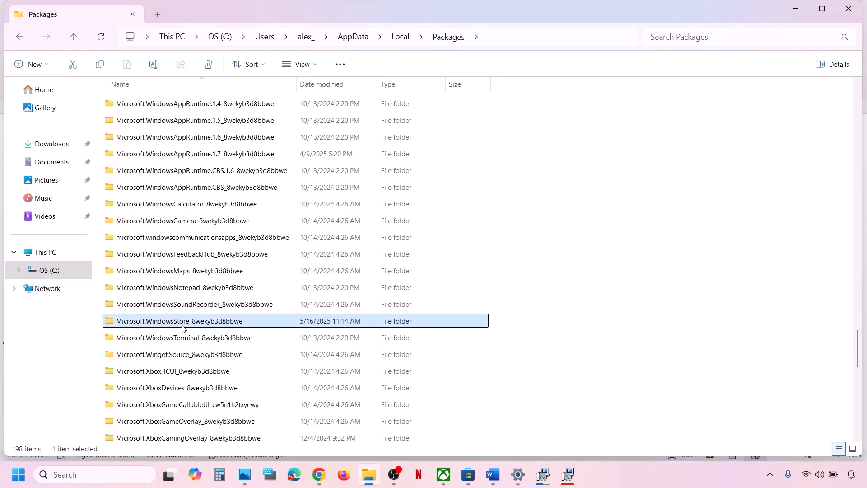
double_click(230, 321)
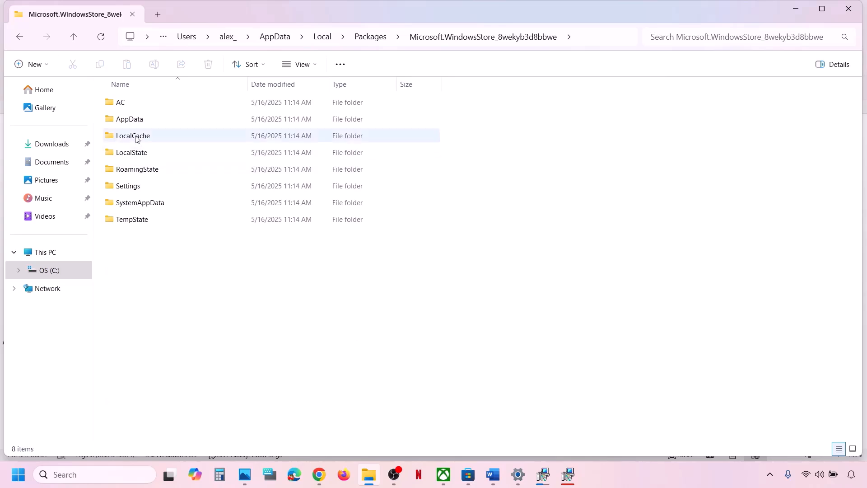
left_click(142, 137)
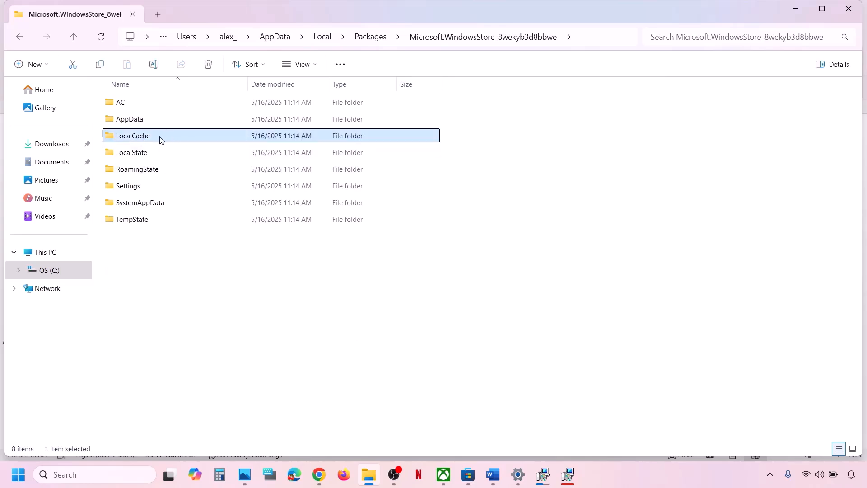
right_click(160, 140)
left_click(286, 136)
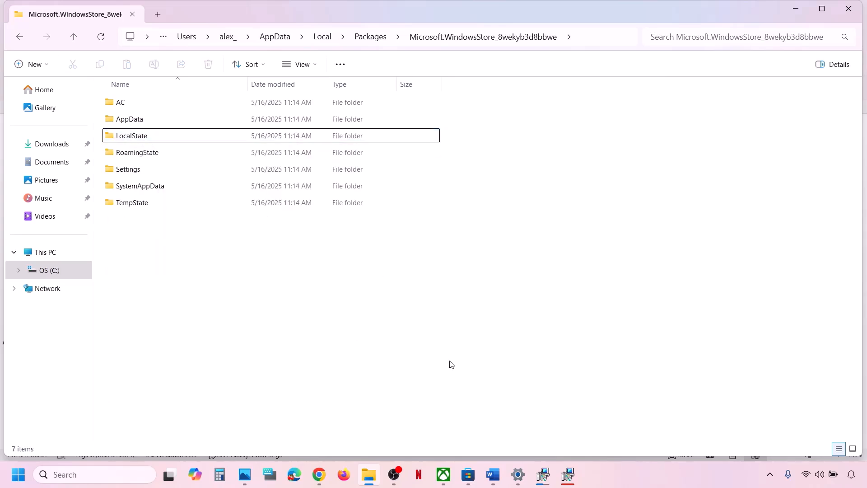
Review the Word checklist, highlight the next instruction, and bring up Microsoft Store.
left_click(450, 475)
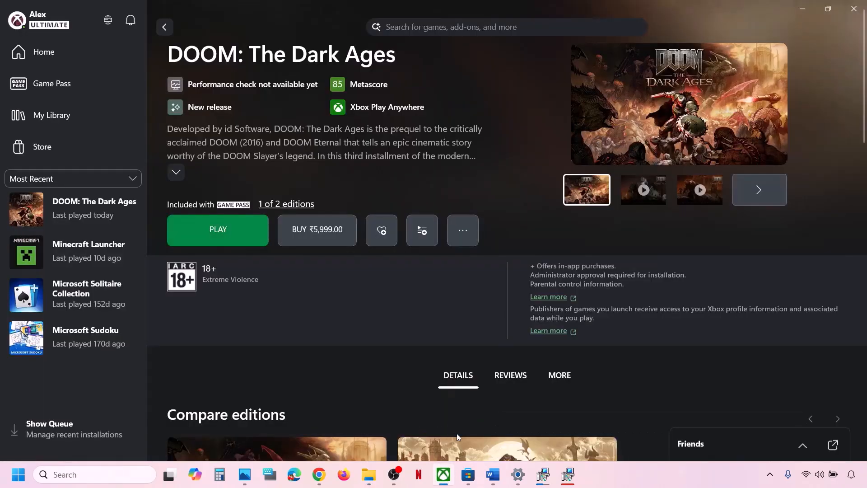
left_click(496, 474)
scroll(300, 296, "down", 3)
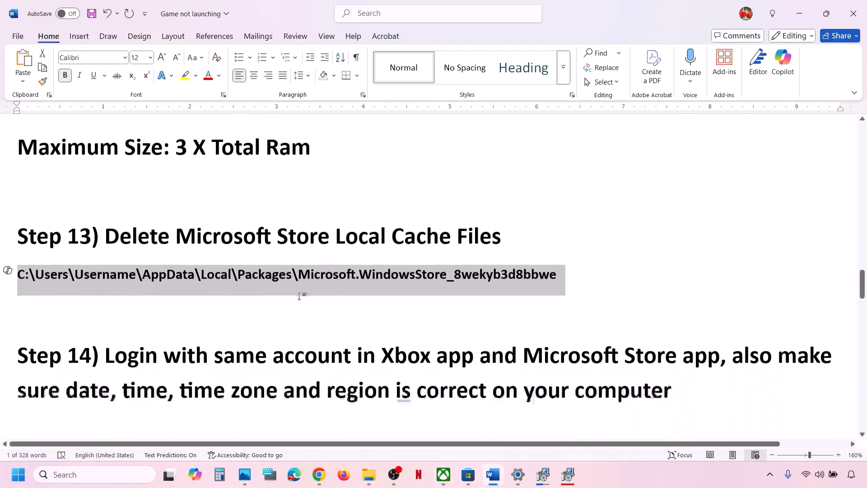
scroll(161, 301, "up", 1)
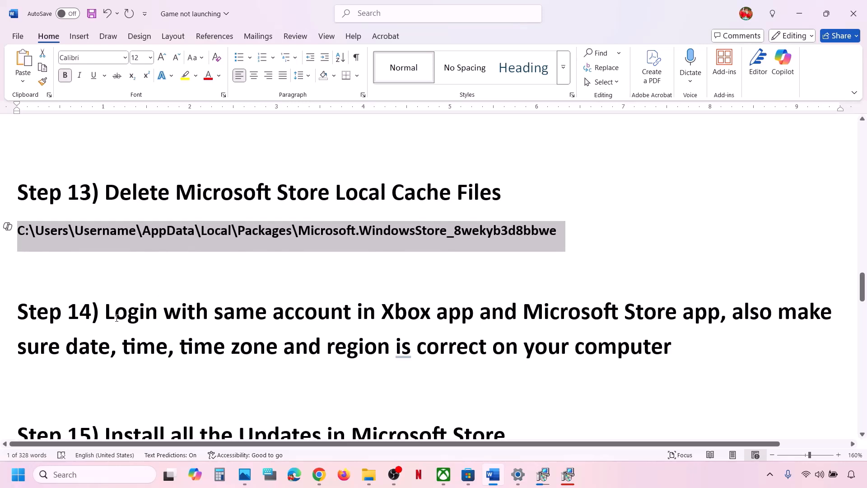
left_click_drag(106, 312, 682, 303)
left_click(468, 474)
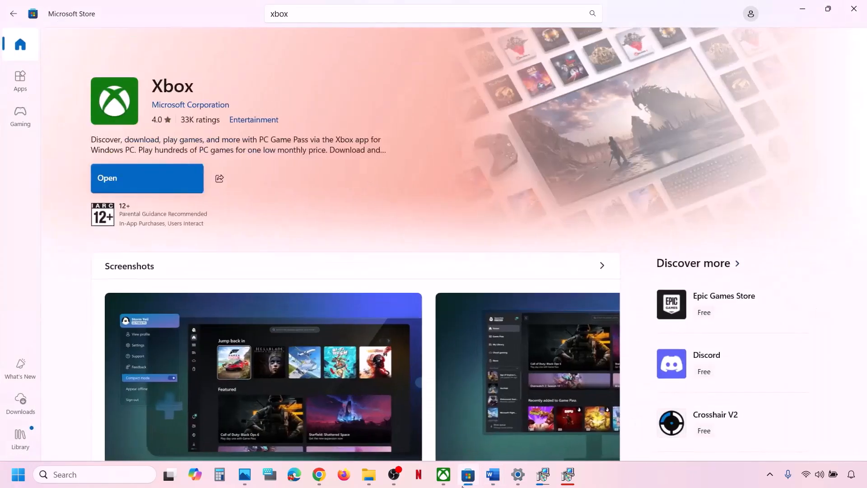
Sign in to Microsoft Store with the second Microsoft account using the account PIN.
left_click(750, 14)
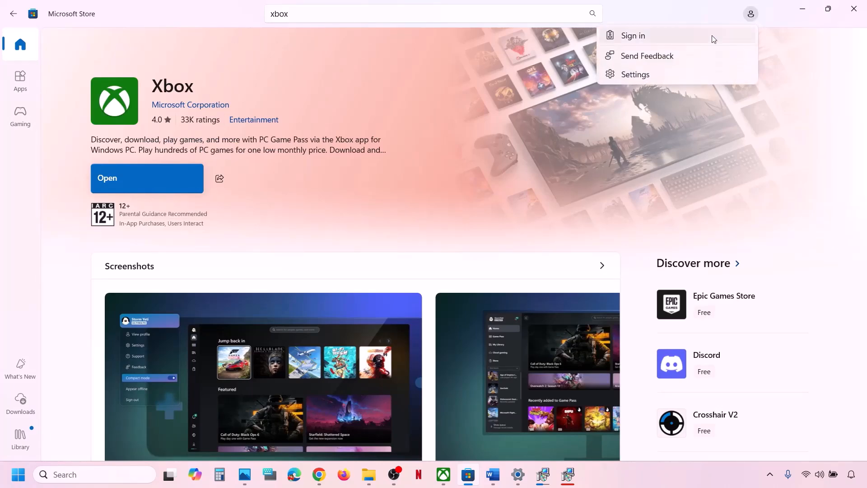
left_click(677, 36)
left_click(429, 198)
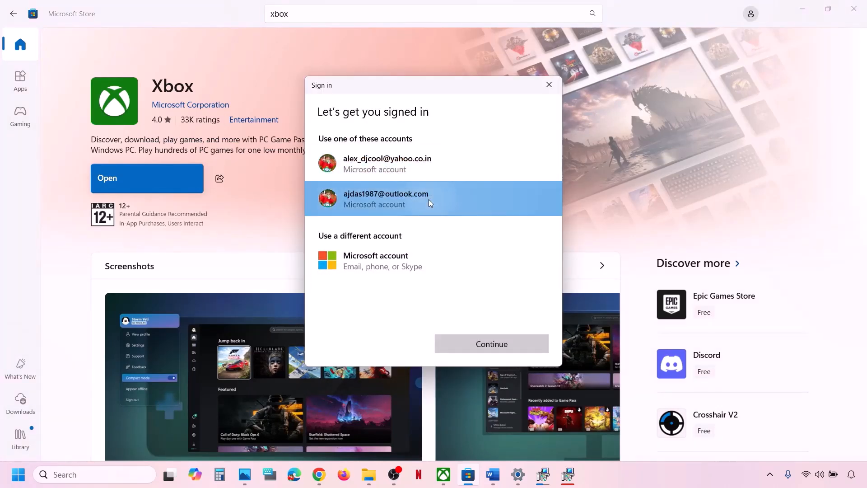
left_click(492, 343)
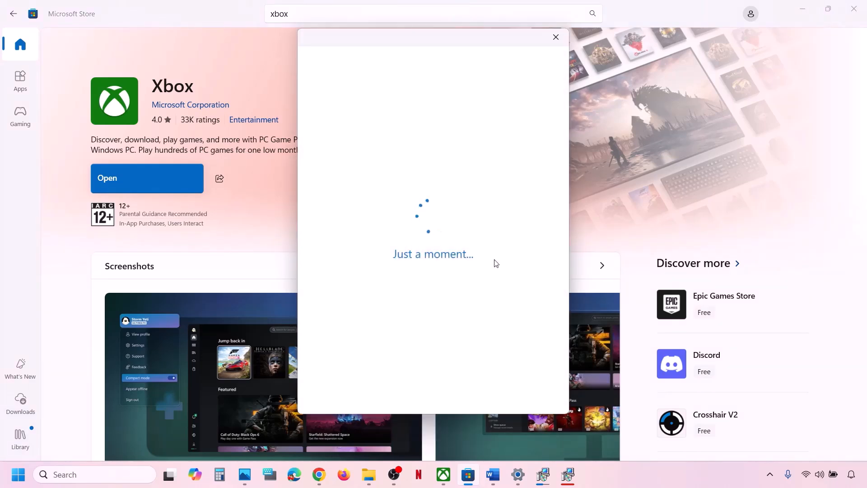
type("●●●●")
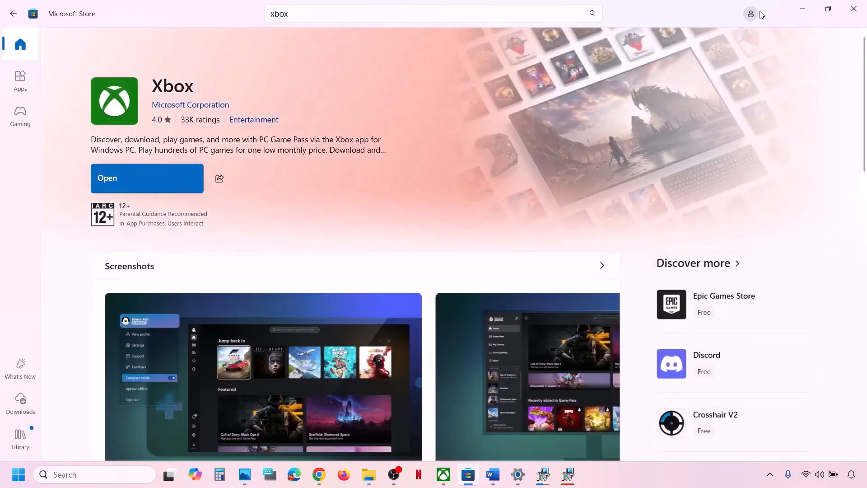
left_click(15, 54)
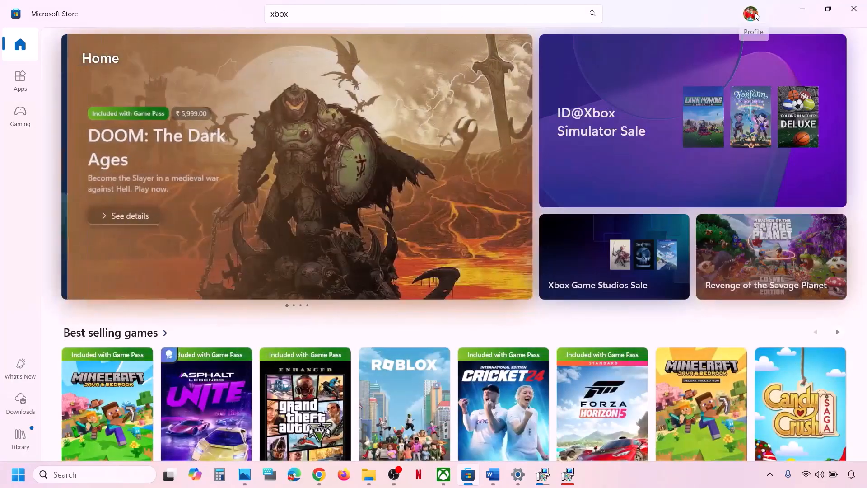
Sign out of Microsoft Store and sign back in with the second Microsoft account.
left_click(750, 14)
left_click(632, 64)
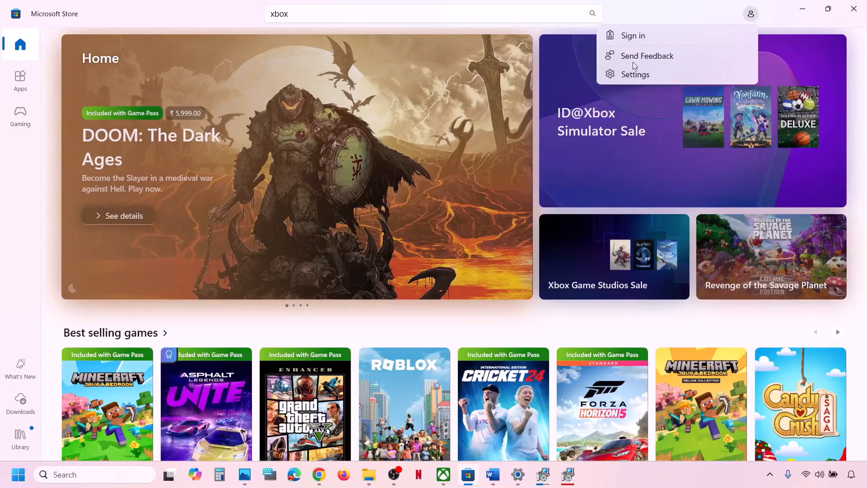
left_click(624, 39)
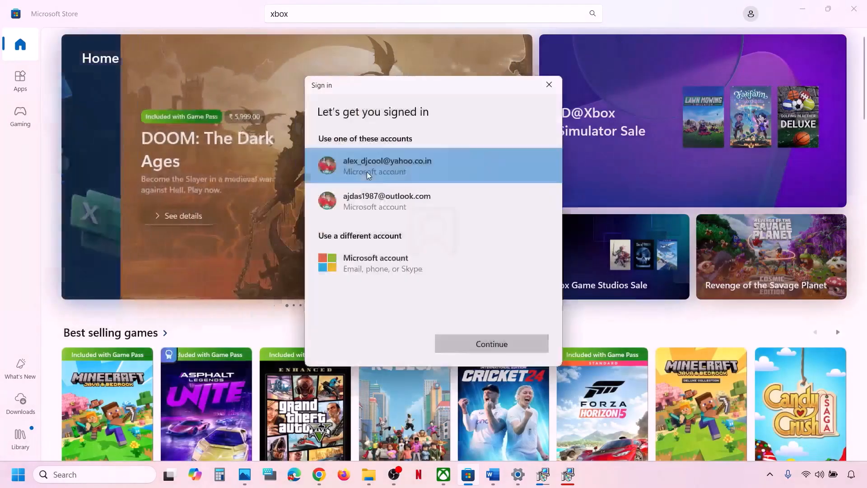
left_click(375, 193)
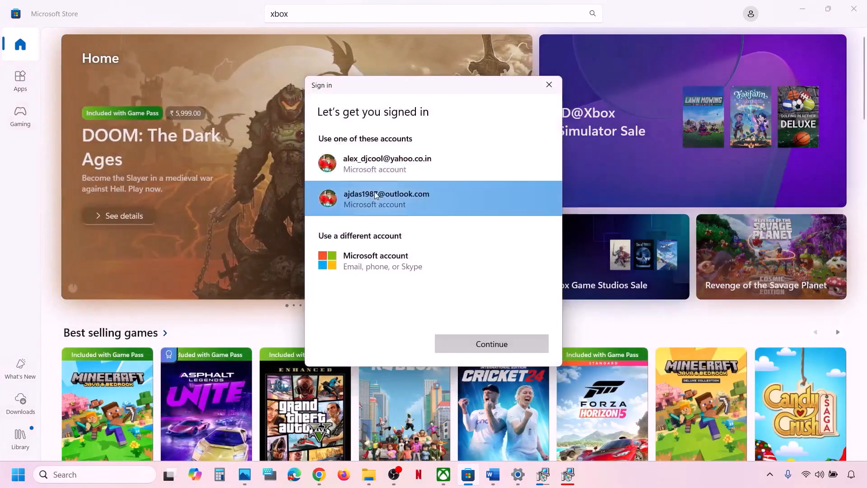
left_click(527, 349)
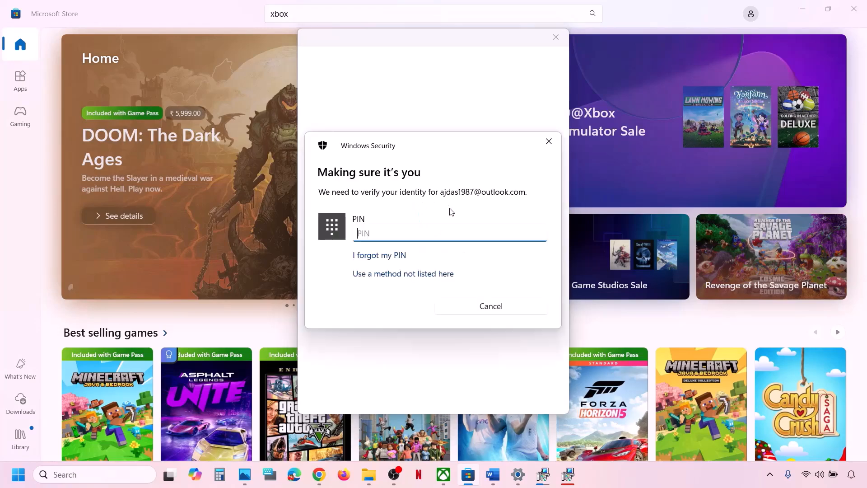
Sign out of the Xbox app from its profile menu.
type("0")
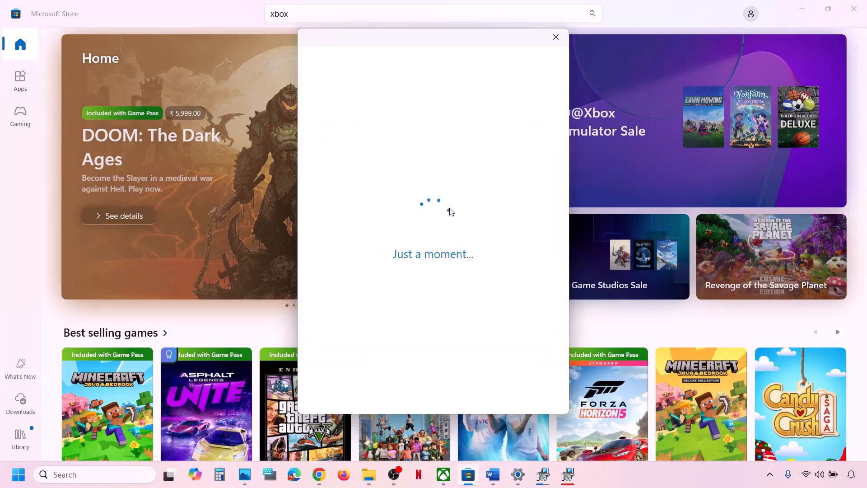
left_click(444, 475)
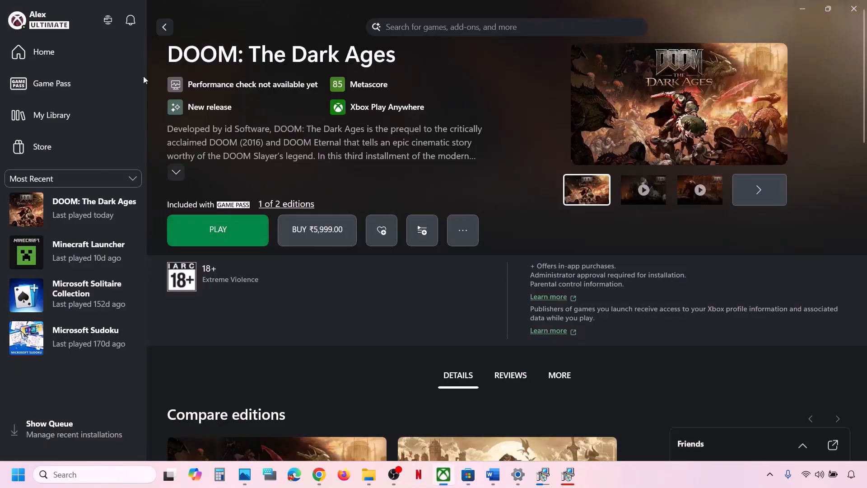
left_click(59, 30)
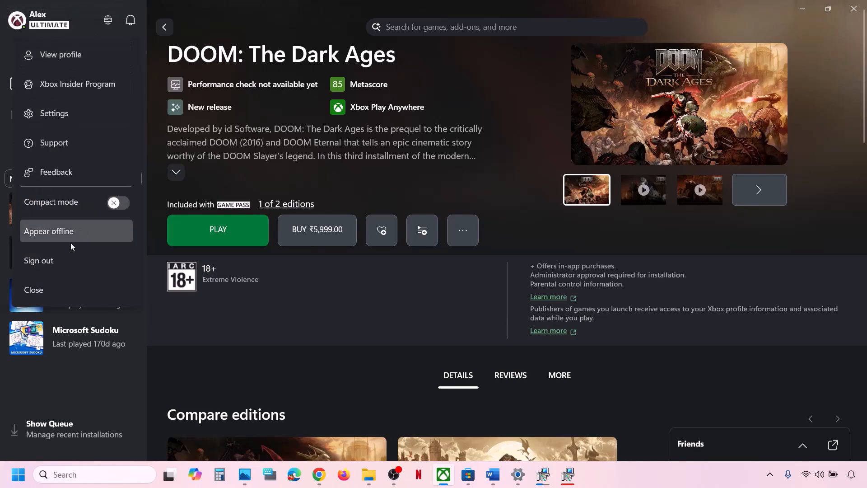
left_click(58, 258)
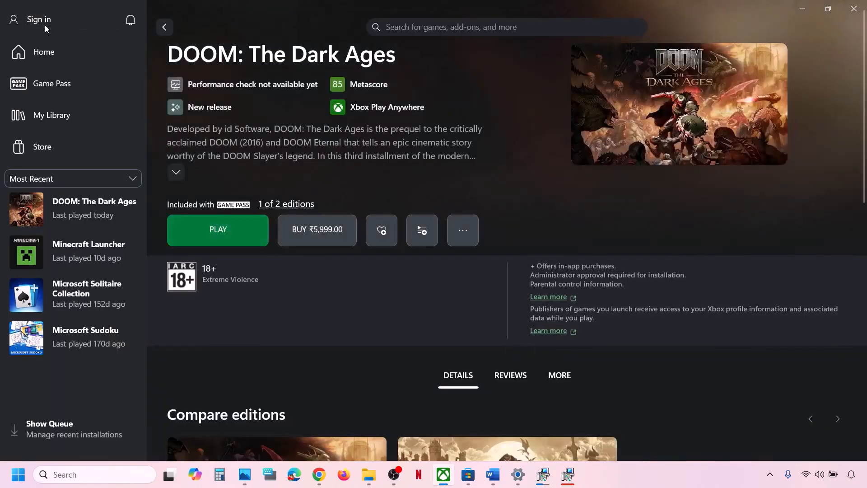
Sign back in to the Xbox app with the second Microsoft account, finishing at 'Welcome back!'.
left_click(44, 25)
left_click(48, 202)
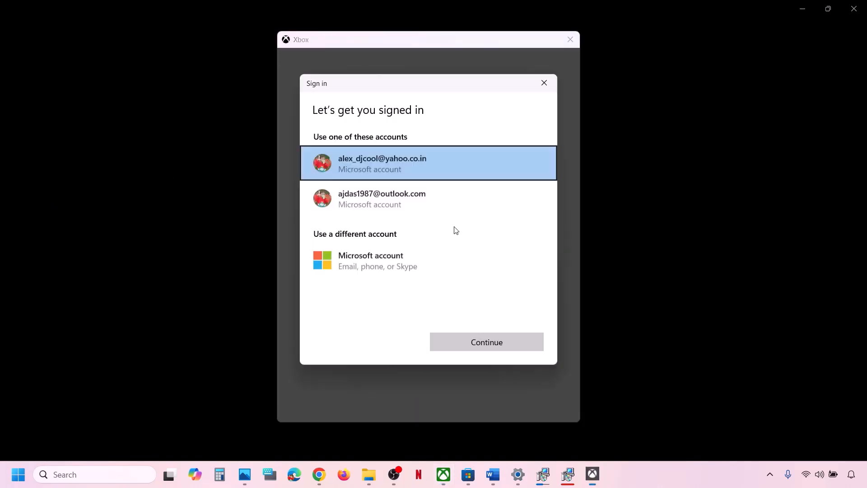
left_click(372, 203)
left_click(522, 351)
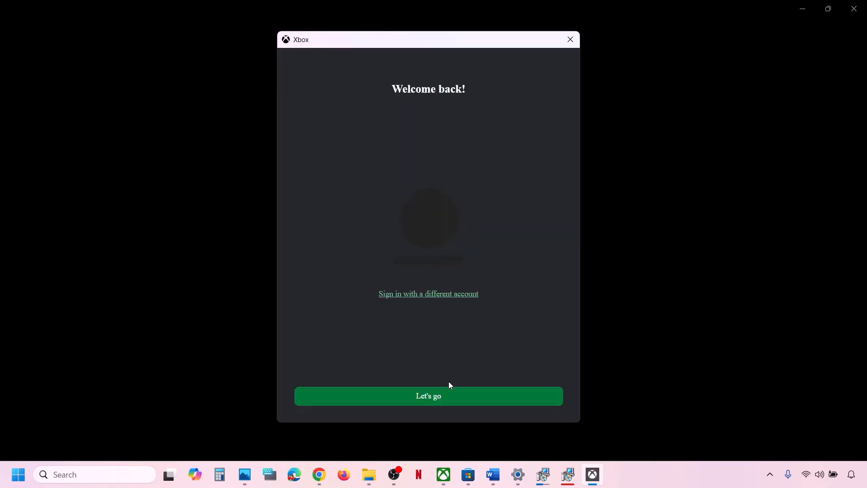
left_click(429, 400)
left_click(494, 477)
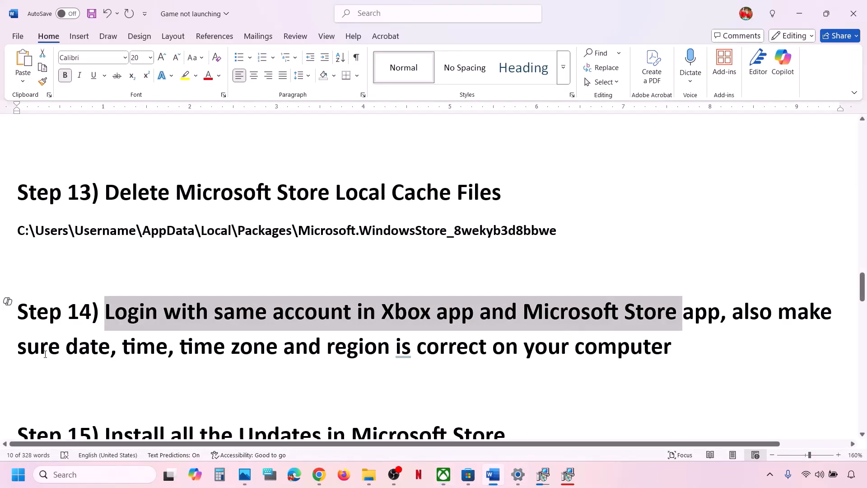
Following checklist step 14, toggle Date & time's automatic time off and on to resync at 11:31:56 AM.
left_click_drag(45, 355, 669, 359)
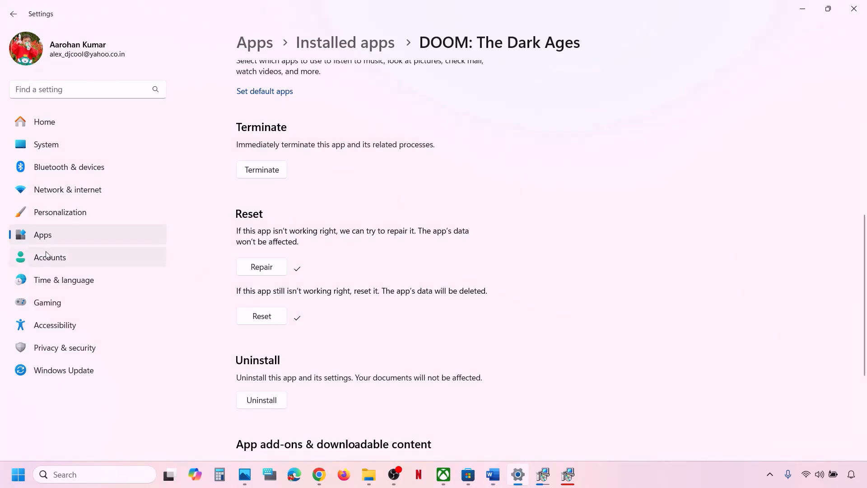
left_click(68, 280)
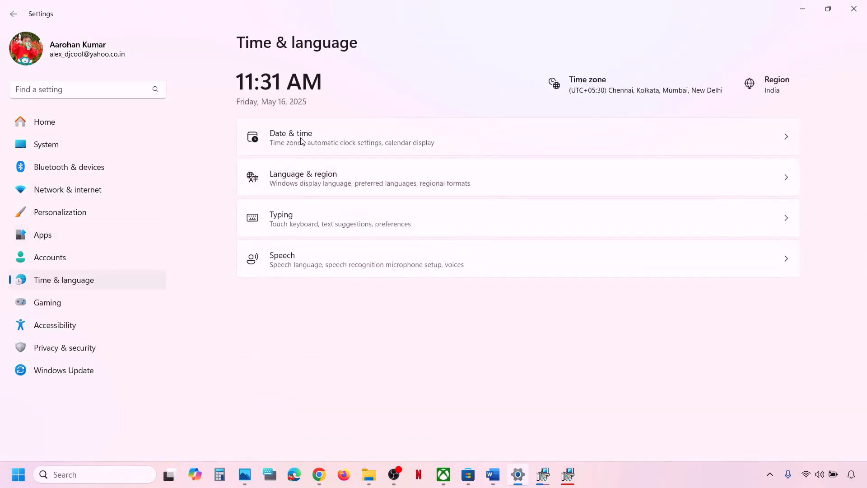
left_click(329, 144)
scroll(633, 220, "down", 1)
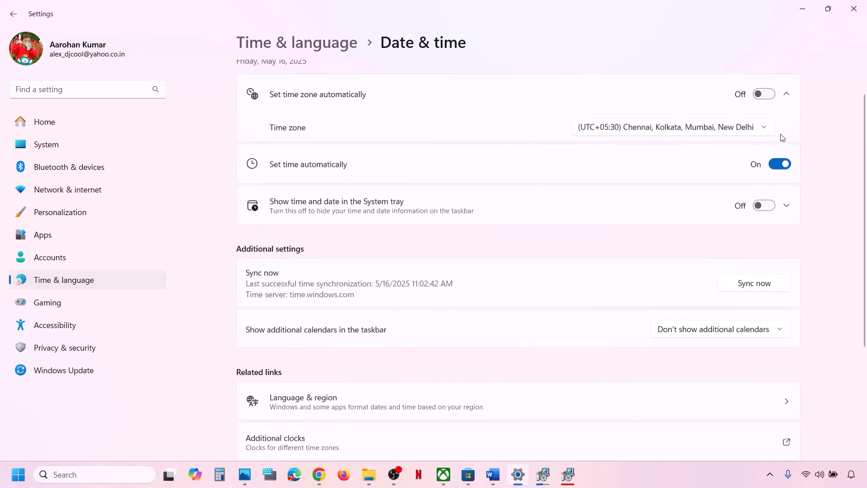
left_click(778, 164)
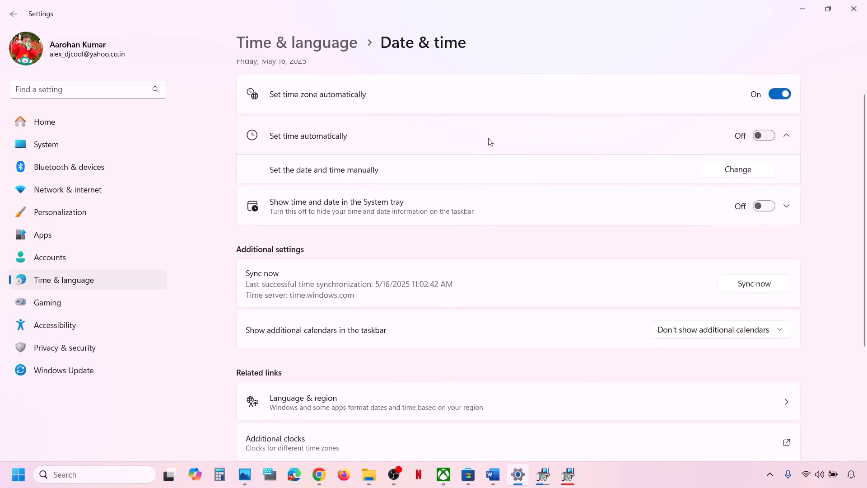
left_click(772, 137)
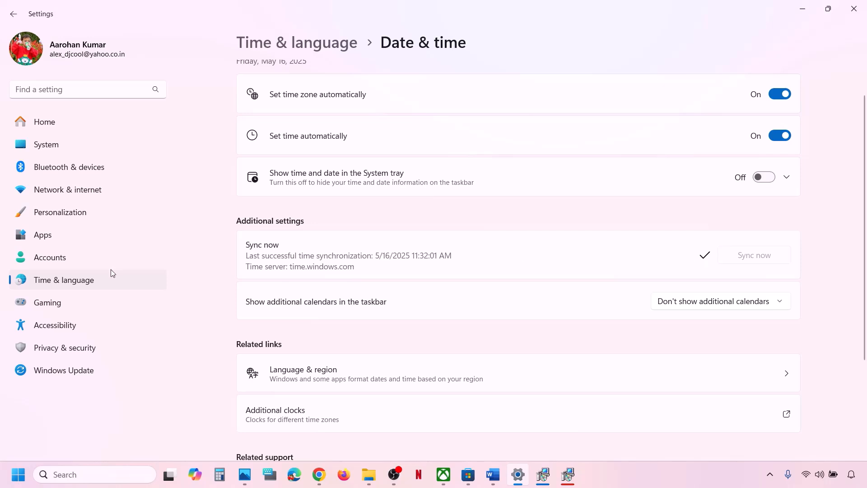
Confirm India as the country or region under Language & region, then close Settings.
left_click(100, 279)
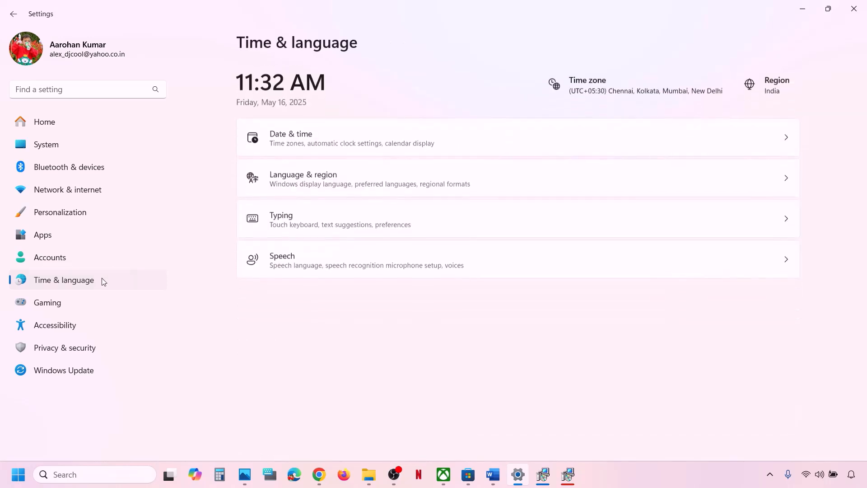
left_click(386, 176)
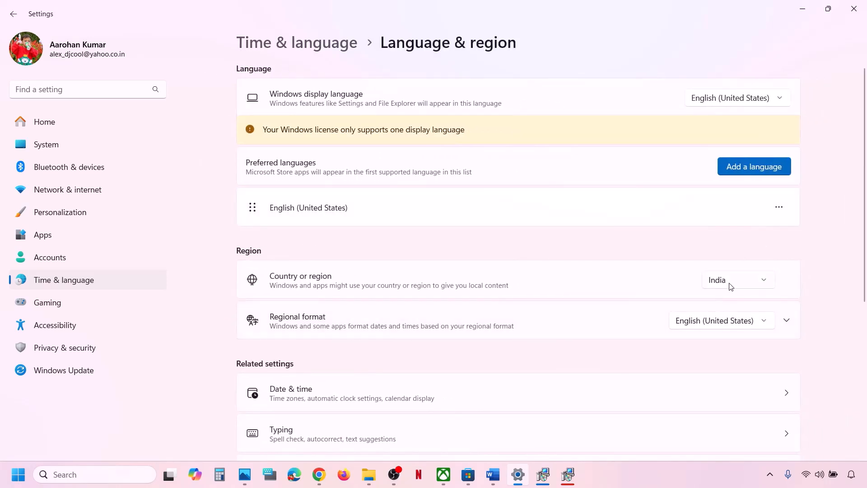
left_click(731, 286)
left_click(739, 281)
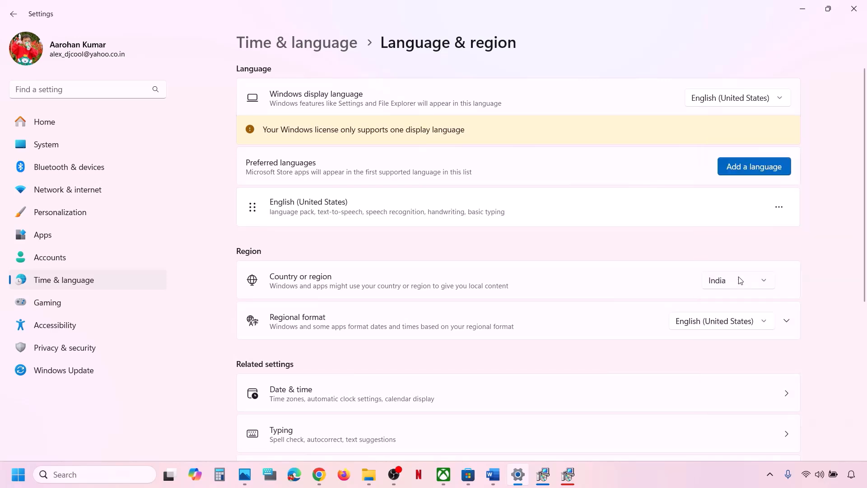
left_click(857, 17)
Run Microsoft Store's update check from Downloads, with DOOM: The Dark Ages listed among recent updates.
scroll(374, 285, "down", 3)
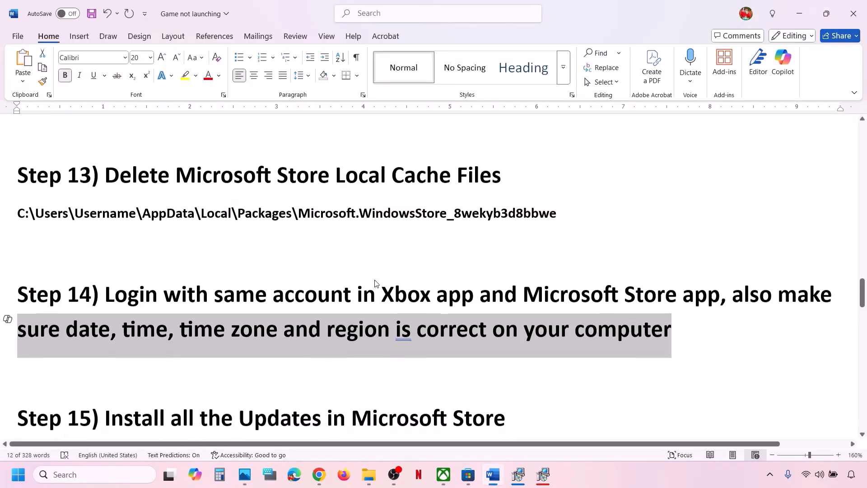
left_click_drag(105, 330, 544, 317)
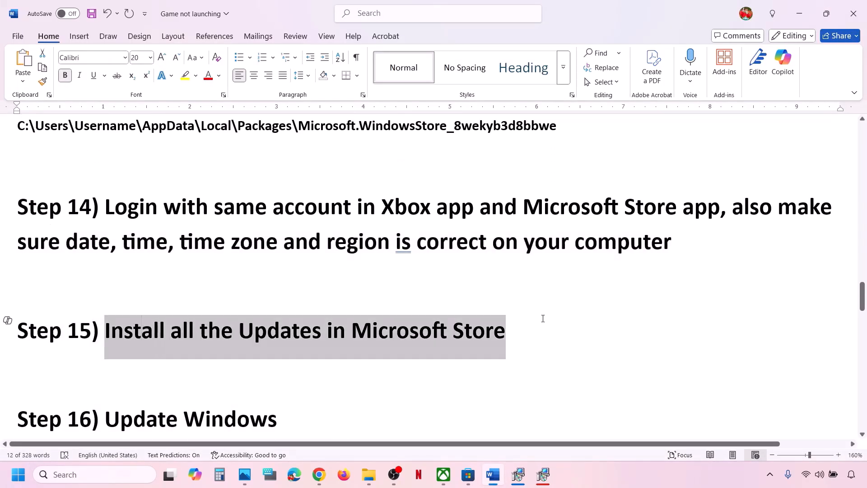
left_click(468, 474)
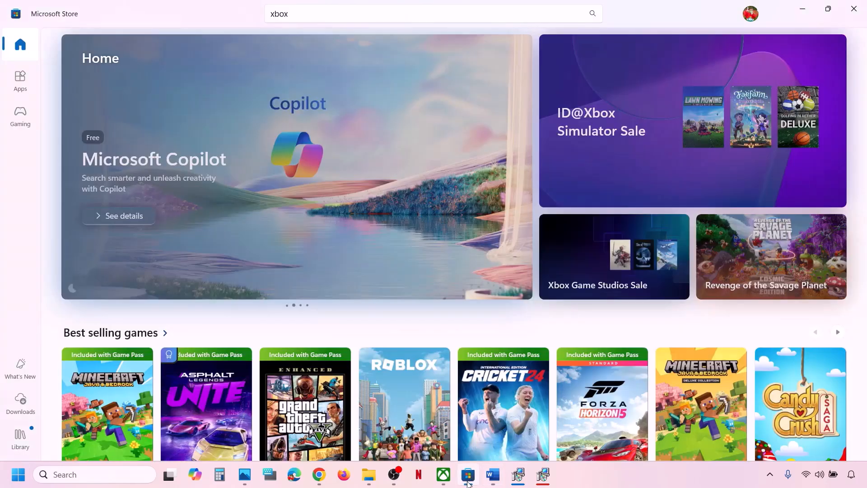
left_click(21, 405)
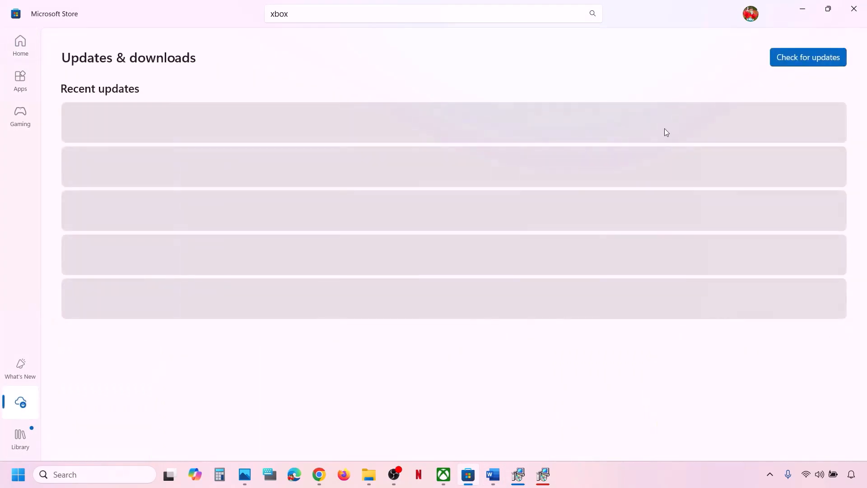
left_click(800, 60)
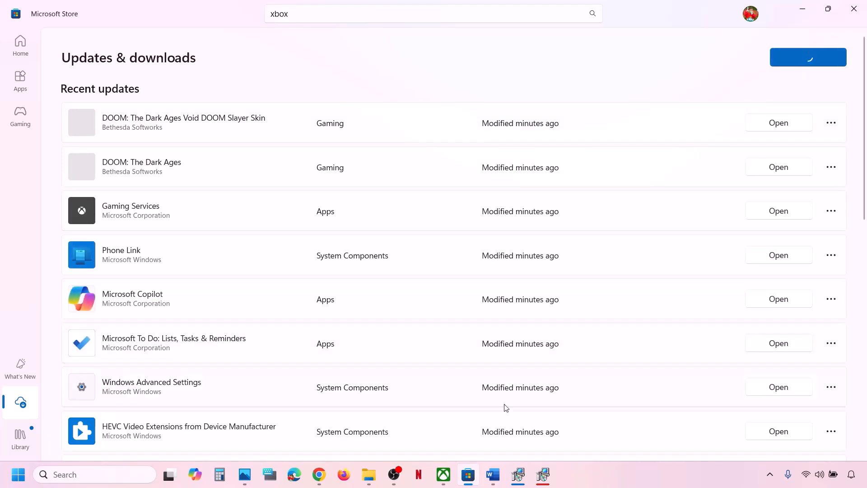
left_click(498, 472)
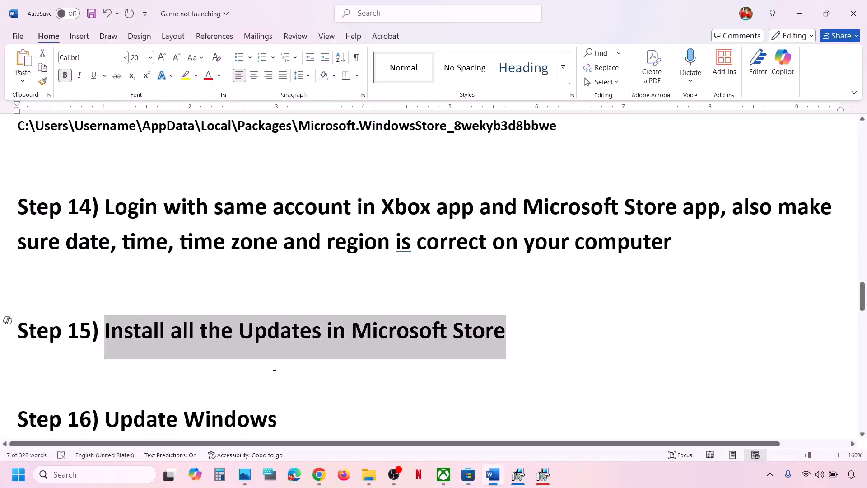
Check Windows Update, where the 2025-05 Cumulative Update is installing at 81%, and view power options.
scroll(275, 374, "down", 2)
left_click_drag(105, 350, 294, 344)
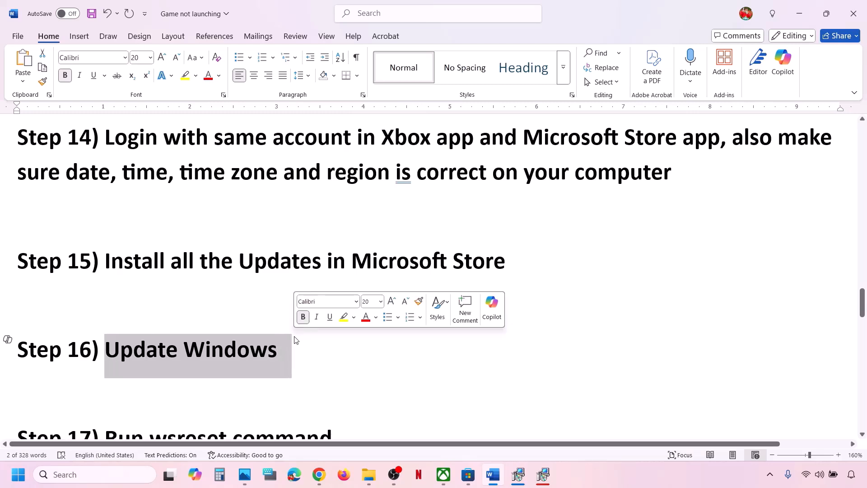
key("super+i")
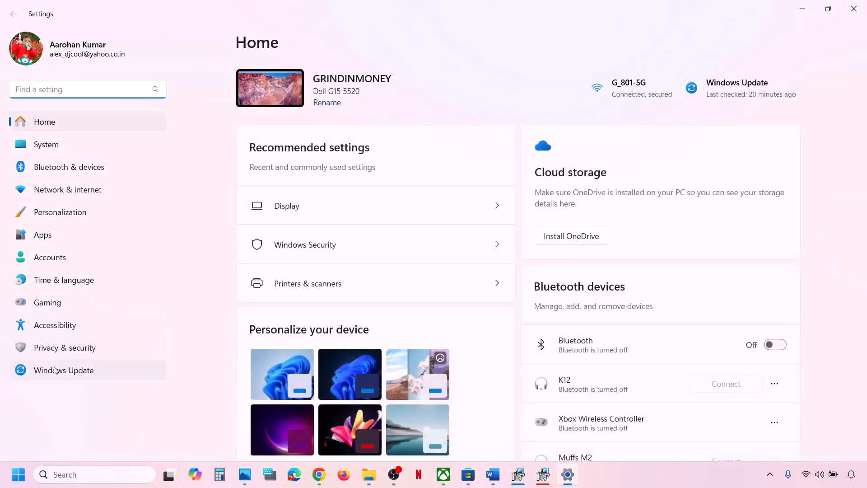
left_click(55, 370)
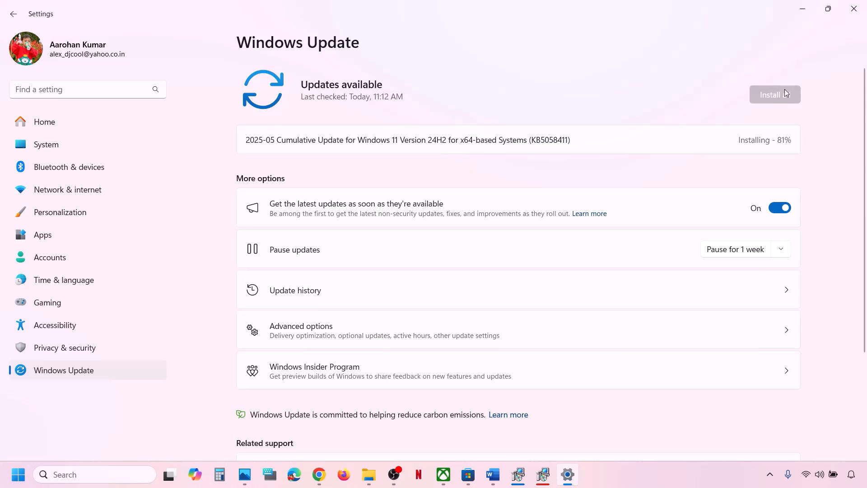
left_click_drag(505, 141, 594, 136)
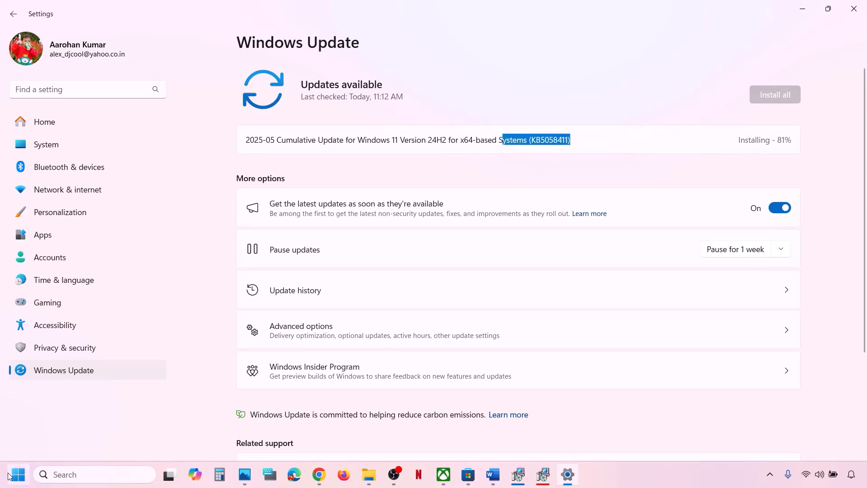
left_click(12, 478)
left_click(329, 436)
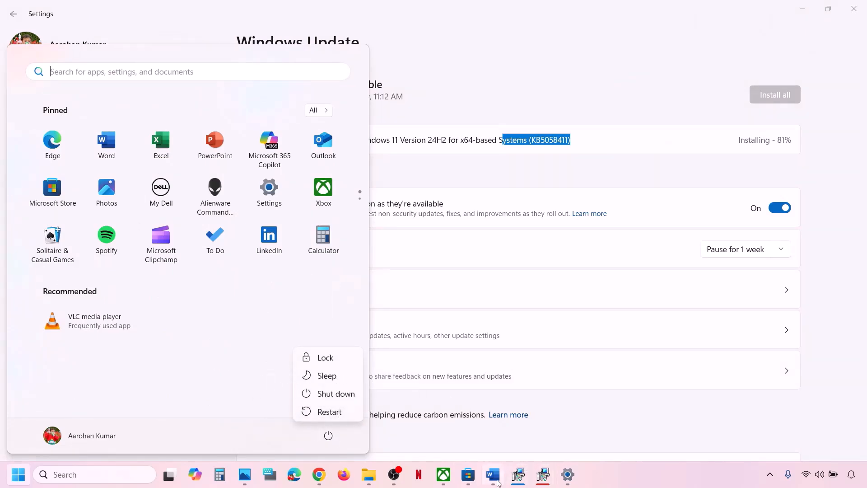
left_click(497, 482)
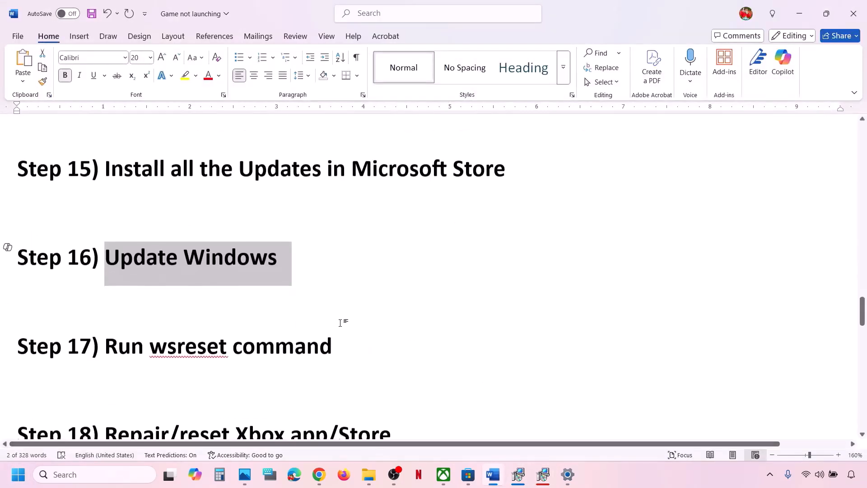
Run wsreset from Windows search to reset Microsoft Store, then minimize the reopened Store.
double_click(188, 346)
key("ctrl+c")
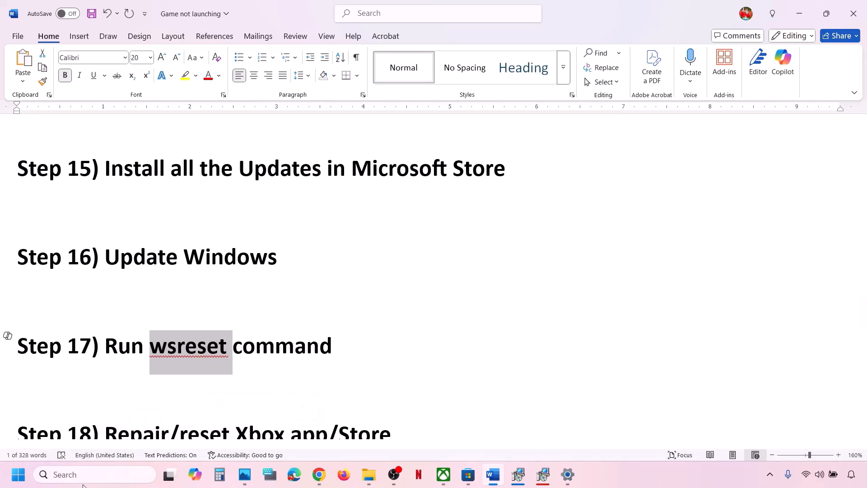
left_click(79, 475)
key("ctrl+v")
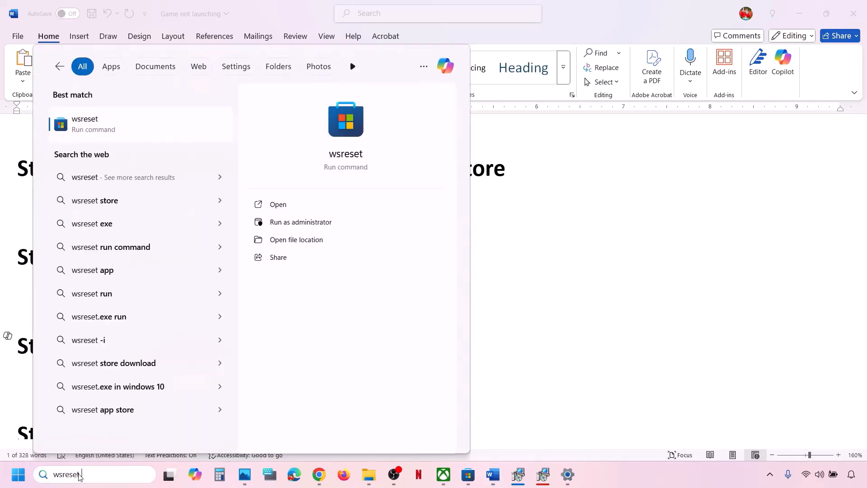
left_click(116, 131)
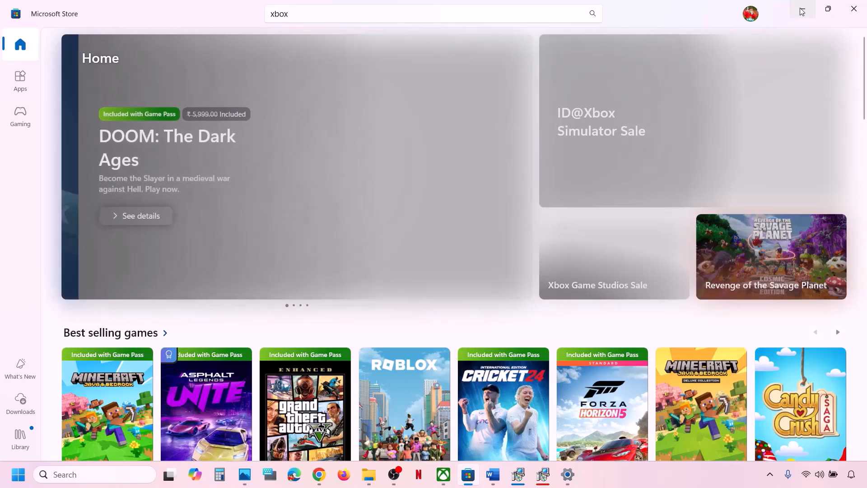
left_click(802, 9)
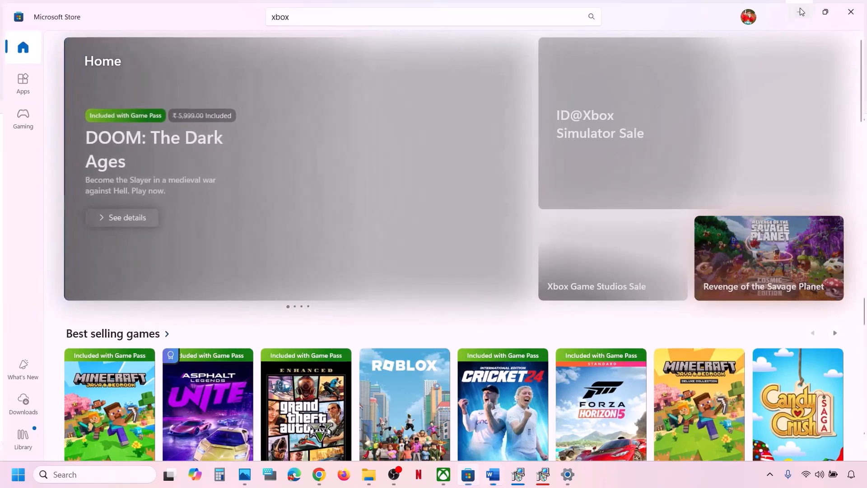
scroll(277, 318, "down", 2)
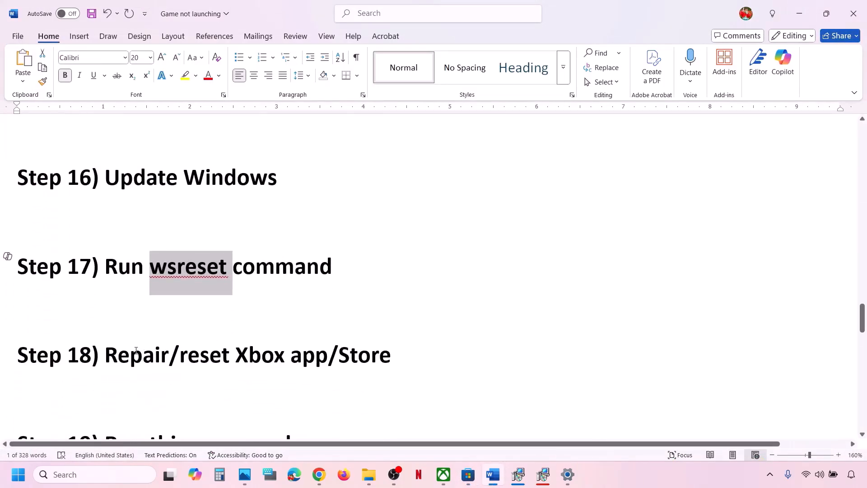
left_click_drag(135, 351, 430, 341)
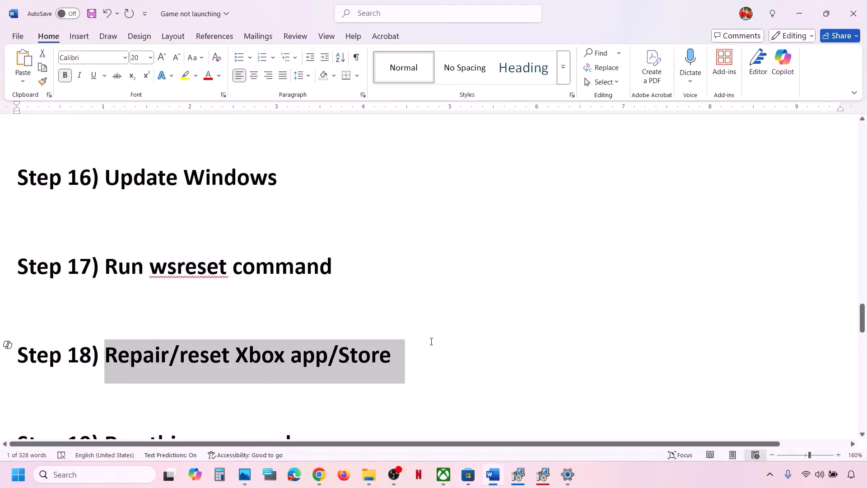
Repair the Xbox app from its App settings page, then reset it and confirm deleting its data.
left_click(106, 475)
type("xbox")
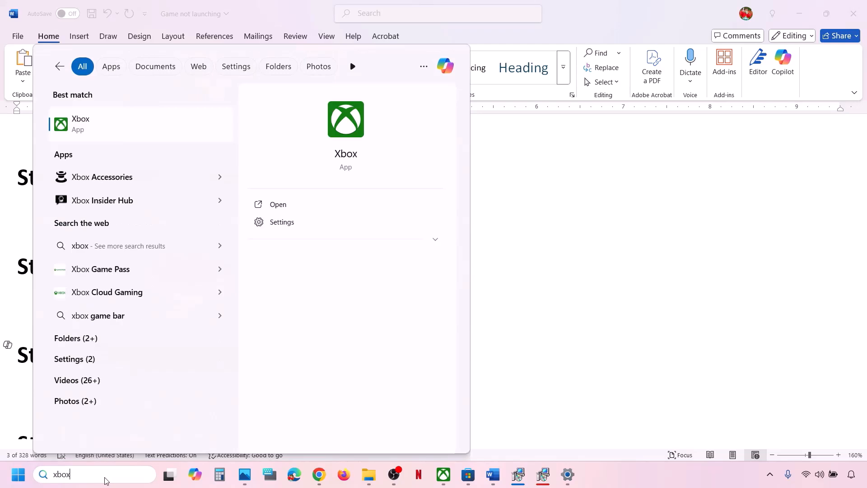
right_click(106, 127)
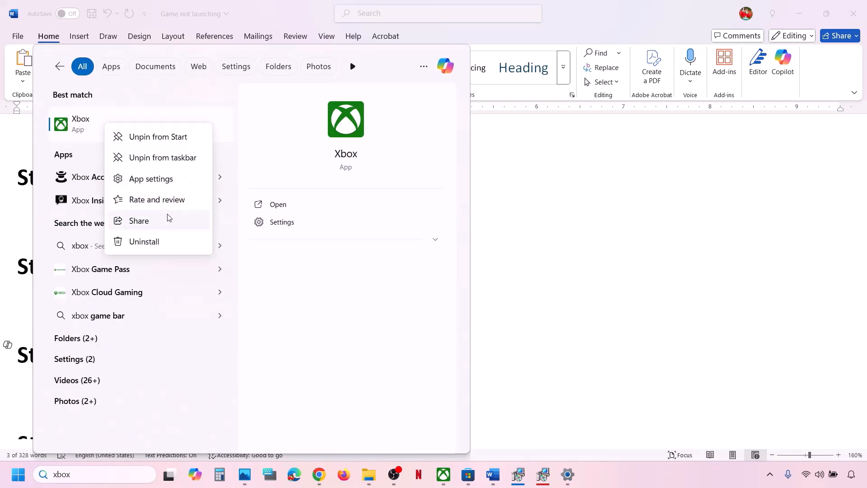
left_click(146, 180)
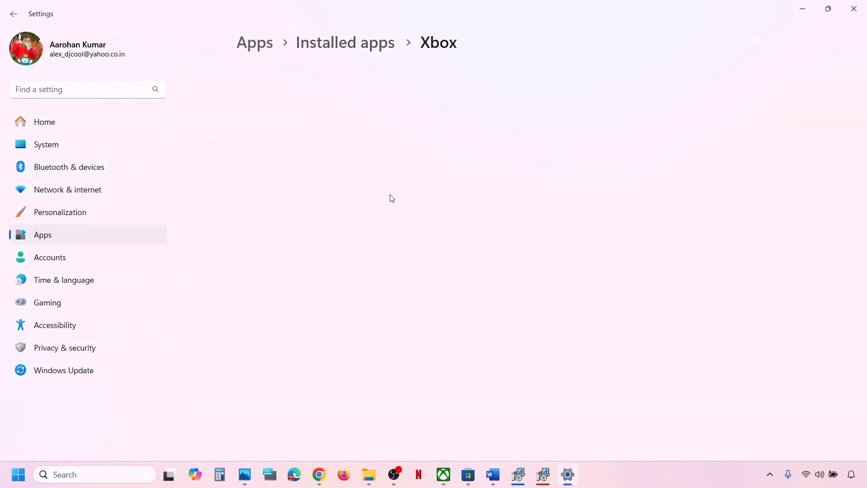
scroll(392, 199, "down", 10)
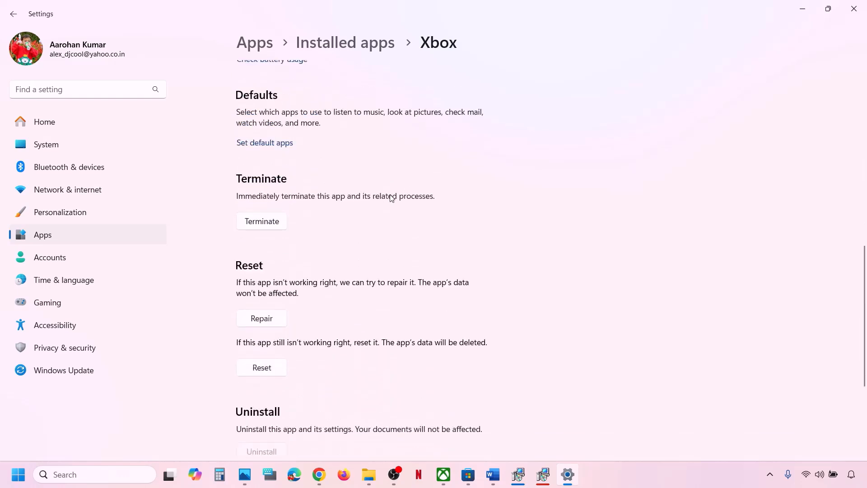
left_click(256, 298)
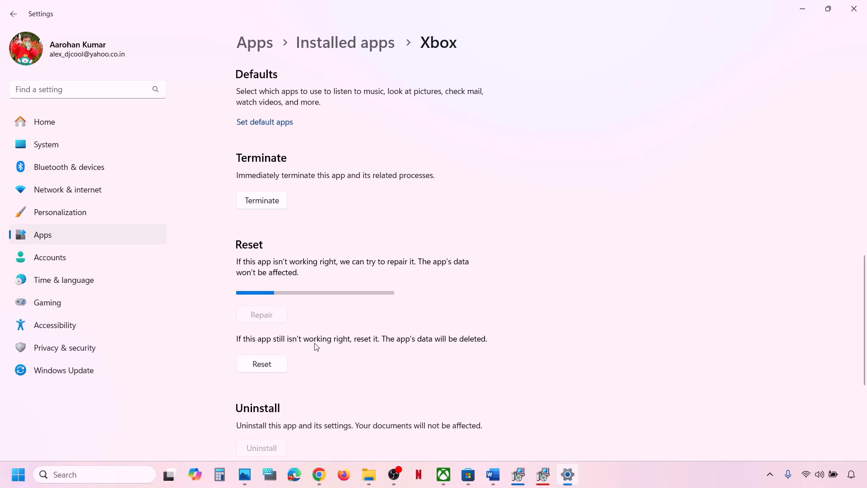
left_click(274, 352)
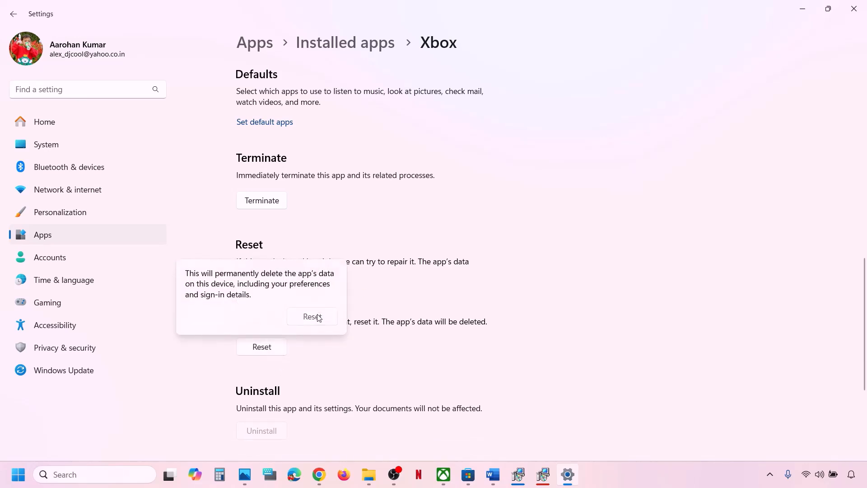
left_click(313, 317)
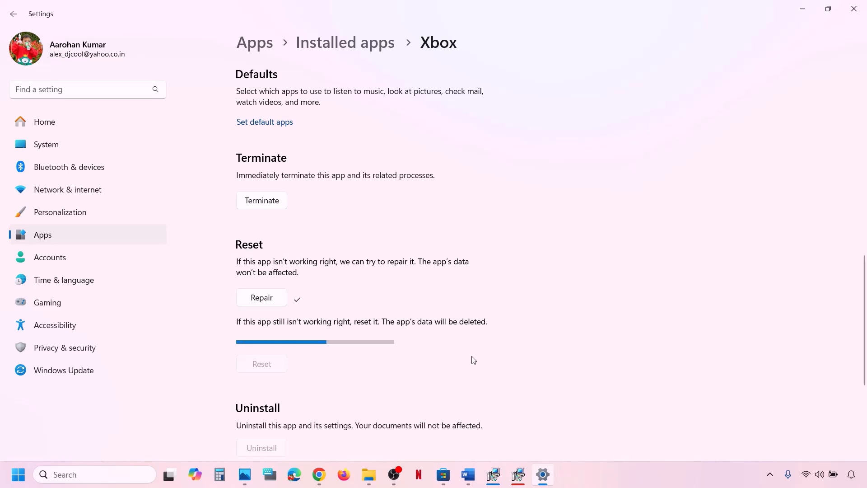
Launch the Xbox app from Windows search.
left_click(114, 473)
type("xbox")
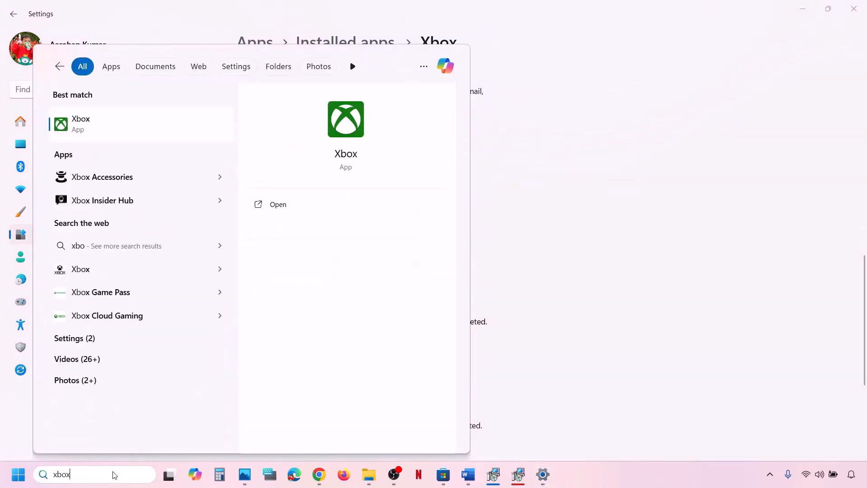
key("Return")
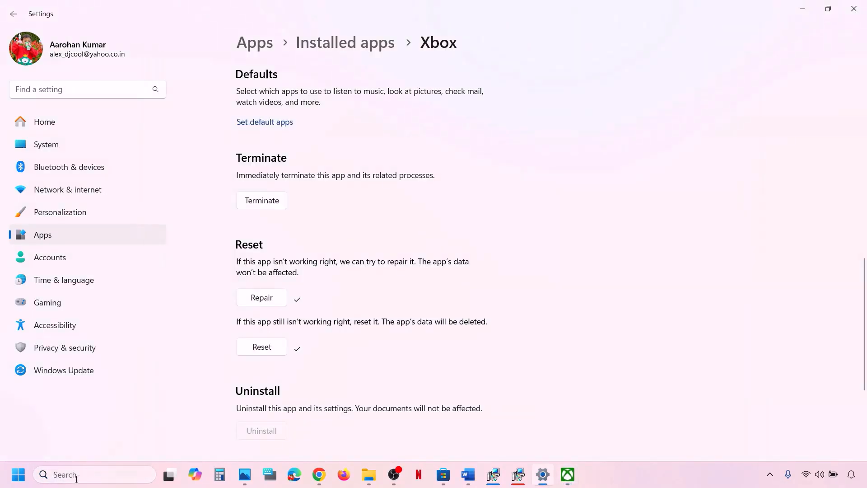
Repair Microsoft Store from its App settings, then reset it and confirm deleting its data.
left_click(73, 474)
type("store")
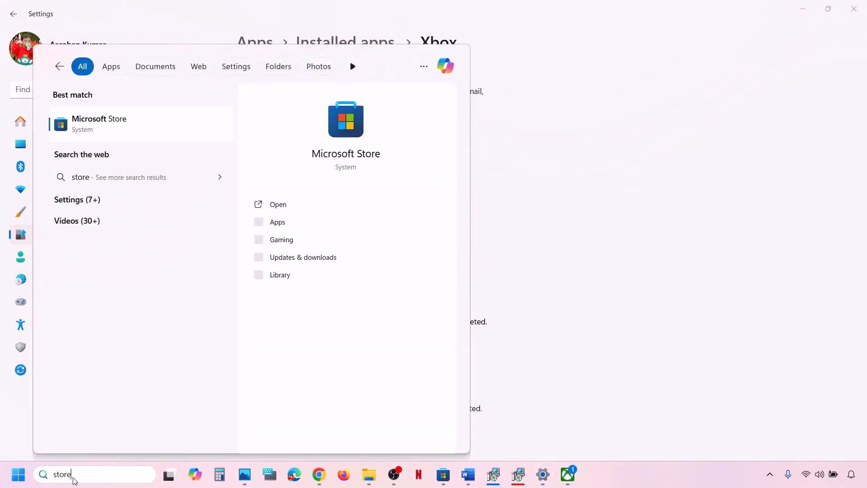
right_click(102, 137)
left_click(145, 188)
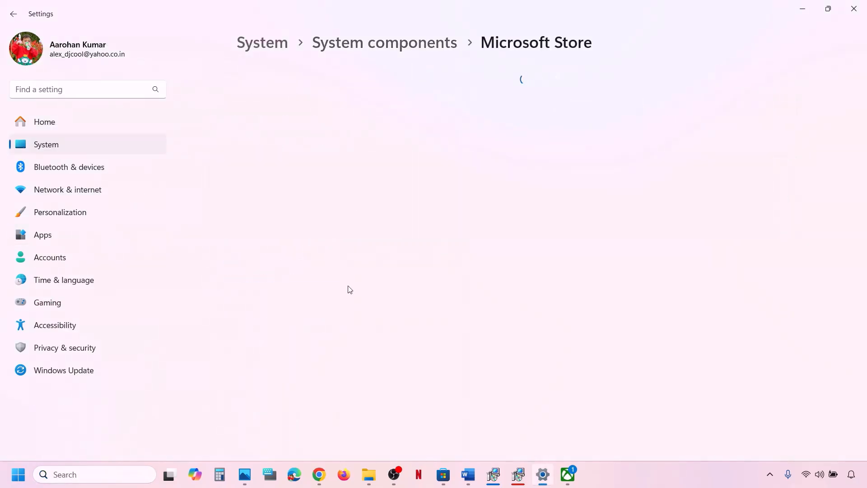
scroll(348, 290, "down", 10)
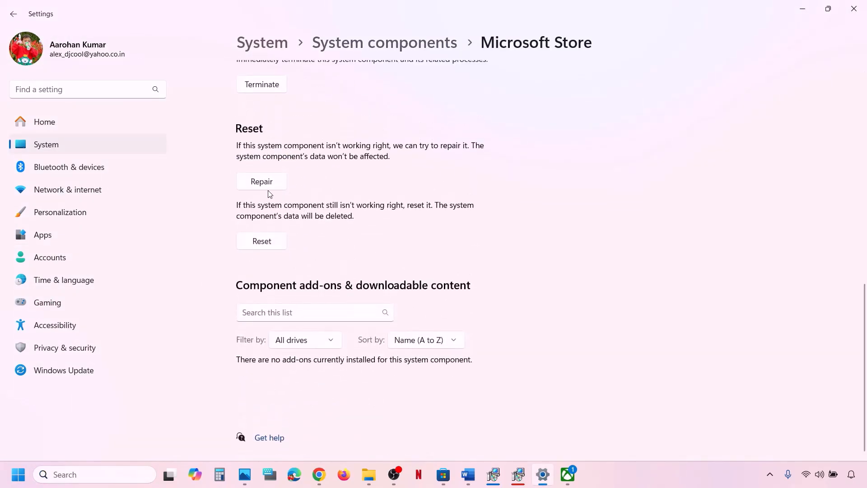
left_click(267, 187)
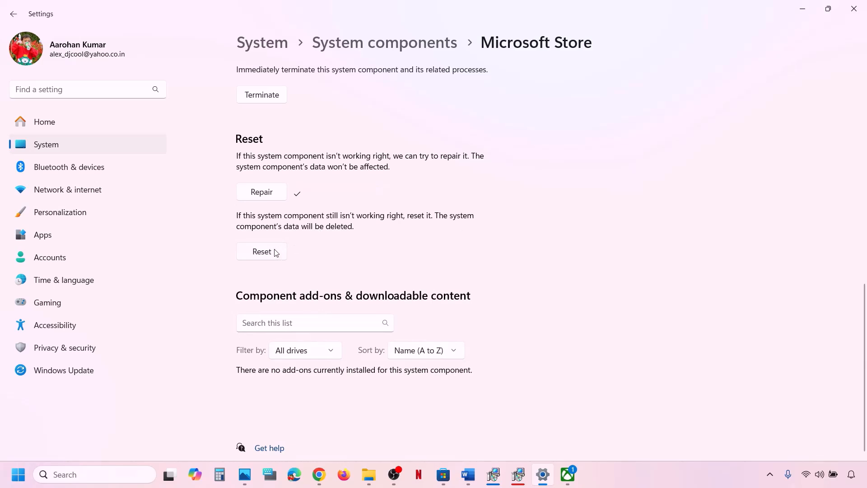
left_click(276, 252)
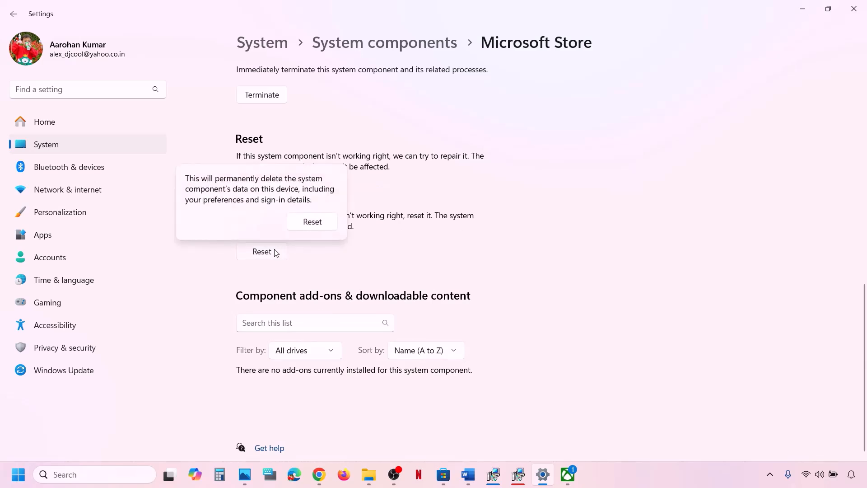
left_click(308, 225)
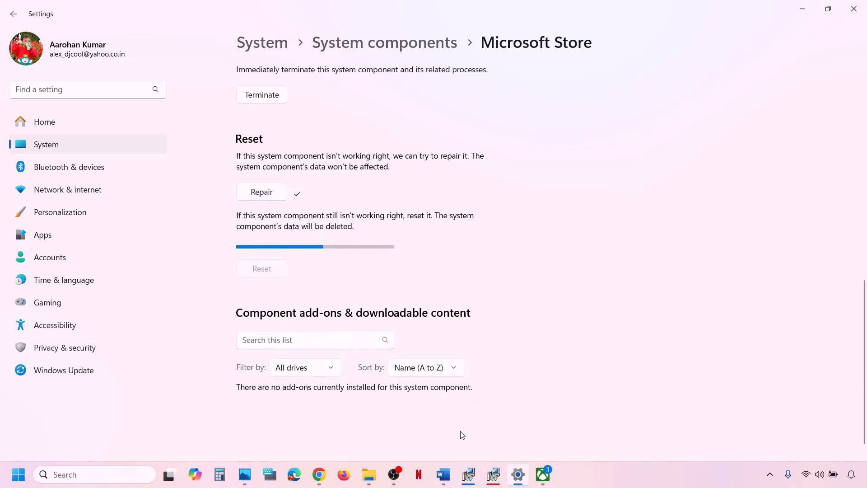
Relaunch Microsoft Store, dismiss the Xbox app's Get ready to play prompt, and return to the Word guide.
left_click(100, 477)
type("sto")
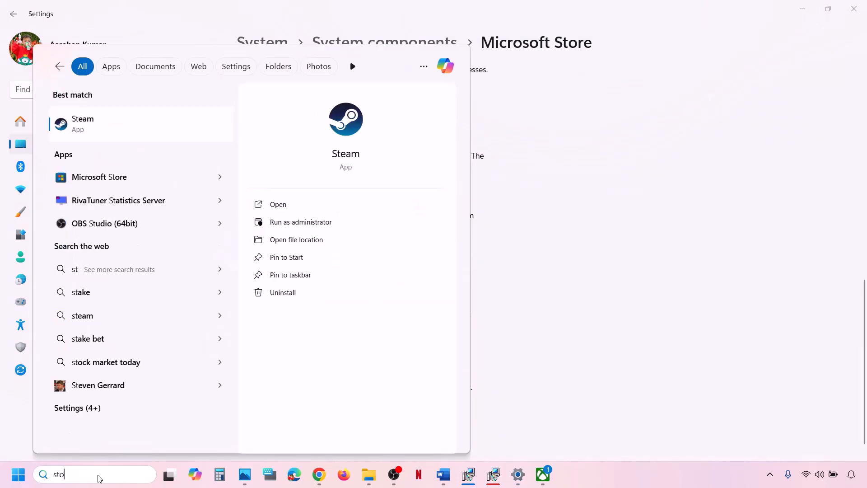
type("re")
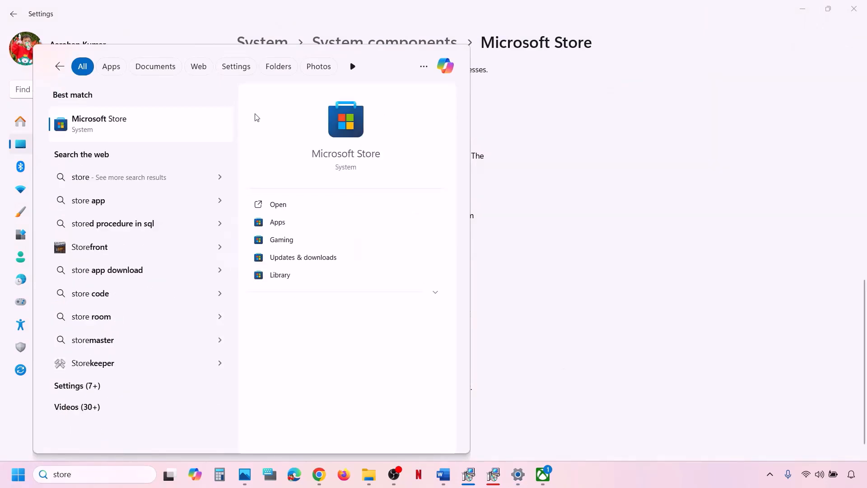
key("Return")
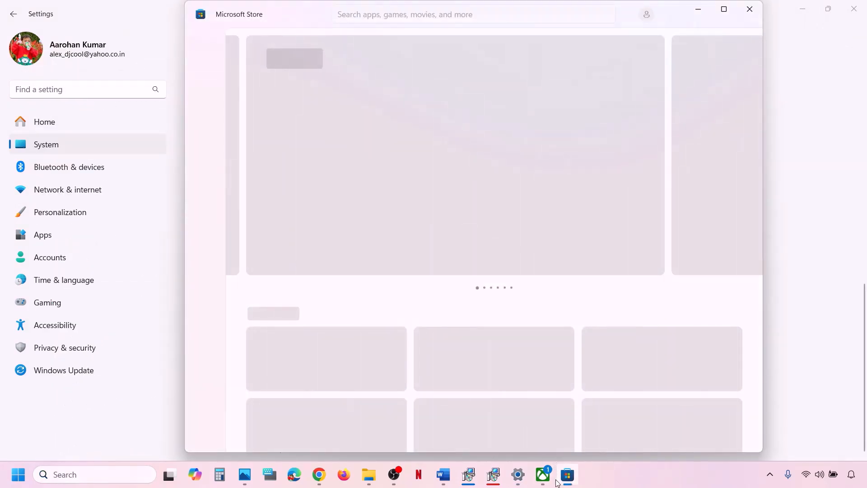
left_click(544, 476)
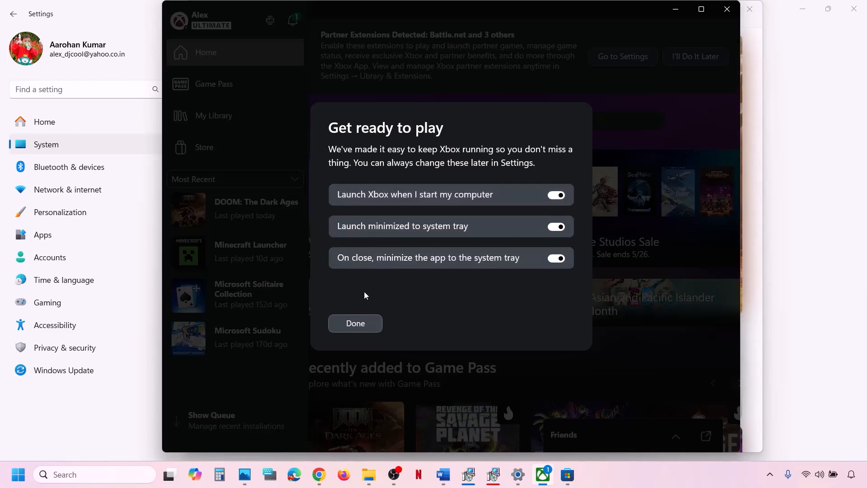
left_click(355, 323)
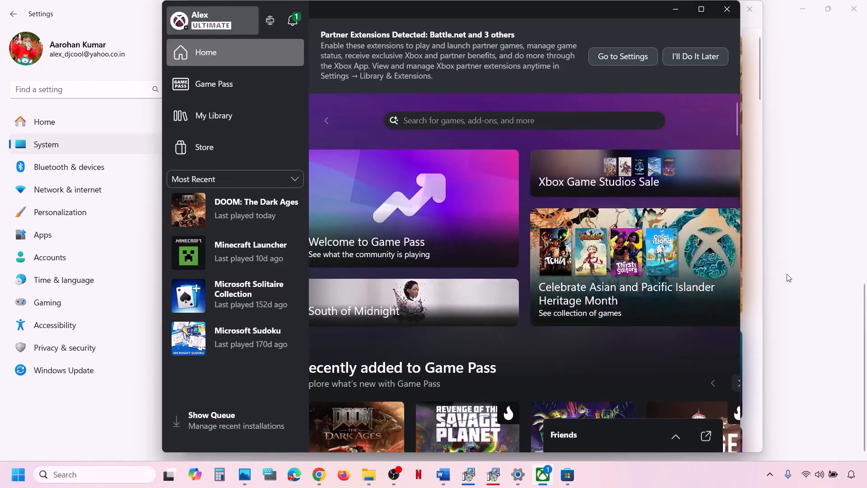
left_click(806, 296)
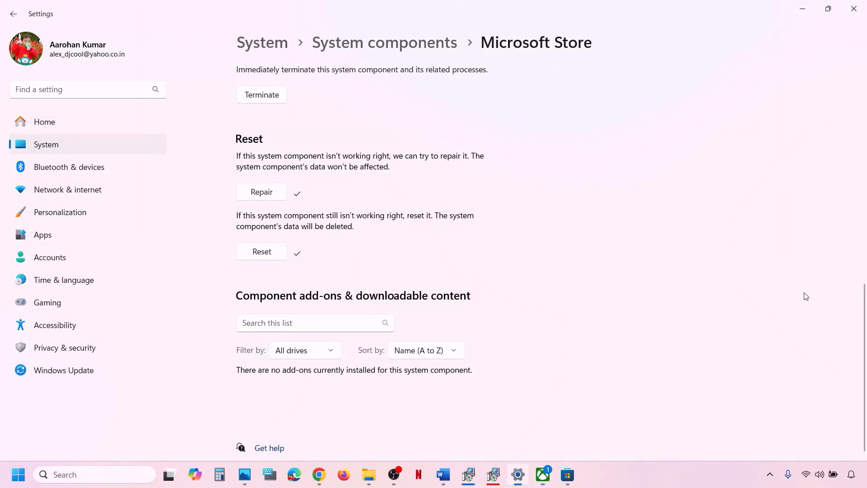
left_click(444, 470)
scroll(277, 327, "down", 5)
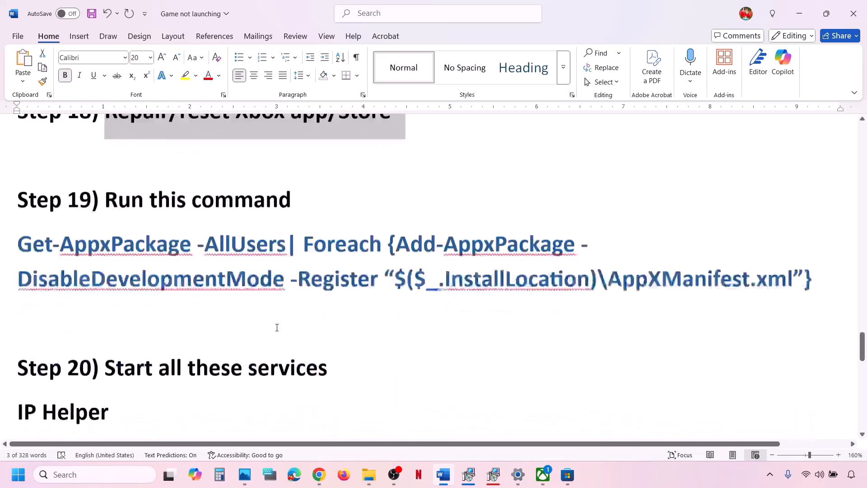
Copy the two-line Get-AppxPackage command from Step 19 of the guide.
scroll(277, 327, "up", 3)
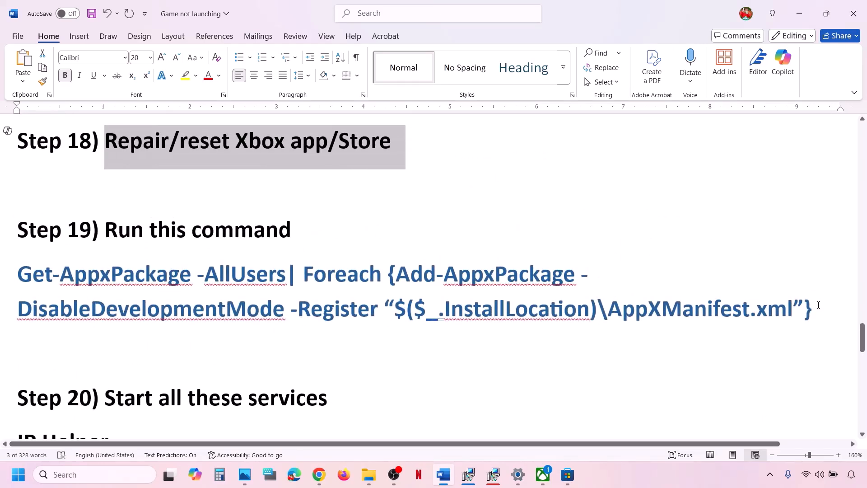
left_click_drag(819, 305, 1, 264)
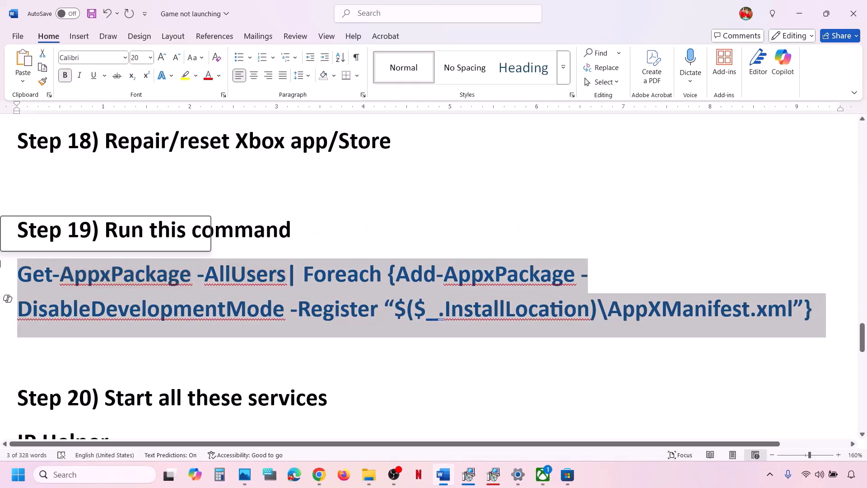
right_click(90, 289)
left_click(135, 112)
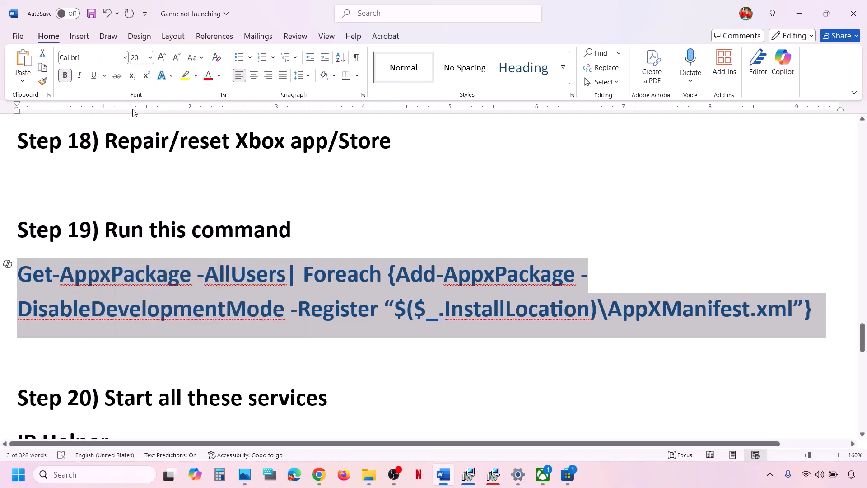
Start Windows PowerShell as administrator from Windows search.
left_click(88, 475)
type("powe")
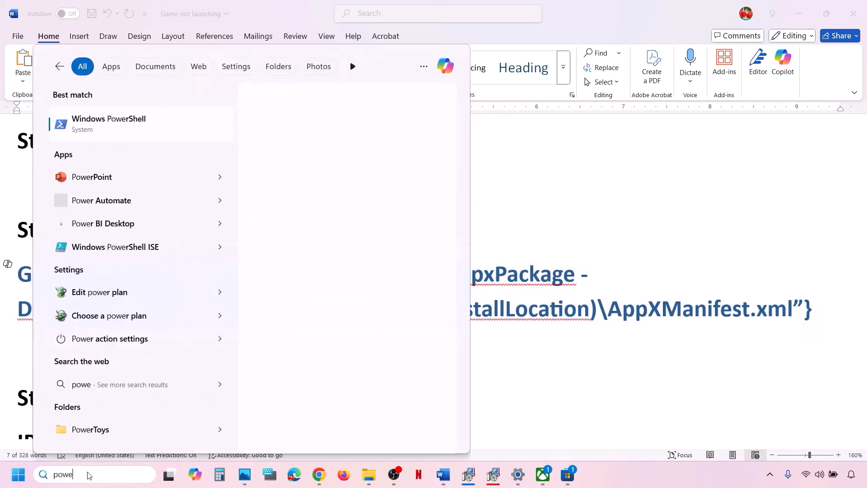
type("rshell")
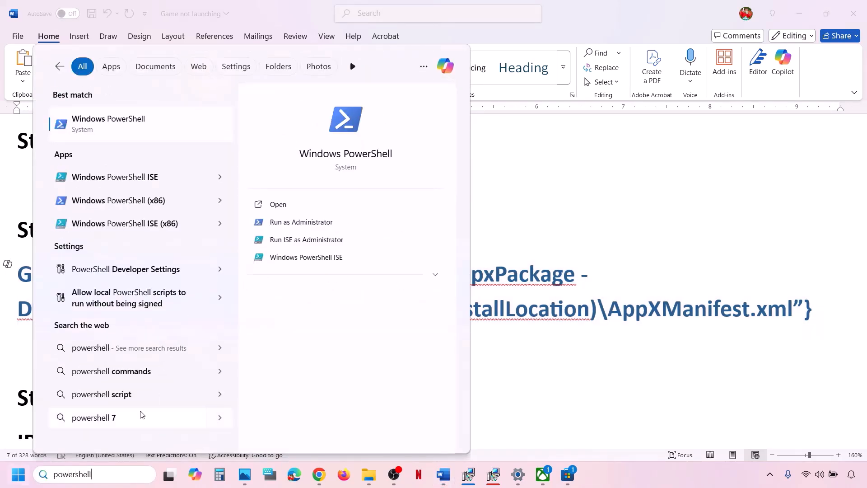
right_click(135, 124)
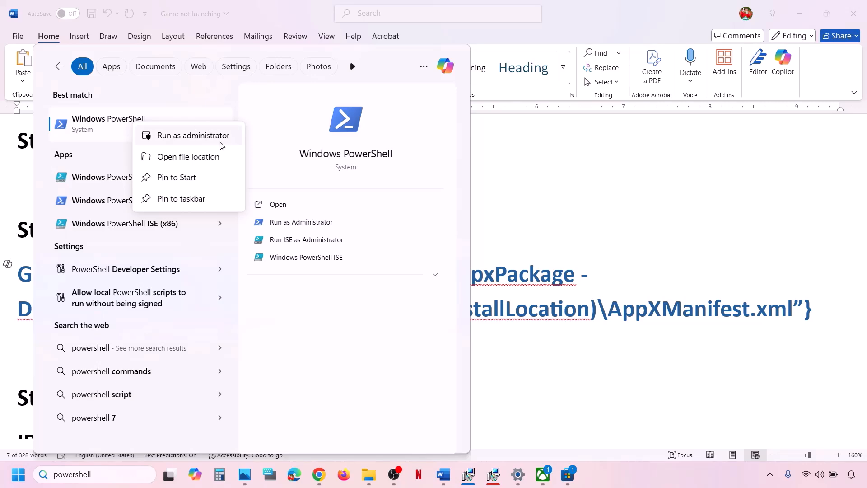
left_click(195, 137)
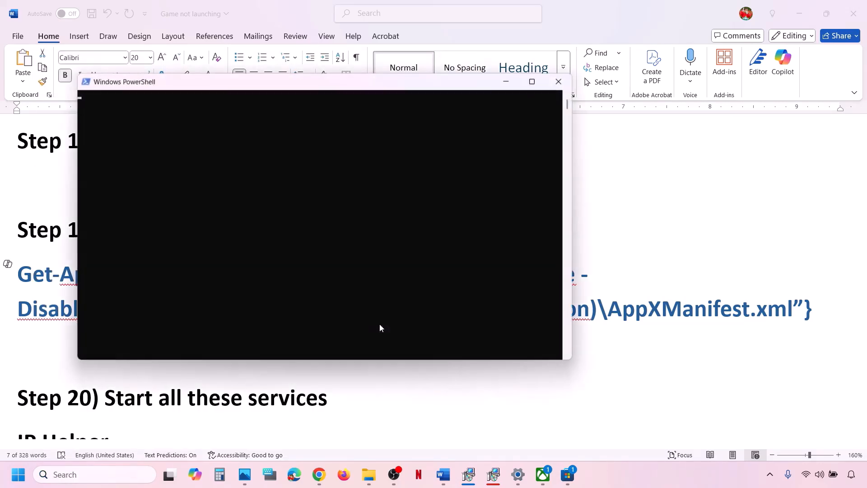
Paste and run the Get-AppxPackage re-registration command in the administrator PowerShell window.
key("ctrl+v")
key("Return")
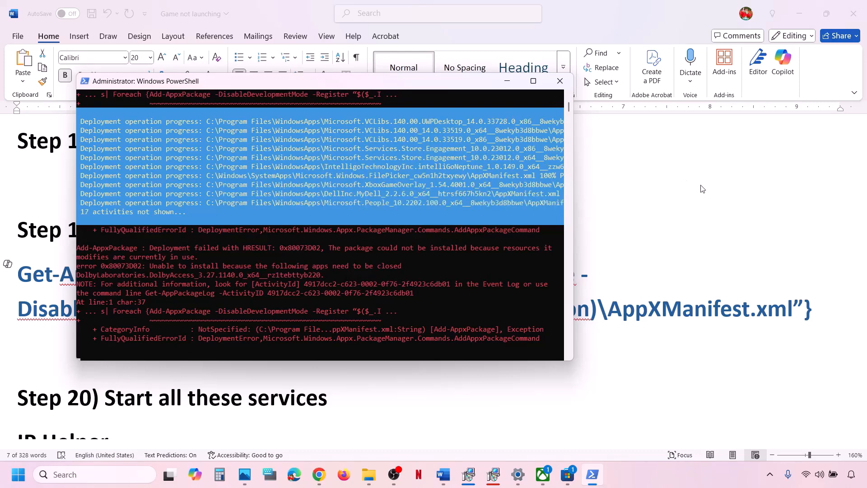
left_click(637, 256)
scroll(267, 315, "down", 5)
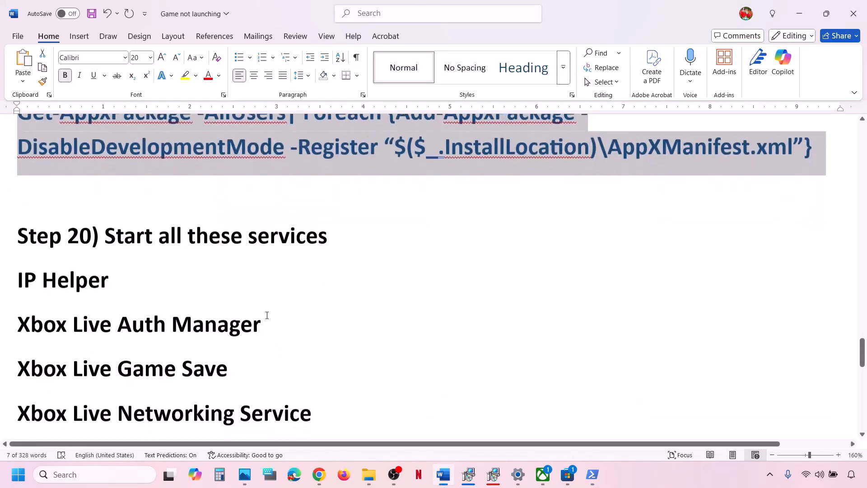
Open the Services console by searching 'services' in Windows search.
scroll(267, 314, "down", 1)
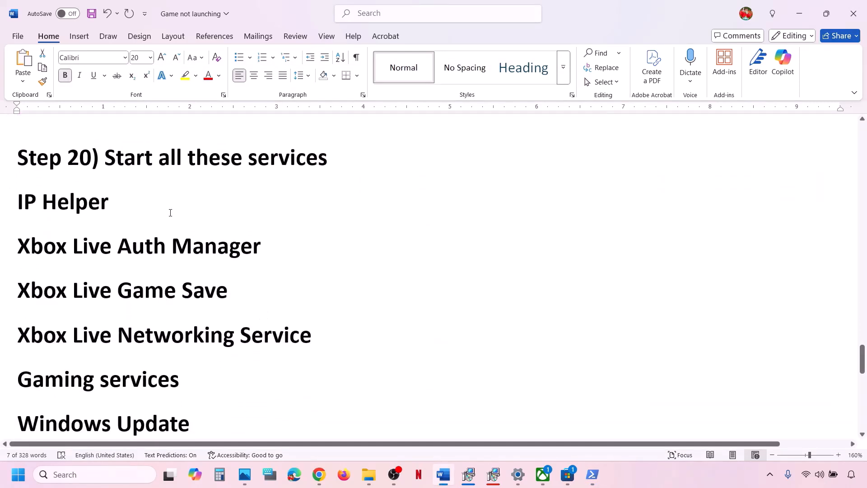
left_click(95, 475)
type("se")
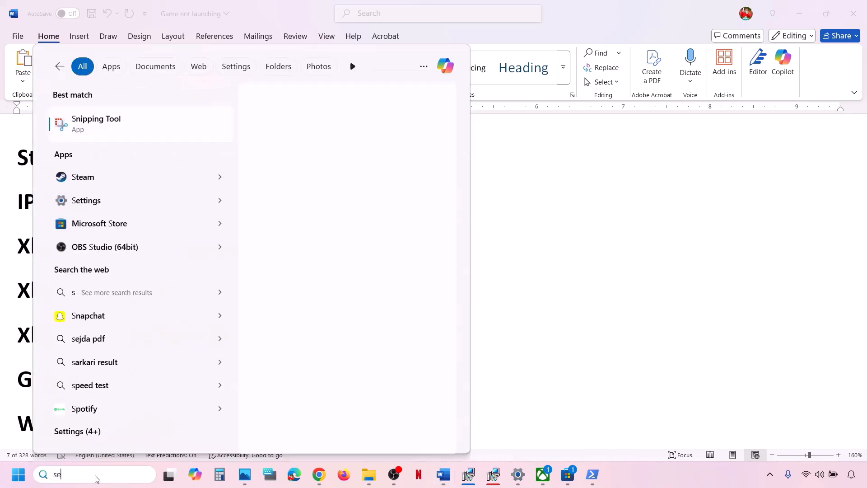
type("rvices")
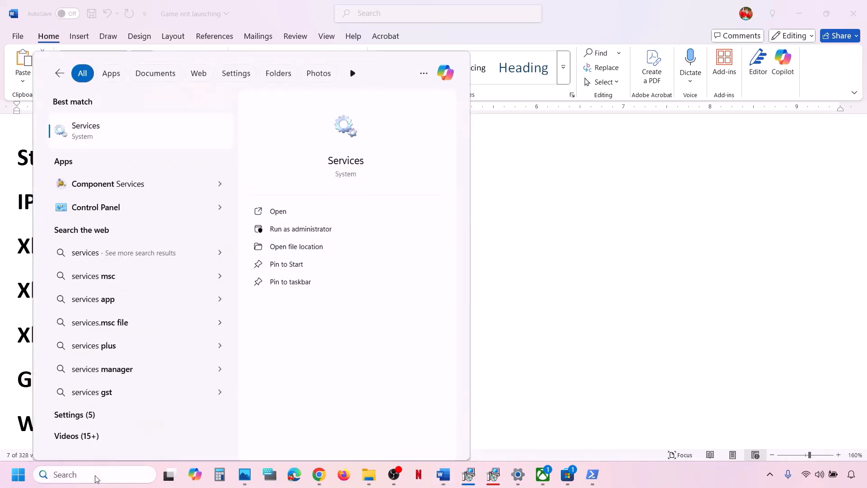
key("Return")
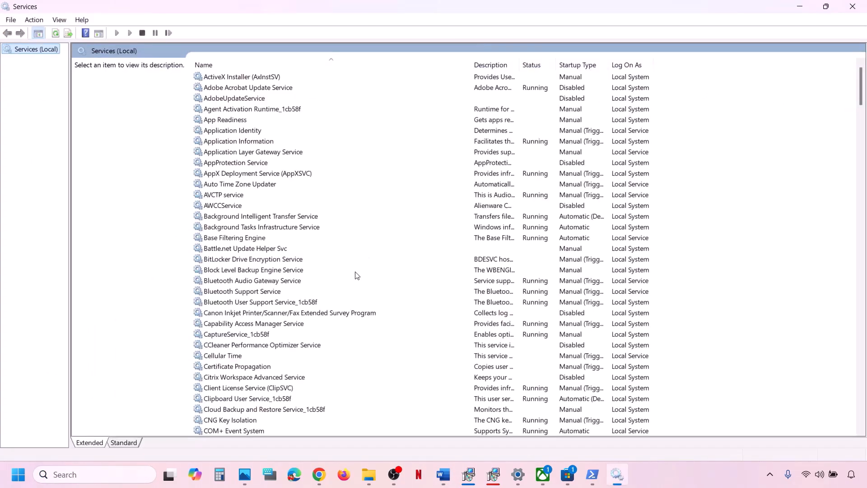
Set the IP Helper service's startup type to Automatic and apply it.
left_click(296, 282)
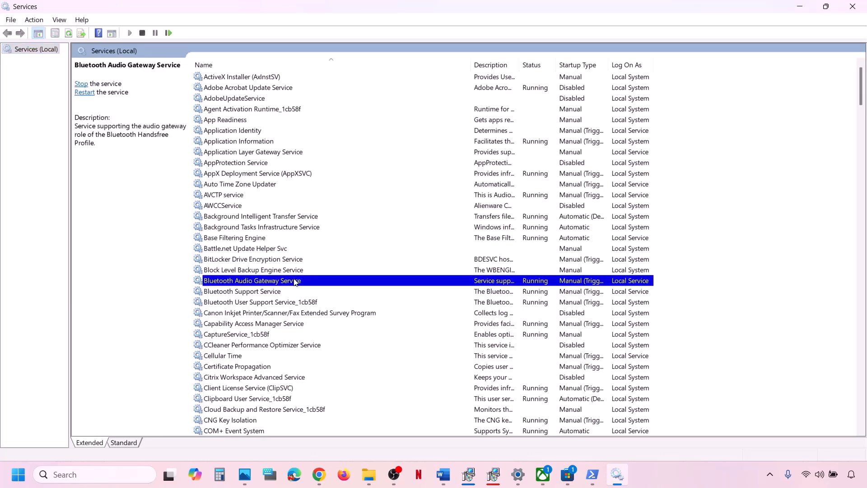
key("i")
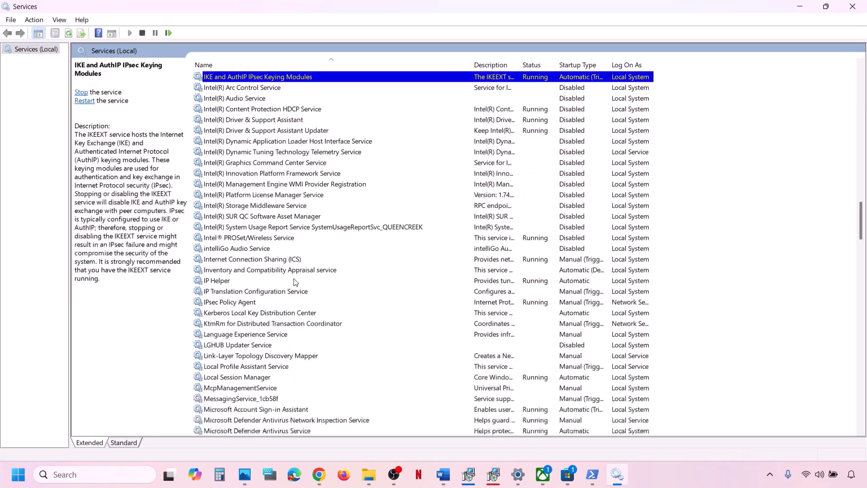
double_click(231, 281)
left_click(420, 223)
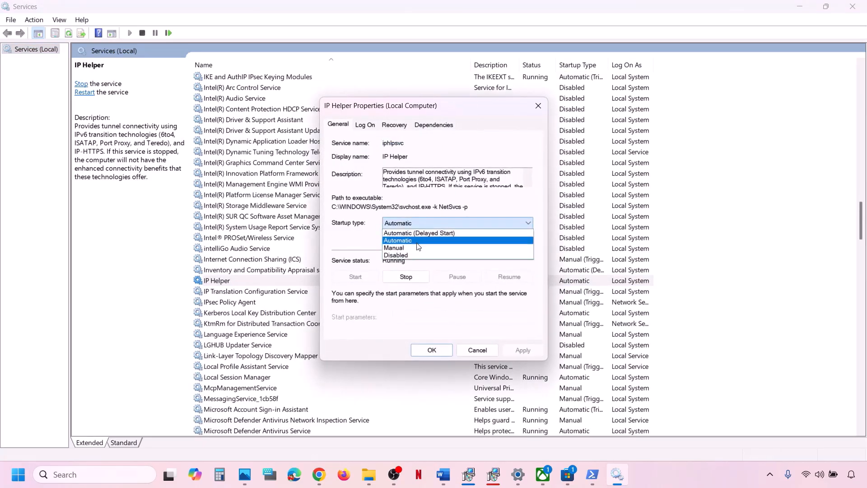
left_click(417, 243)
left_click(519, 349)
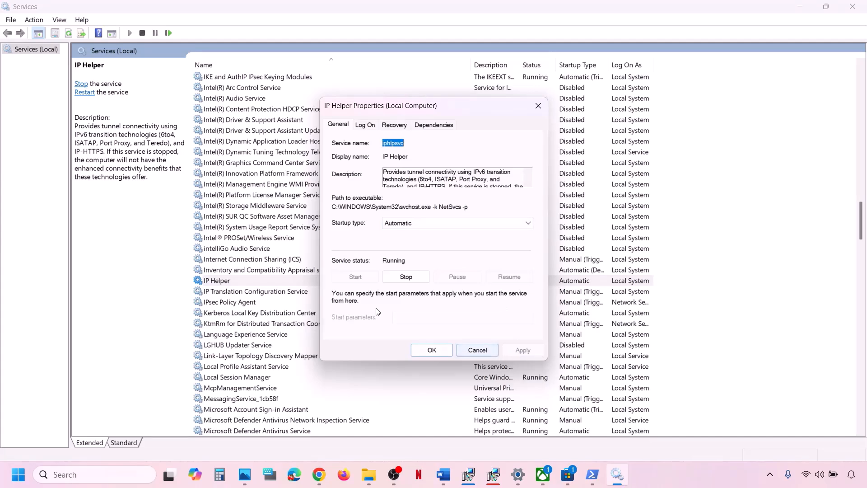
left_click(427, 353)
Restart IP Helper, then jump to the Xbox services in the list.
right_click(266, 281)
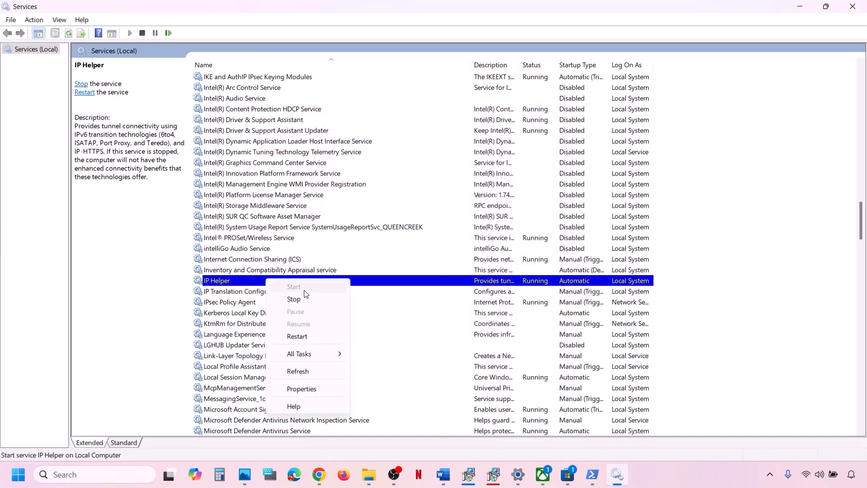
left_click(300, 336)
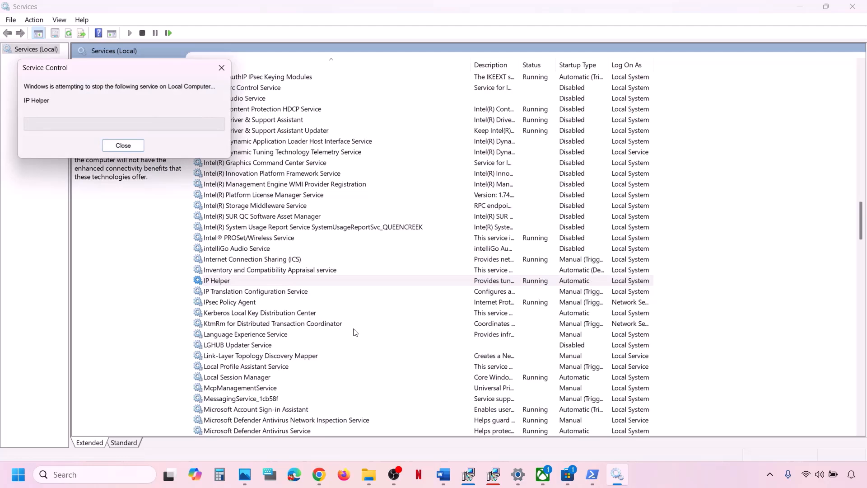
left_click(279, 370)
key("x")
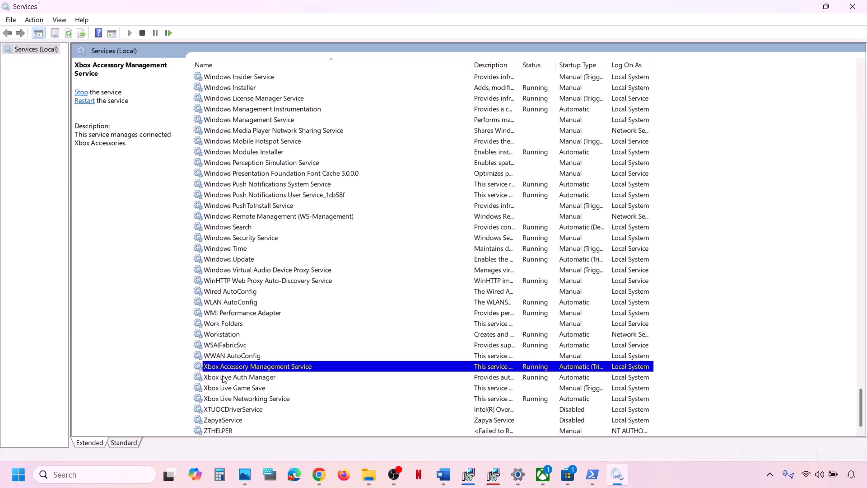
Set Xbox Accessory Management Service to Automatic startup and restart it.
double_click(257, 369)
left_click(422, 224)
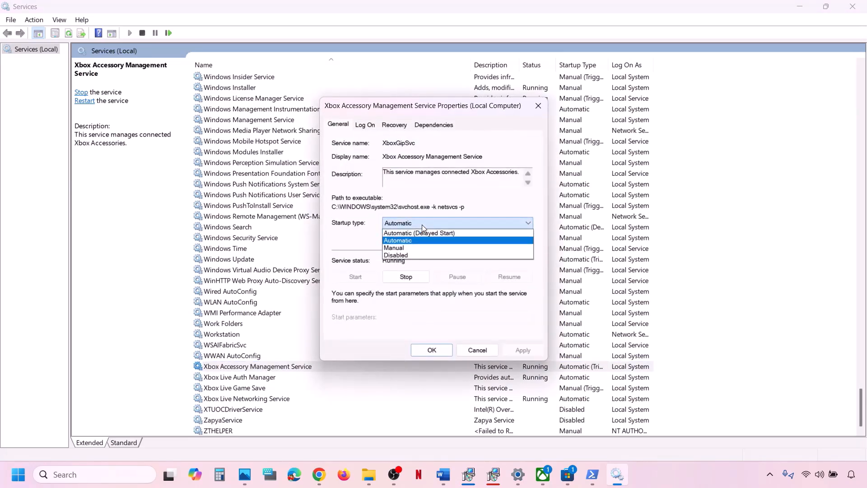
left_click(411, 240)
left_click(526, 354)
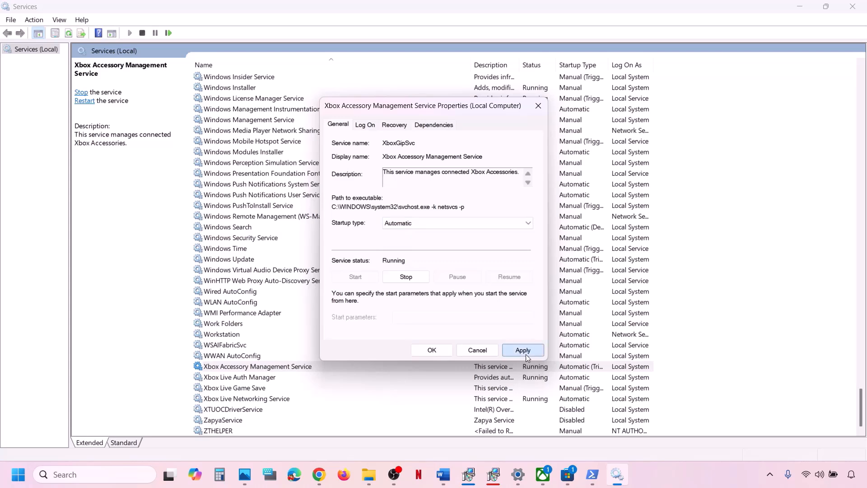
left_click(415, 349)
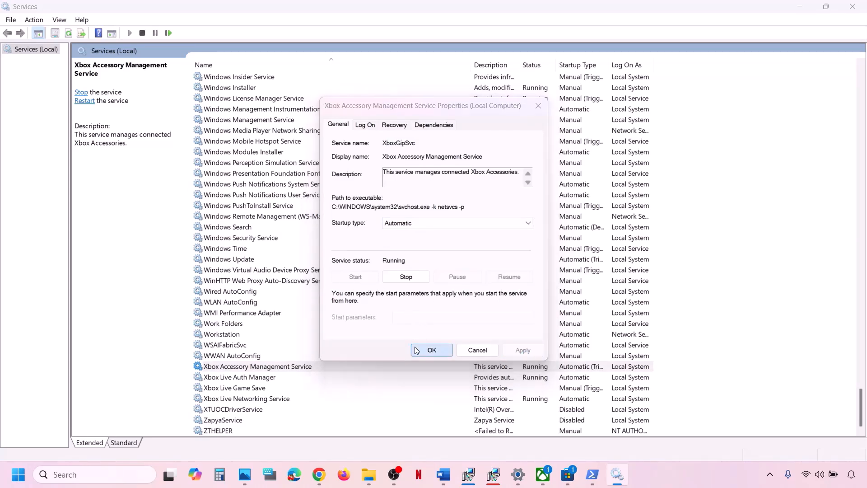
right_click(315, 368)
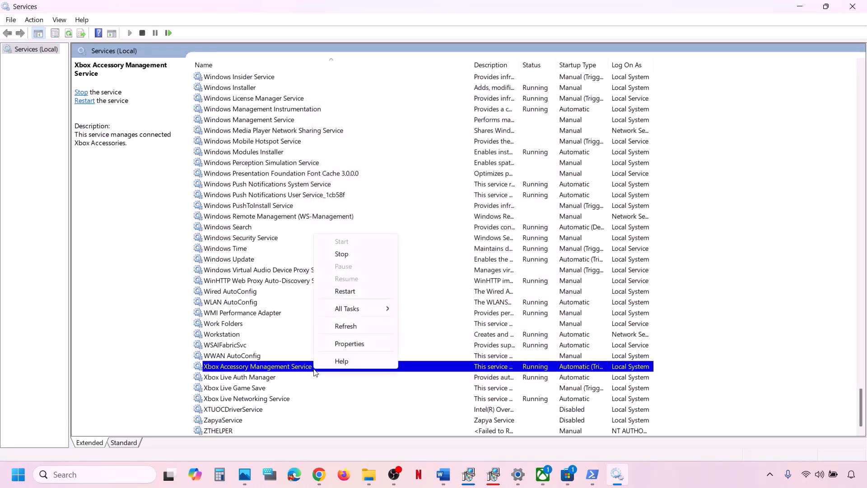
left_click(353, 291)
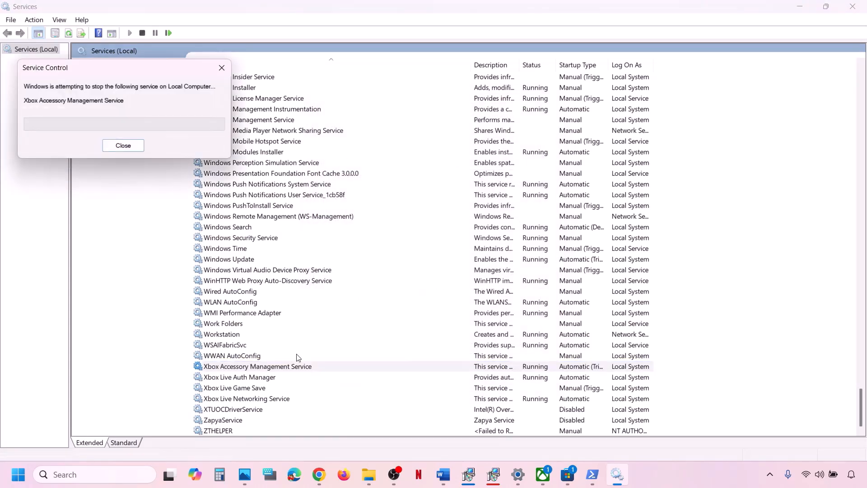
Set Xbox Live Auth Manager to Automatic startup and restart it.
double_click(250, 379)
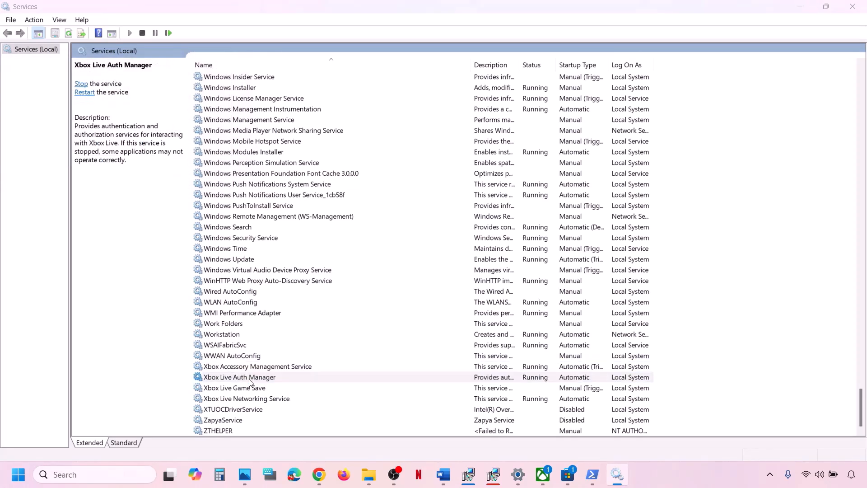
left_click(418, 224)
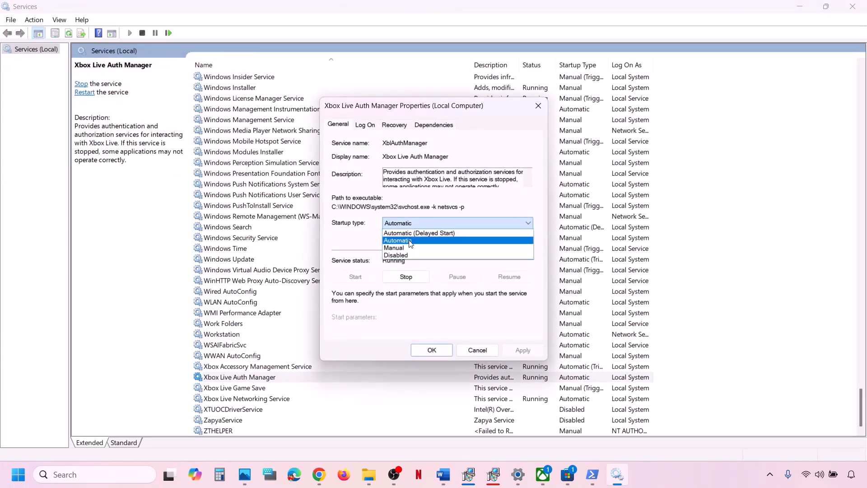
left_click(411, 241)
left_click(523, 350)
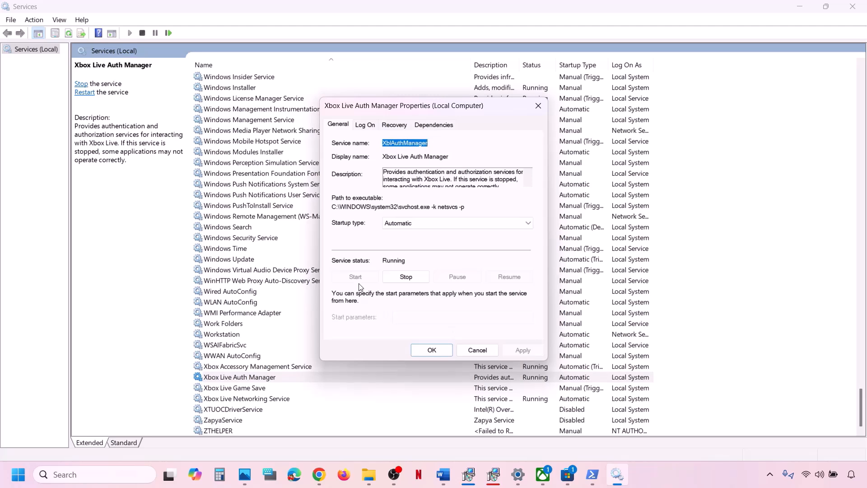
left_click(422, 349)
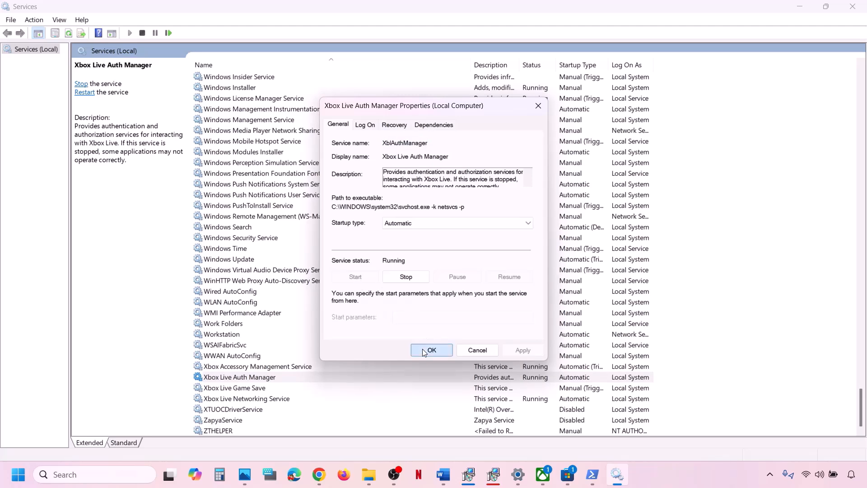
right_click(275, 378)
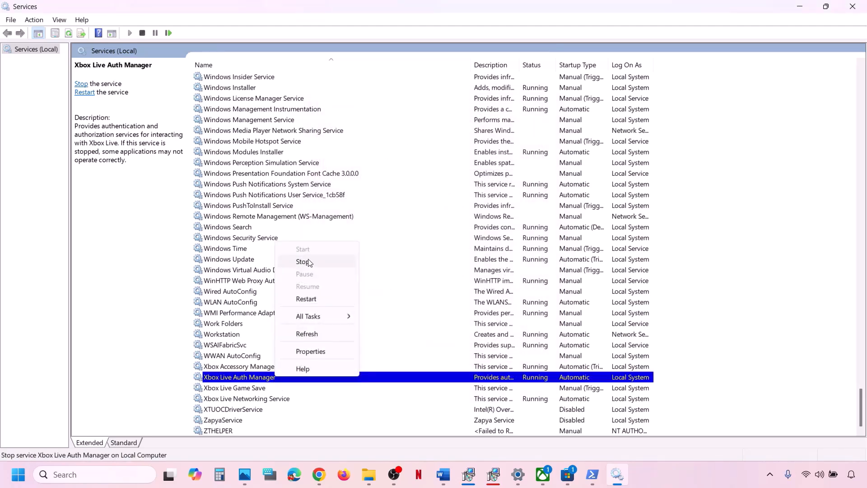
left_click(310, 300)
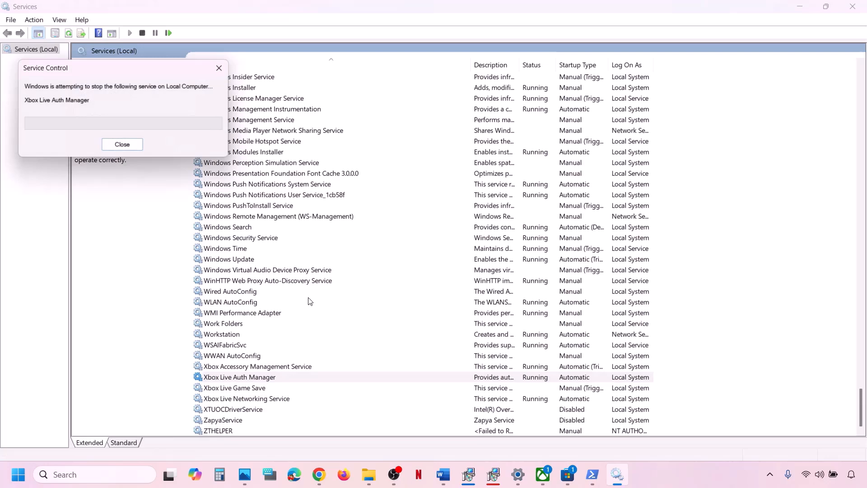
Set Xbox Live Game Save to Automatic, start the stopped service, then restart it.
left_click(248, 389)
double_click(264, 390)
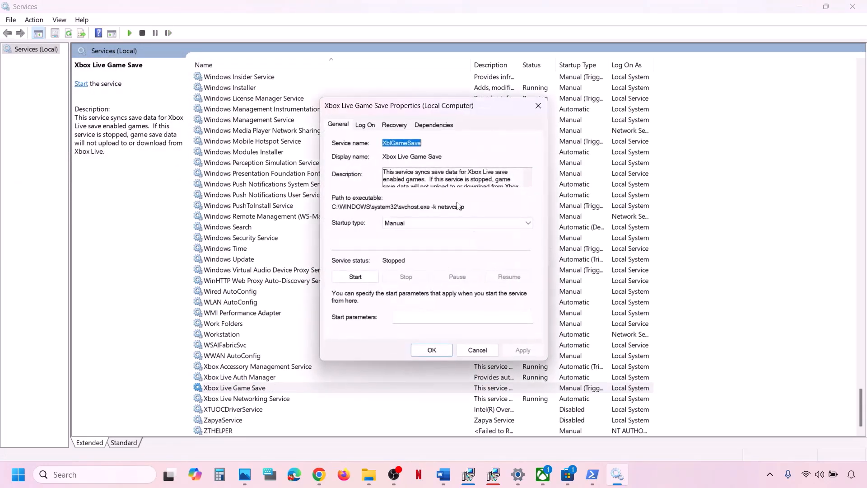
left_click(425, 223)
left_click(418, 241)
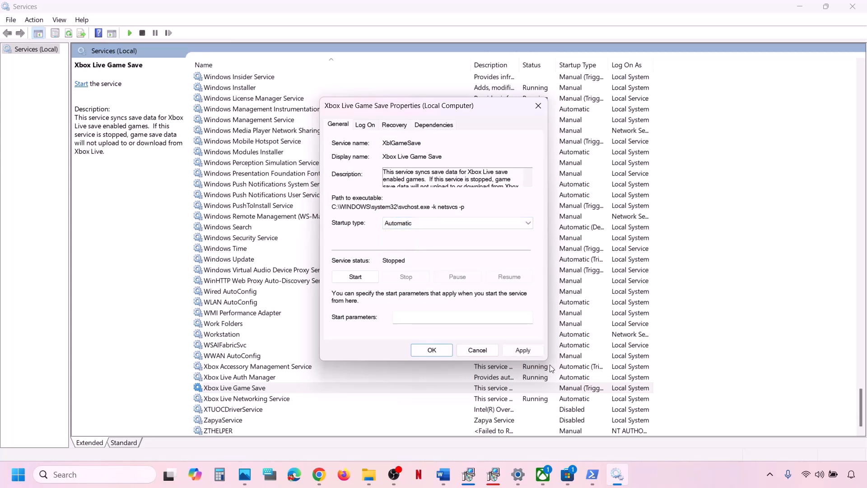
left_click(524, 351)
left_click(355, 280)
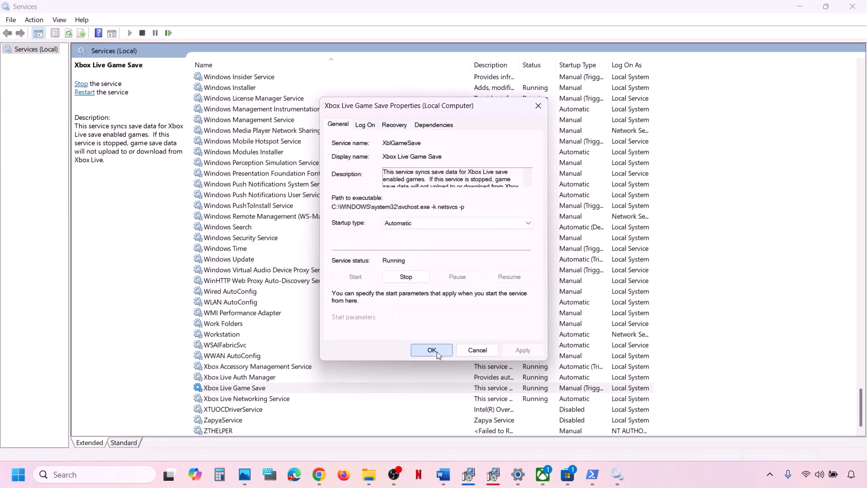
left_click(432, 350)
right_click(263, 392)
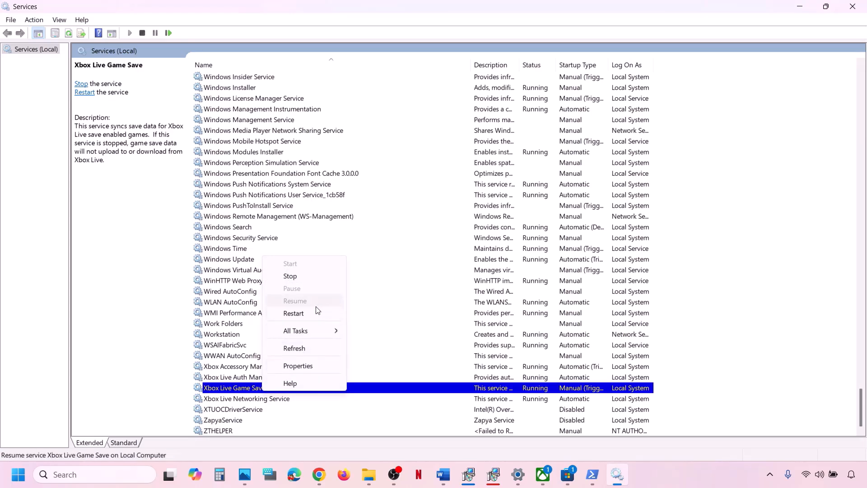
left_click(305, 314)
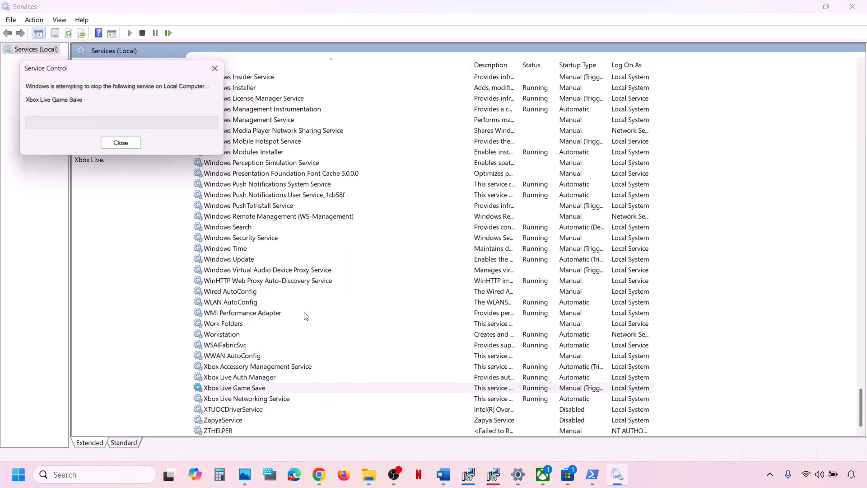
Keep Xbox Live Networking Service on Automatic startup and restart it.
double_click(268, 399)
left_click(417, 223)
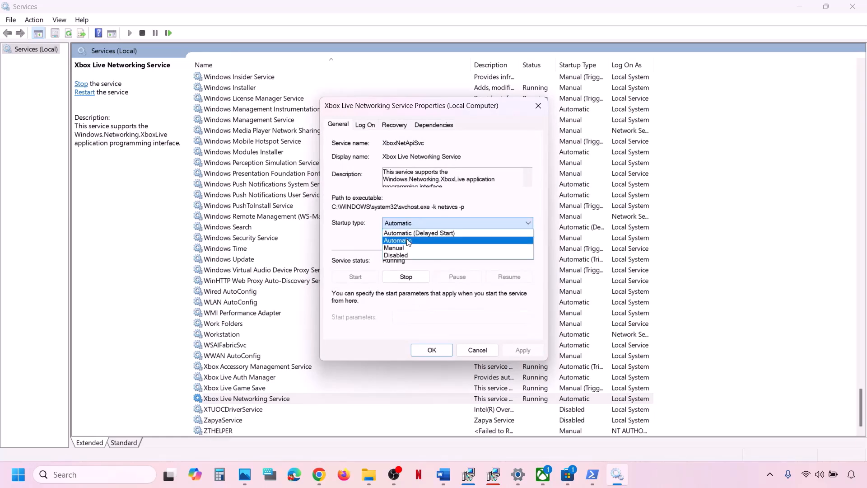
left_click(409, 240)
left_click(523, 350)
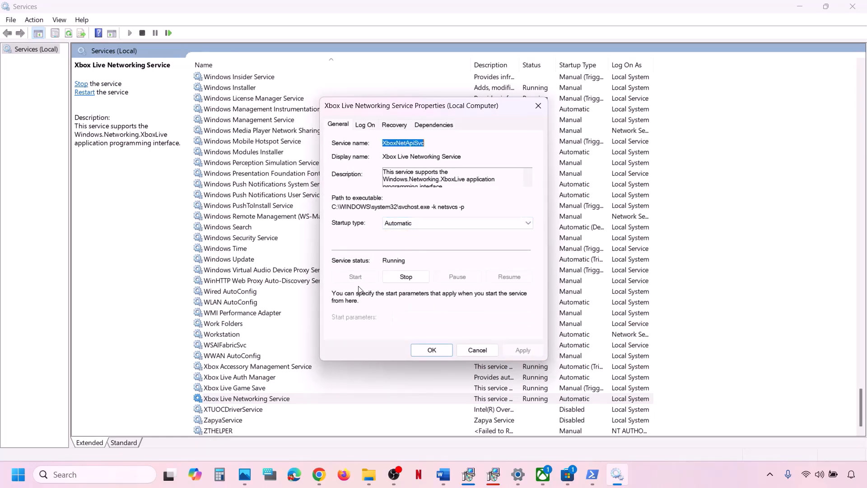
left_click(432, 351)
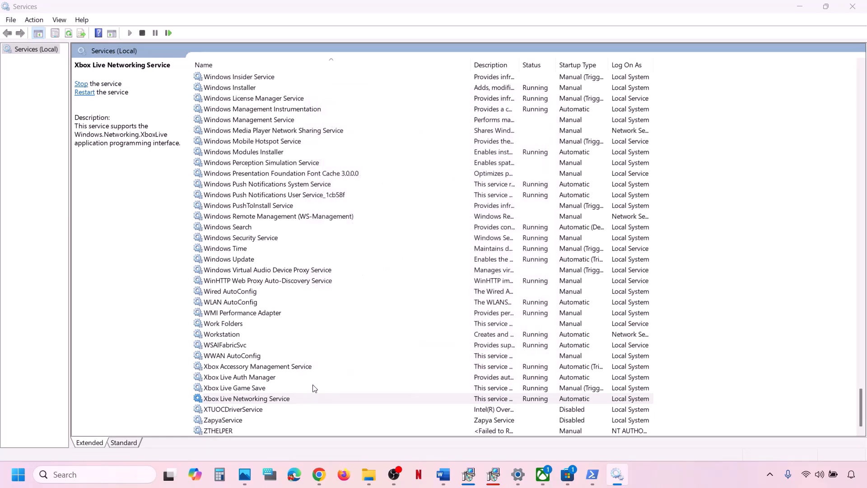
right_click(285, 399)
left_click(324, 322)
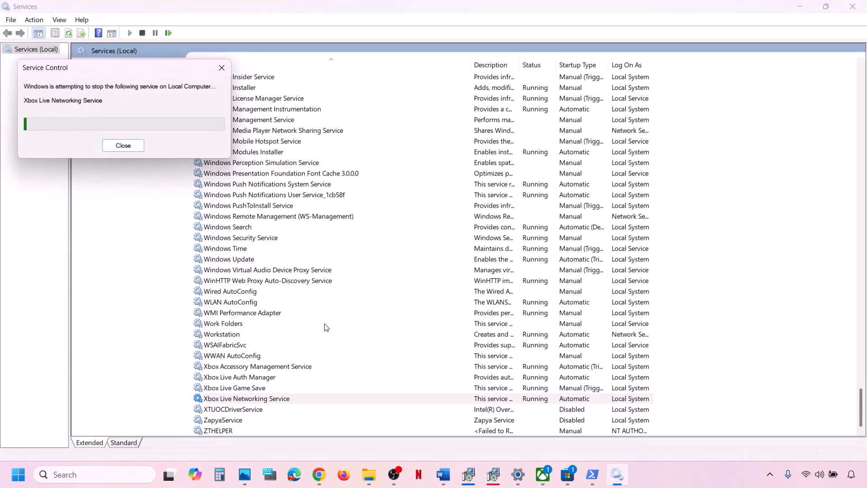
Find the two Gaming Services entries and restart each of them.
left_click(285, 291)
key("h")
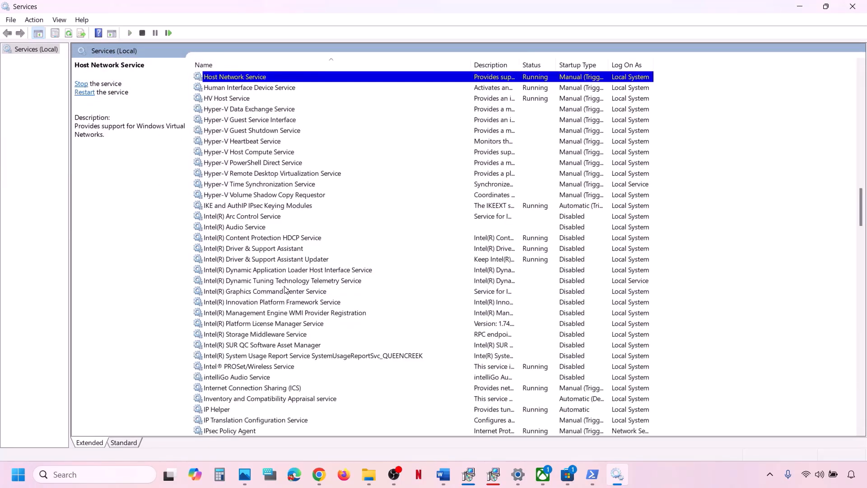
key("g")
scroll(289, 161, "up", 4)
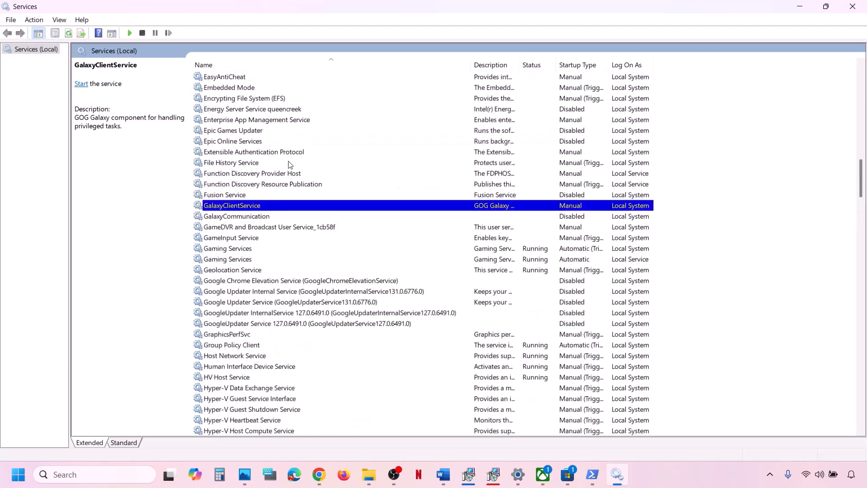
left_click(241, 250)
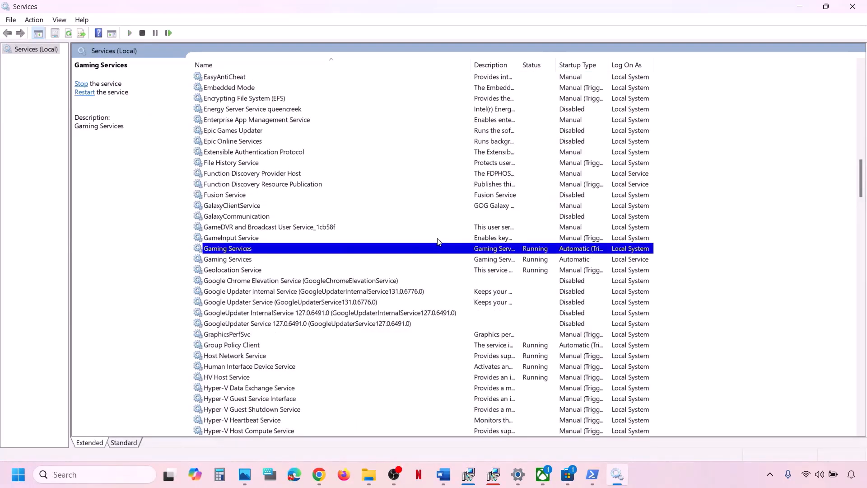
left_click(520, 259)
left_click(507, 247)
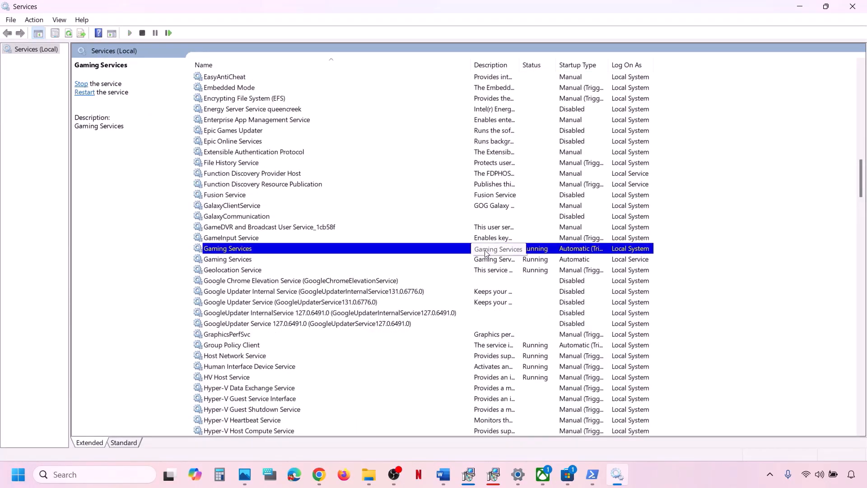
right_click(485, 251)
left_click(523, 310)
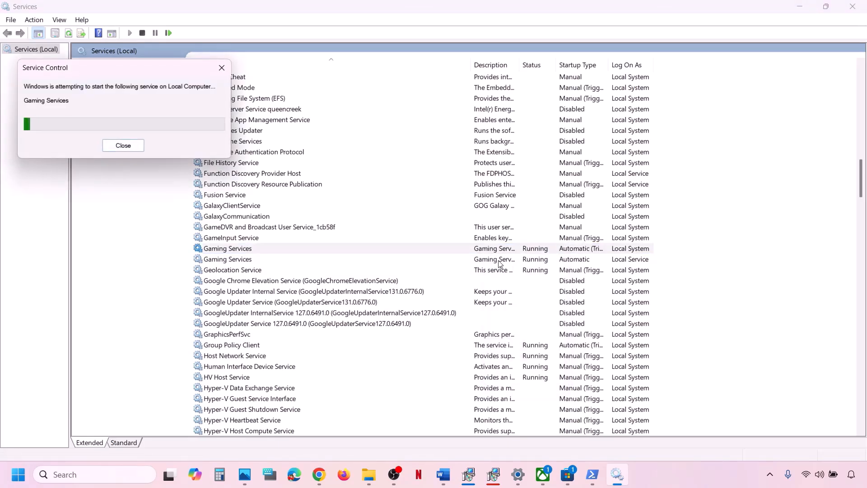
left_click(498, 260)
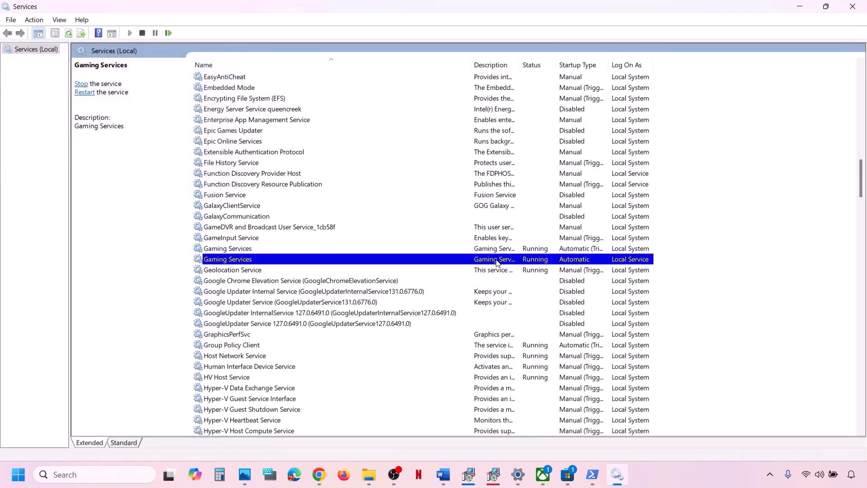
right_click(498, 260)
left_click(537, 317)
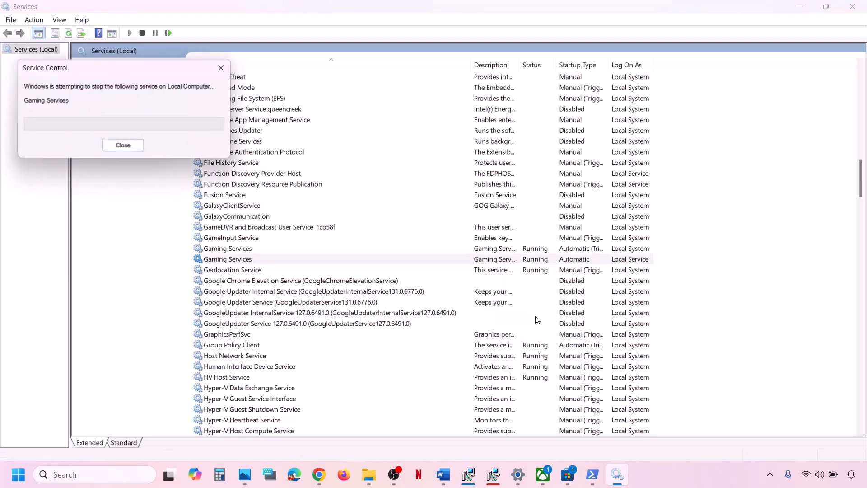
Stop both Gaming Services entries, then start and restart them until both run again.
left_click(509, 250)
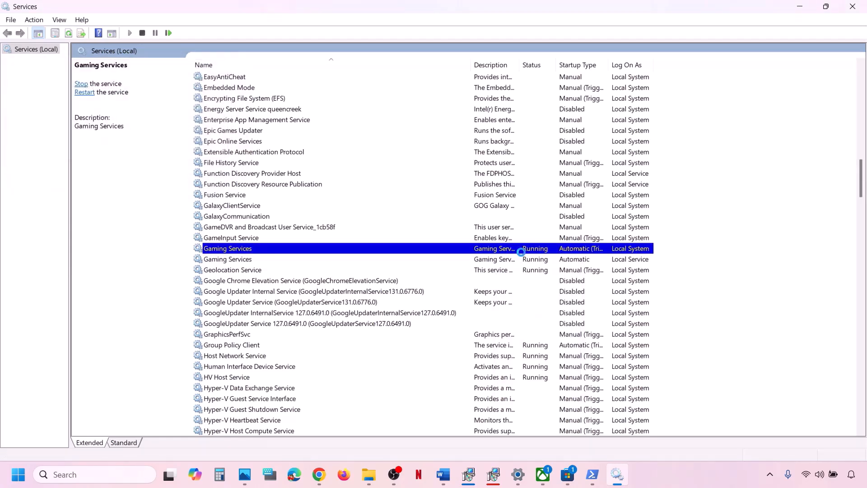
right_click(521, 251)
left_click(545, 269)
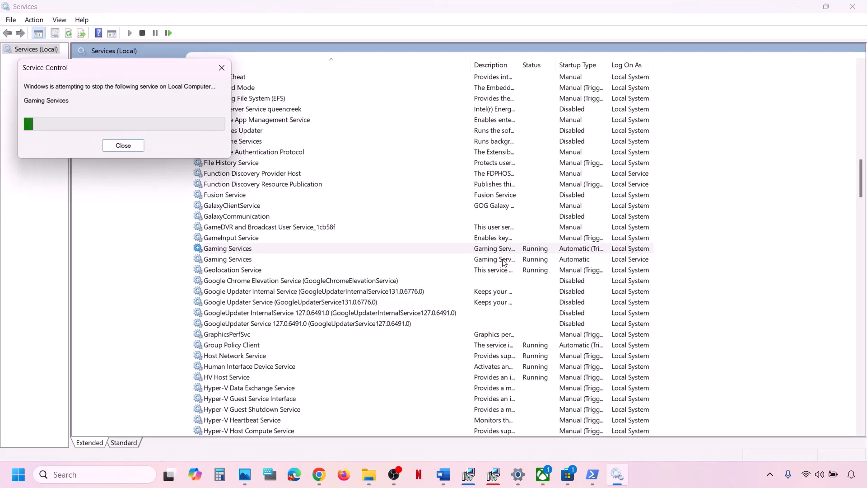
left_click(504, 261)
right_click(504, 261)
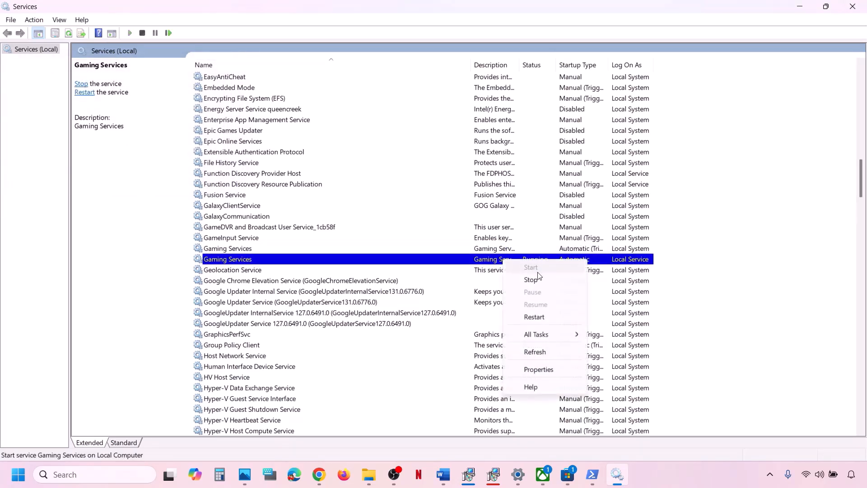
left_click(531, 280)
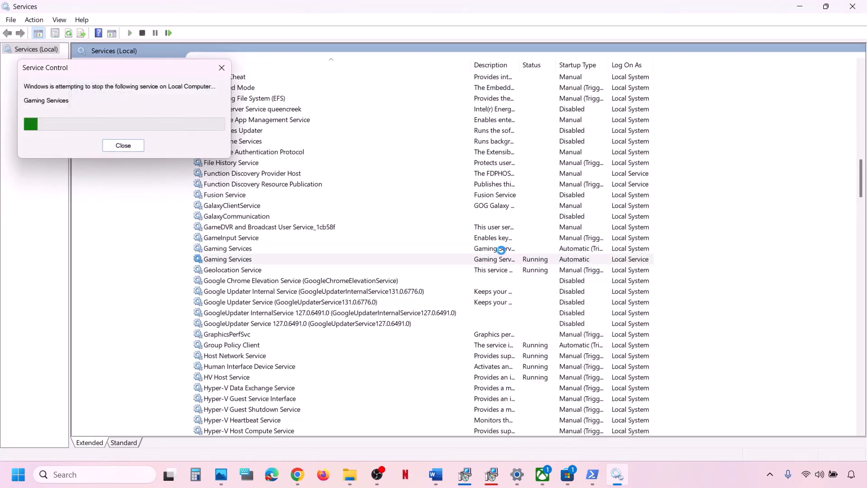
right_click(501, 265)
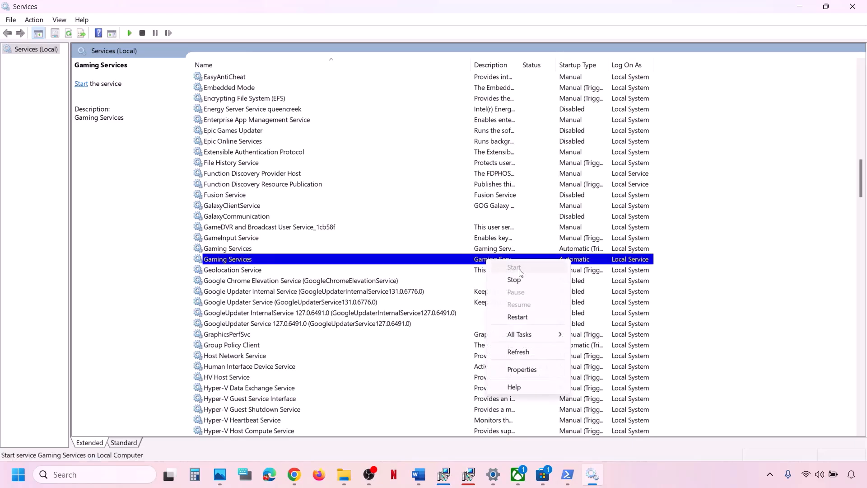
left_click(520, 318)
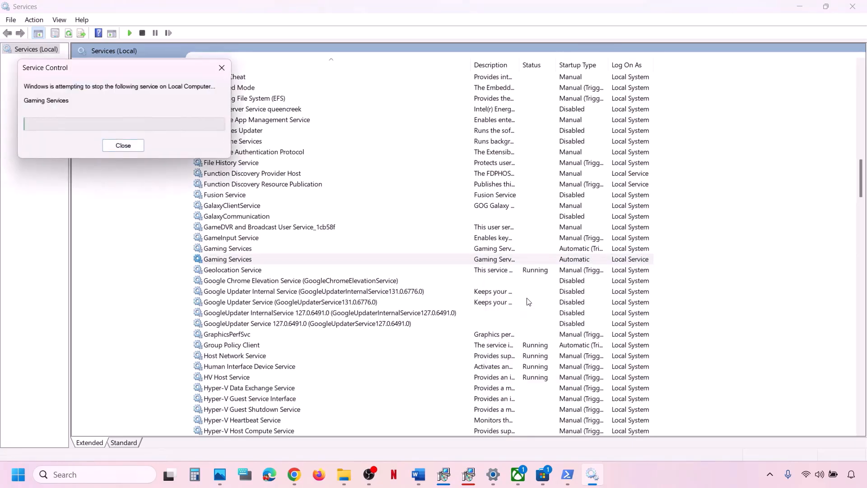
right_click(506, 253)
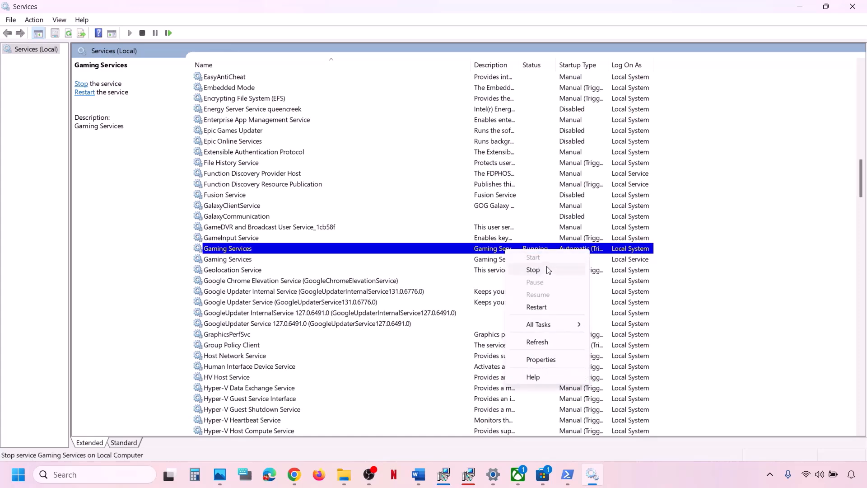
left_click(542, 307)
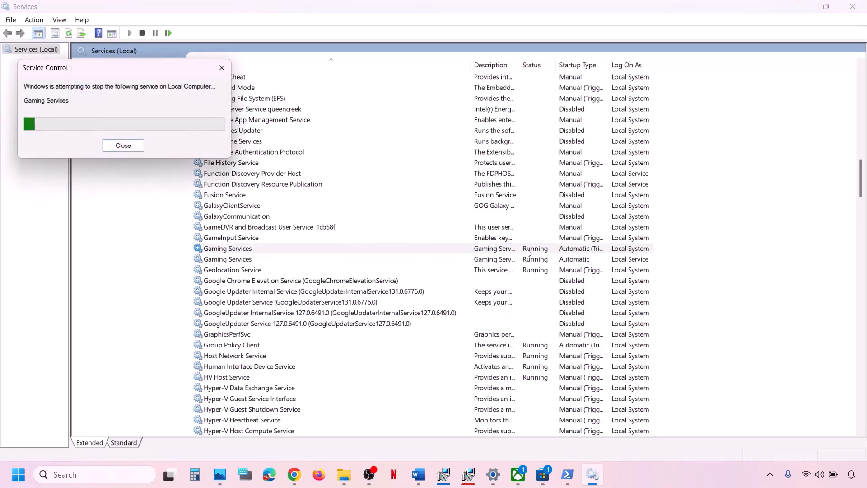
left_click(492, 217)
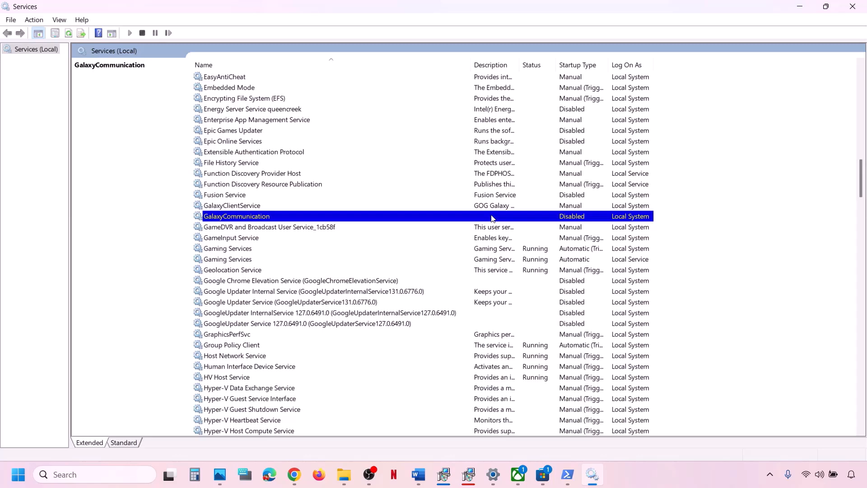
Save Windows Update's startup type as Automatic and restart the Windows Update service.
key("w")
scroll(493, 218, "down", 8)
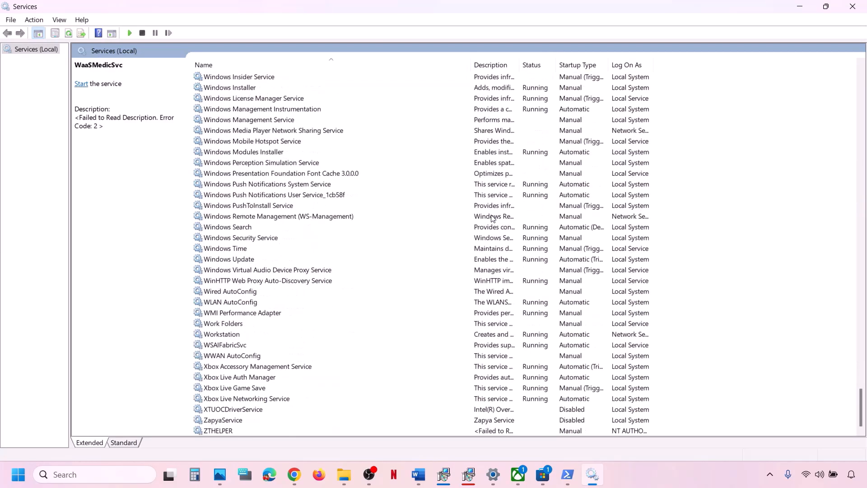
left_click(243, 261)
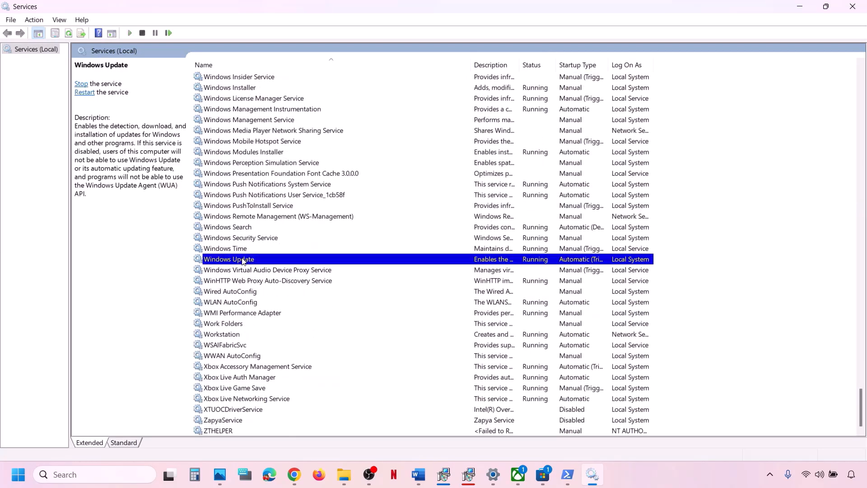
double_click(261, 260)
left_click(416, 221)
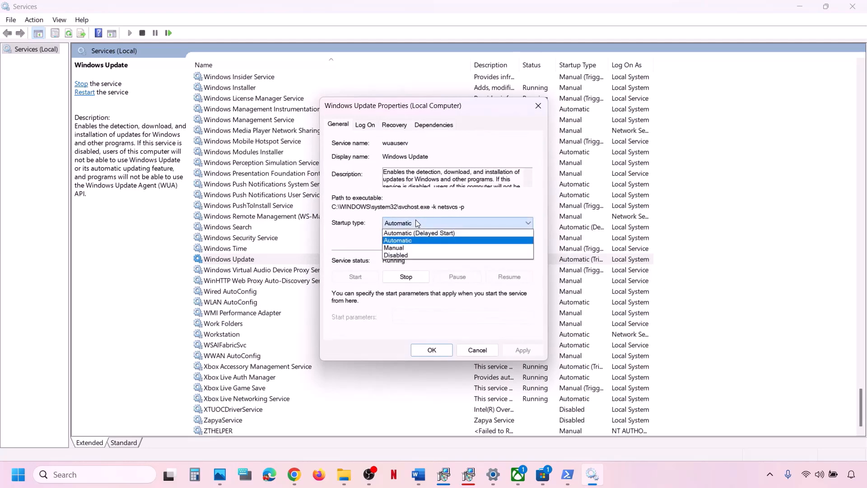
left_click(411, 242)
left_click(537, 351)
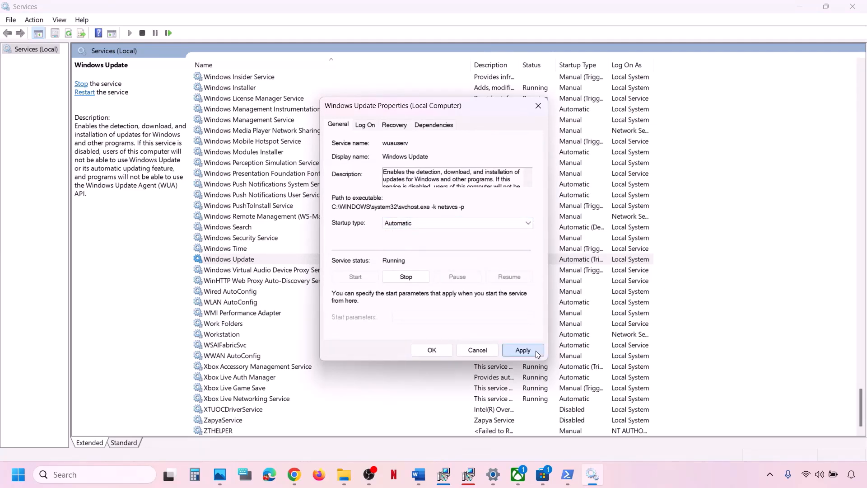
left_click(432, 351)
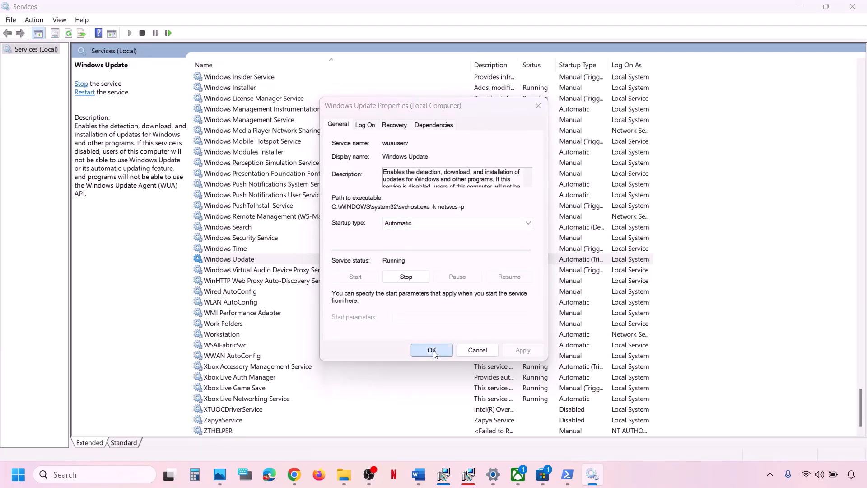
right_click(242, 260)
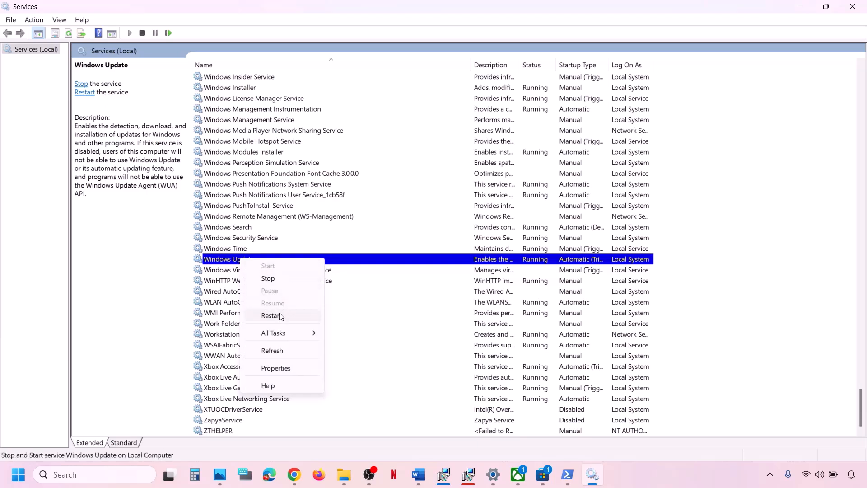
left_click(281, 319)
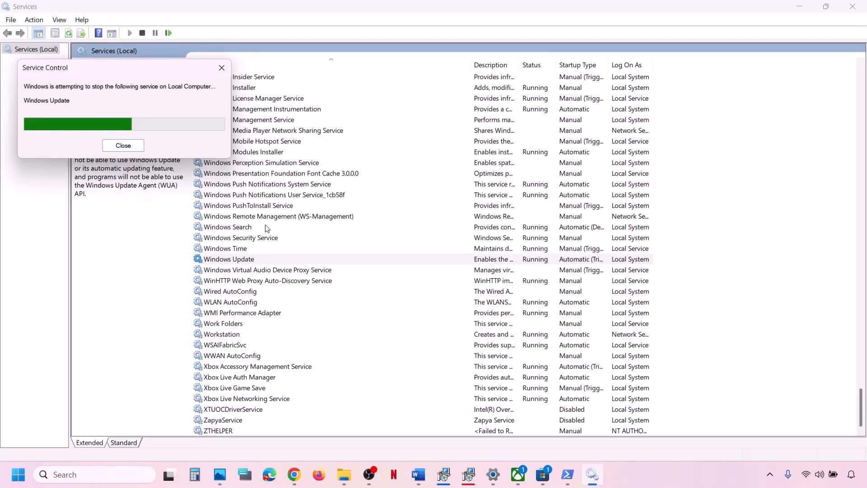
Look up the Microsoft Store Install Service line in the Word checklist.
left_click(424, 479)
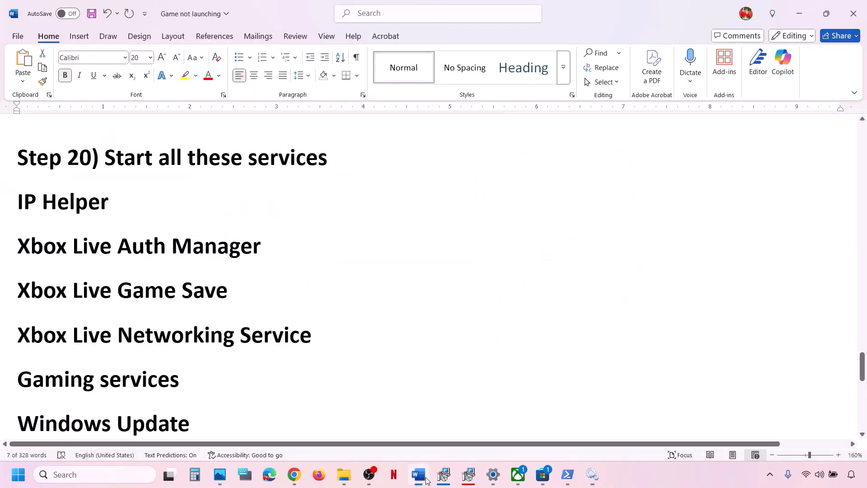
scroll(224, 348, "down", 2)
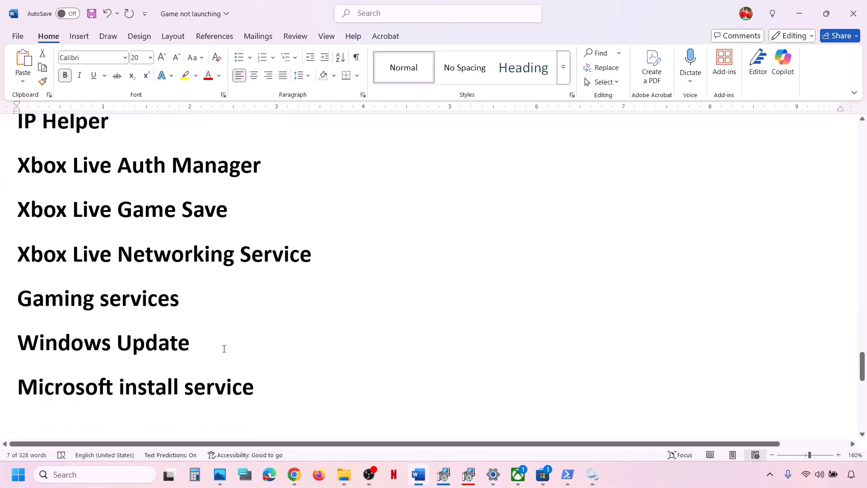
triple_click(131, 380)
left_click(592, 472)
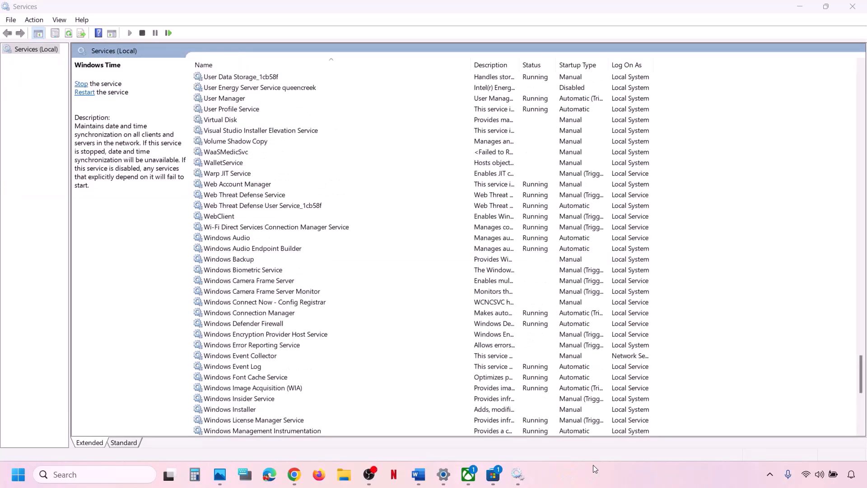
Set Microsoft Store Install Service to Automatic startup and restart it.
left_click(362, 348)
type("mi")
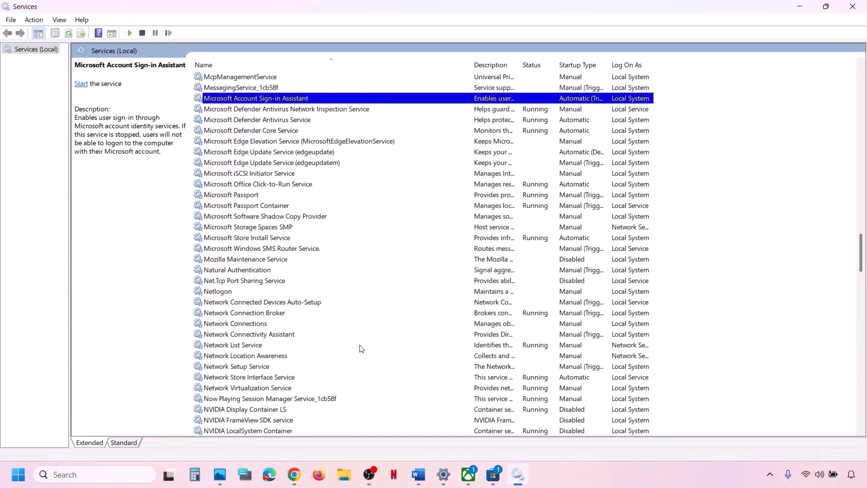
left_click(284, 238)
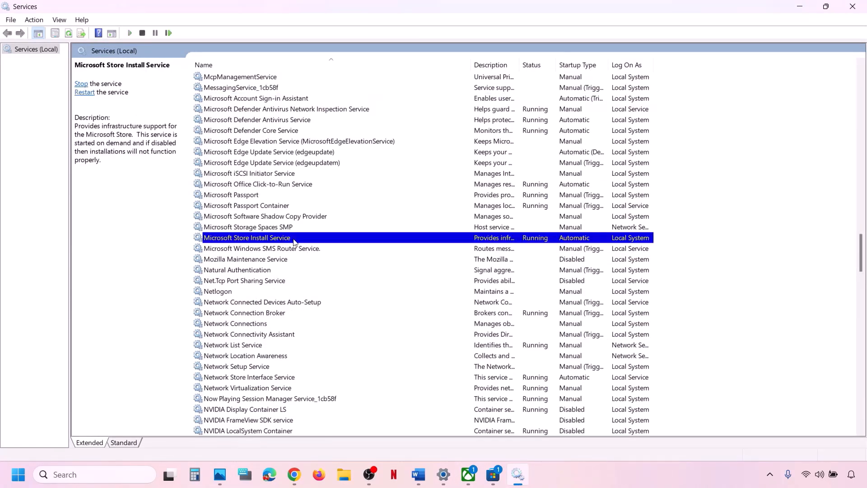
double_click(294, 238)
left_click(404, 223)
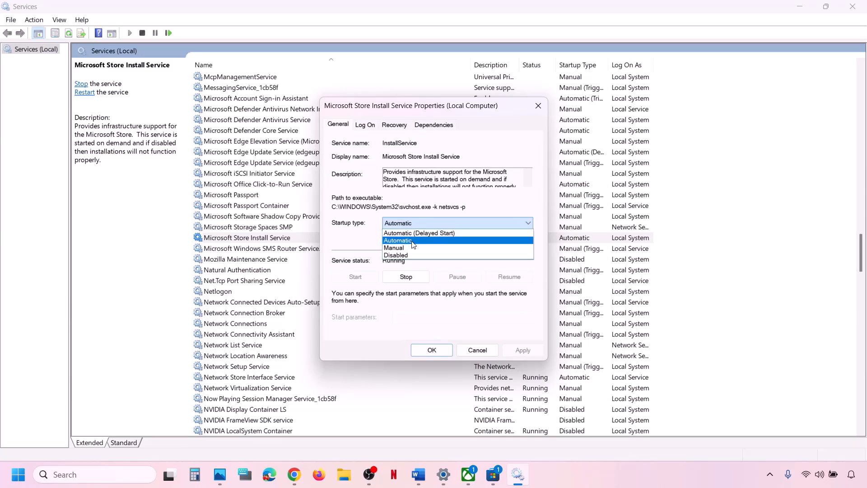
left_click(413, 240)
left_click(523, 351)
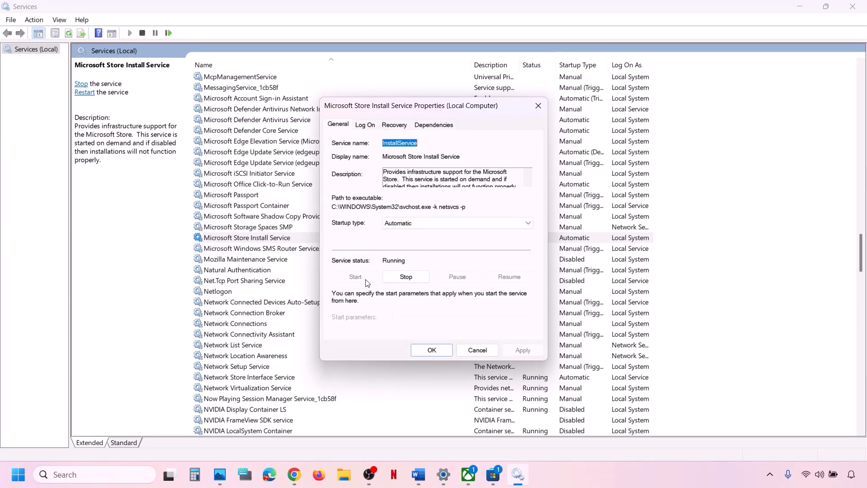
left_click(427, 350)
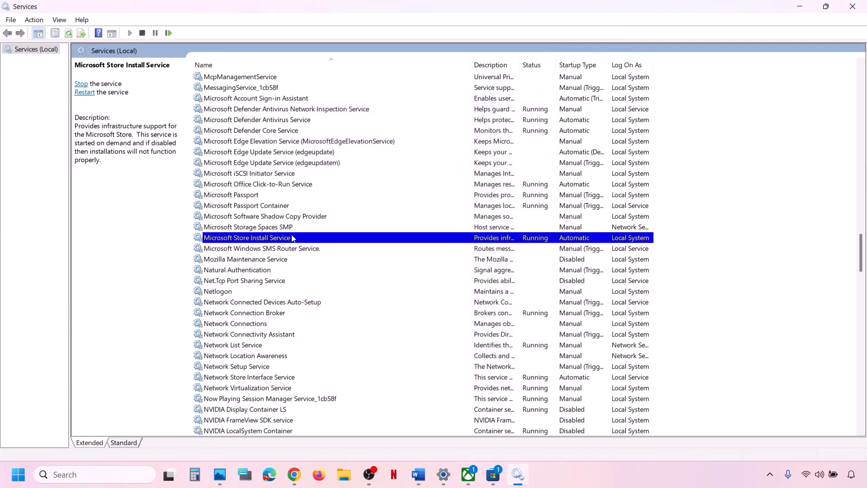
right_click(292, 238)
left_click(334, 292)
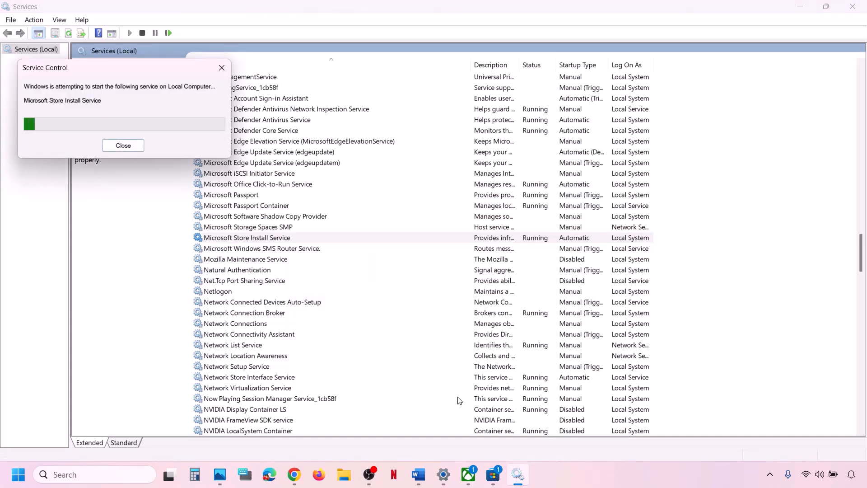
Back in the Word guide, select the Get-AppxPackage command line.
left_click(418, 474)
scroll(292, 307, "down", 1)
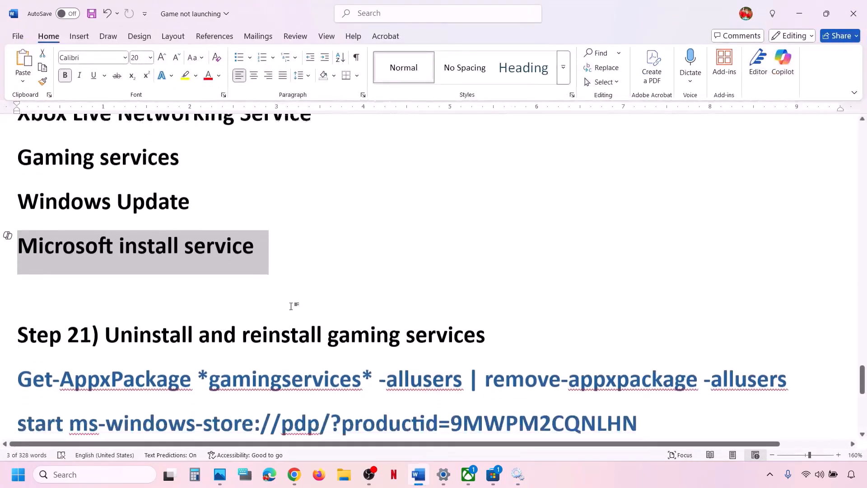
scroll(292, 306, "down", 3)
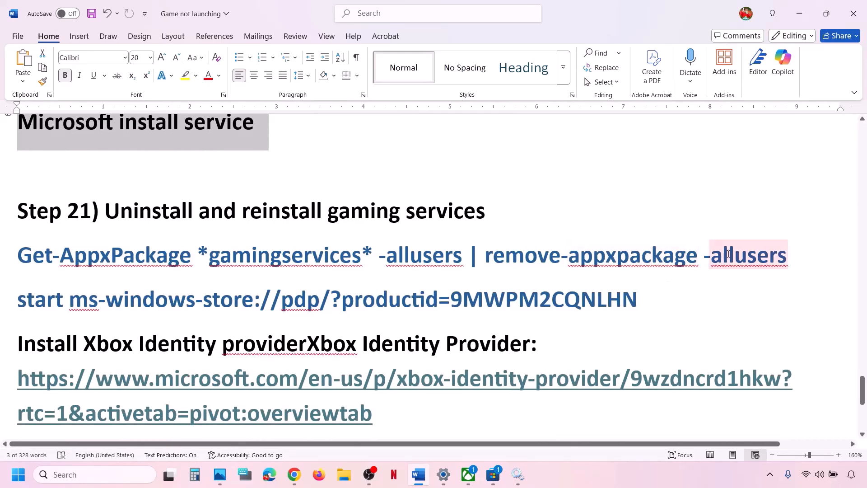
left_click_drag(800, 254, 32, 257)
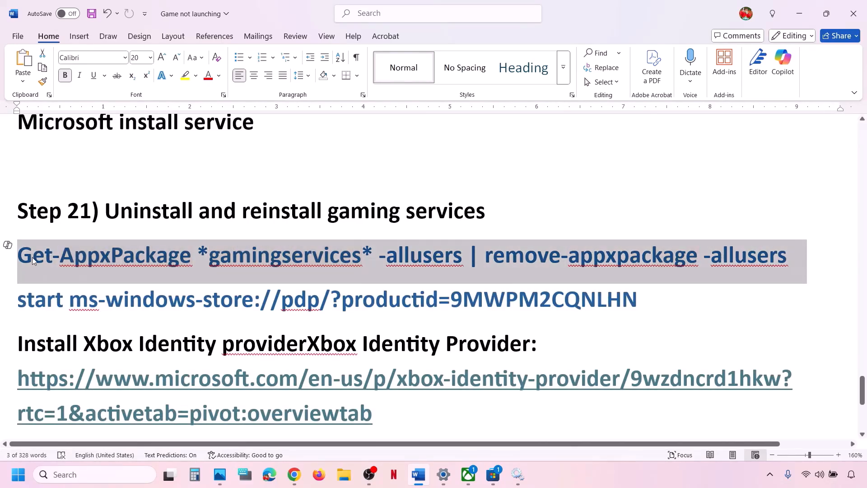
Run the copied Get-AppxPackage command in an administrator Windows PowerShell to remove Gaming Services.
right_click(194, 262)
left_click(224, 83)
left_click(89, 482)
type("pow")
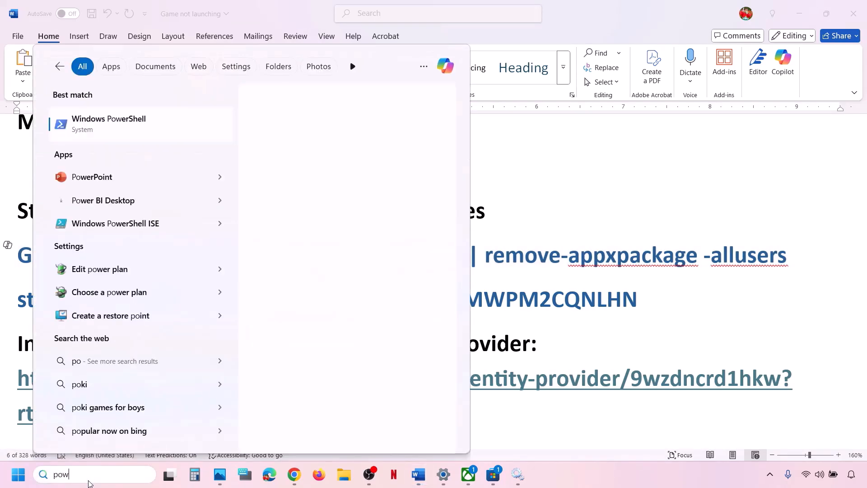
type("ershell")
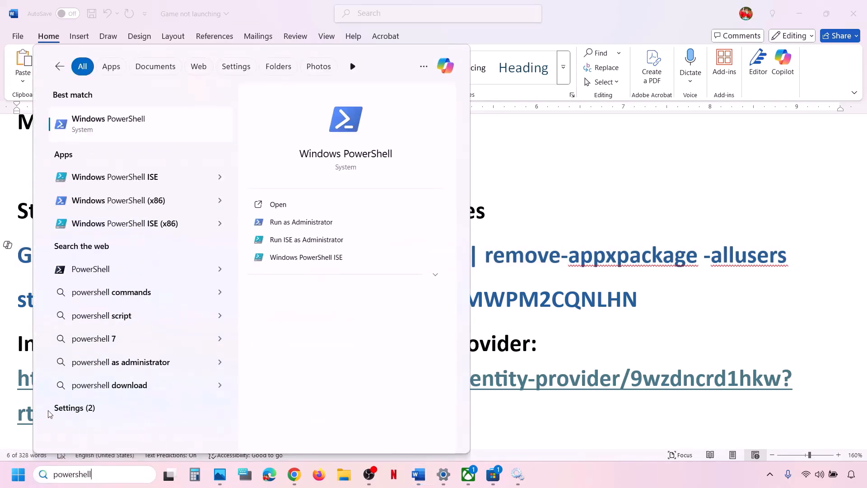
right_click(139, 129)
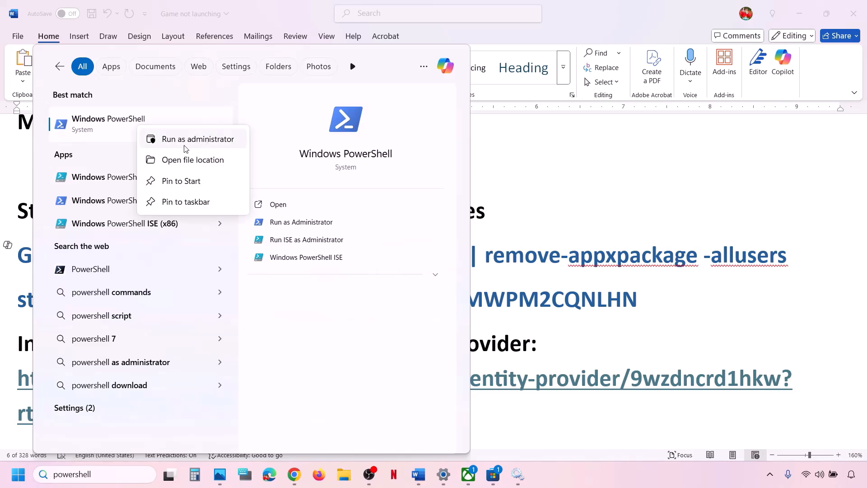
left_click(214, 140)
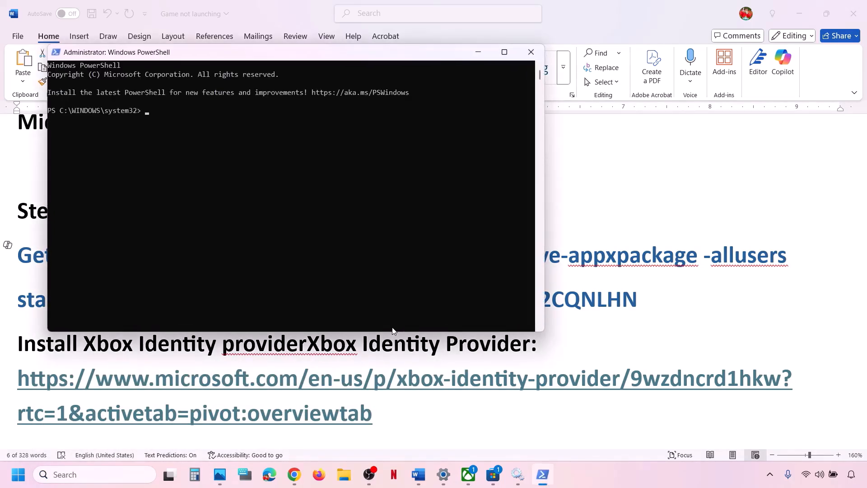
key("ctrl+v")
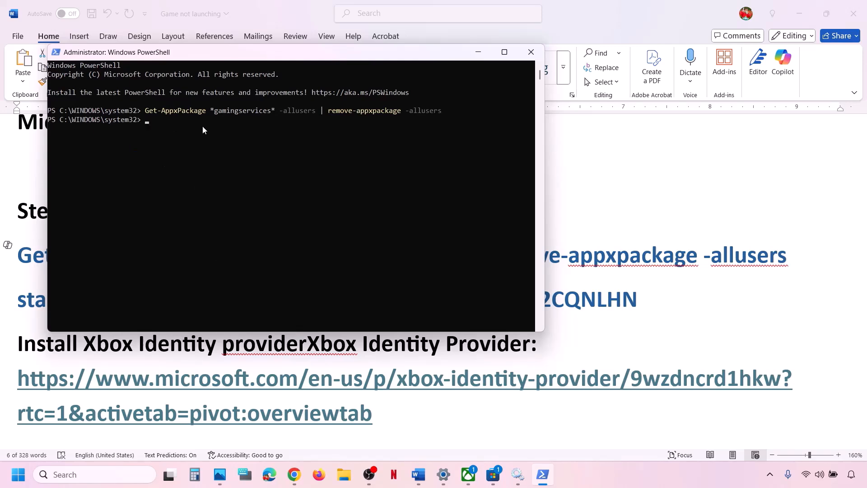
Copy the start ms-windows-store command from Word and return to PowerShell.
key("alt+Tab")
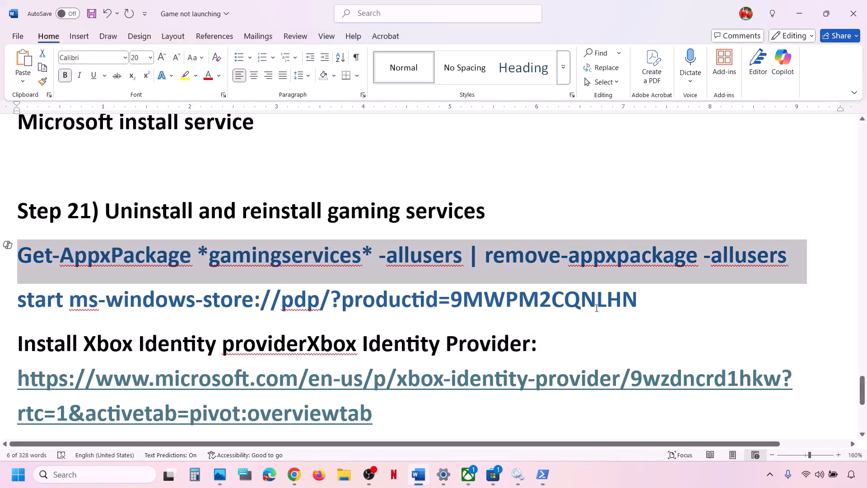
mouse_move(640, 297)
left_mouse_down()
mouse_move(478, 300)
mouse_move(60, 258)
mouse_move(19, 301)
mouse_move(36, 304)
left_mouse_up()
right_click(37, 304)
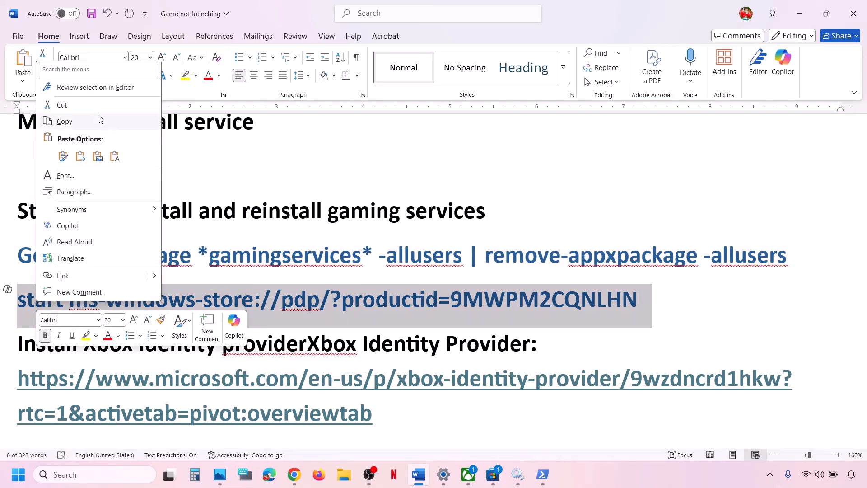
left_click(64, 121)
left_click(543, 475)
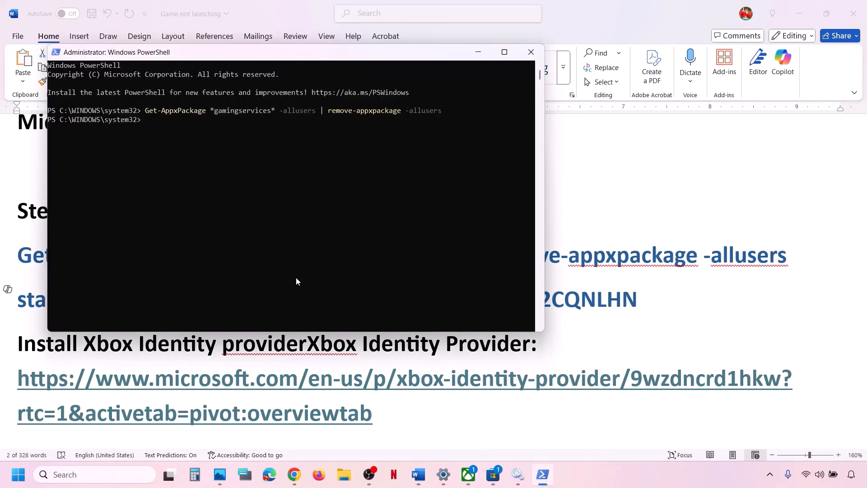
Run the store-launch command, dismiss the Game Pass popup, and Get Gaming Services in Microsoft Store.
right_click(296, 281)
key("Return")
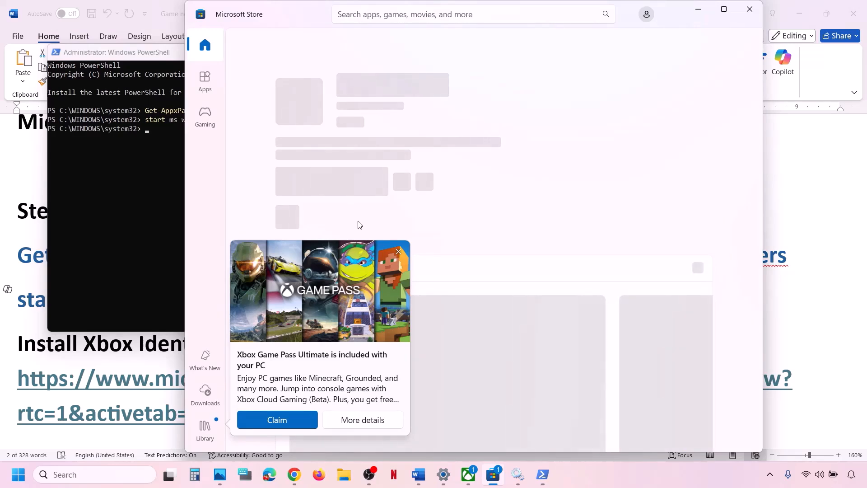
left_click(398, 251)
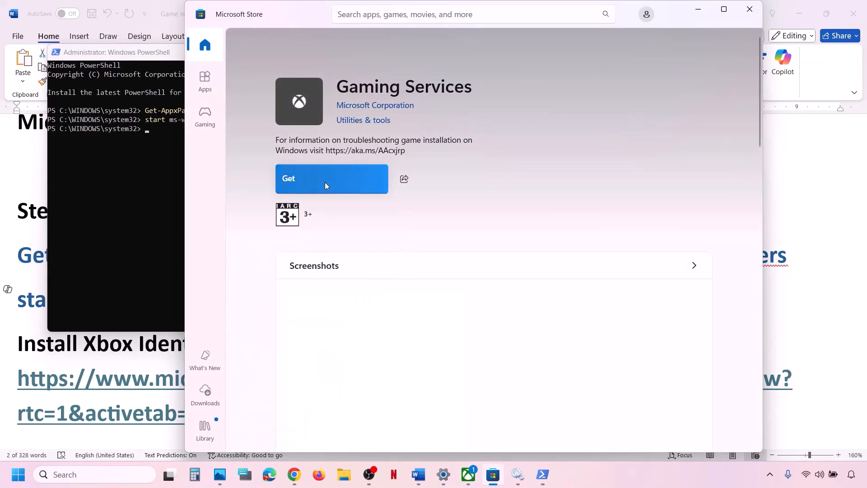
left_click(724, 9)
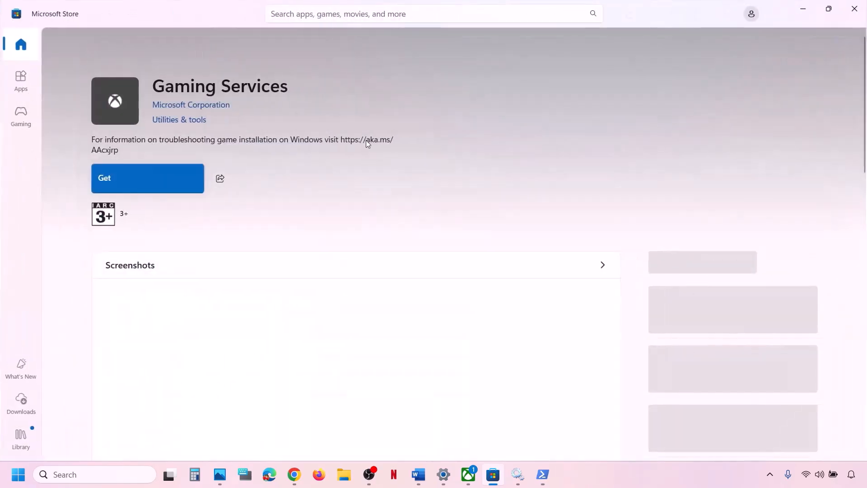
left_click(171, 178)
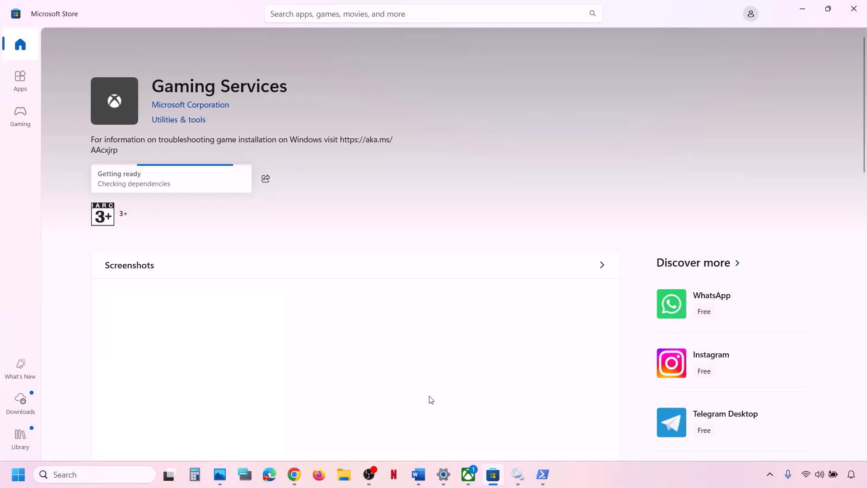
left_click(419, 474)
scroll(280, 387, "down", 1)
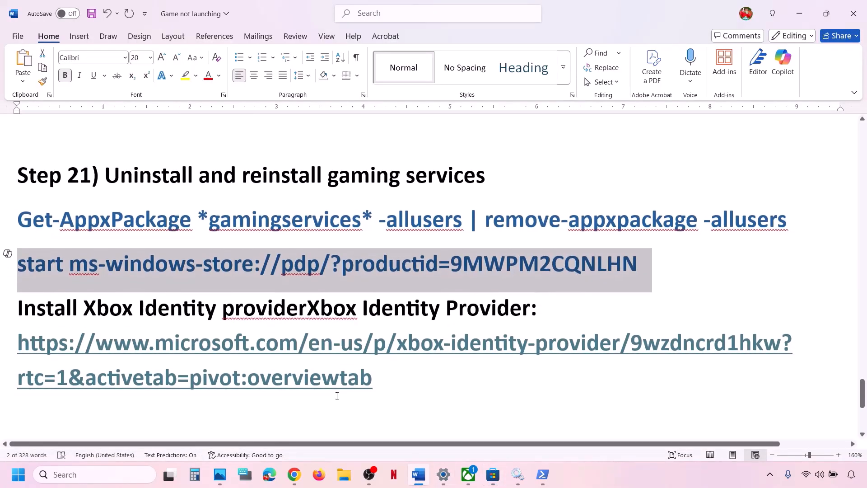
Open the Xbox Identity Provider link from Word in Chrome and hand it to Microsoft Store.
triple_click(382, 378)
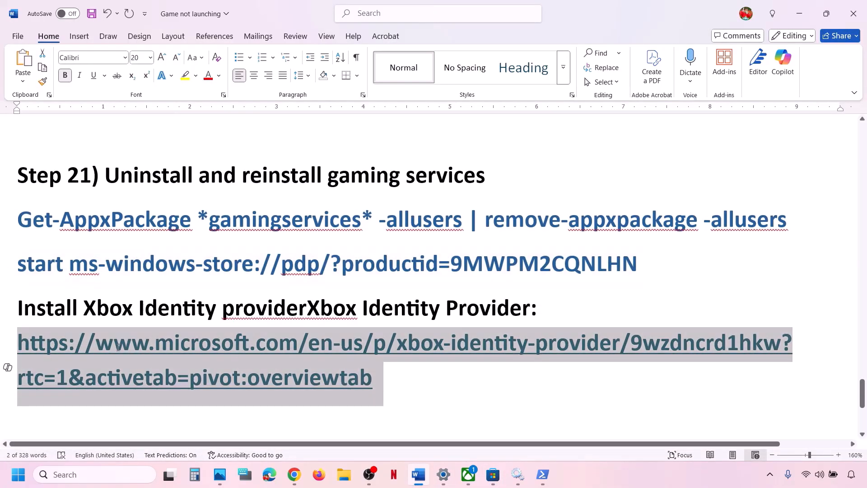
right_click(170, 346)
left_click(212, 119)
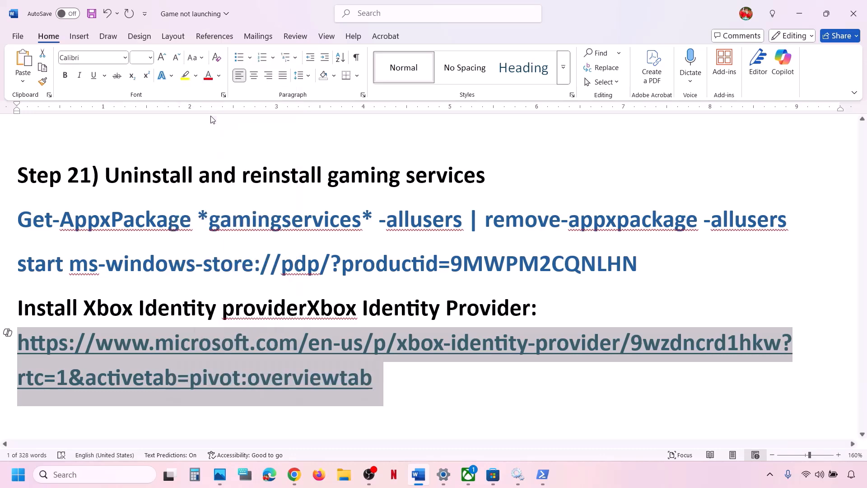
left_click(294, 475)
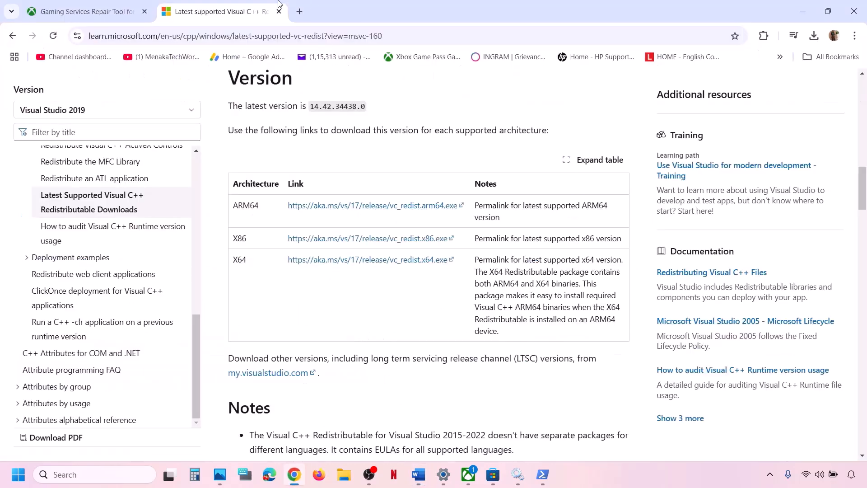
left_click(301, 13)
key("ctrl+v")
key("Return")
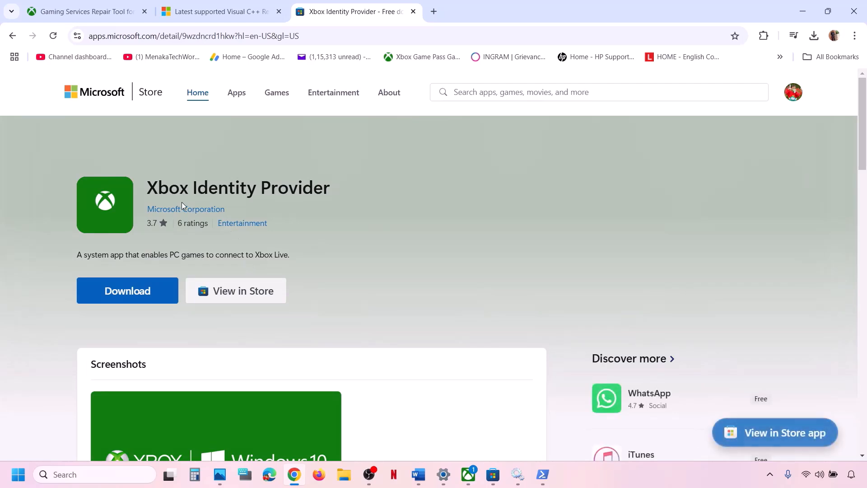
left_click(127, 290)
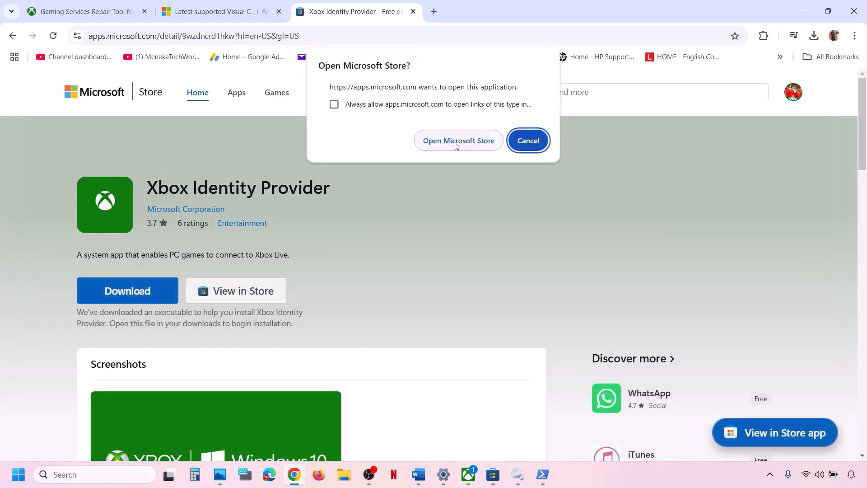
left_click(457, 144)
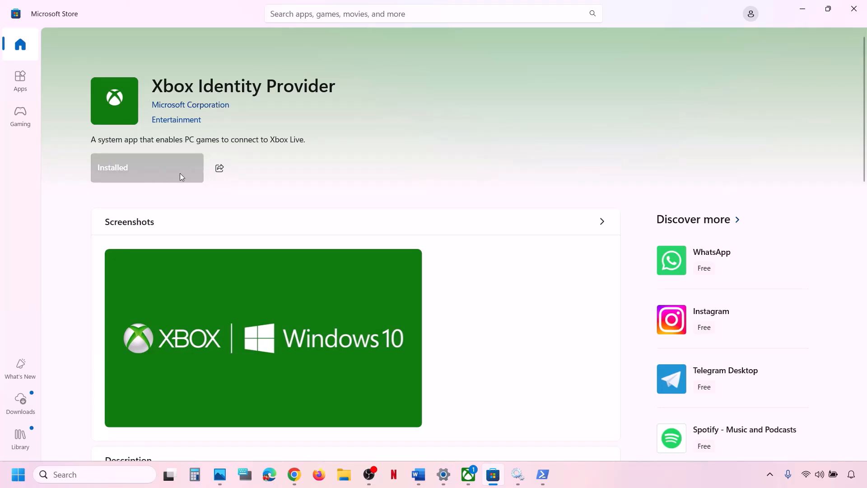
left_click(419, 474)
scroll(322, 340, "down", 4)
Open System > Storage in Windows Settings, expand Advanced storage settings, then check the Xbox app.
scroll(323, 341, "up", 1)
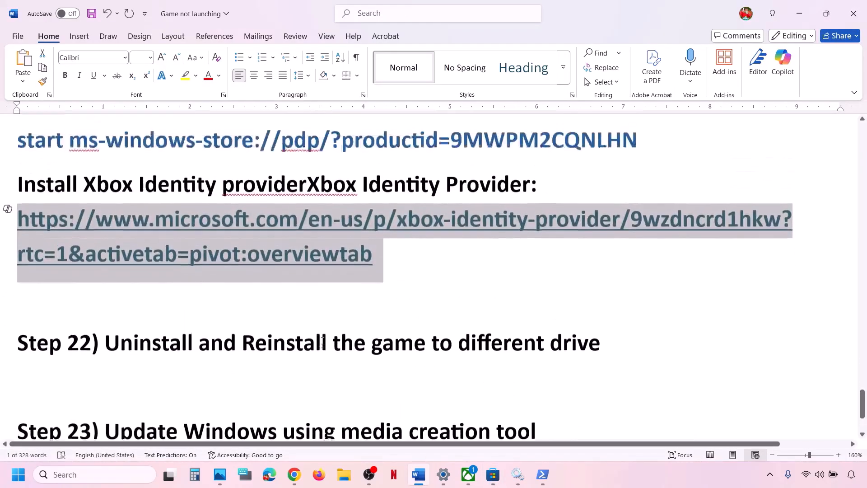
left_click_drag(159, 350, 634, 337)
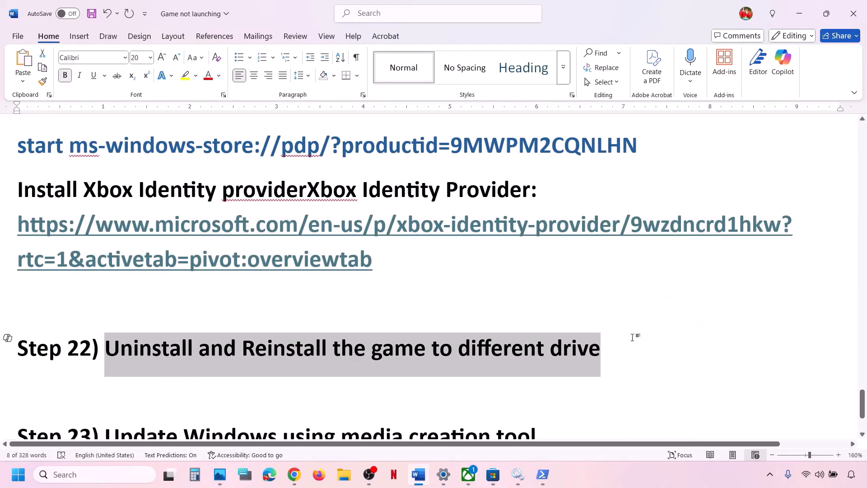
left_click(634, 337)
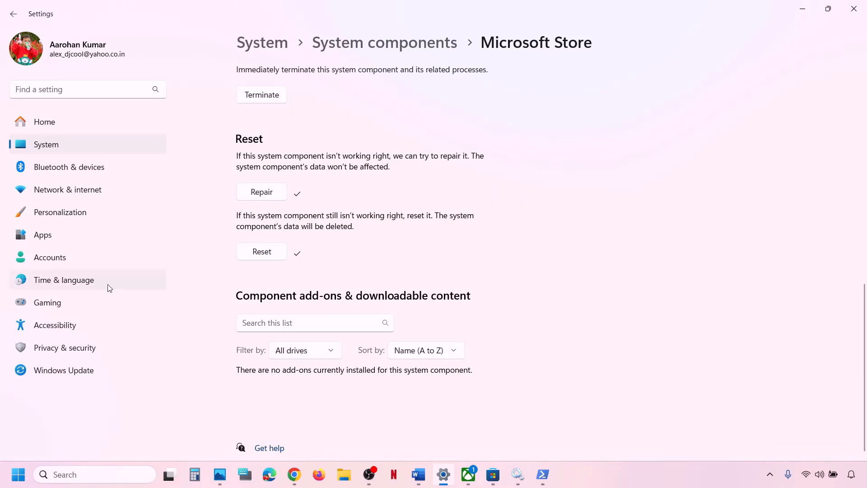
left_click(45, 151)
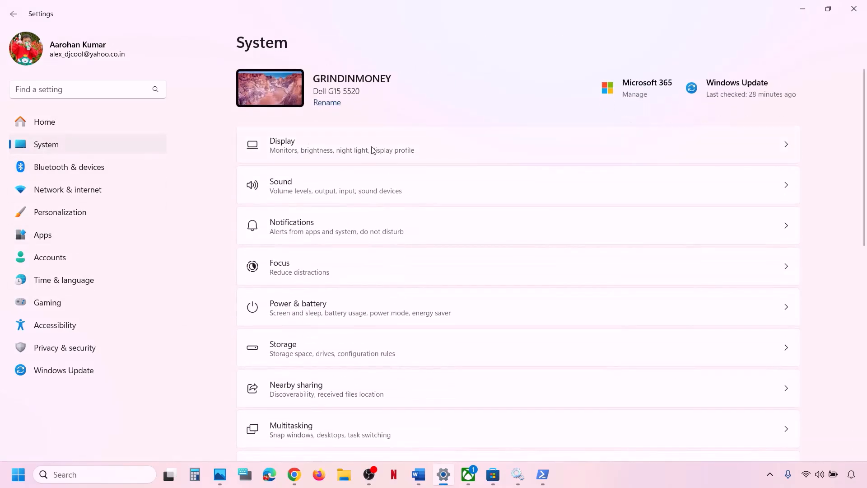
left_click(322, 350)
scroll(364, 276, "down", 4)
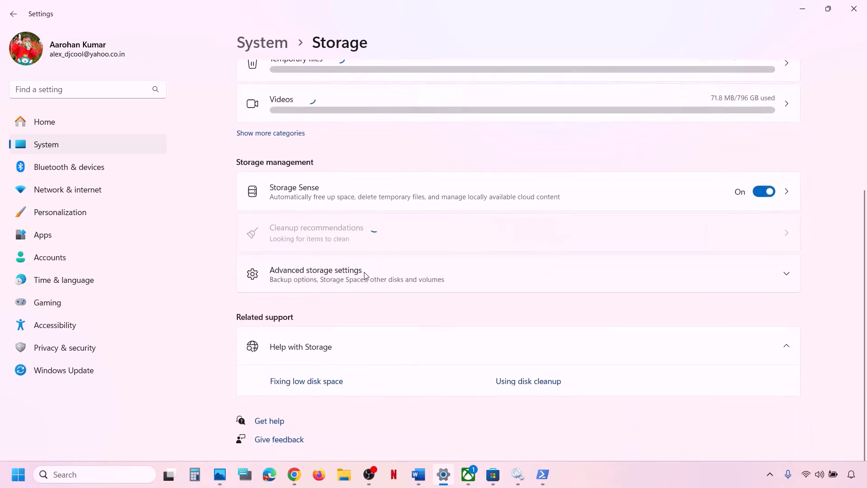
left_click(348, 281)
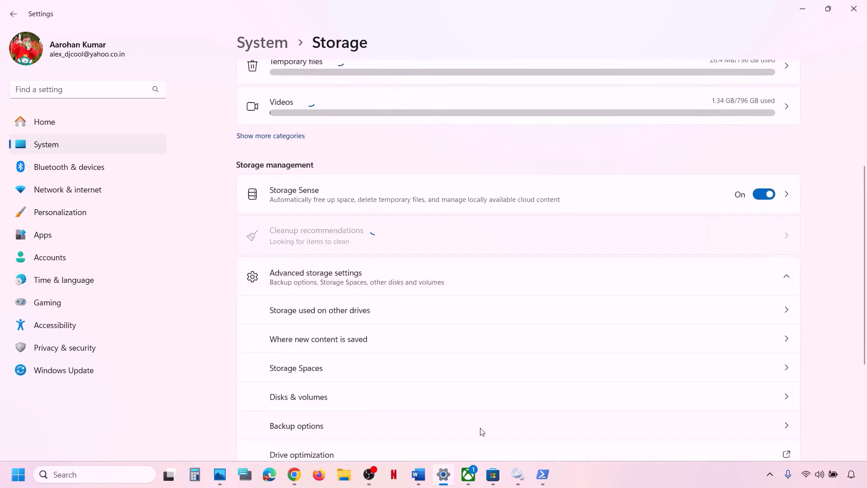
left_click(469, 474)
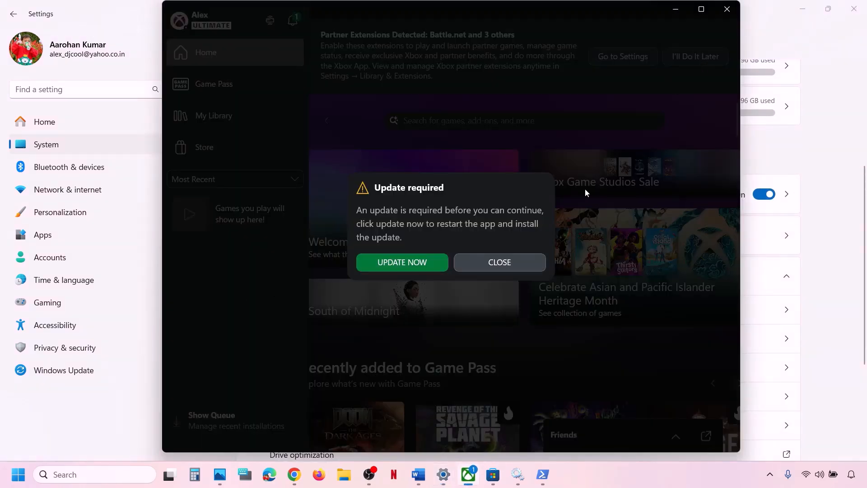
Dismiss the Update required prompt and reopen the Xbox app so its update installs.
left_click(502, 263)
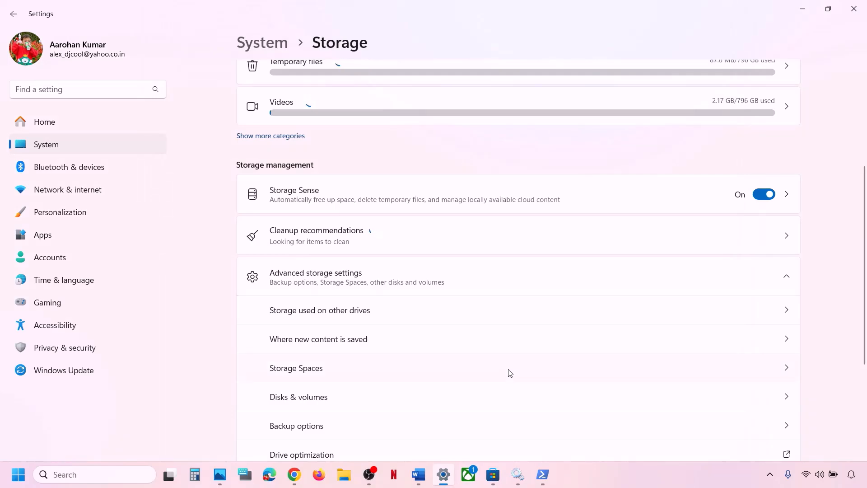
left_click(469, 474)
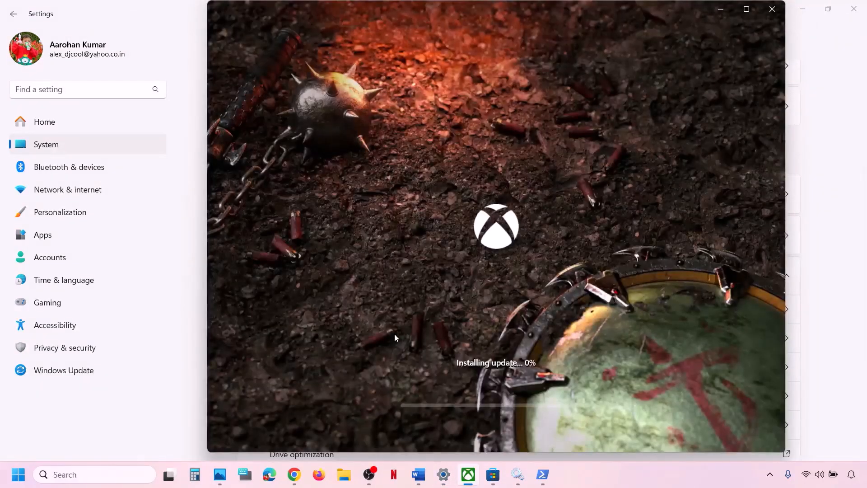
left_click(749, 13)
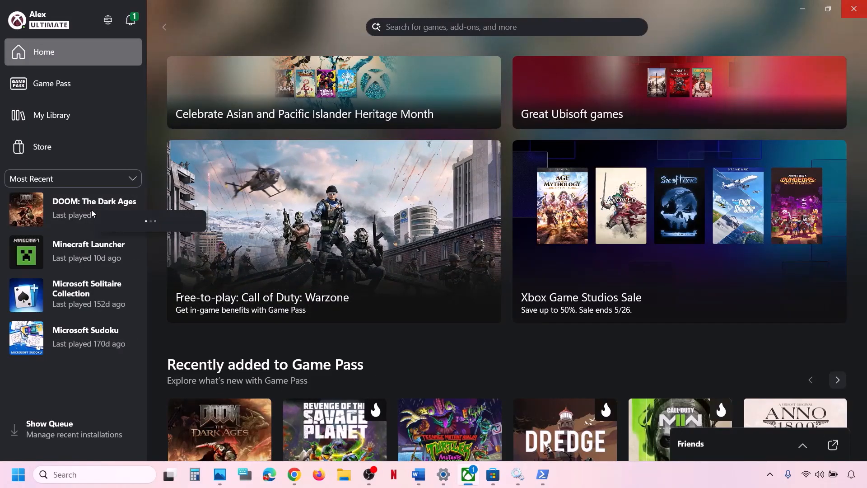
right_click(92, 210)
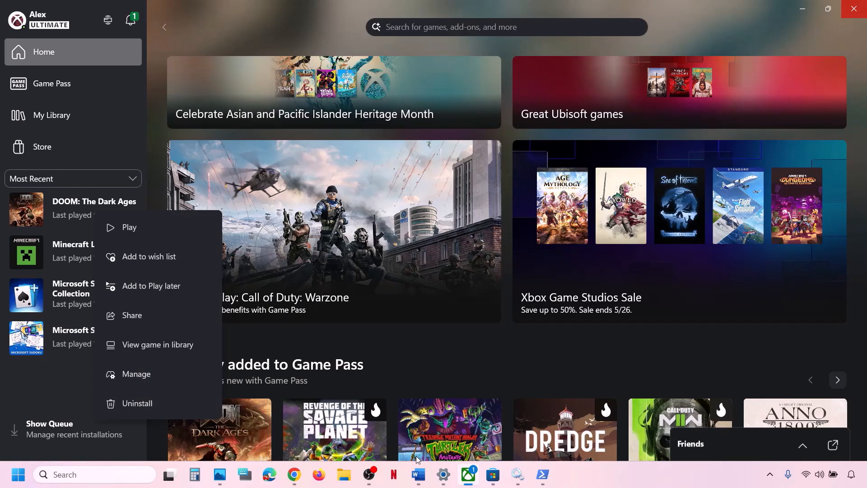
left_click(444, 475)
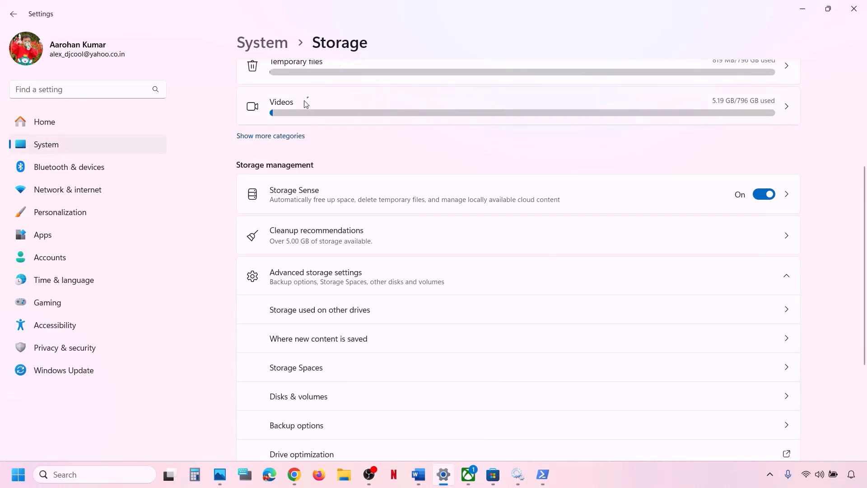
Confirm new apps still save to OS (C:) under Where new content is saved, then close Settings.
scroll(332, 354, "down", 3)
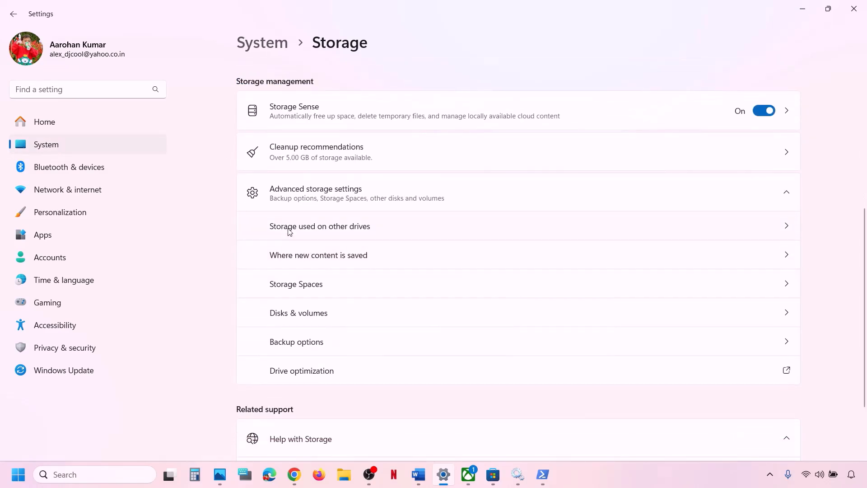
left_click(348, 262)
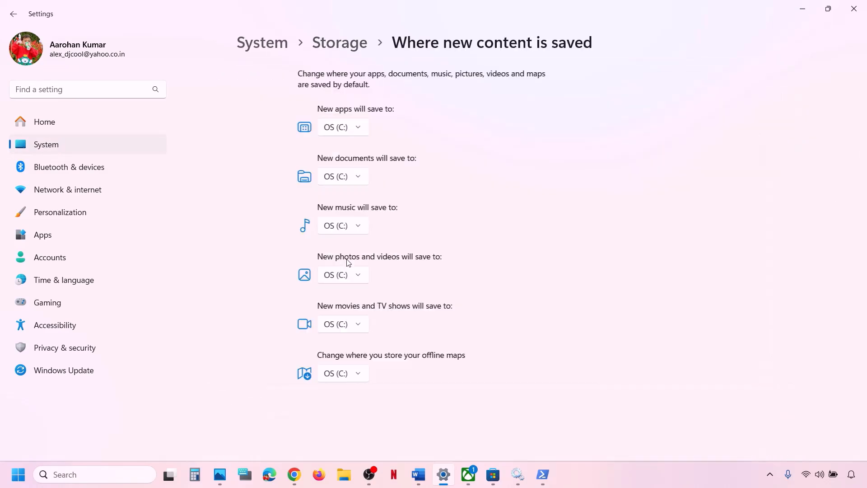
left_click(299, 129)
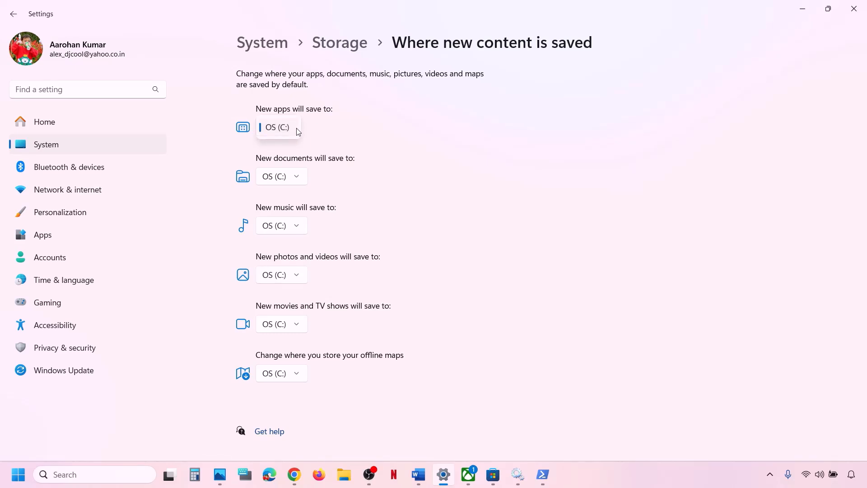
left_click(337, 135)
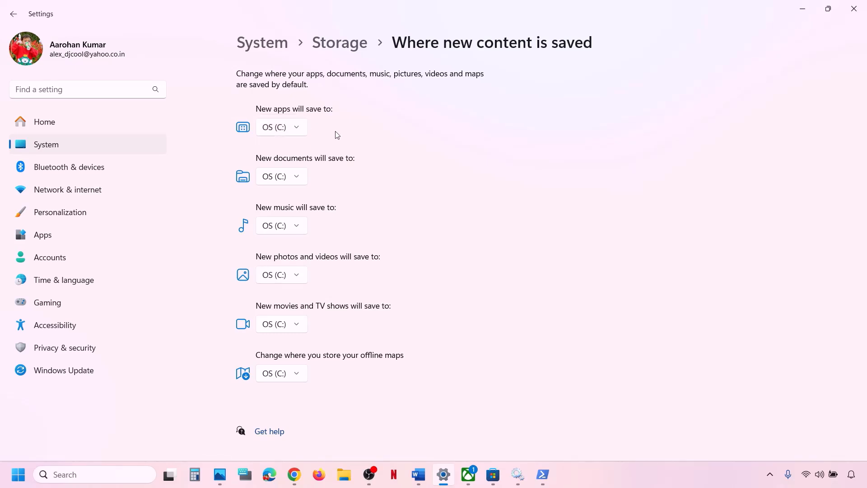
left_click(298, 129)
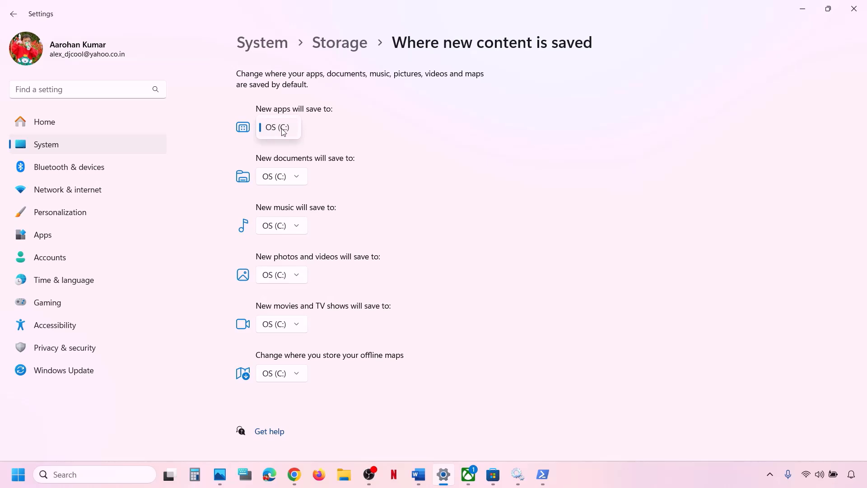
left_click(284, 131)
left_click(287, 131)
left_click(298, 130)
left_click(319, 131)
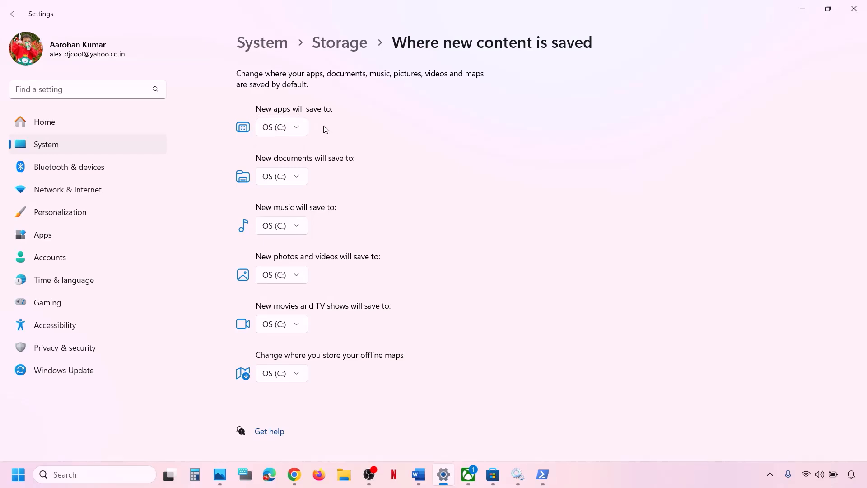
left_click(854, 9)
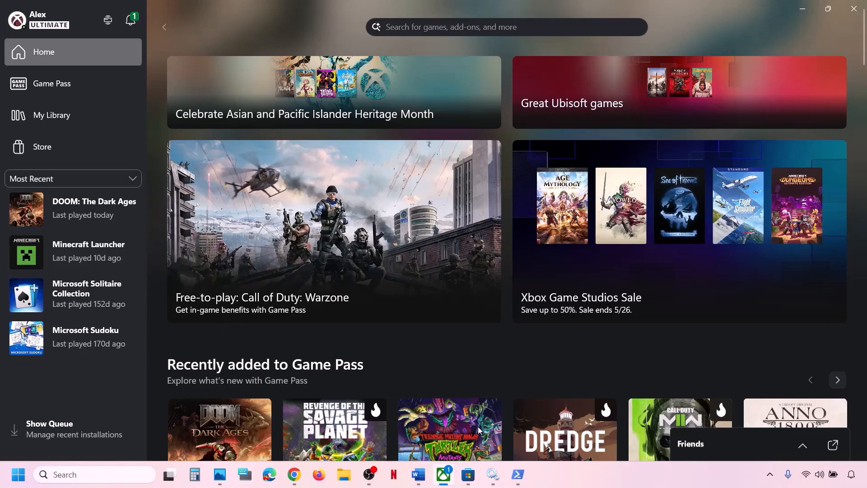
left_click(418, 475)
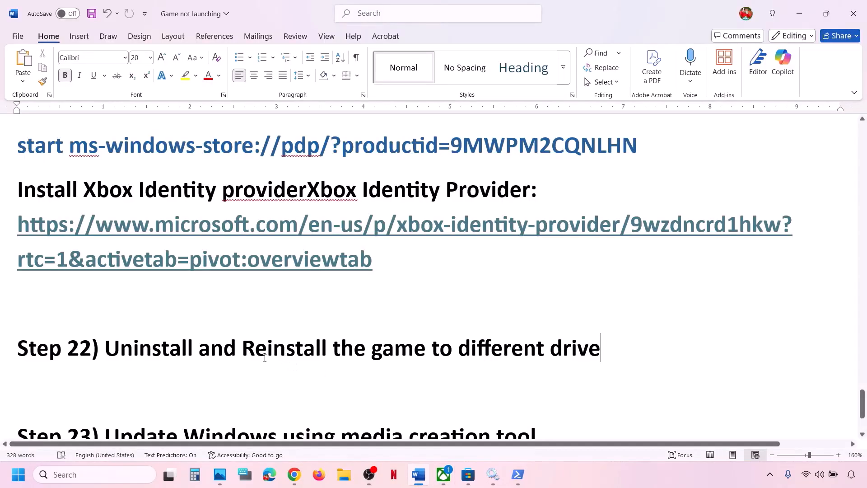
Review the guide's Step 22 and Step 23 notes on updating Windows via media creation tool.
left_click_drag(175, 350, 603, 350)
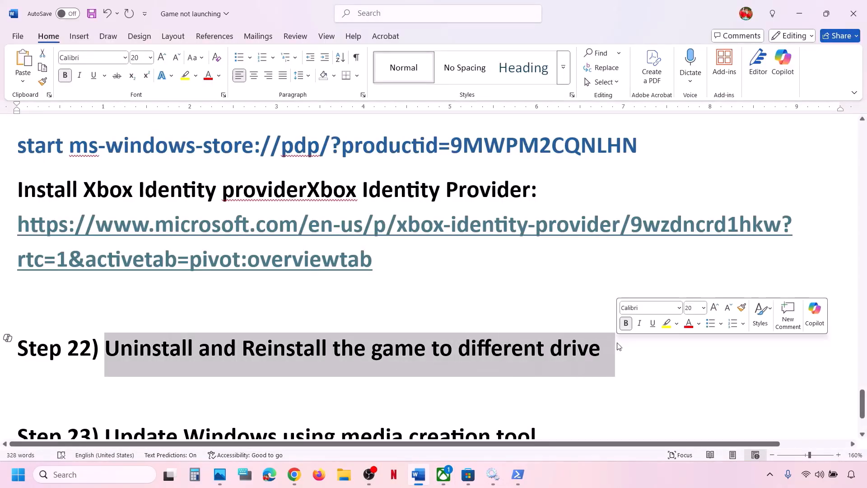
left_click(325, 315)
scroll(325, 315, "down", 3)
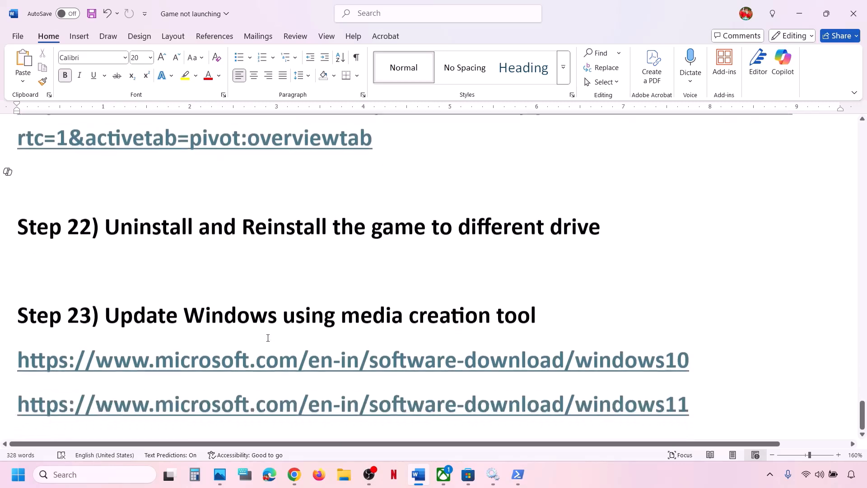
left_click_drag(117, 318, 551, 318)
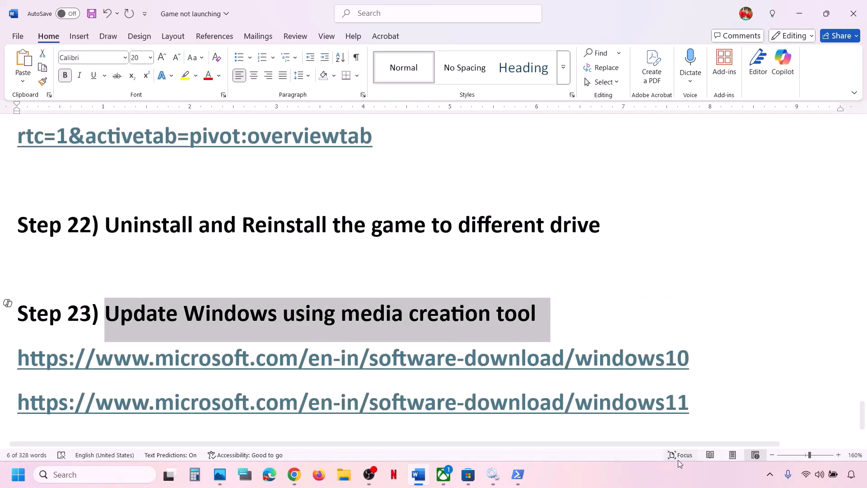
left_click(661, 468)
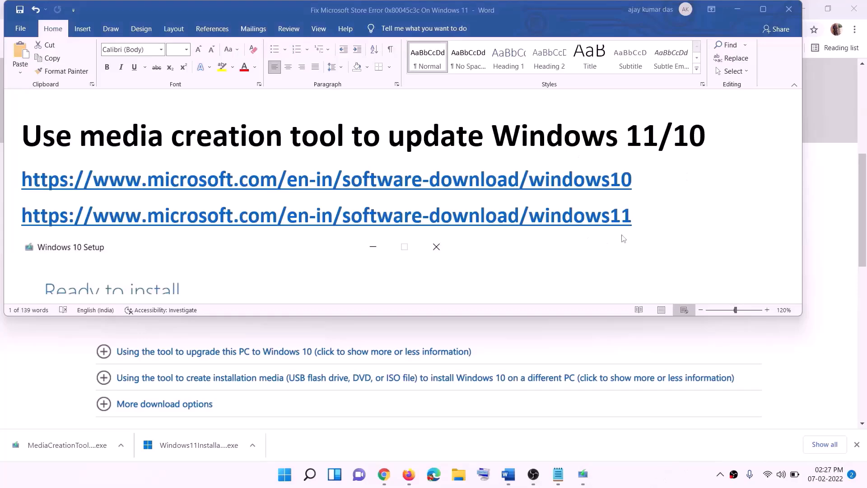
Check the guide's Windows 10 and Windows 11 download links, then view the Windows 10 download page.
left_click(638, 179)
left_click_drag(644, 179, 236, 178)
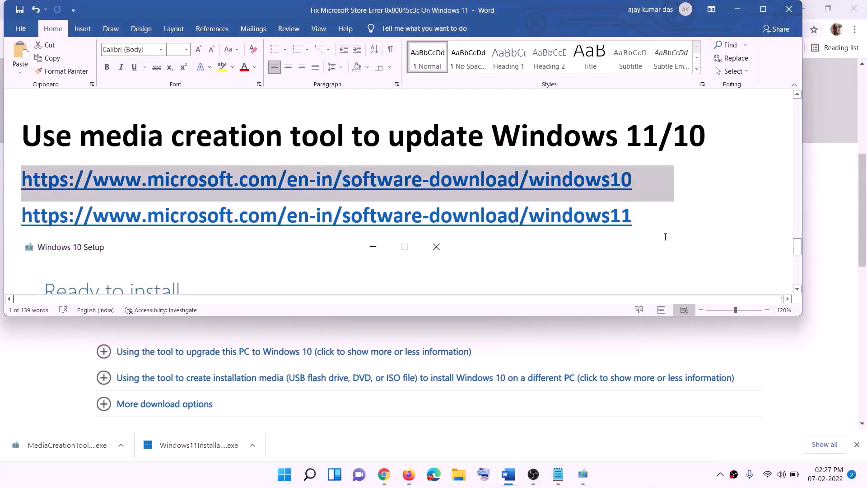
left_click_drag(645, 216, 22, 215)
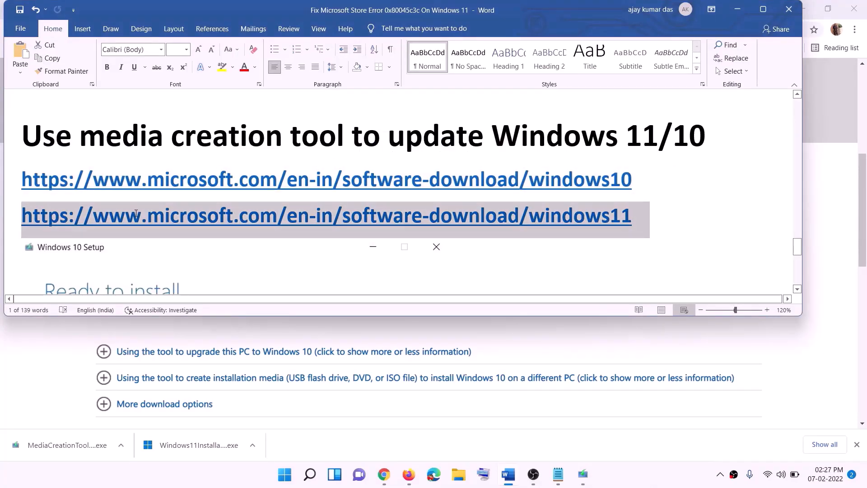
left_click(737, 9)
scroll(369, 226, "up", 6)
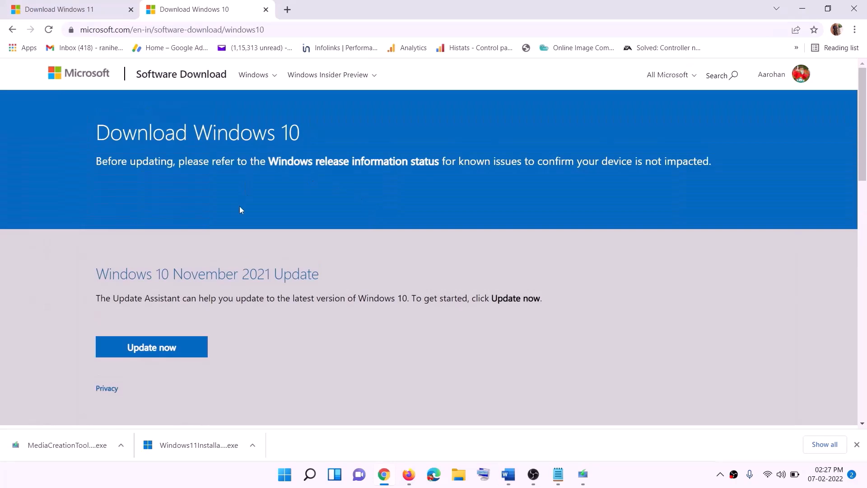
scroll(290, 248, "down", 5)
left_click_drag(103, 271, 194, 271)
scroll(289, 253, "down", 3)
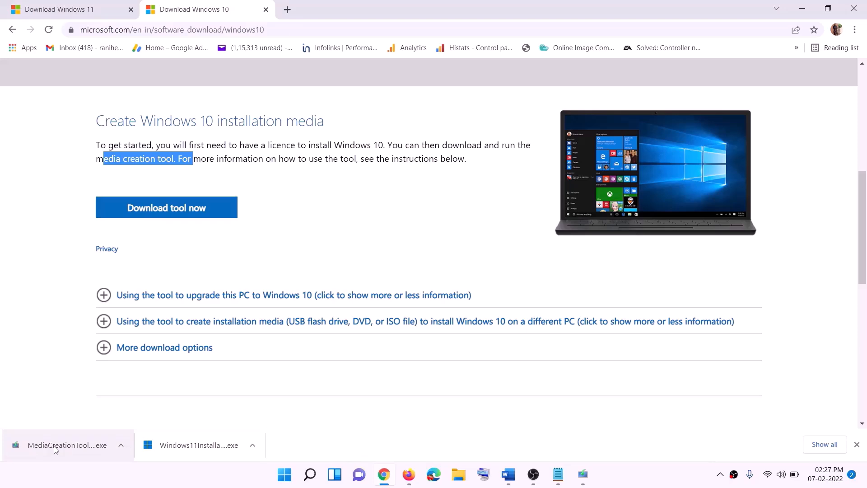
Run the Windows 10 media creation tool, accept the license and choose to upgrade this PC.
left_click(589, 479)
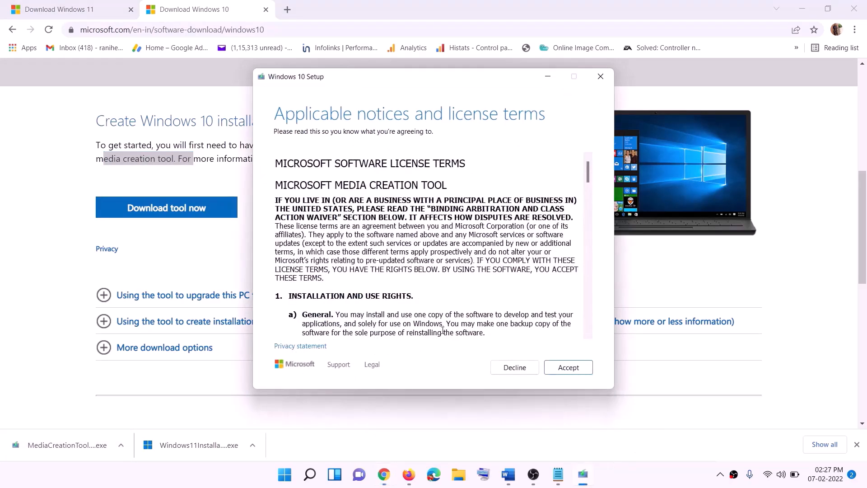
left_click(561, 374)
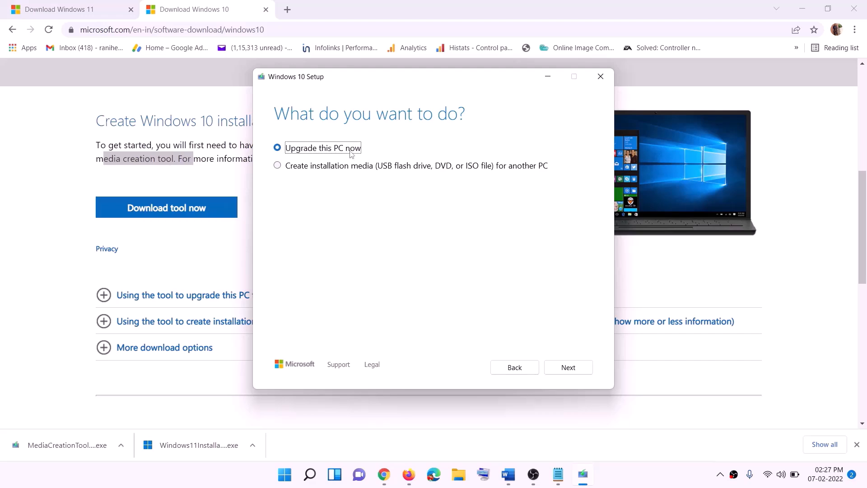
left_click(567, 369)
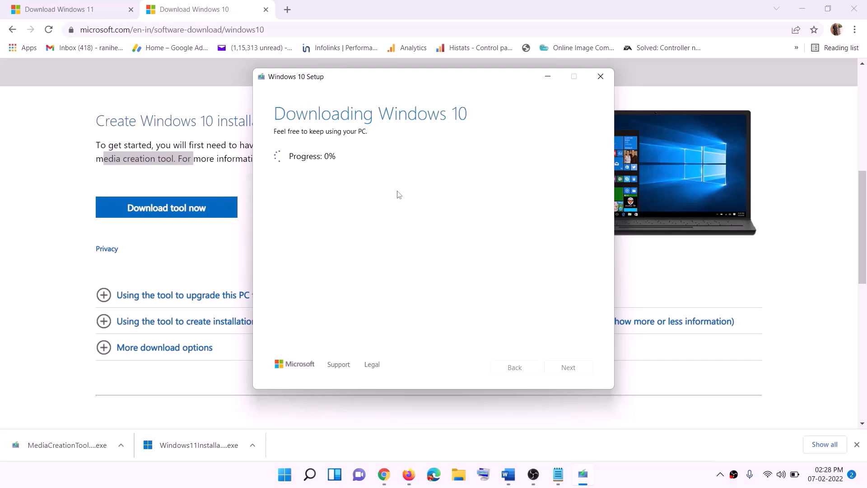
left_click(640, 484)
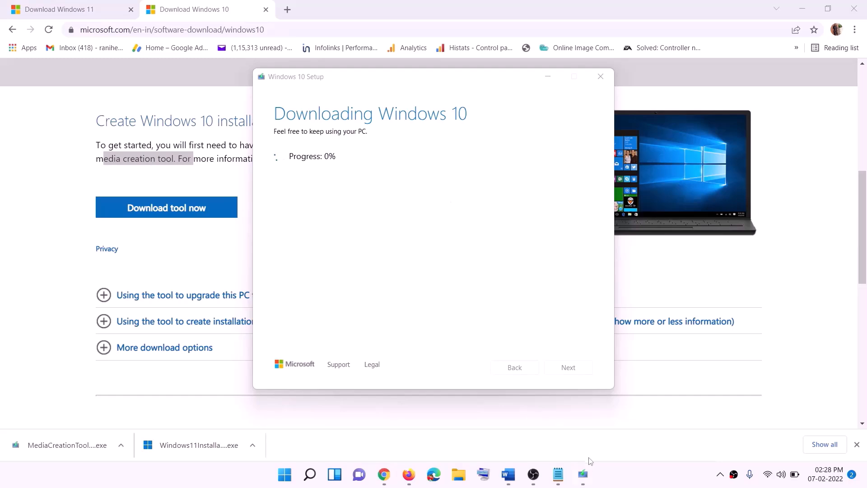
Read further in the maximized guide, then return to the Download Windows 11 page.
left_click(509, 475)
scroll(86, 216, "down", 1)
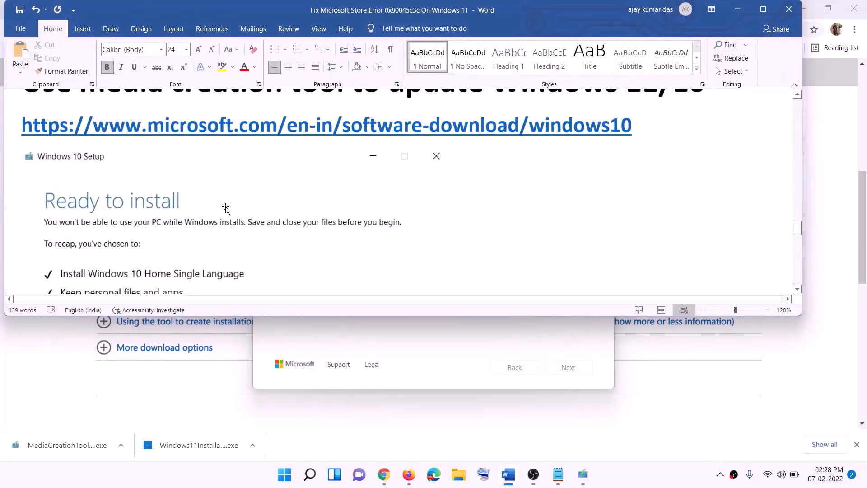
left_click(763, 9)
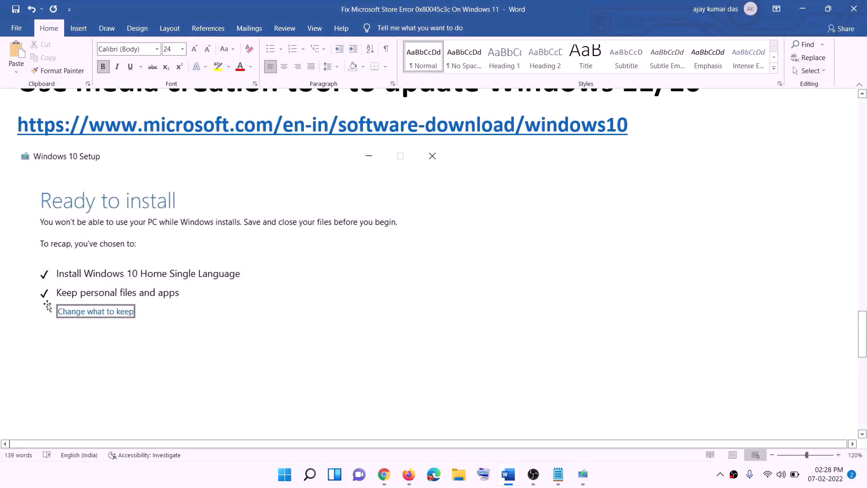
scroll(446, 314, "down", 3)
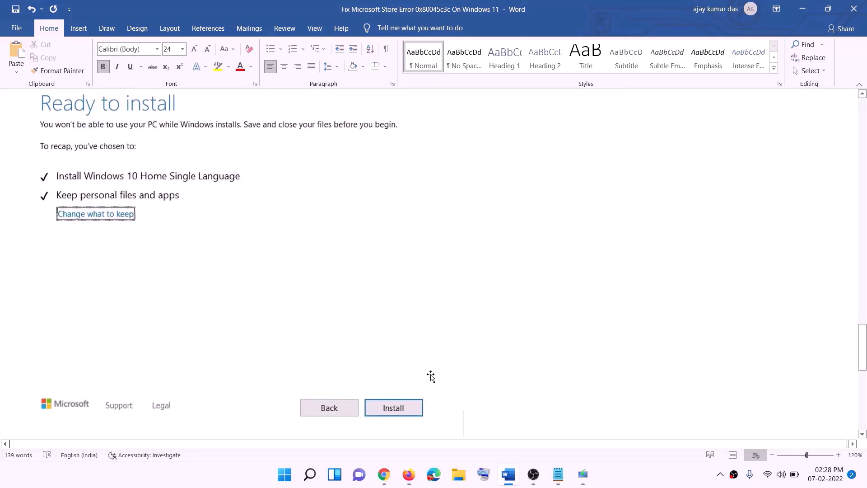
scroll(355, 280, "up", 1)
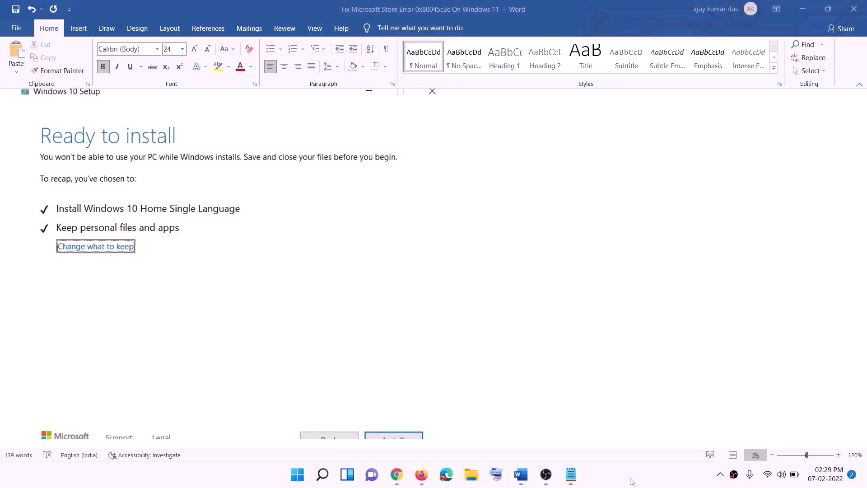
left_click(400, 479)
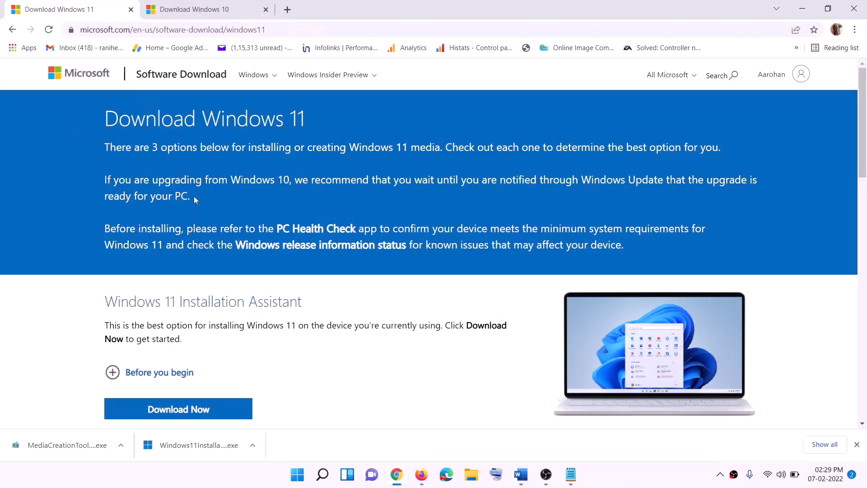
Download the Windows 11 media creation tool and allow it to run.
scroll(276, 302, "down", 5)
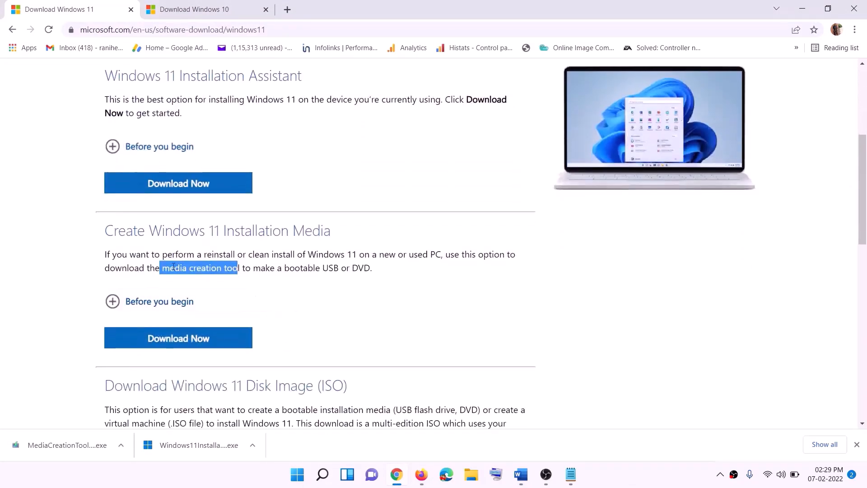
left_click_drag(172, 269, 250, 268)
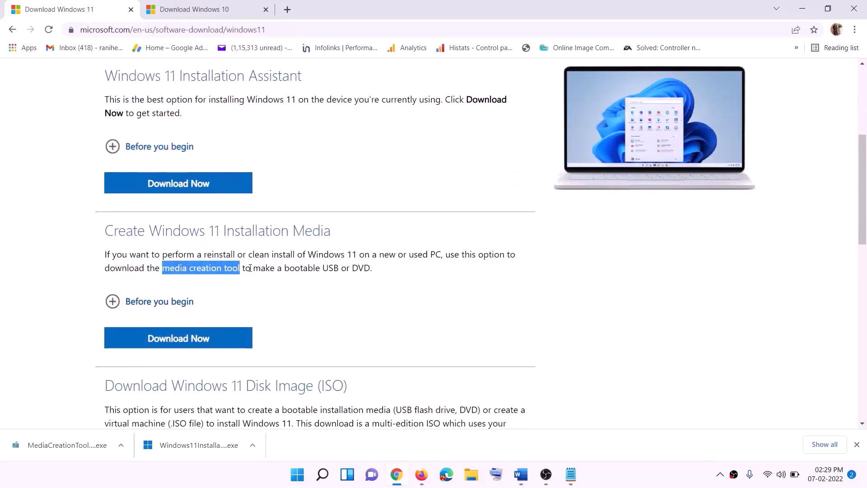
left_click(174, 342)
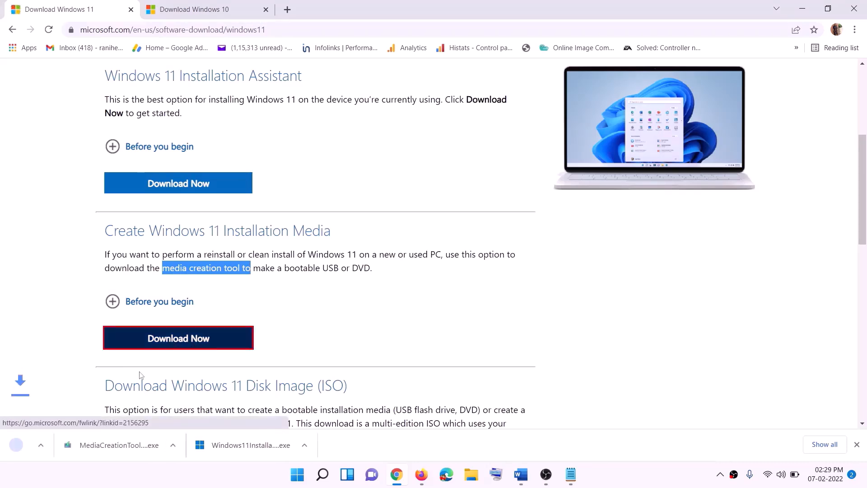
left_click(81, 443)
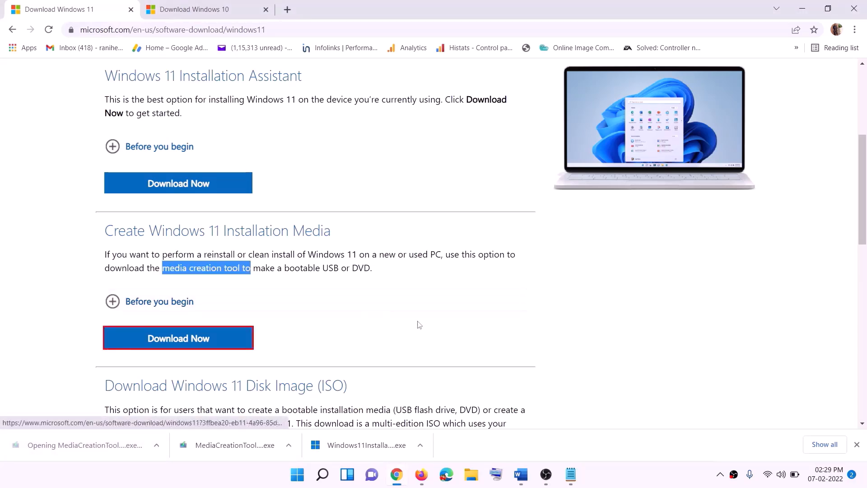
left_click(385, 333)
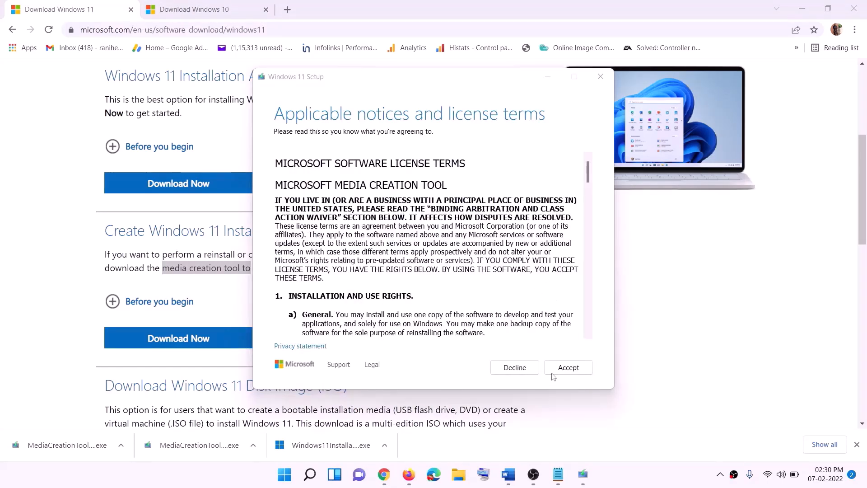
Create a Windows 11 ISO named Windows on the Desktop using recommended language and edition, then show the desktop.
left_click(552, 372)
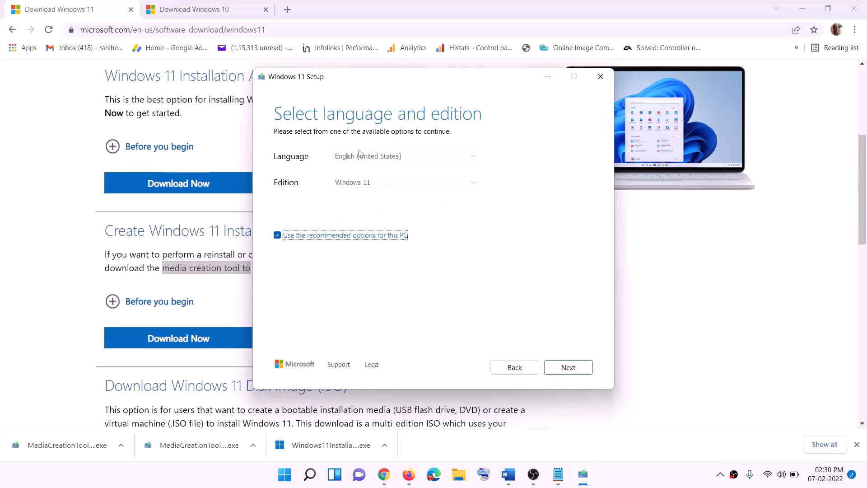
left_click(563, 367)
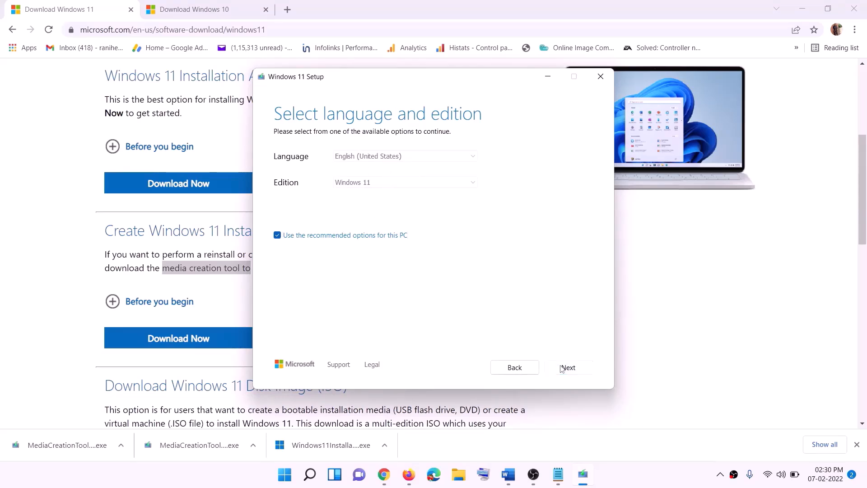
left_click(288, 196)
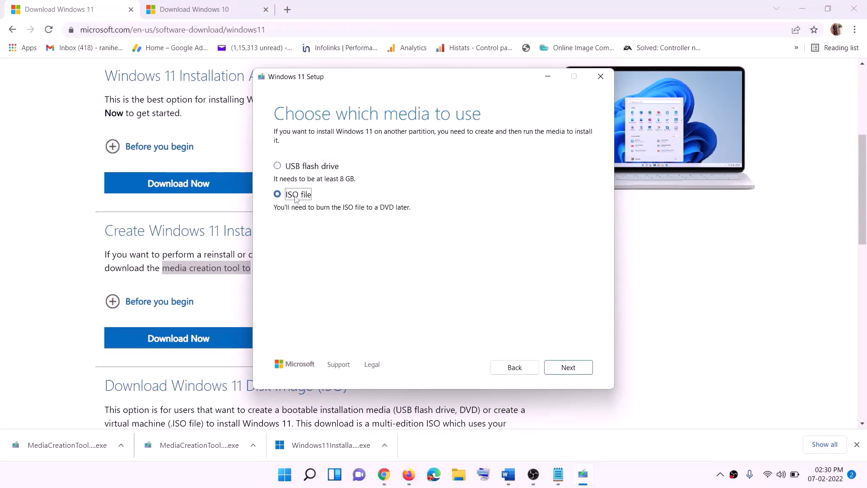
left_click(570, 368)
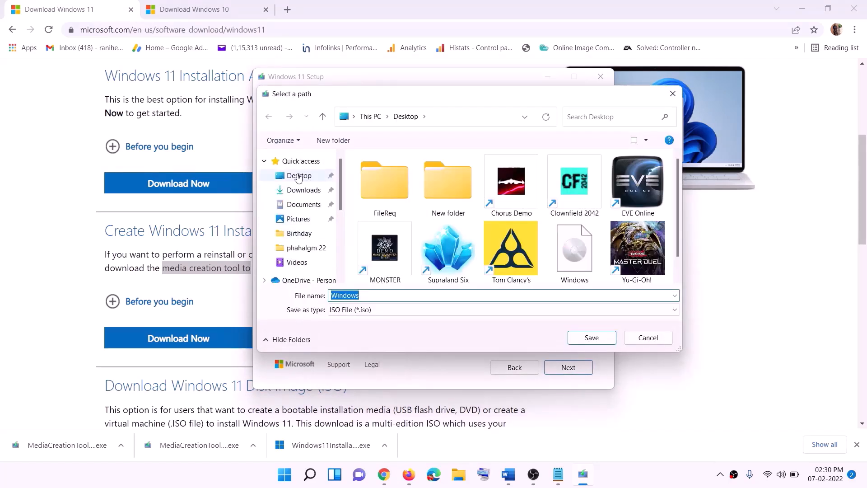
left_click(297, 178)
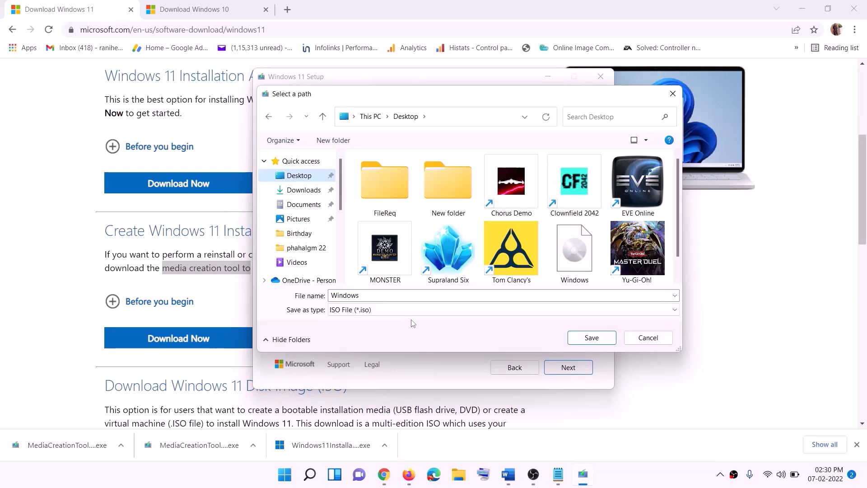
left_click(593, 338)
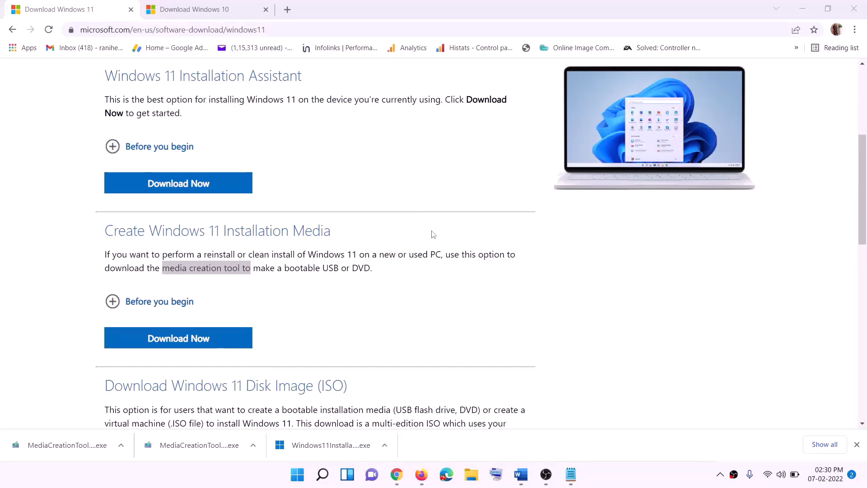
key("super+d")
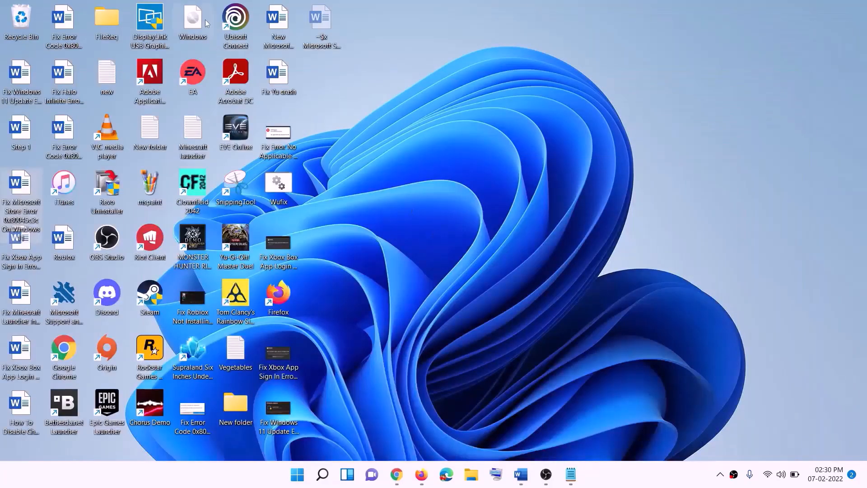
Mount the Windows ISO as DVD Drive (F:) and run its Windows 11 setup with admin approval.
left_click_drag(206, 24, 281, 245)
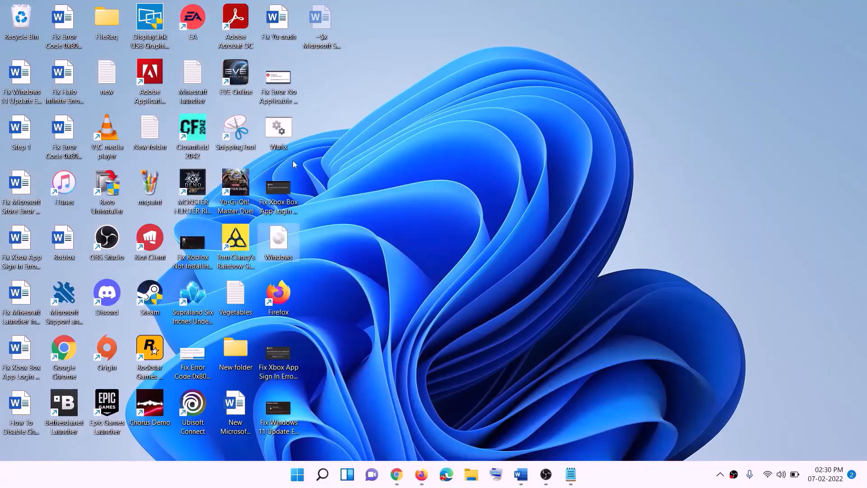
double_click(280, 242)
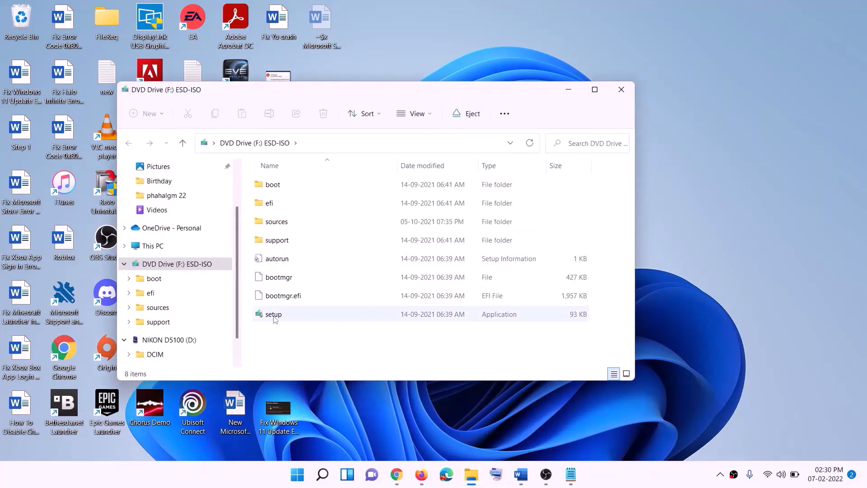
left_click(280, 315)
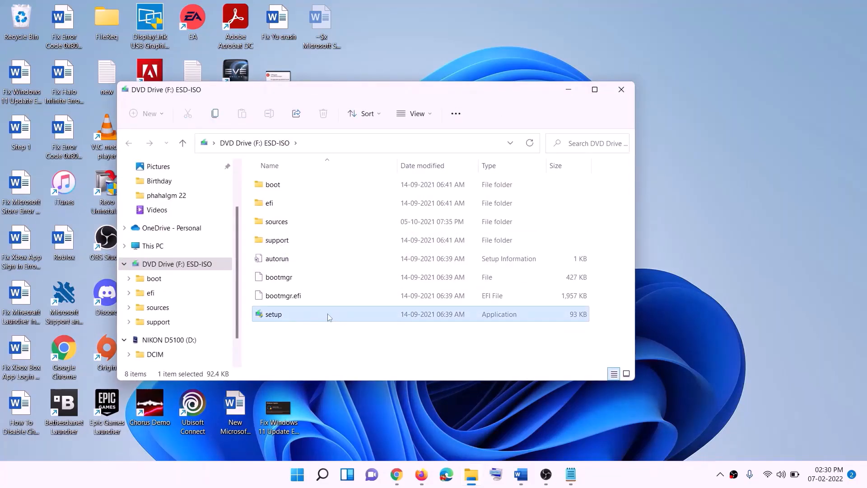
double_click(295, 314)
left_click(349, 356)
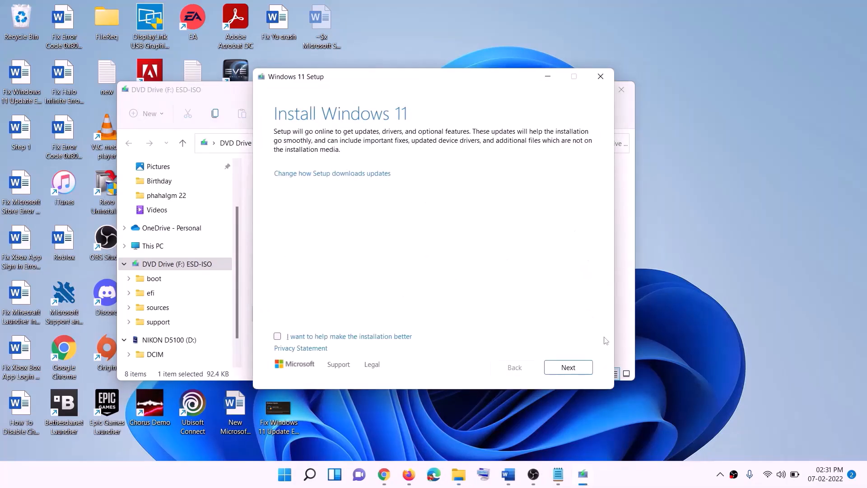
left_click(571, 368)
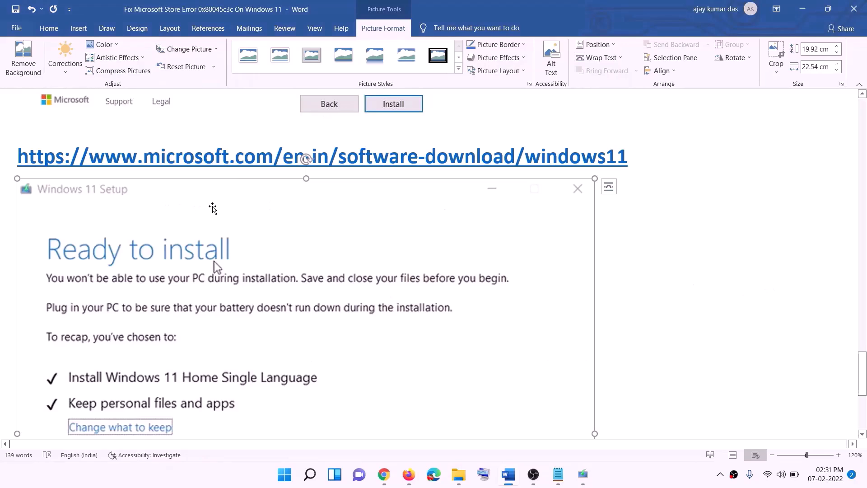
scroll(204, 227, "down", 2)
scroll(204, 227, "down", 1)
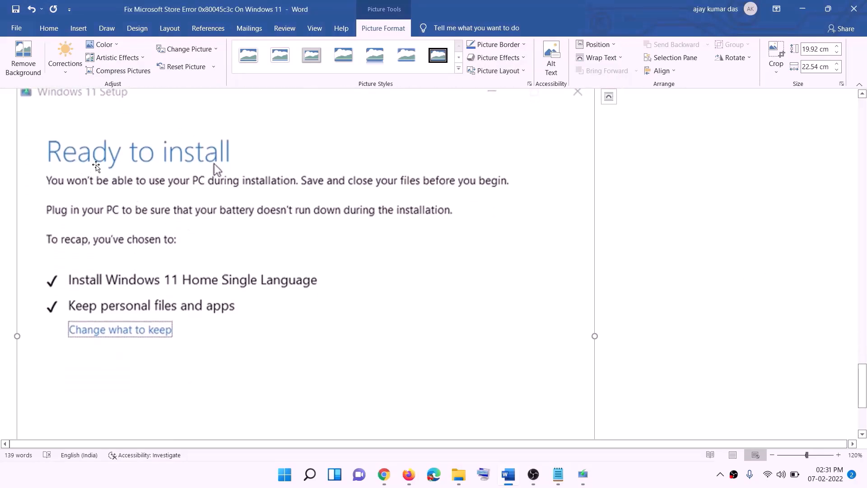
scroll(167, 293, "down", 1)
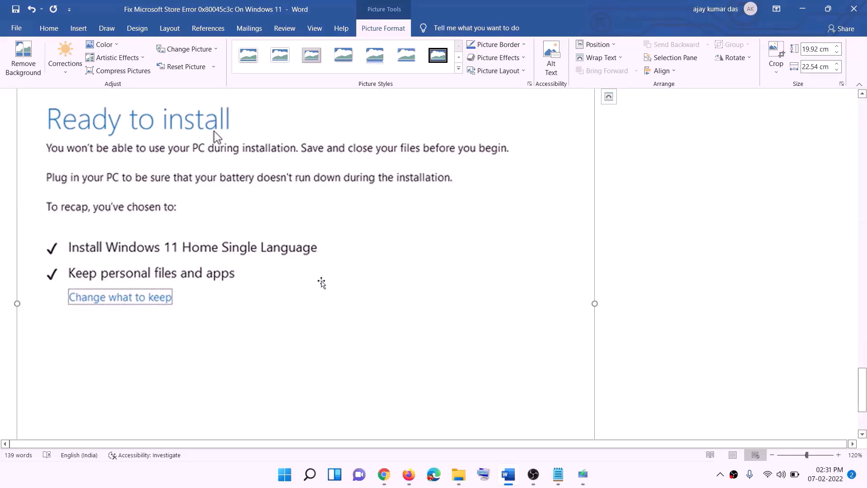
scroll(322, 284, "down", 3)
scroll(460, 337, "up", 7)
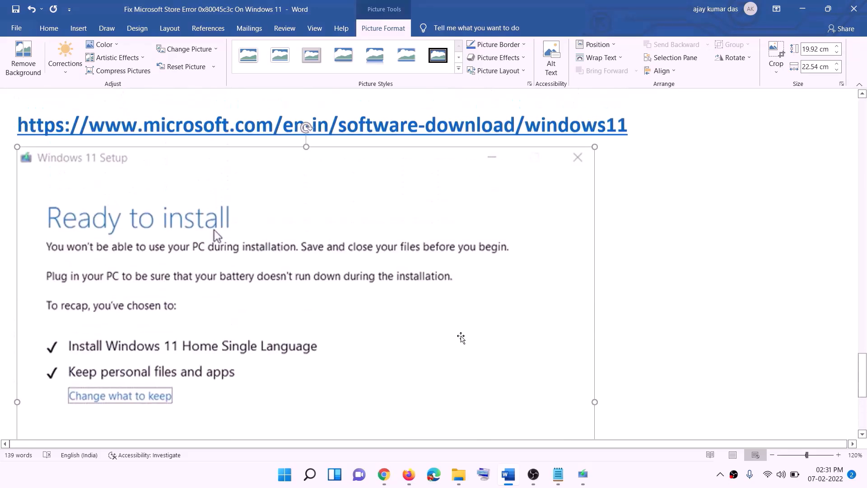